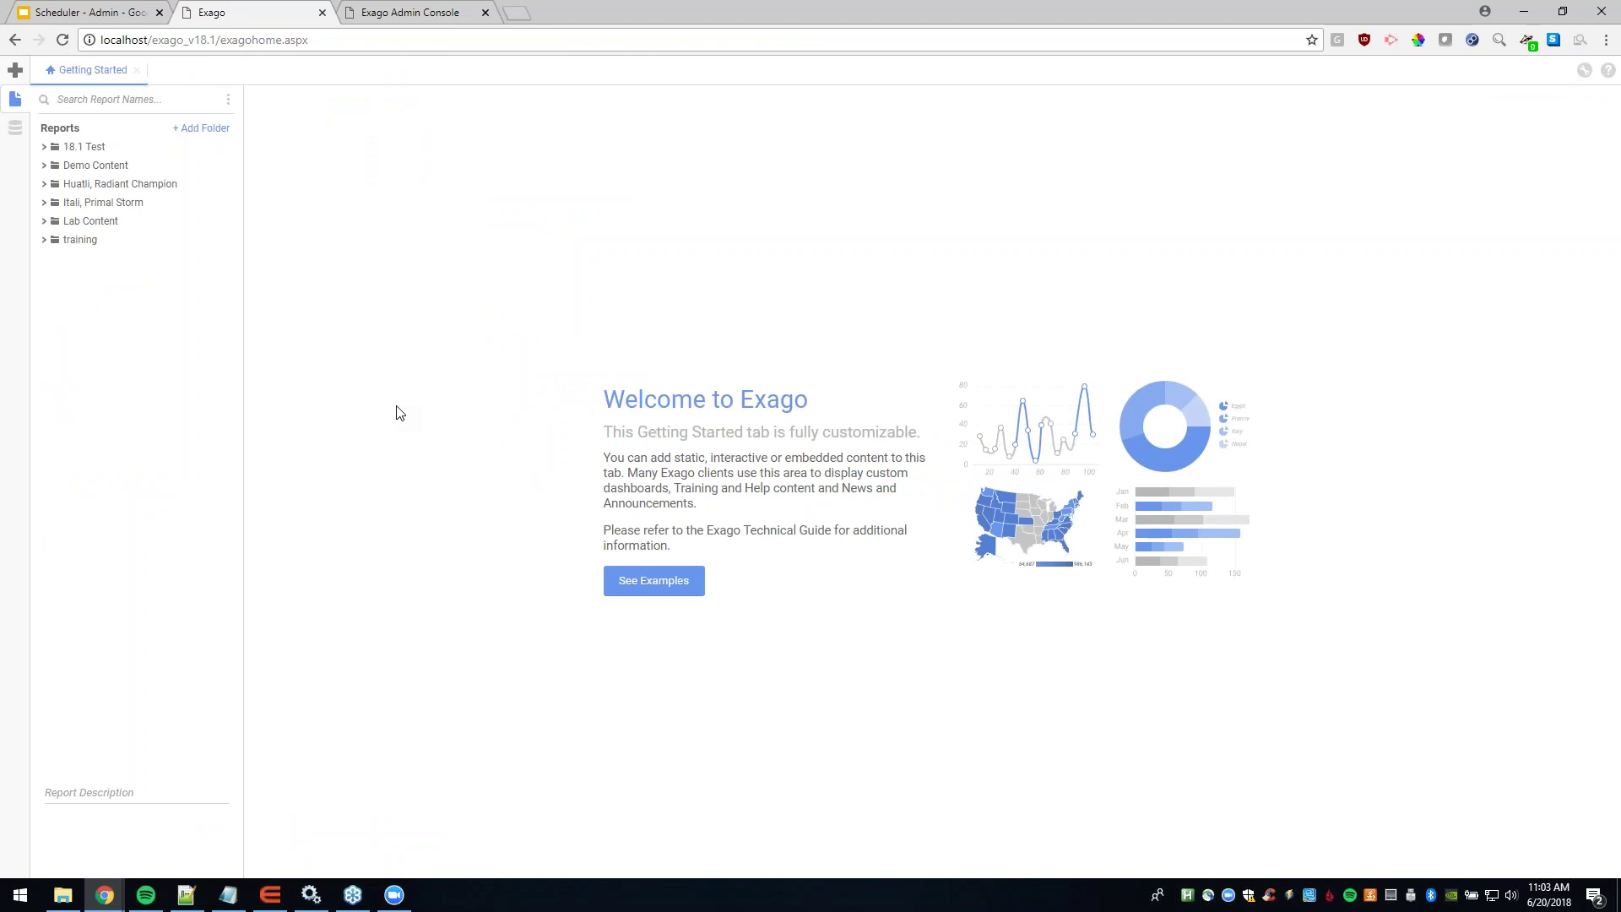
Step: Start the Exago Scheduling Windows Service installer from Exago Setup and choose New Scheduler Service on the installation location page
{"action": "left_click", "coordinate": [271, 893]}
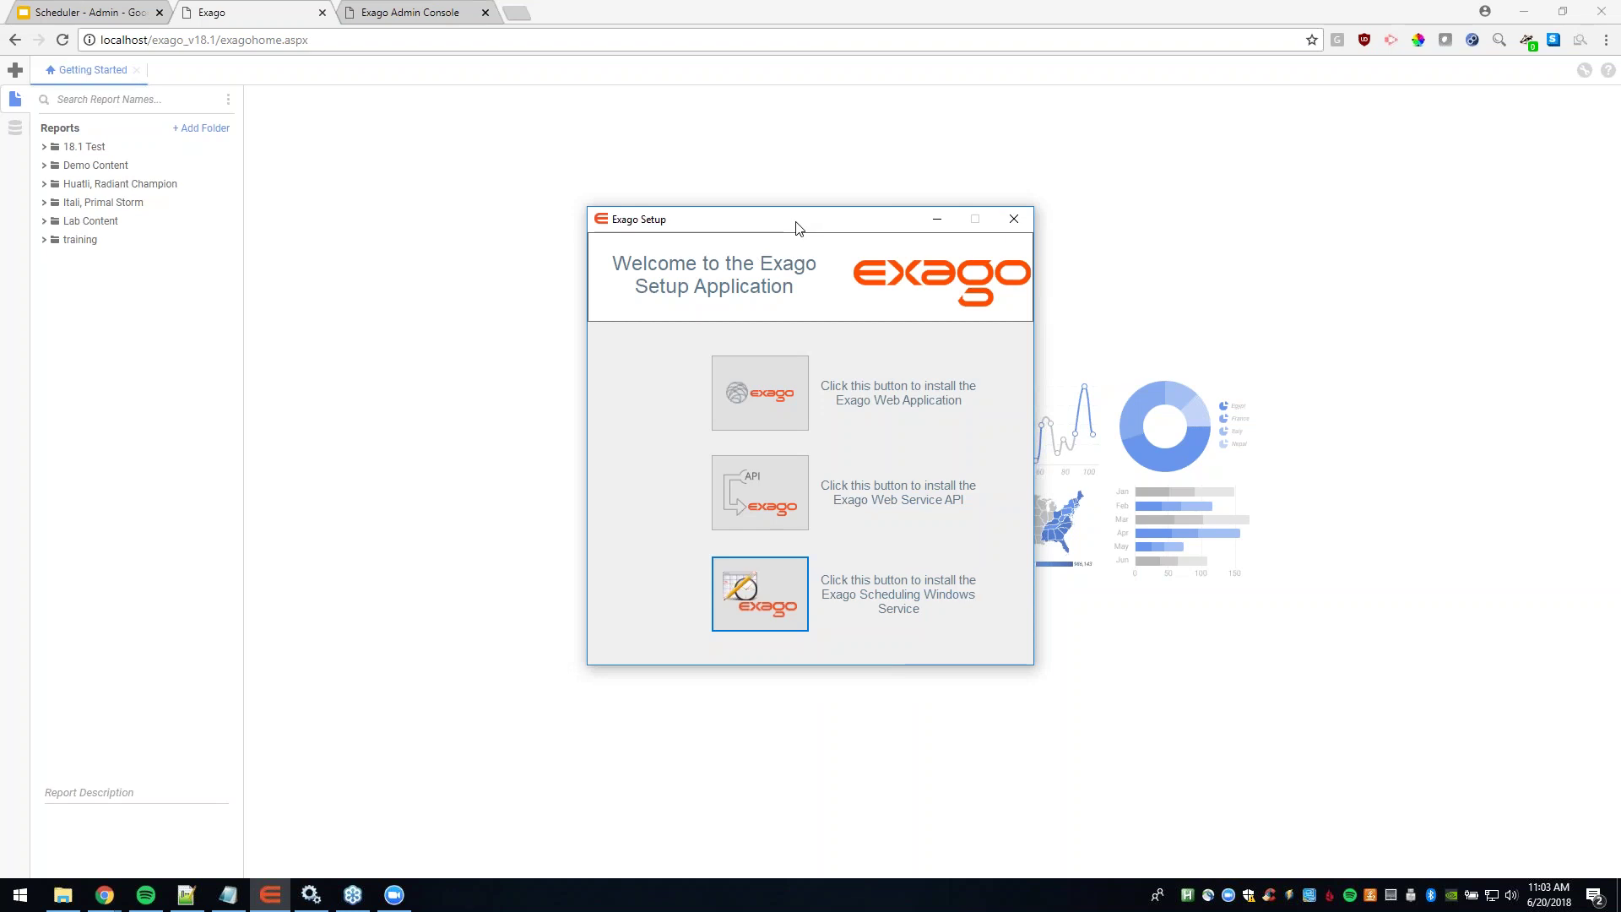
{"action": "left_click_drag", "start_coordinate": [796, 226], "coordinate": [808, 218]}
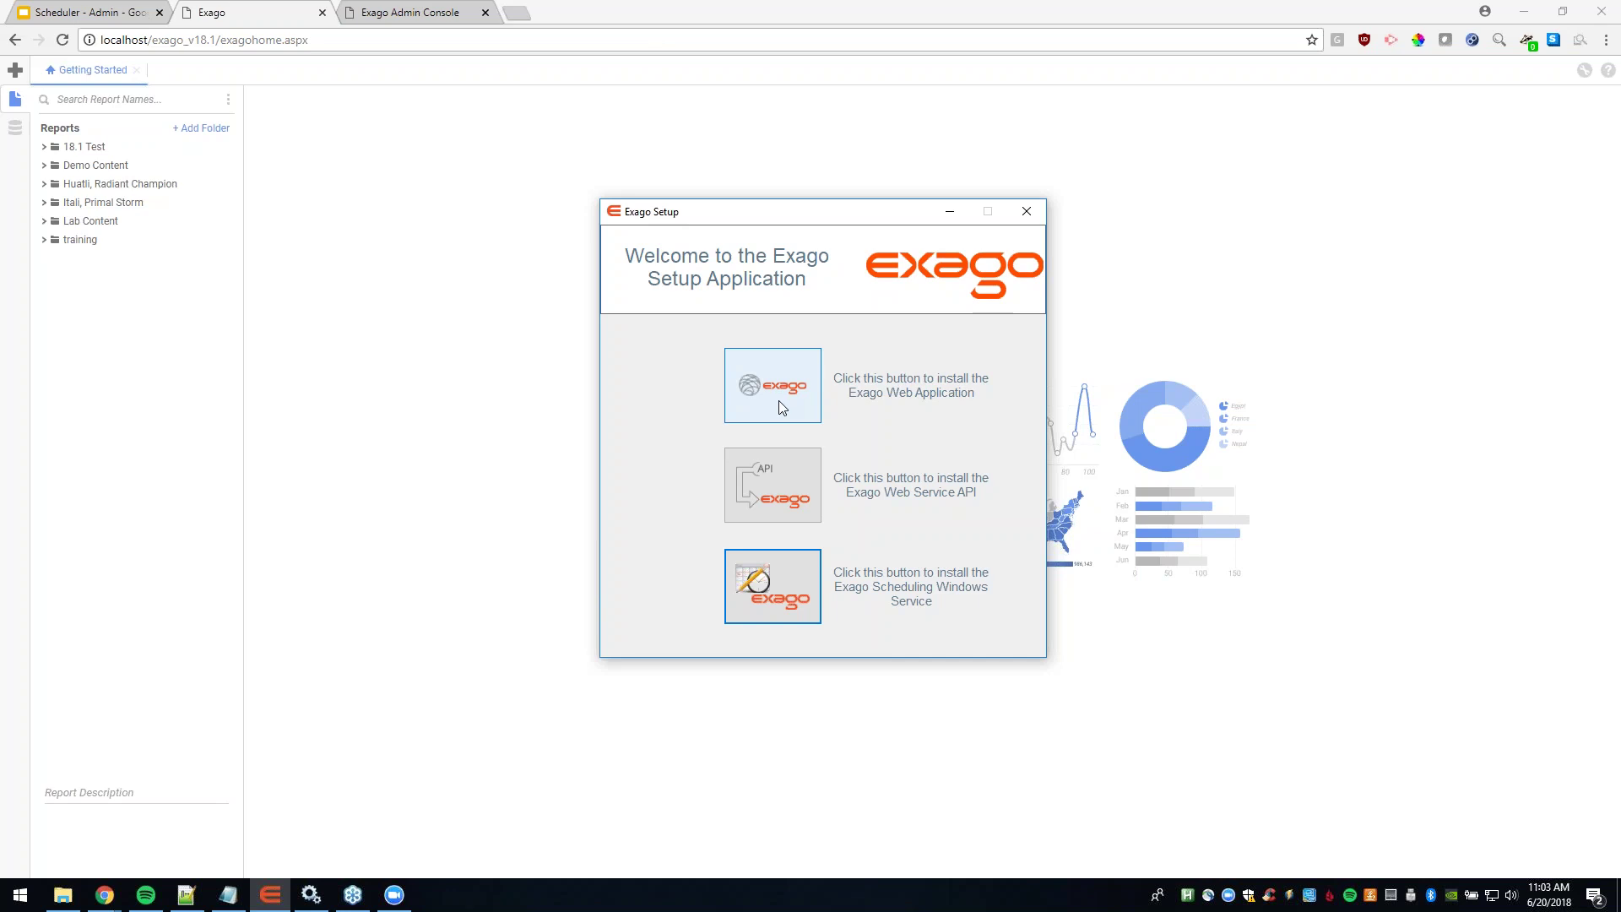
{"action": "left_click", "coordinate": [751, 607]}
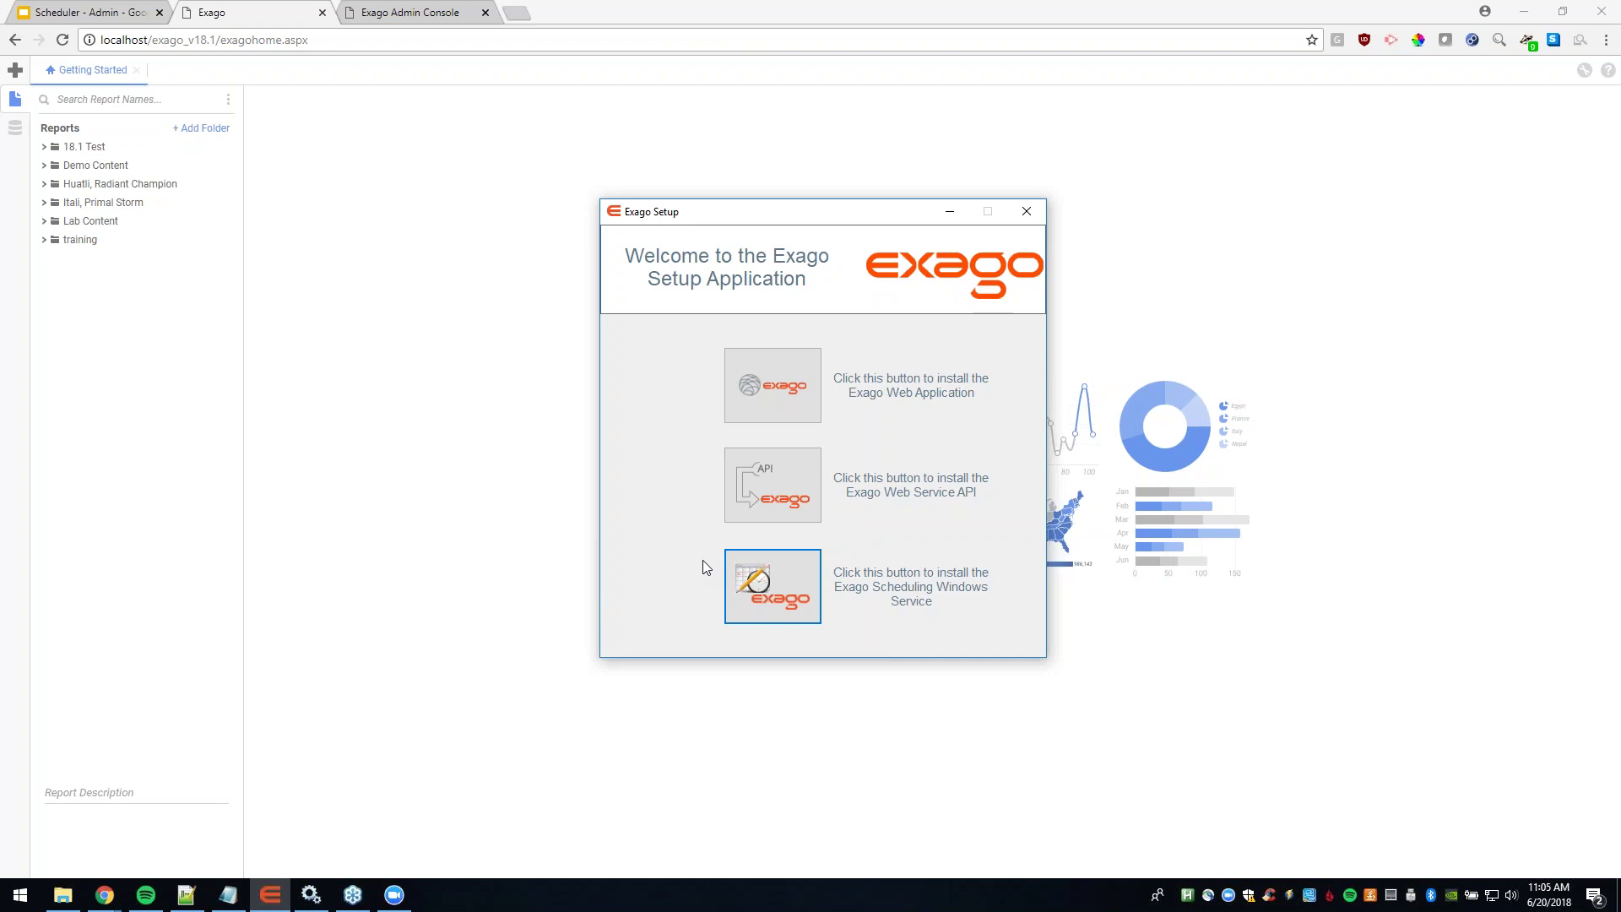
{"action": "left_click", "coordinate": [784, 571]}
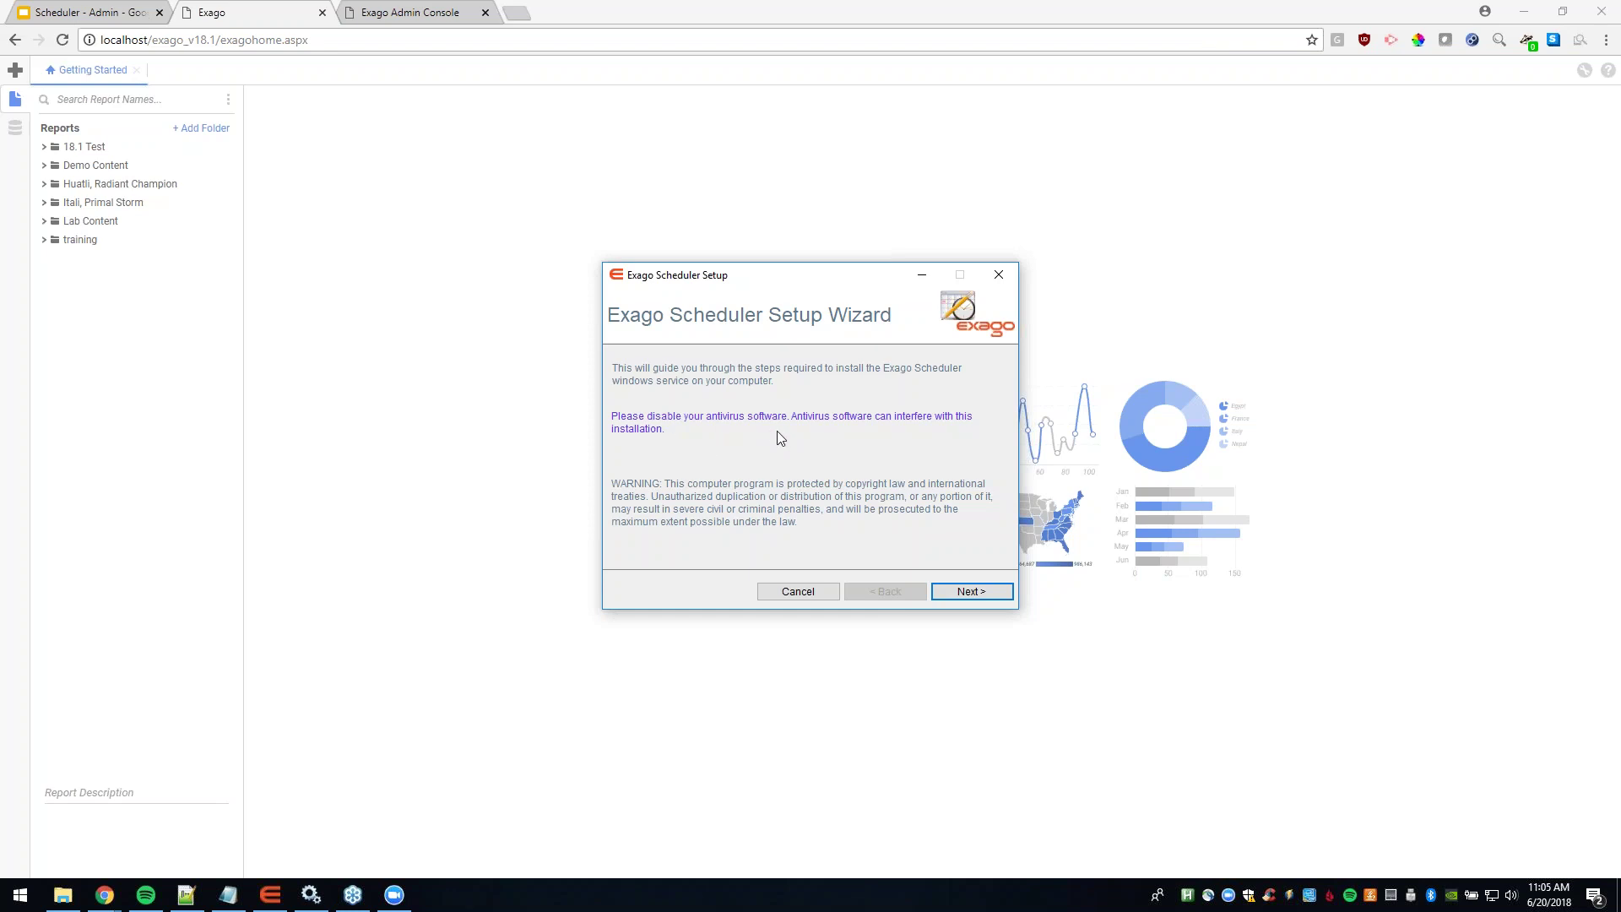
{"action": "left_click", "coordinate": [968, 593]}
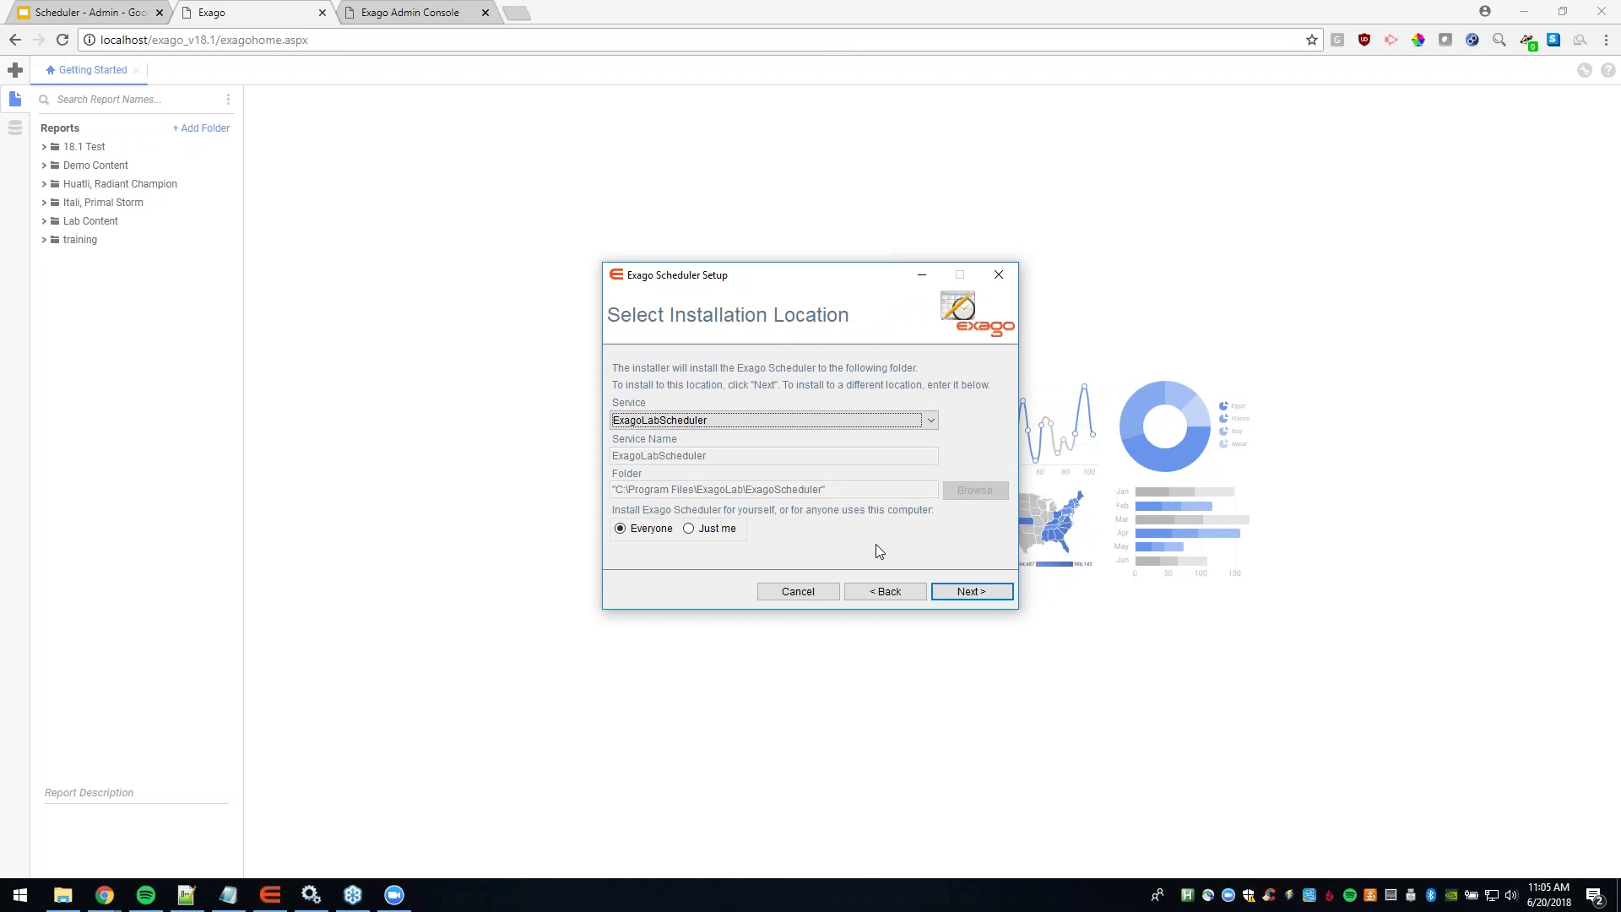
{"action": "left_click", "coordinate": [751, 420]}
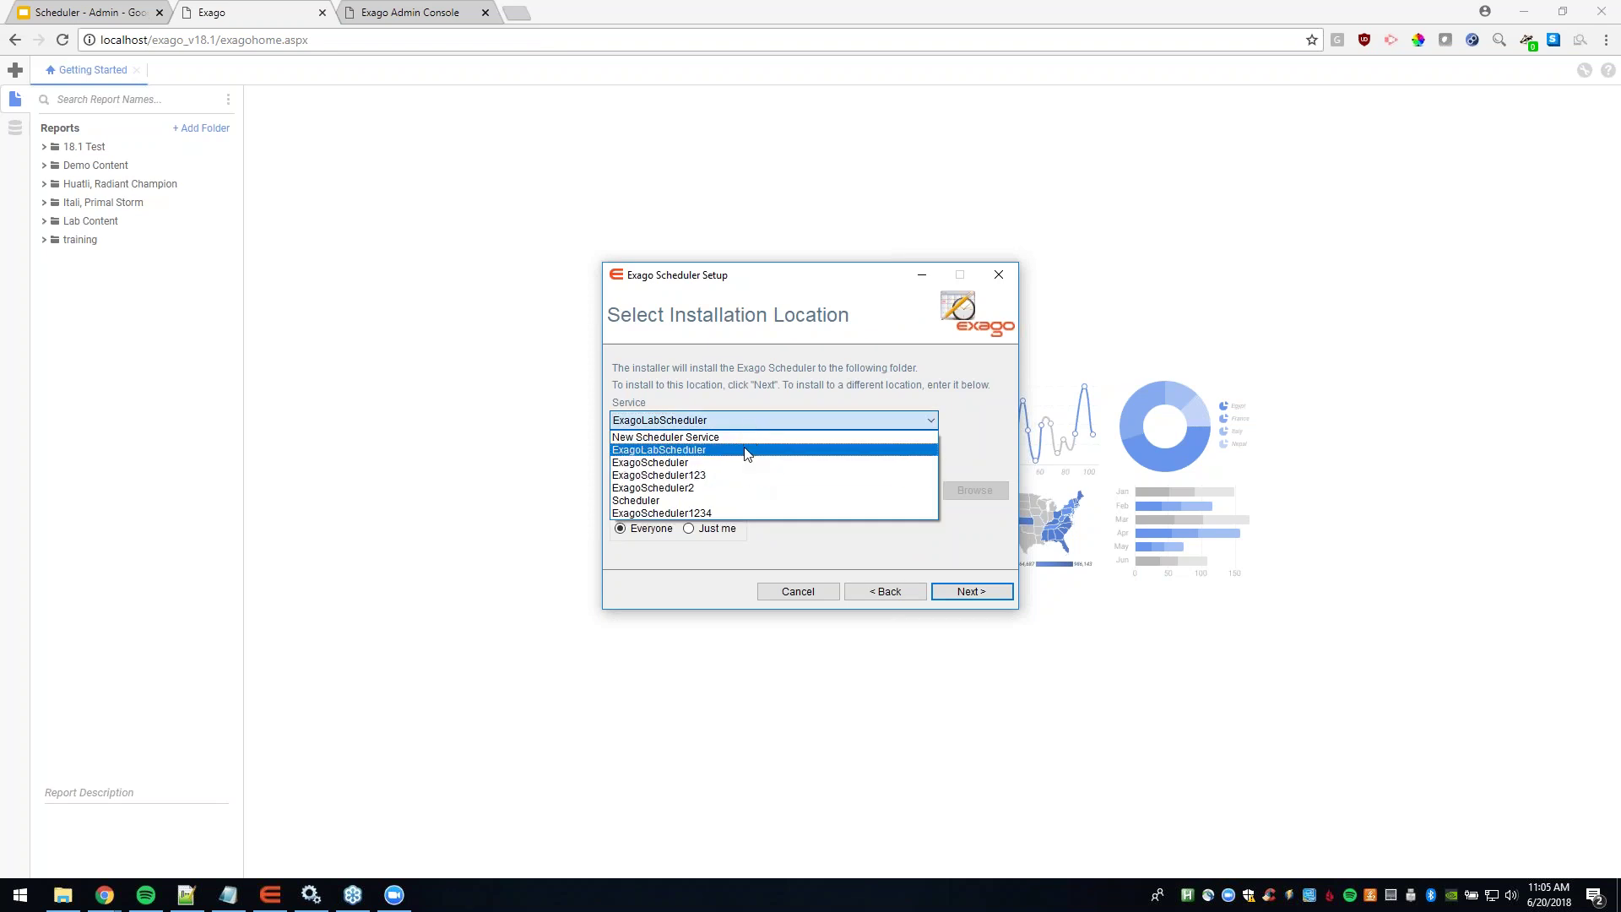
{"action": "left_click", "coordinate": [742, 438]}
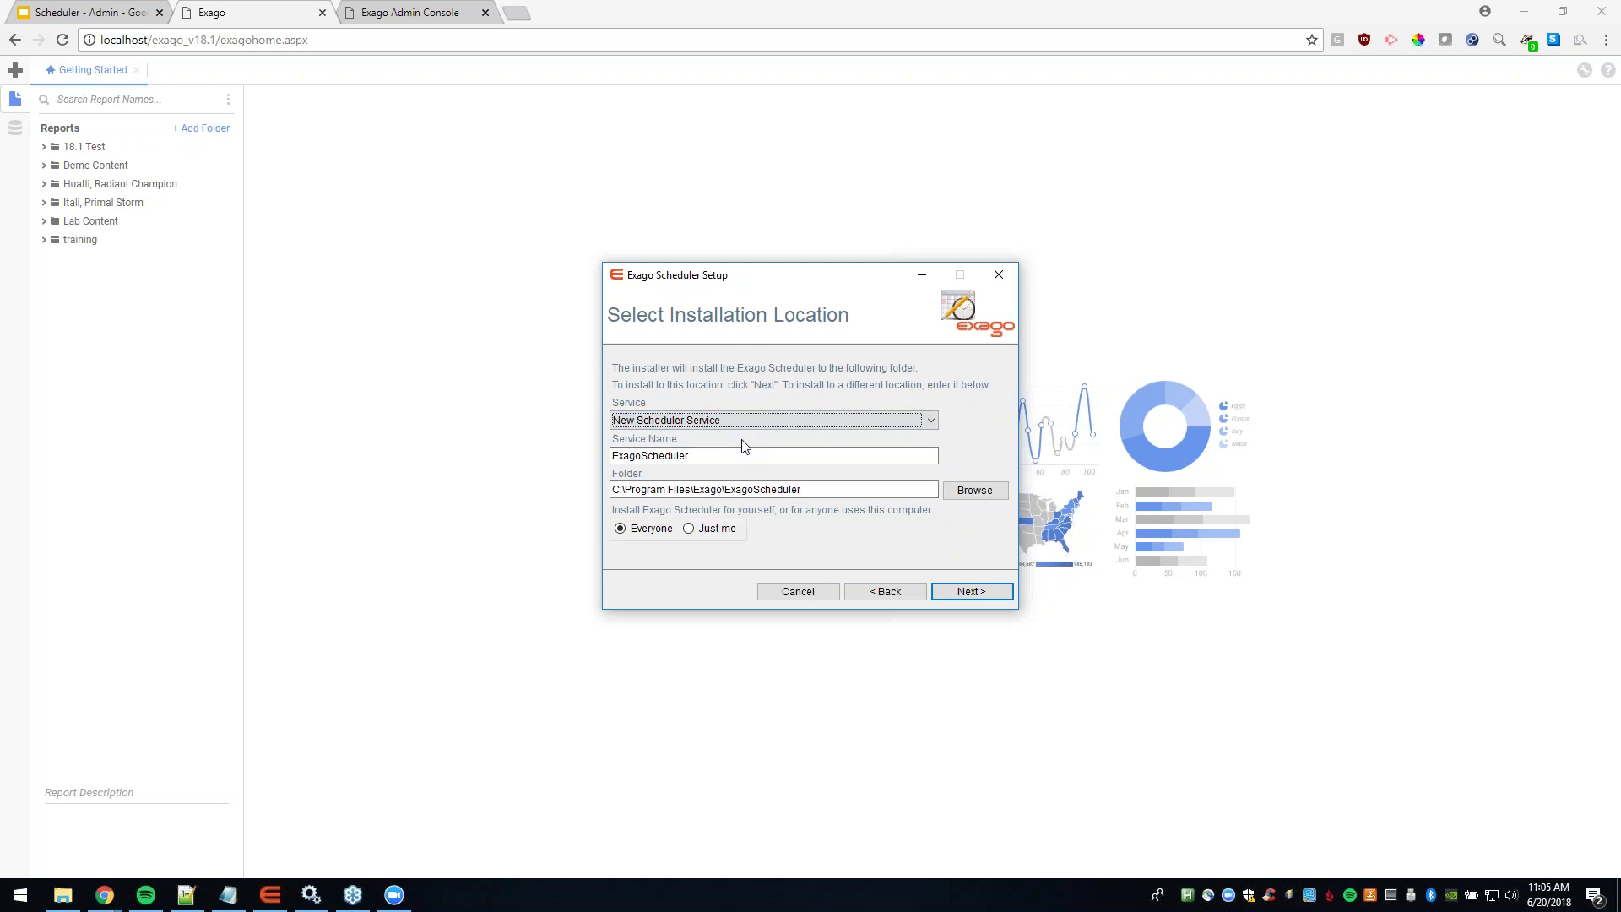
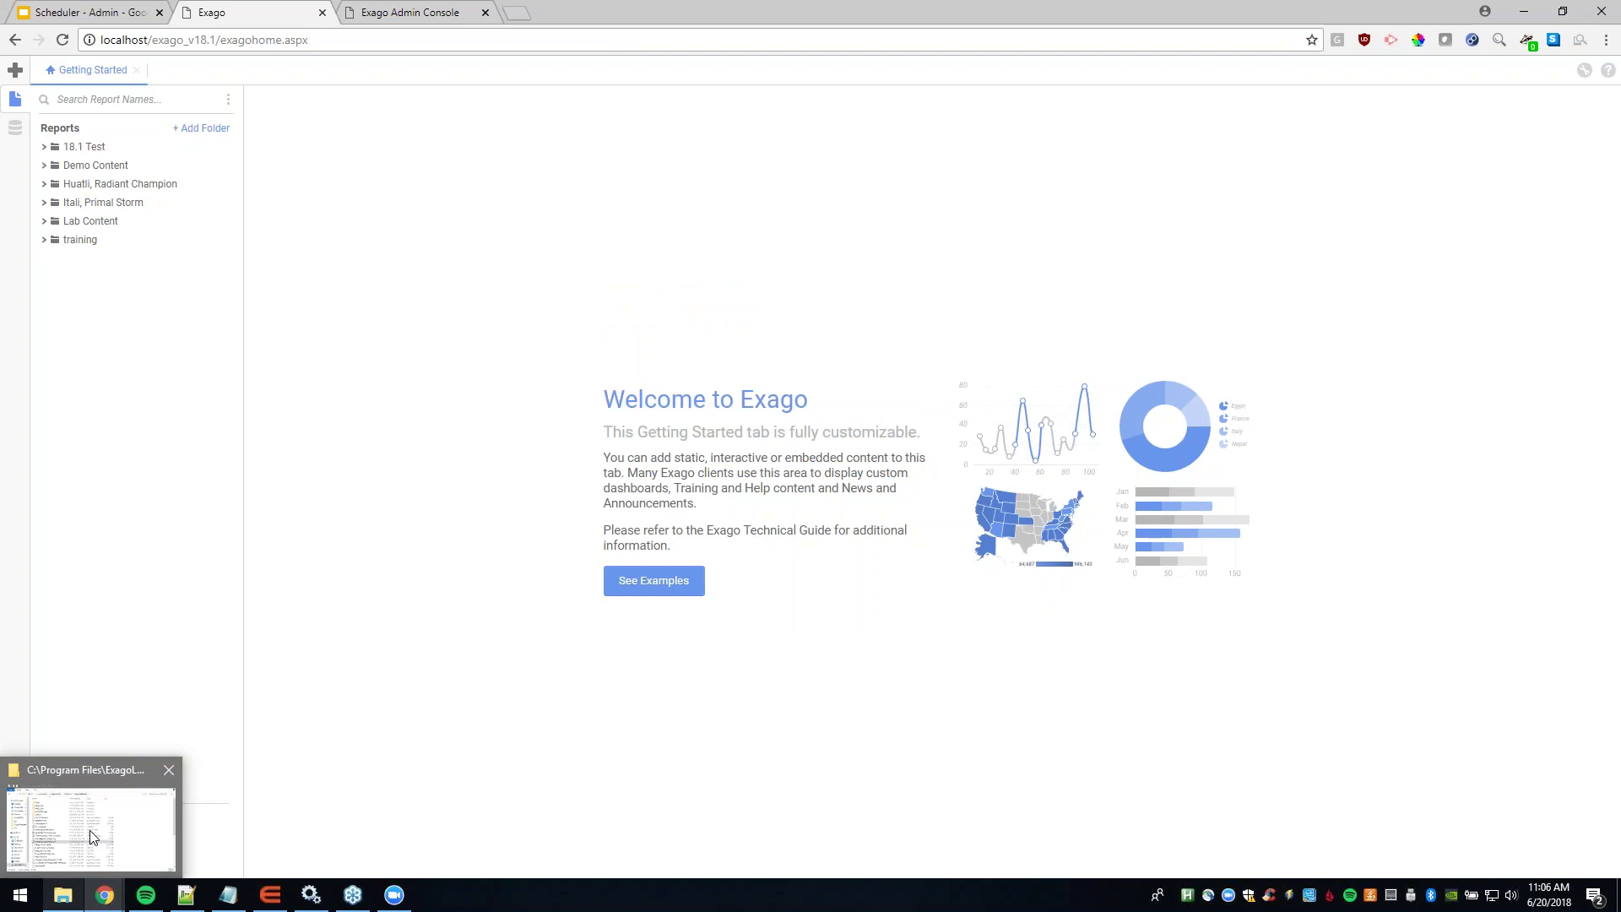
Step: In File Explorer, browse to C:\Program Files\ExagoLab\ExagoScheduler and locate the eWebReportsScheduler.xml configuration file
{"action": "left_click", "coordinate": [788, 61]}
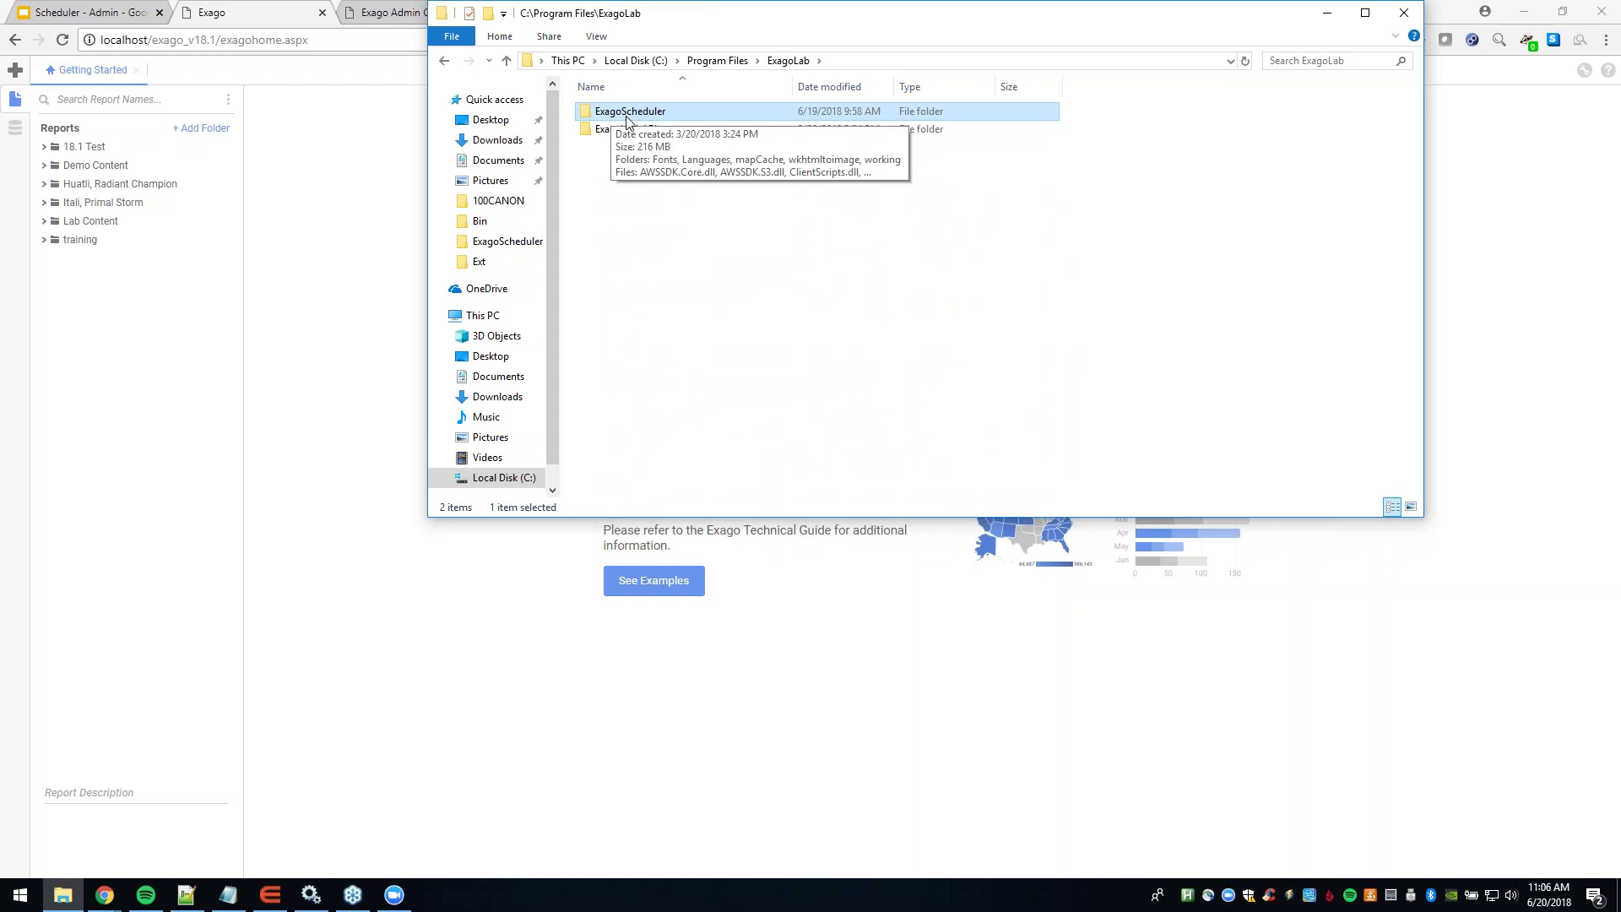
{"action": "double_click", "coordinate": [626, 118]}
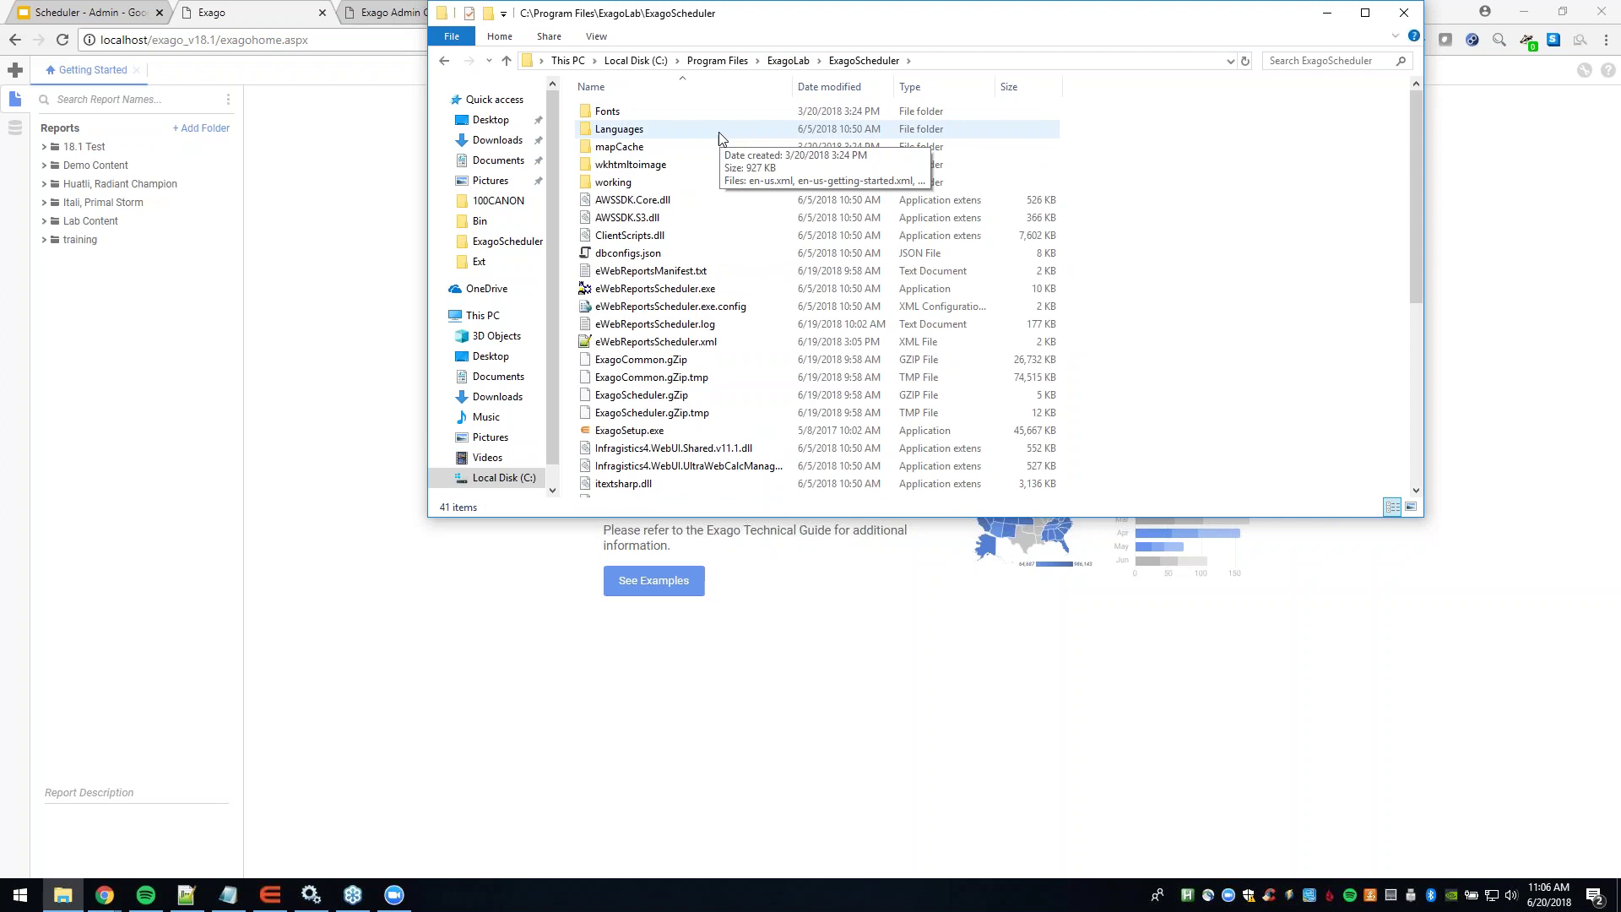
{"action": "left_click", "coordinate": [717, 132]}
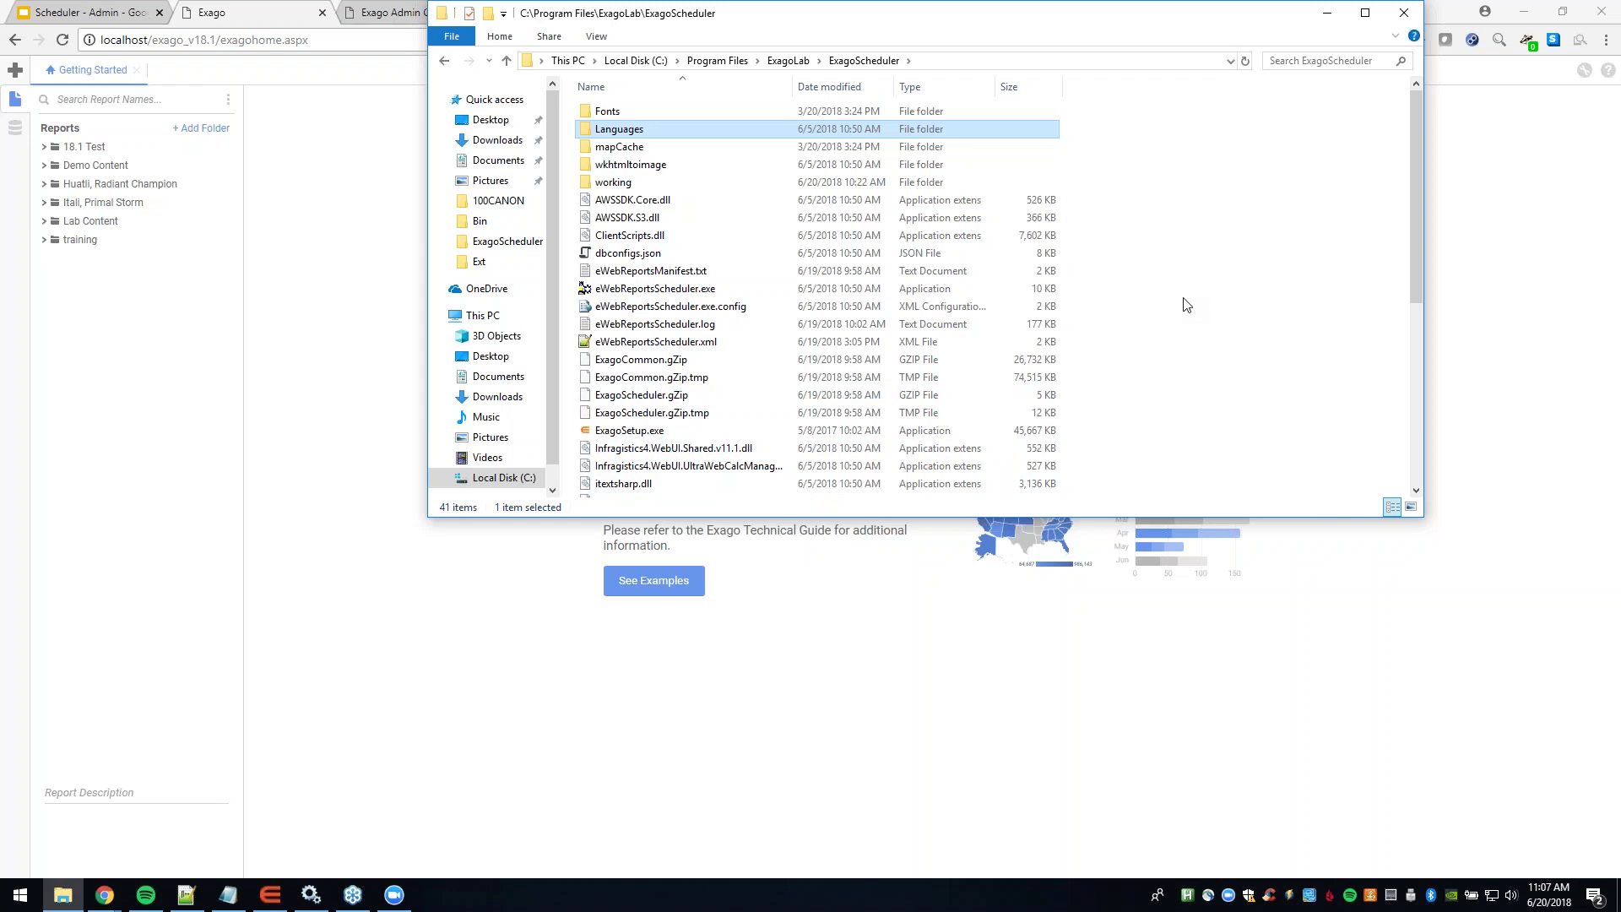
{"action": "left_click", "coordinate": [677, 348]}
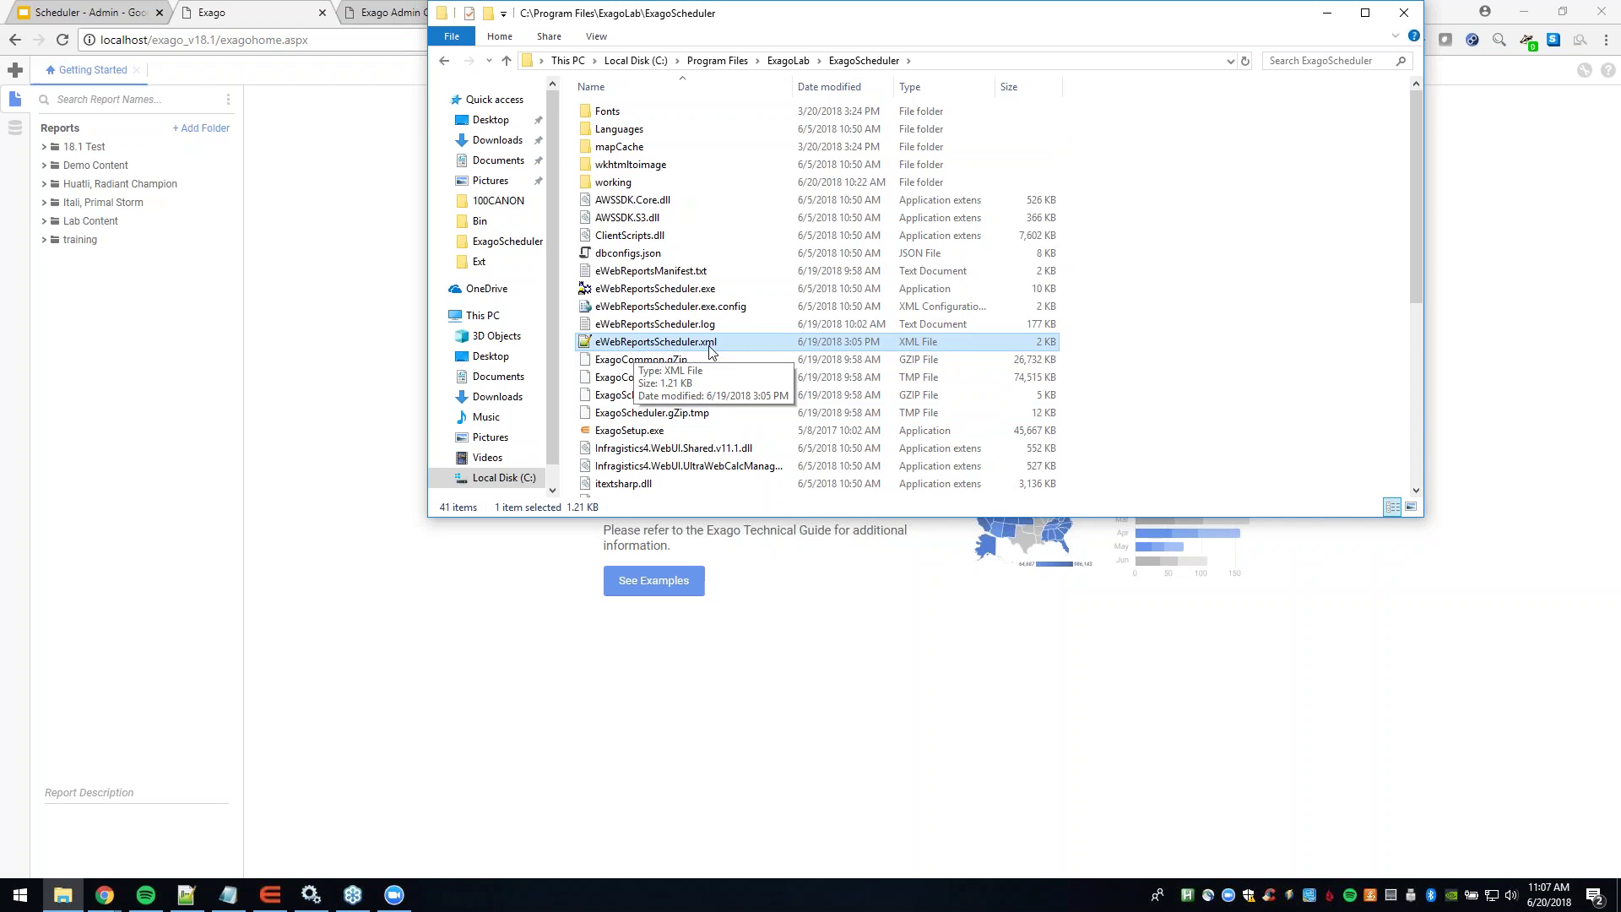
Step: Switch to Notepad++ and review the SMTP server, SSL, user, password, sender and error report settings in eWebReportsScheduler.xml
{"action": "left_click", "coordinate": [186, 894]}
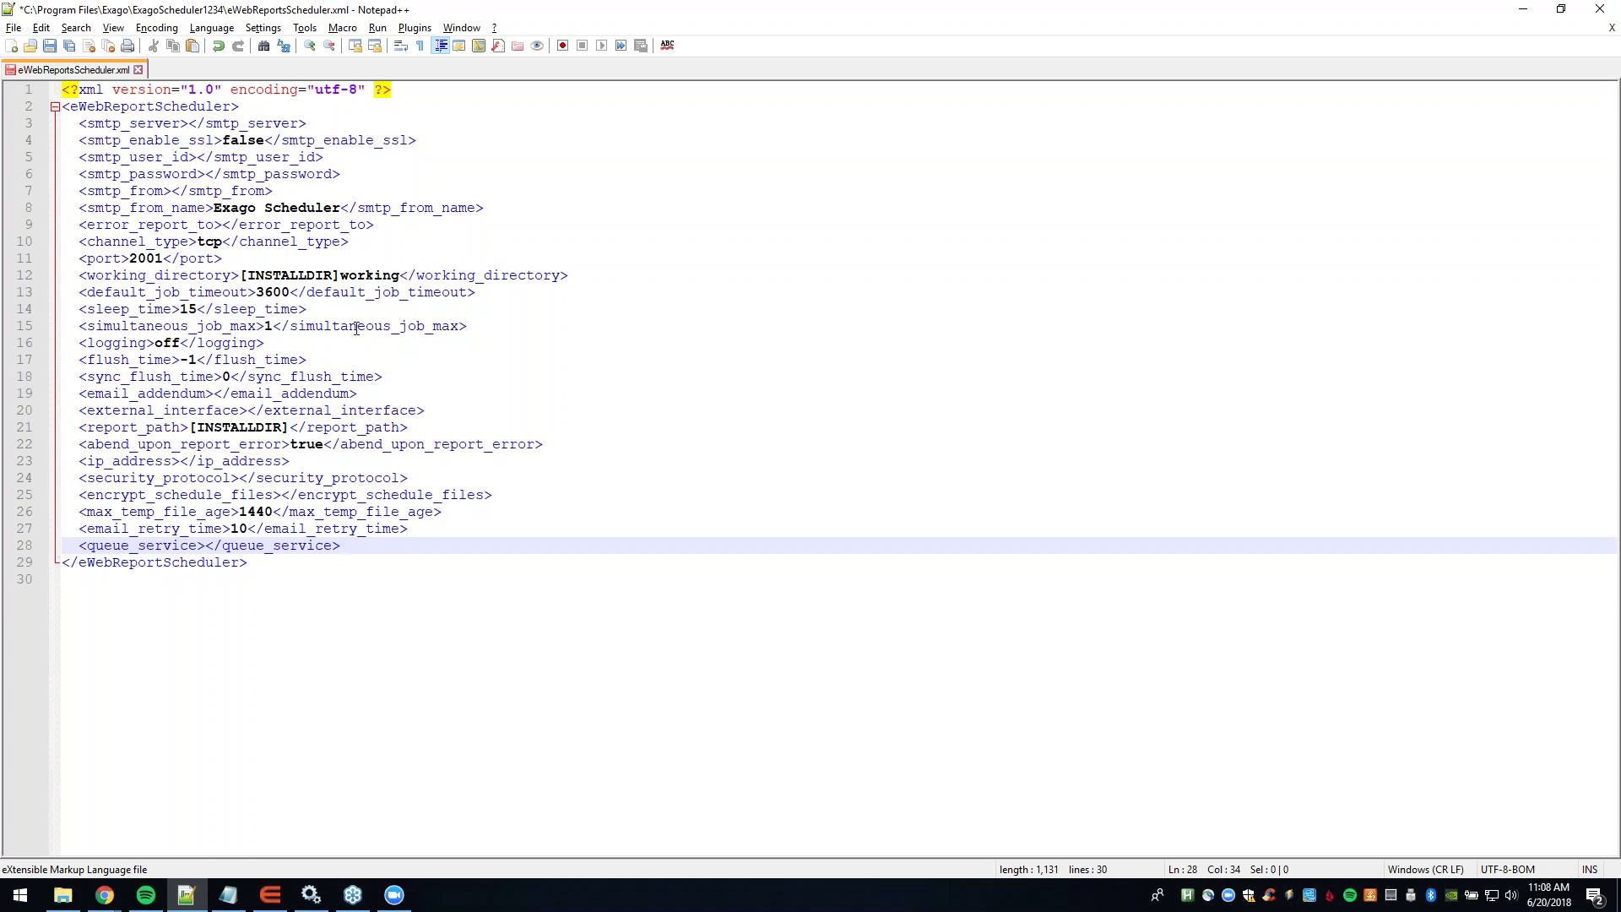
{"action": "left_click", "coordinate": [344, 124]}
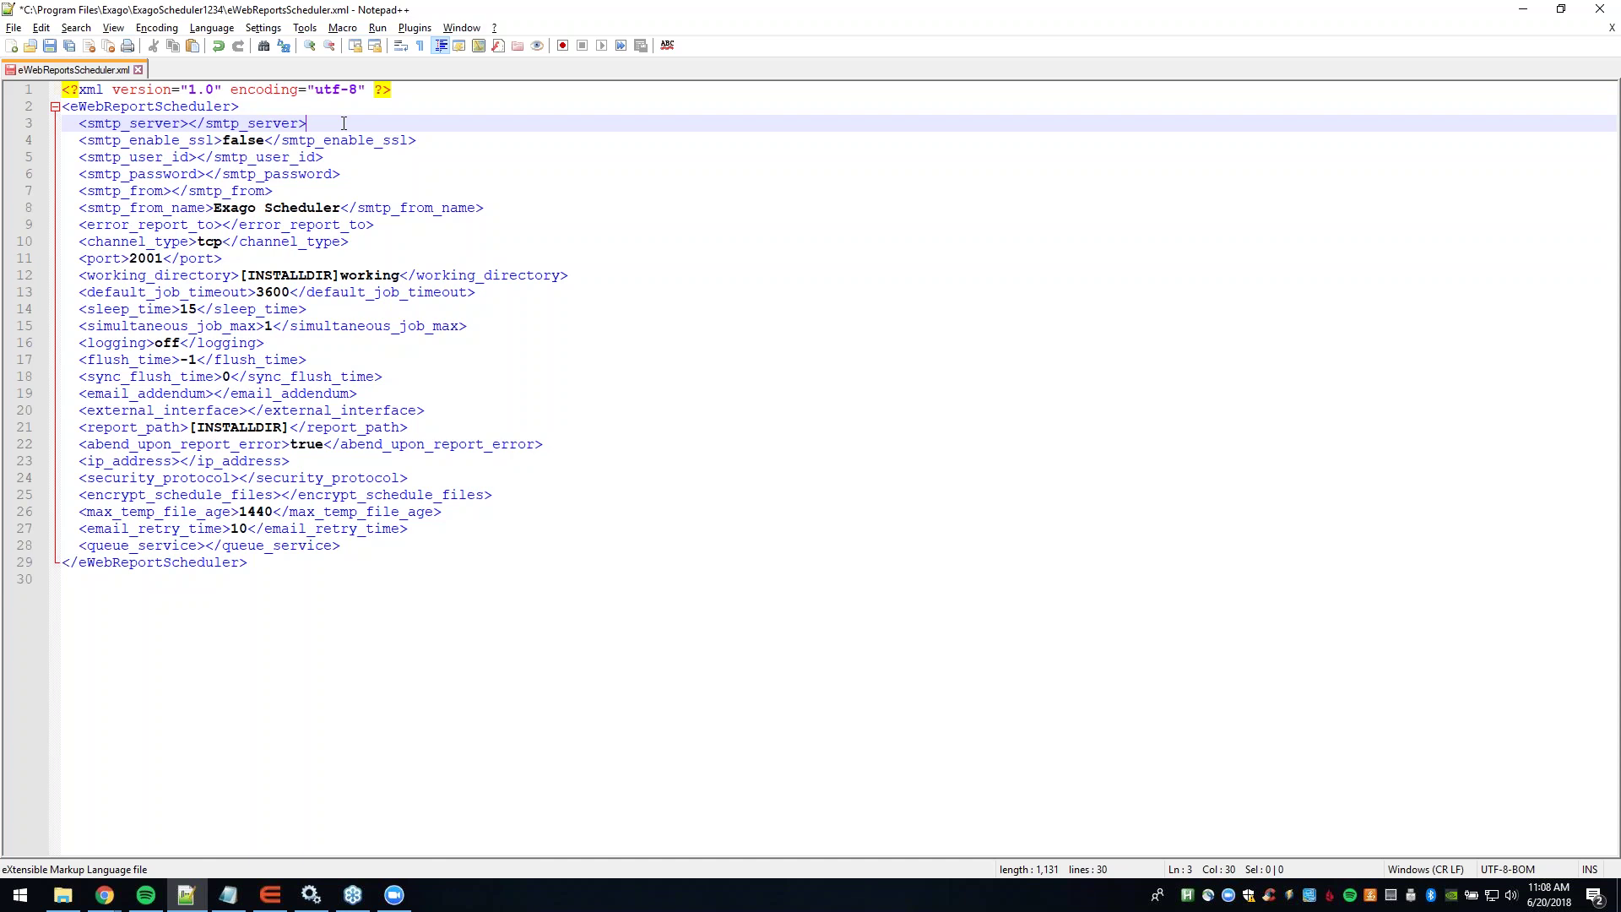
{"action": "left_click", "coordinate": [428, 142]}
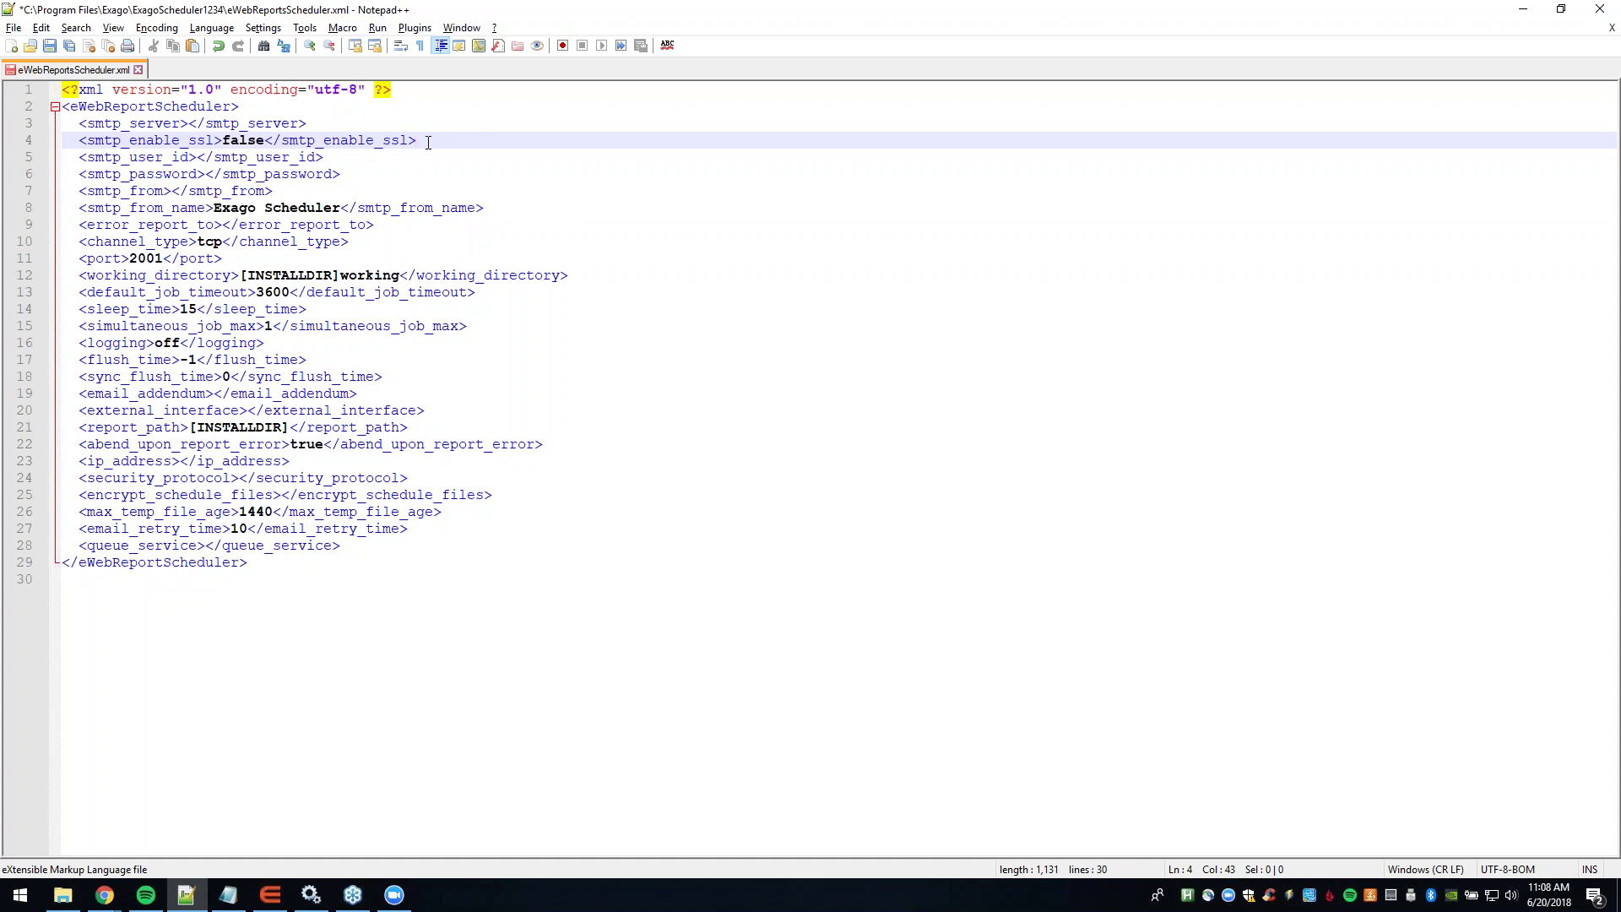
{"action": "left_click", "coordinate": [414, 157]}
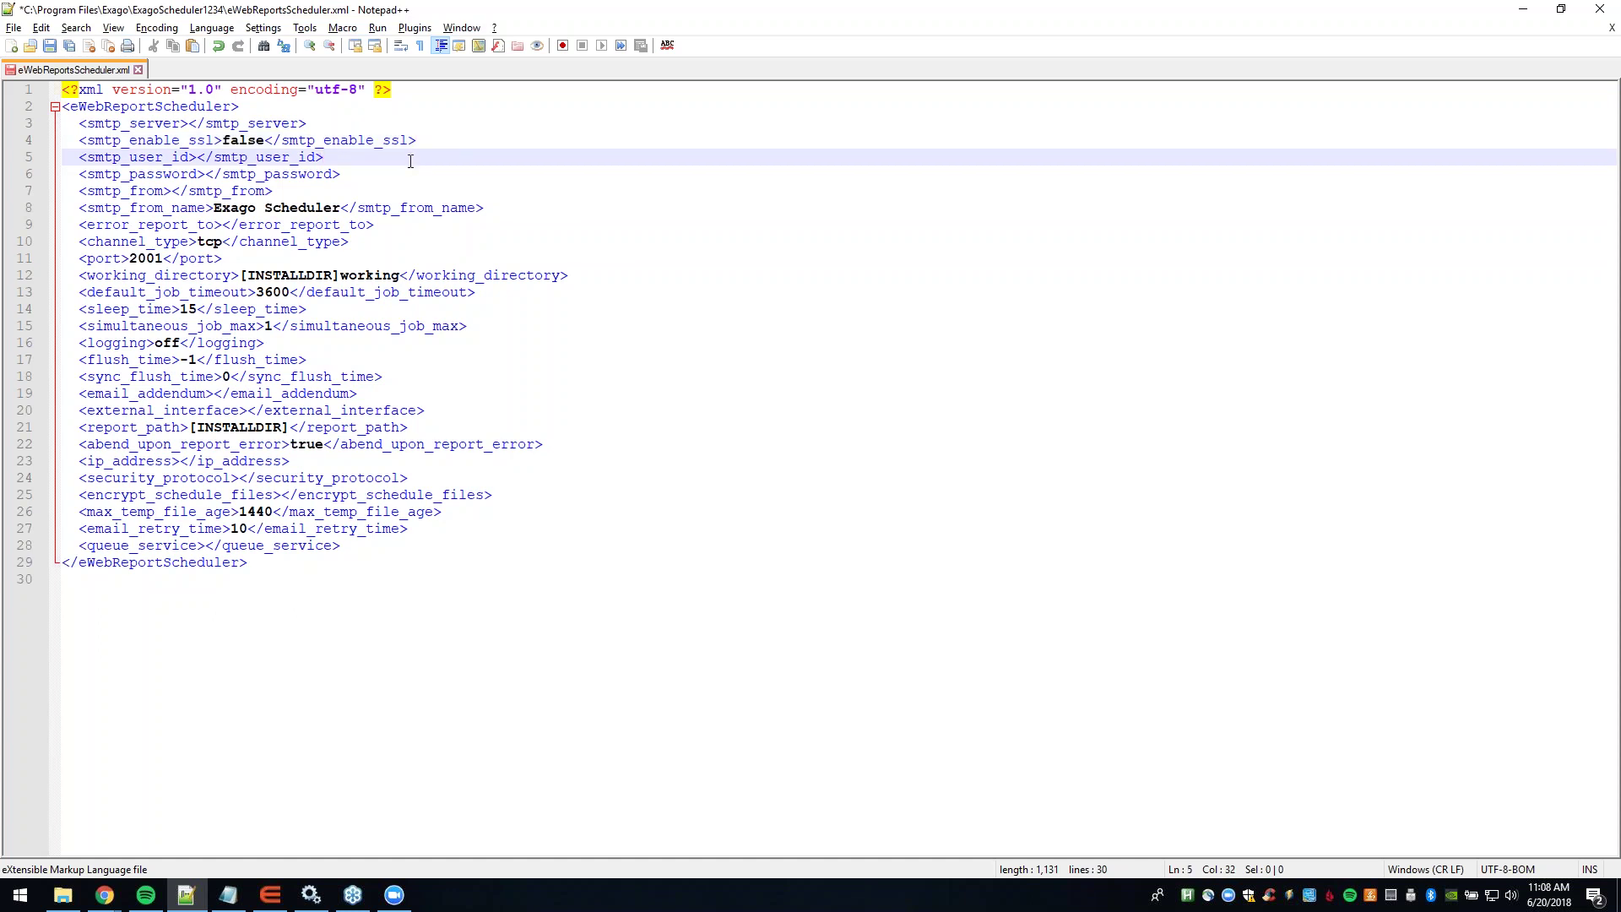
{"action": "left_click", "coordinate": [404, 178]}
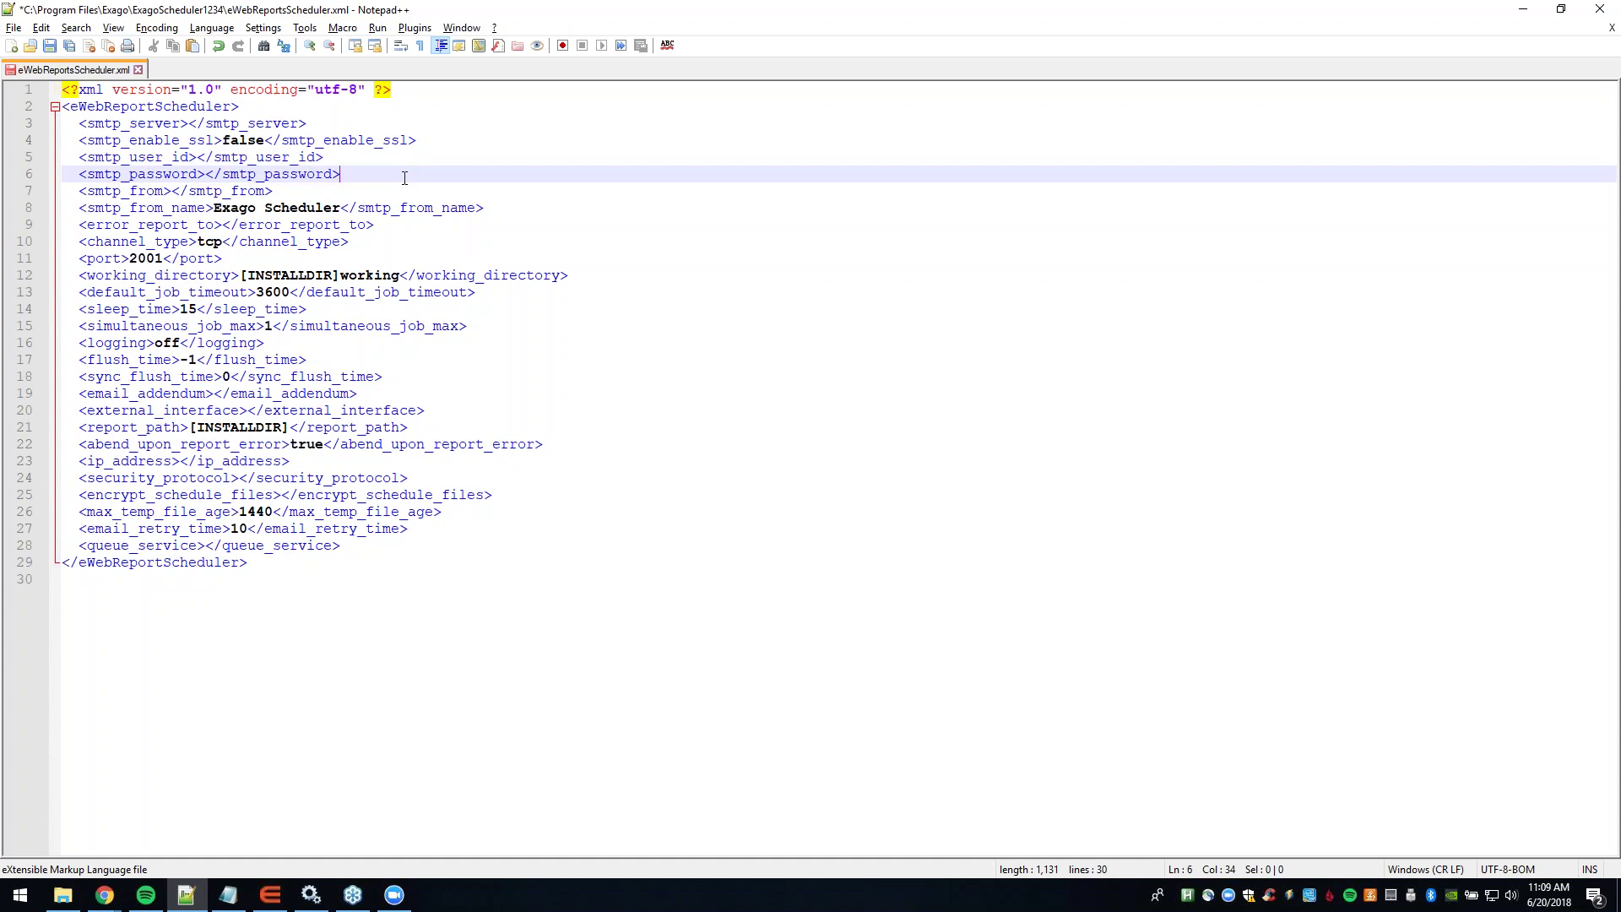
{"action": "left_click", "coordinate": [330, 195]}
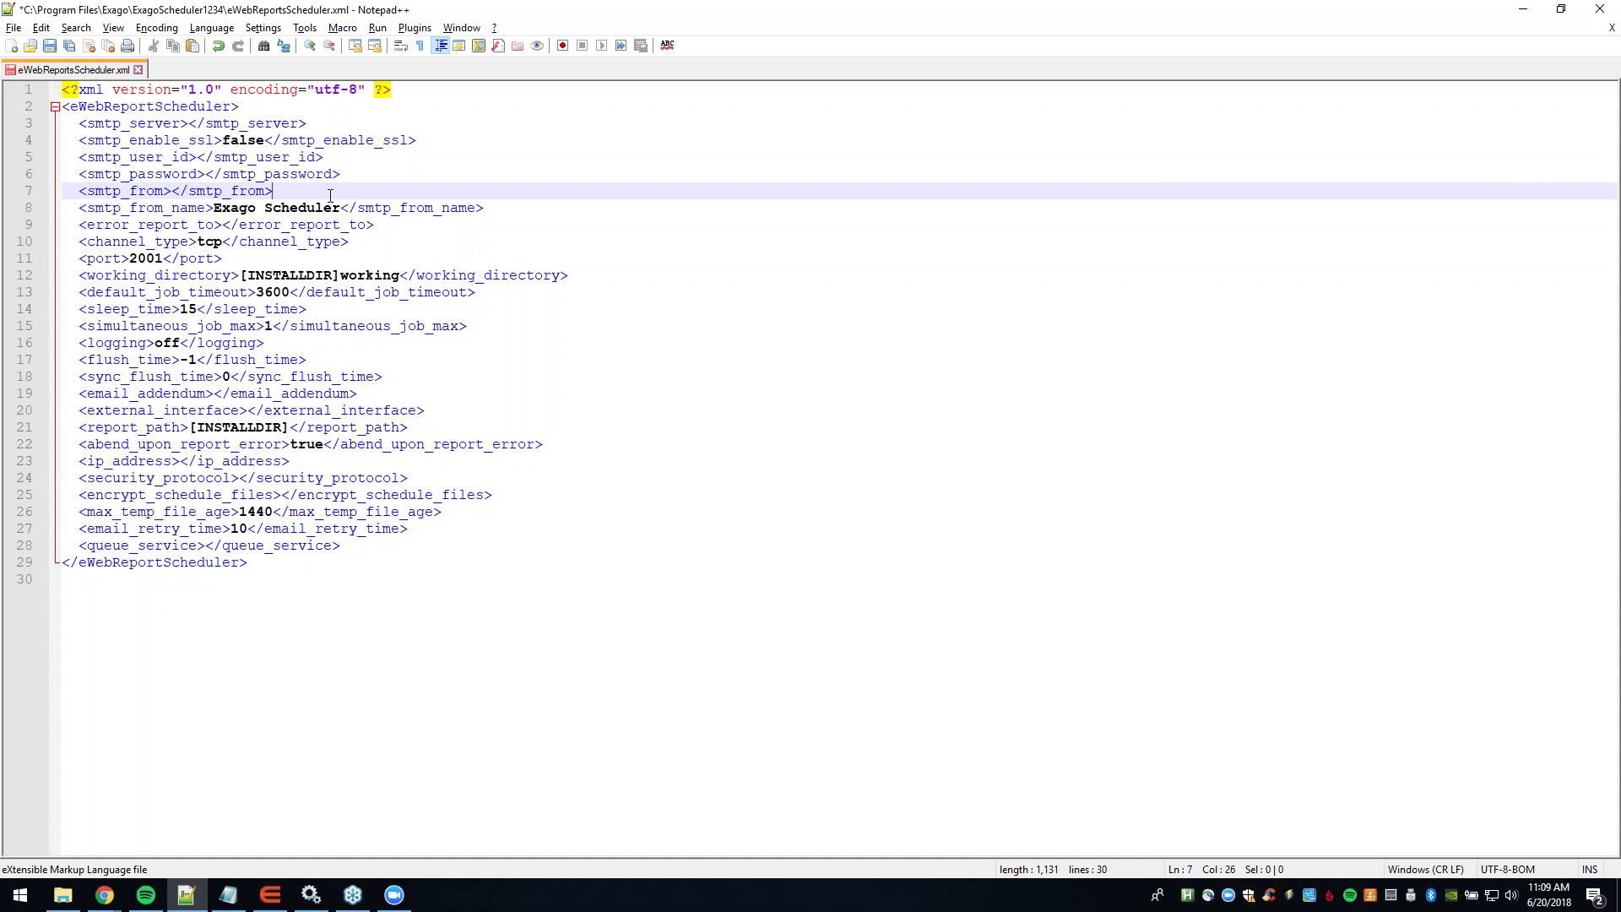
{"action": "left_click", "coordinate": [498, 209]}
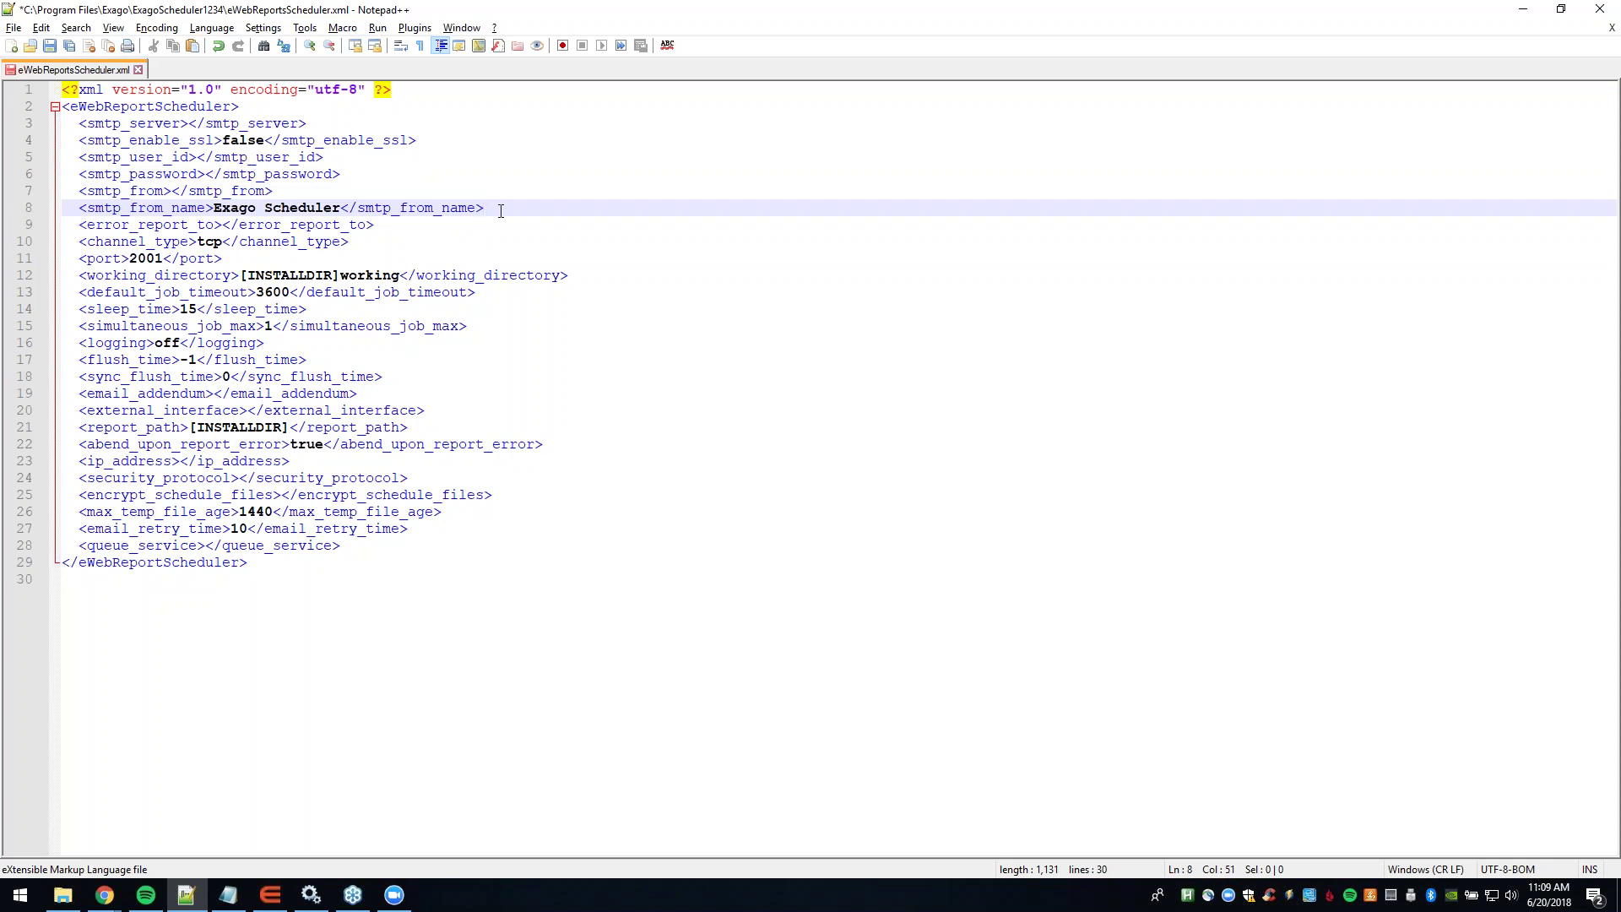
{"action": "left_click", "coordinate": [422, 228]}
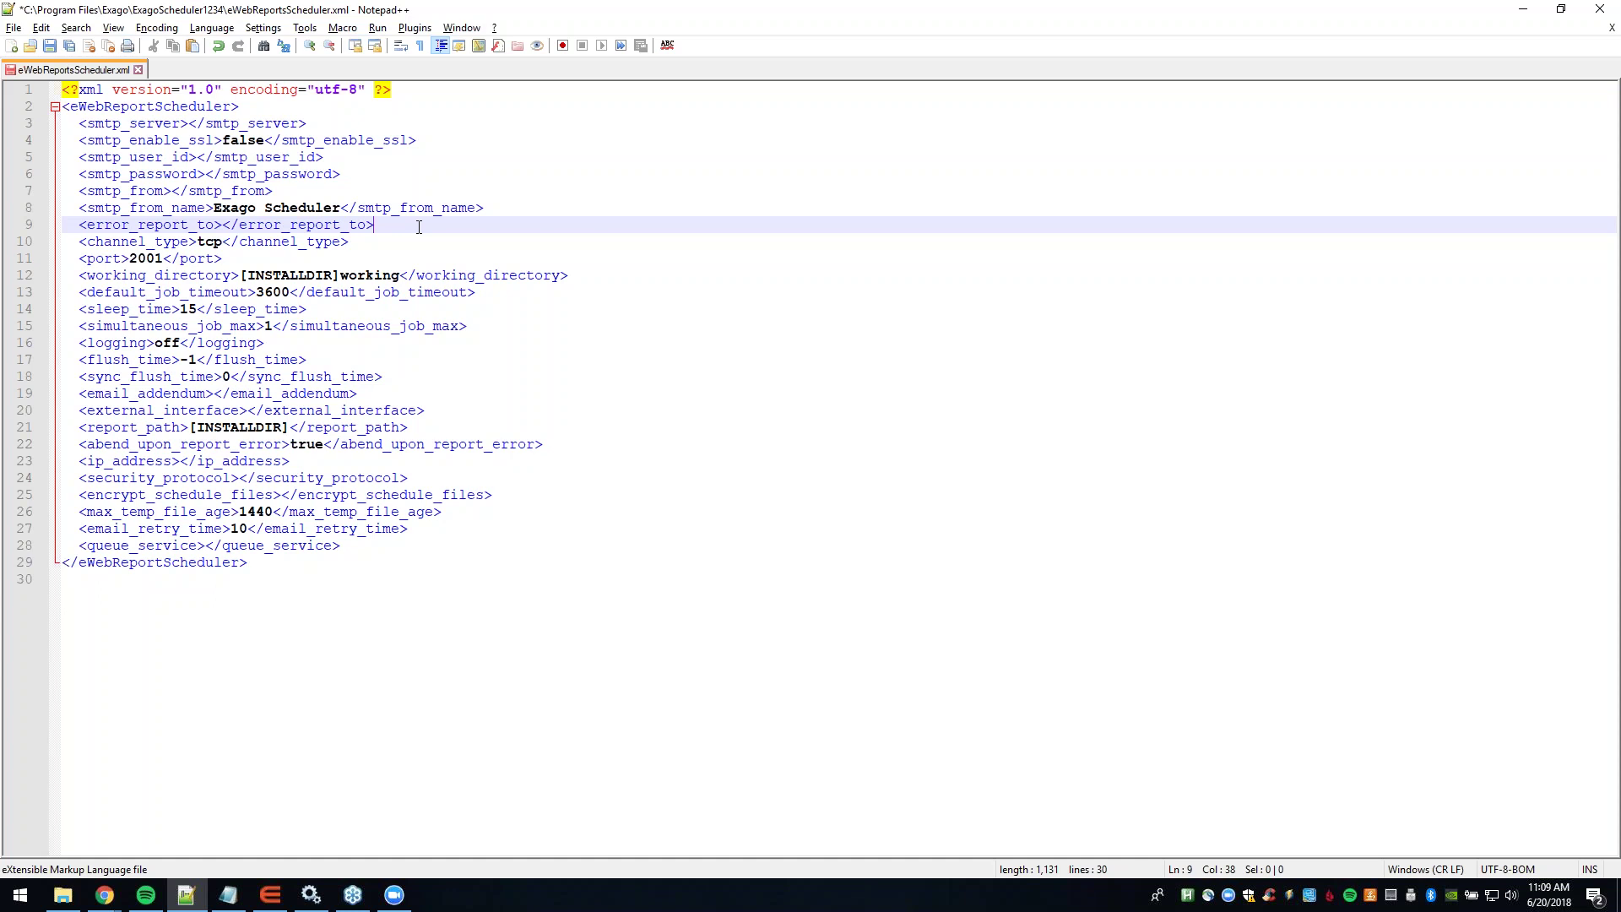
Step: Review the channel type, port, working directory, job timeout, sleep time, simultaneous job limit and logging settings
{"action": "left_click", "coordinate": [407, 242]}
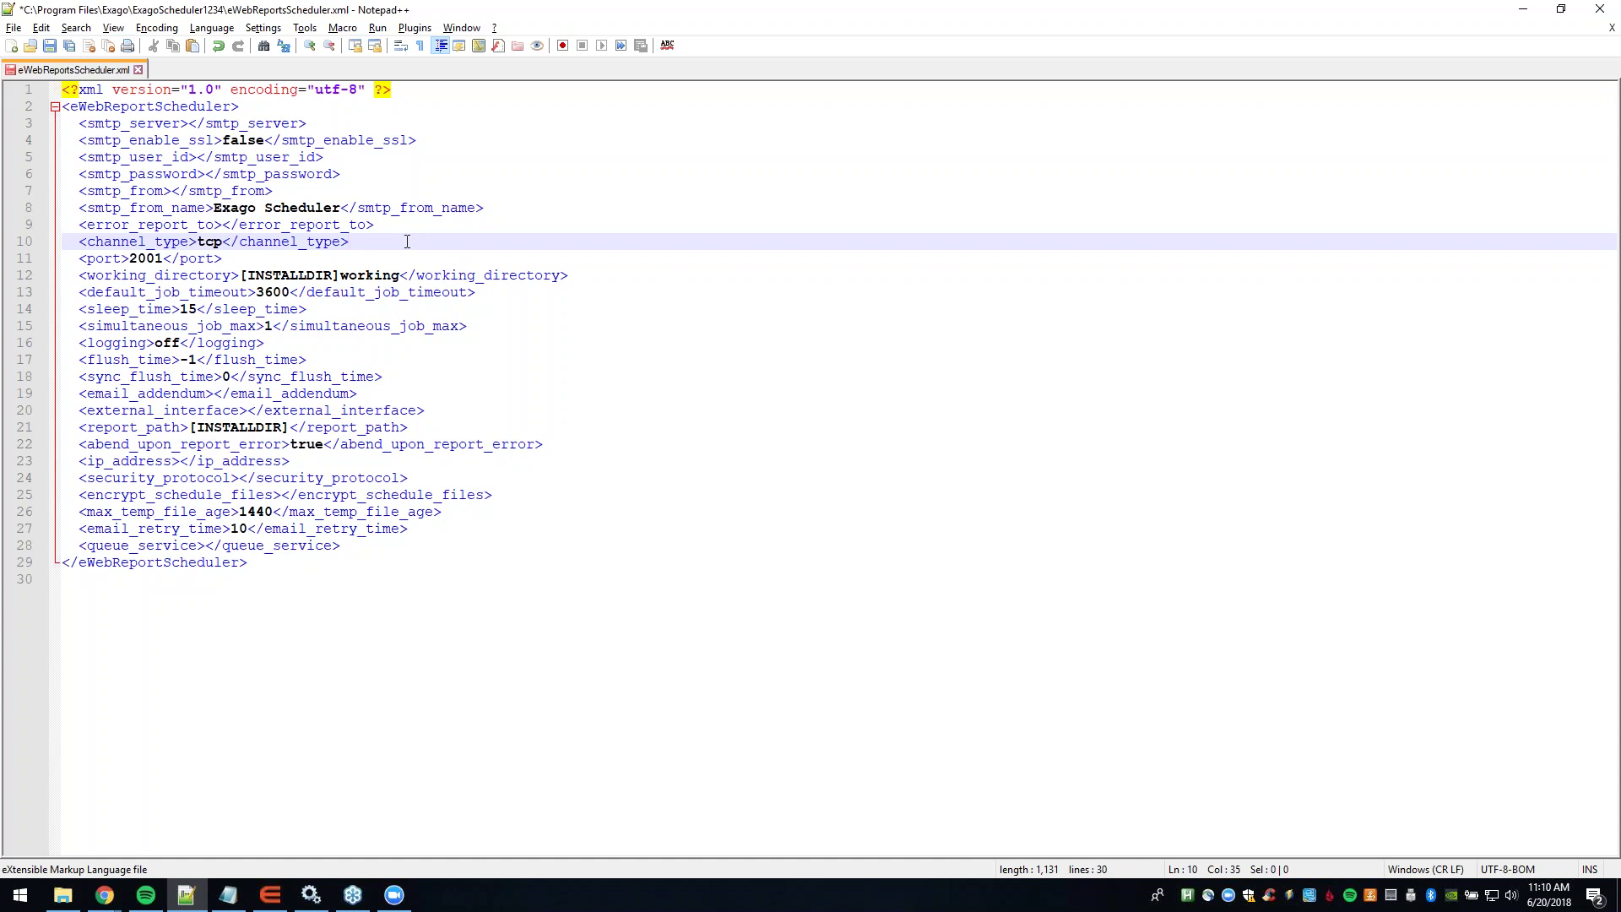
{"action": "left_click", "coordinate": [261, 261]}
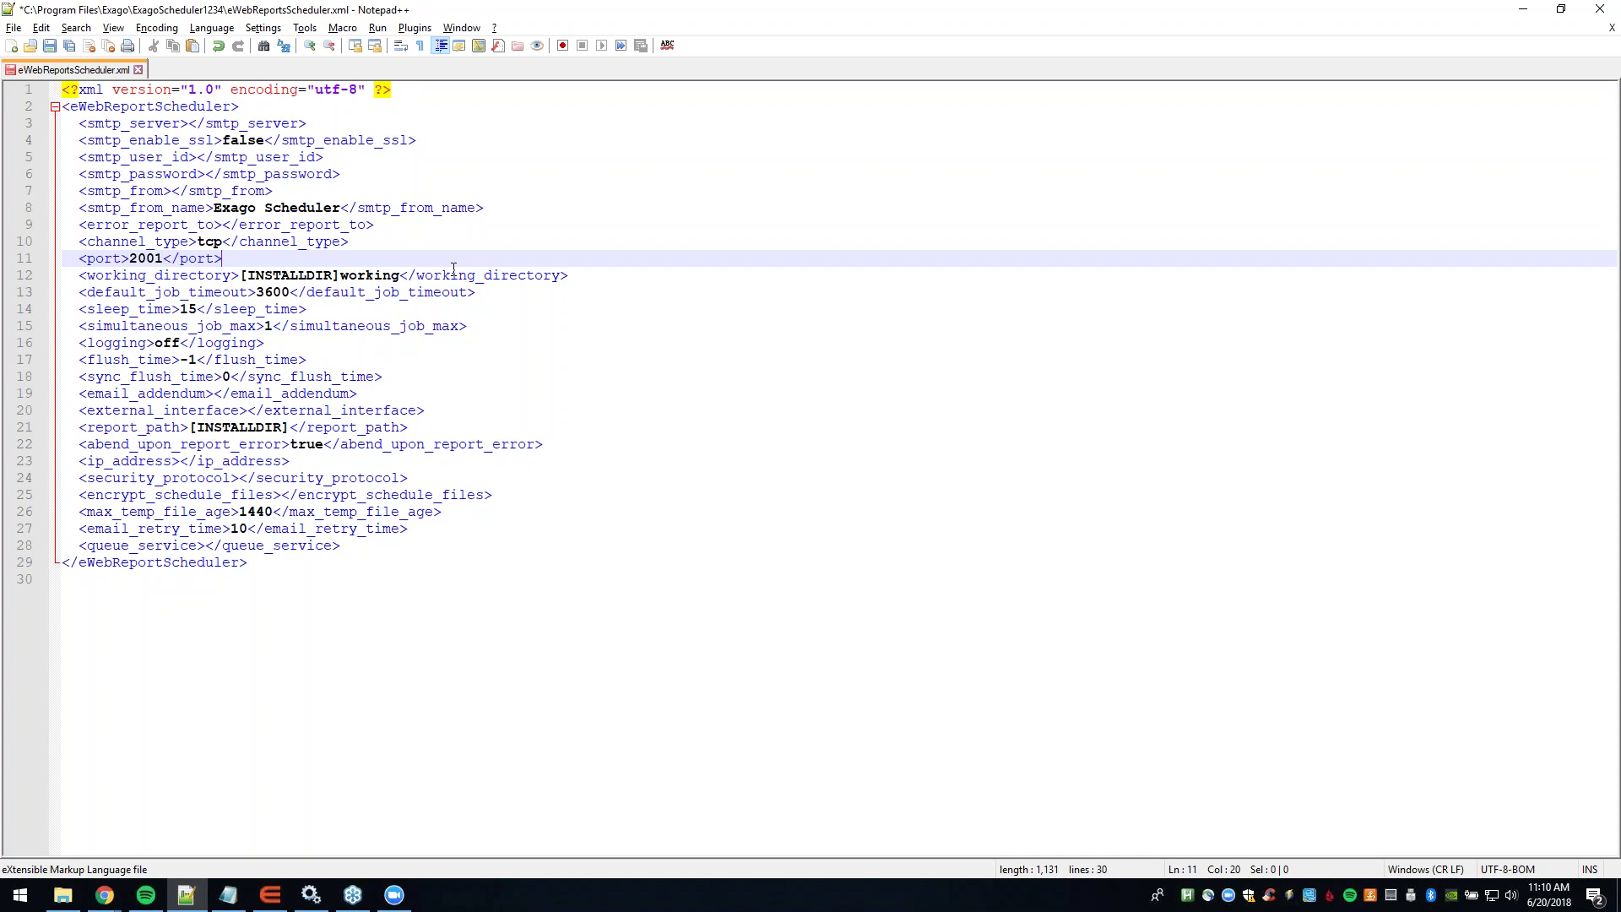
{"action": "left_click", "coordinate": [578, 280]}
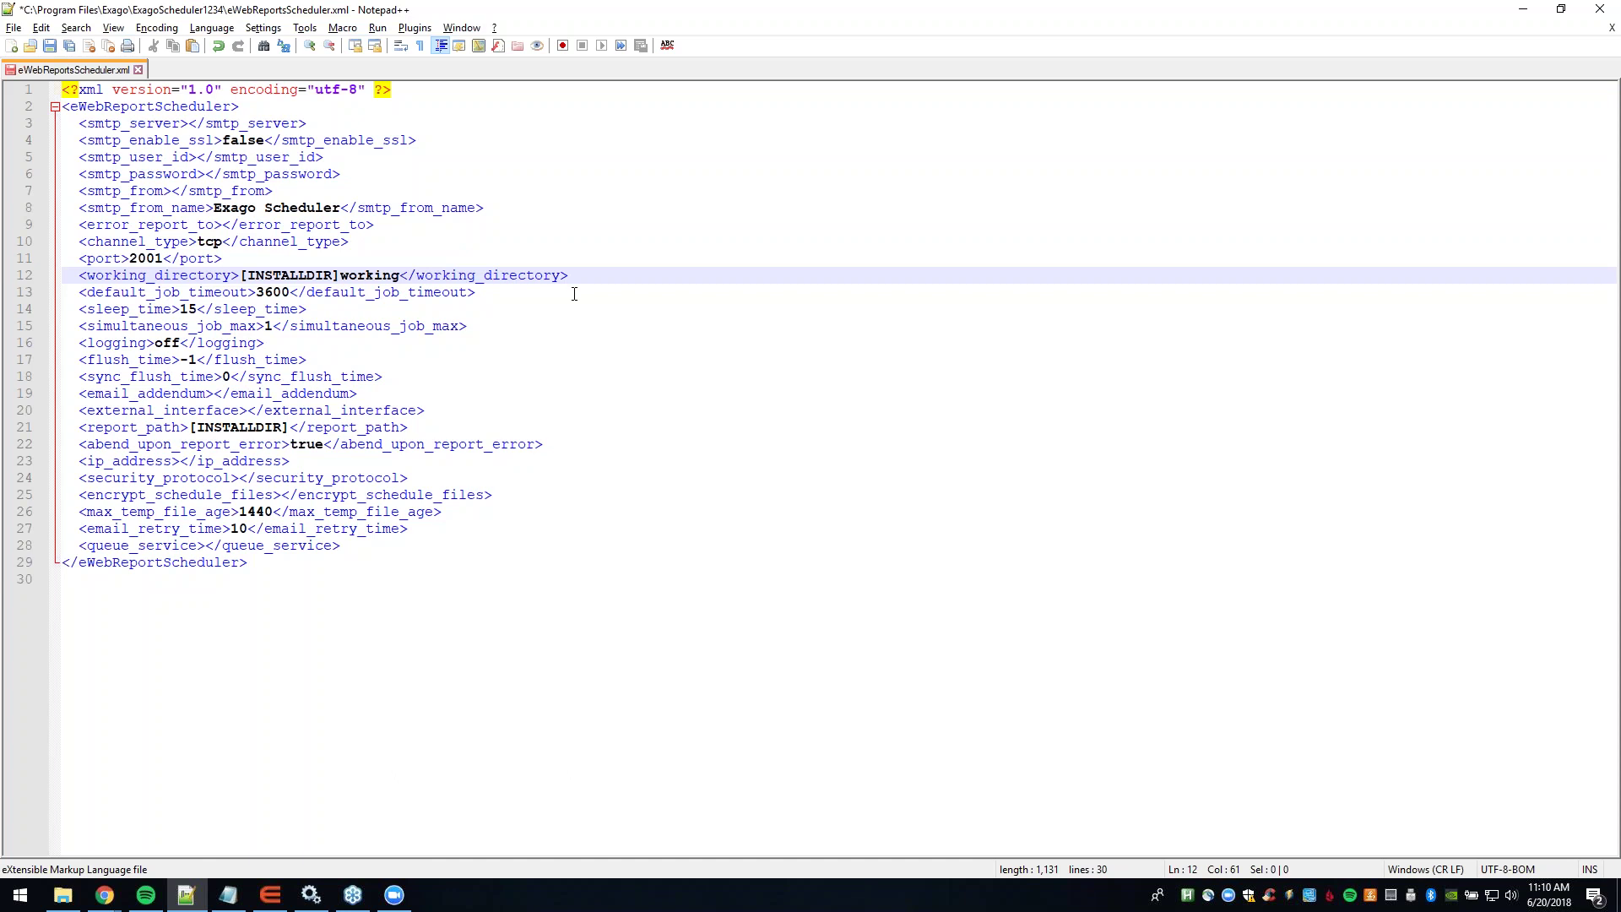
{"action": "left_click", "coordinate": [507, 293]}
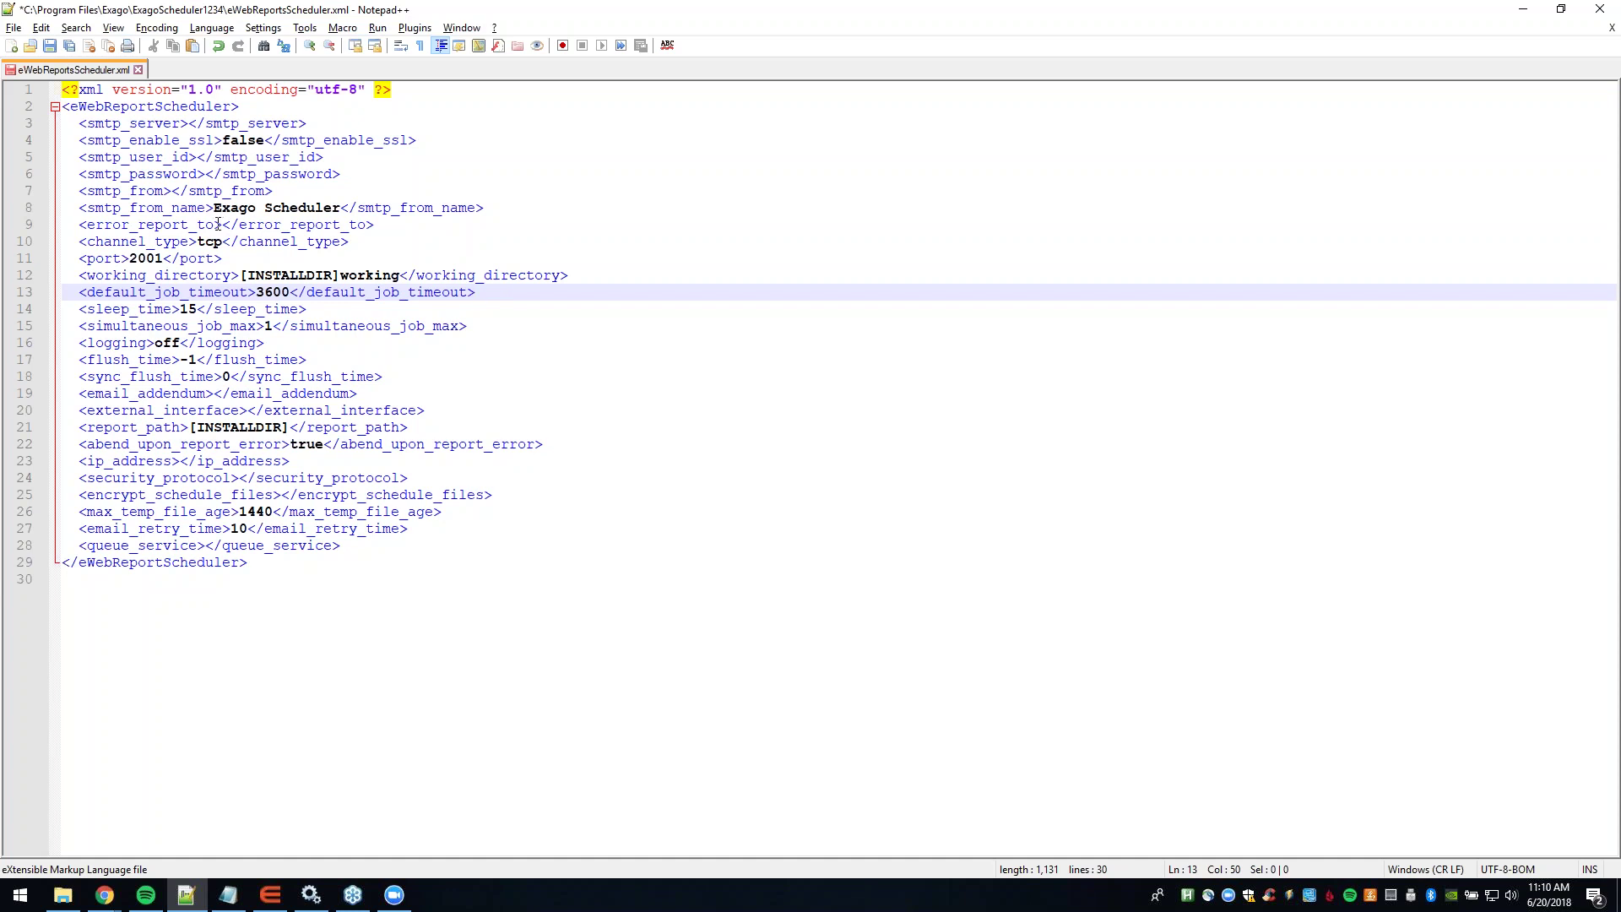
{"action": "left_click", "coordinate": [354, 308]}
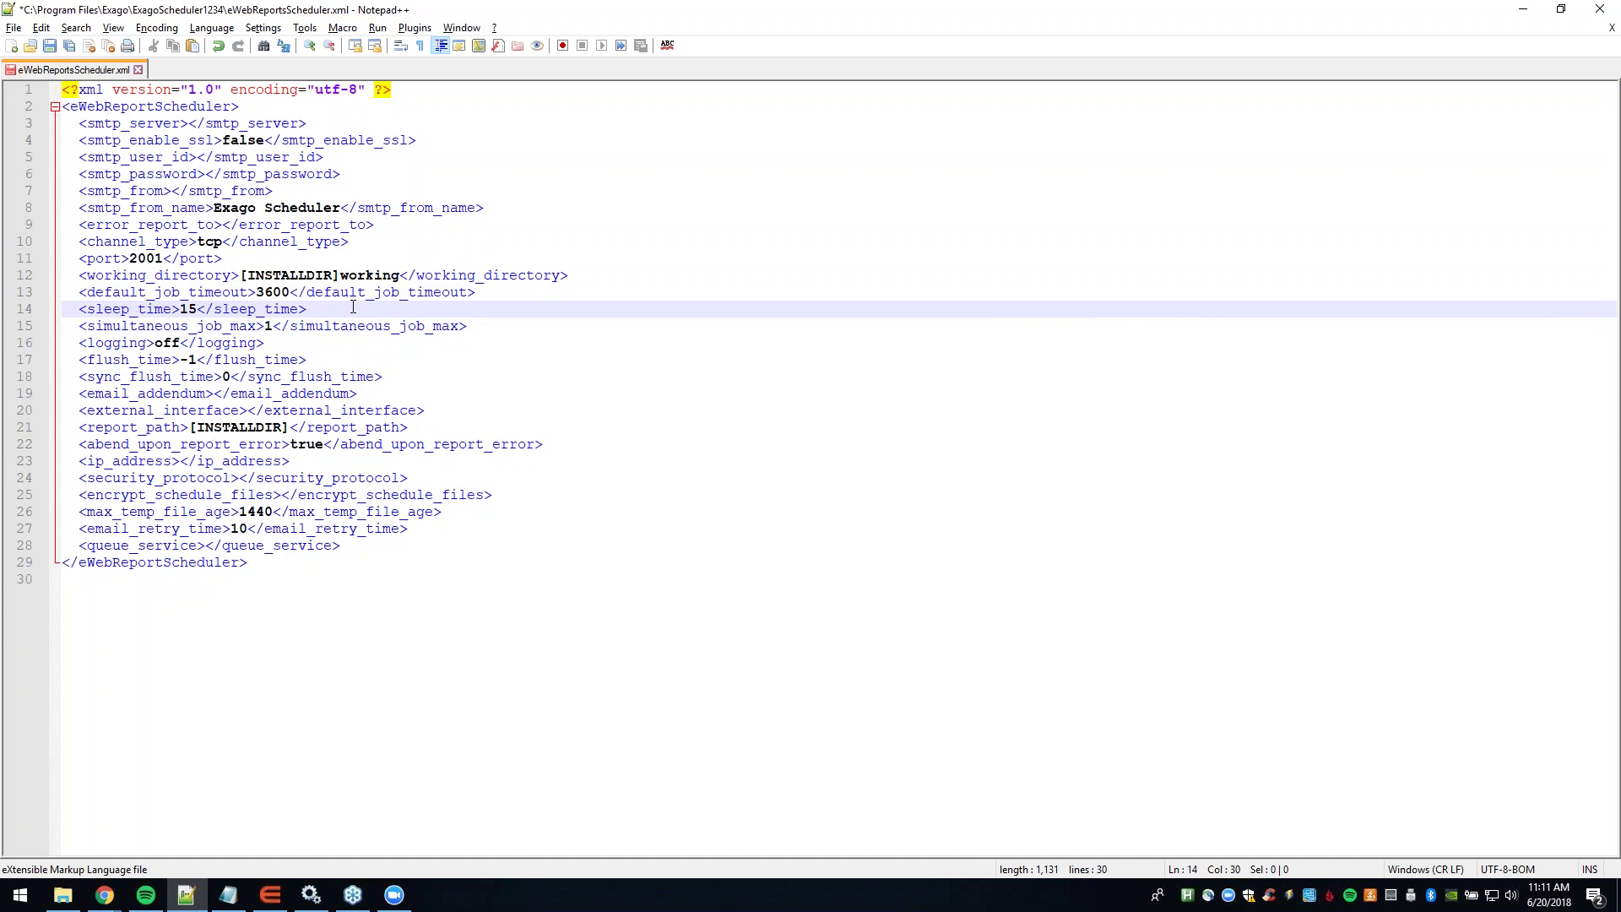
{"action": "left_click", "coordinate": [480, 328]}
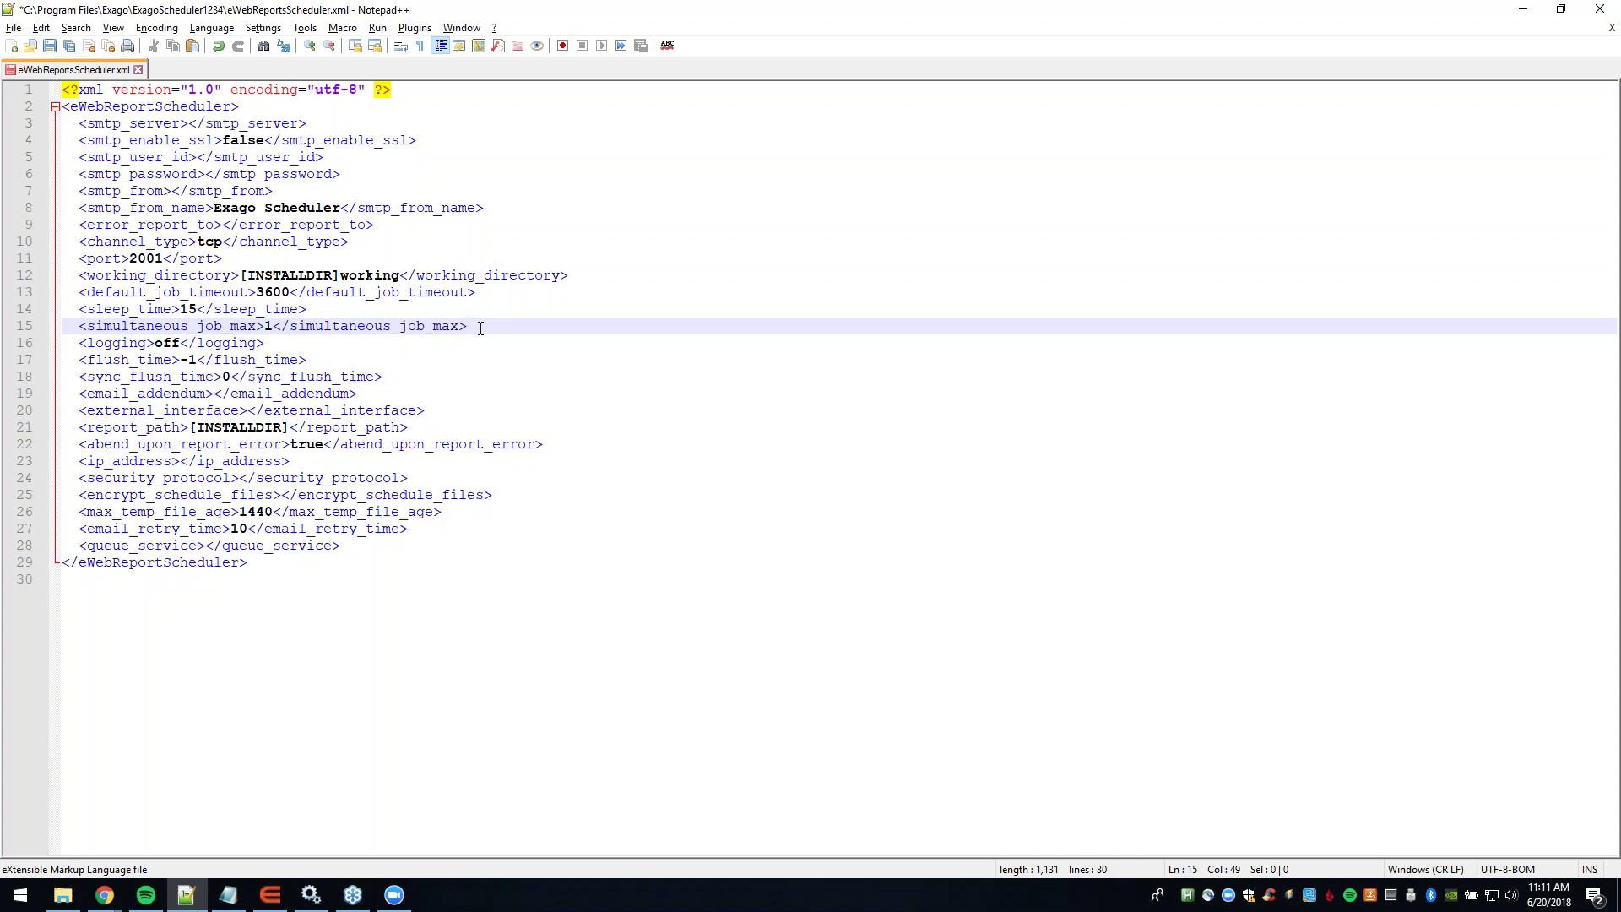
{"action": "left_click", "coordinate": [307, 345]}
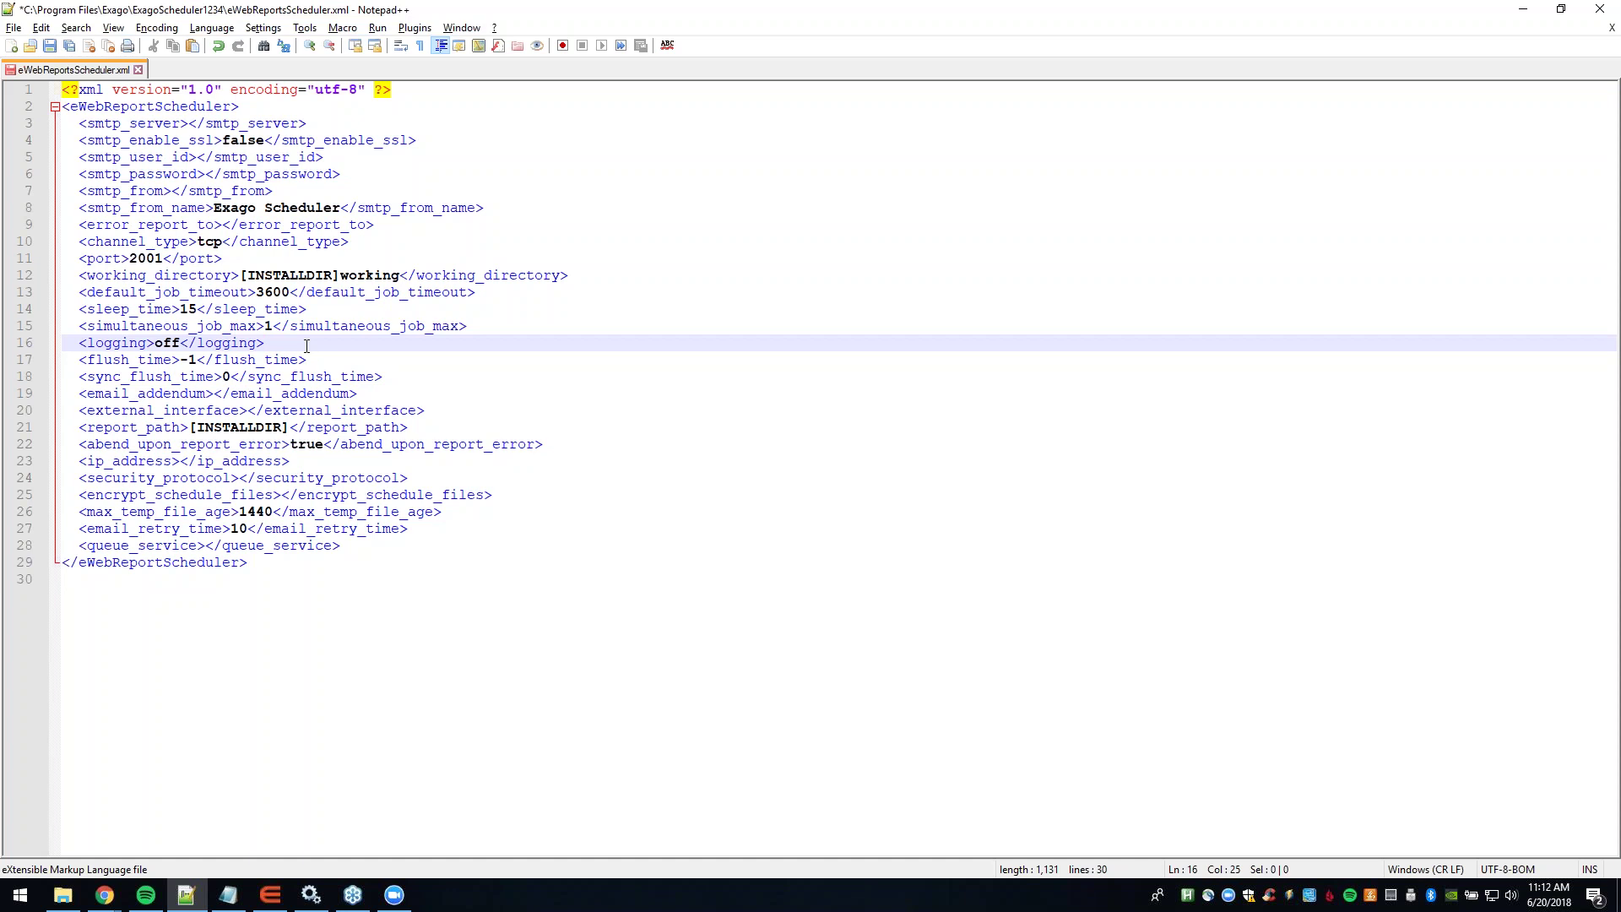
Step: Locate the eWebReportsScheduler.log file in the ExagoScheduler folder and return to the XML file in Notepad++
{"action": "left_click", "coordinate": [64, 895]}
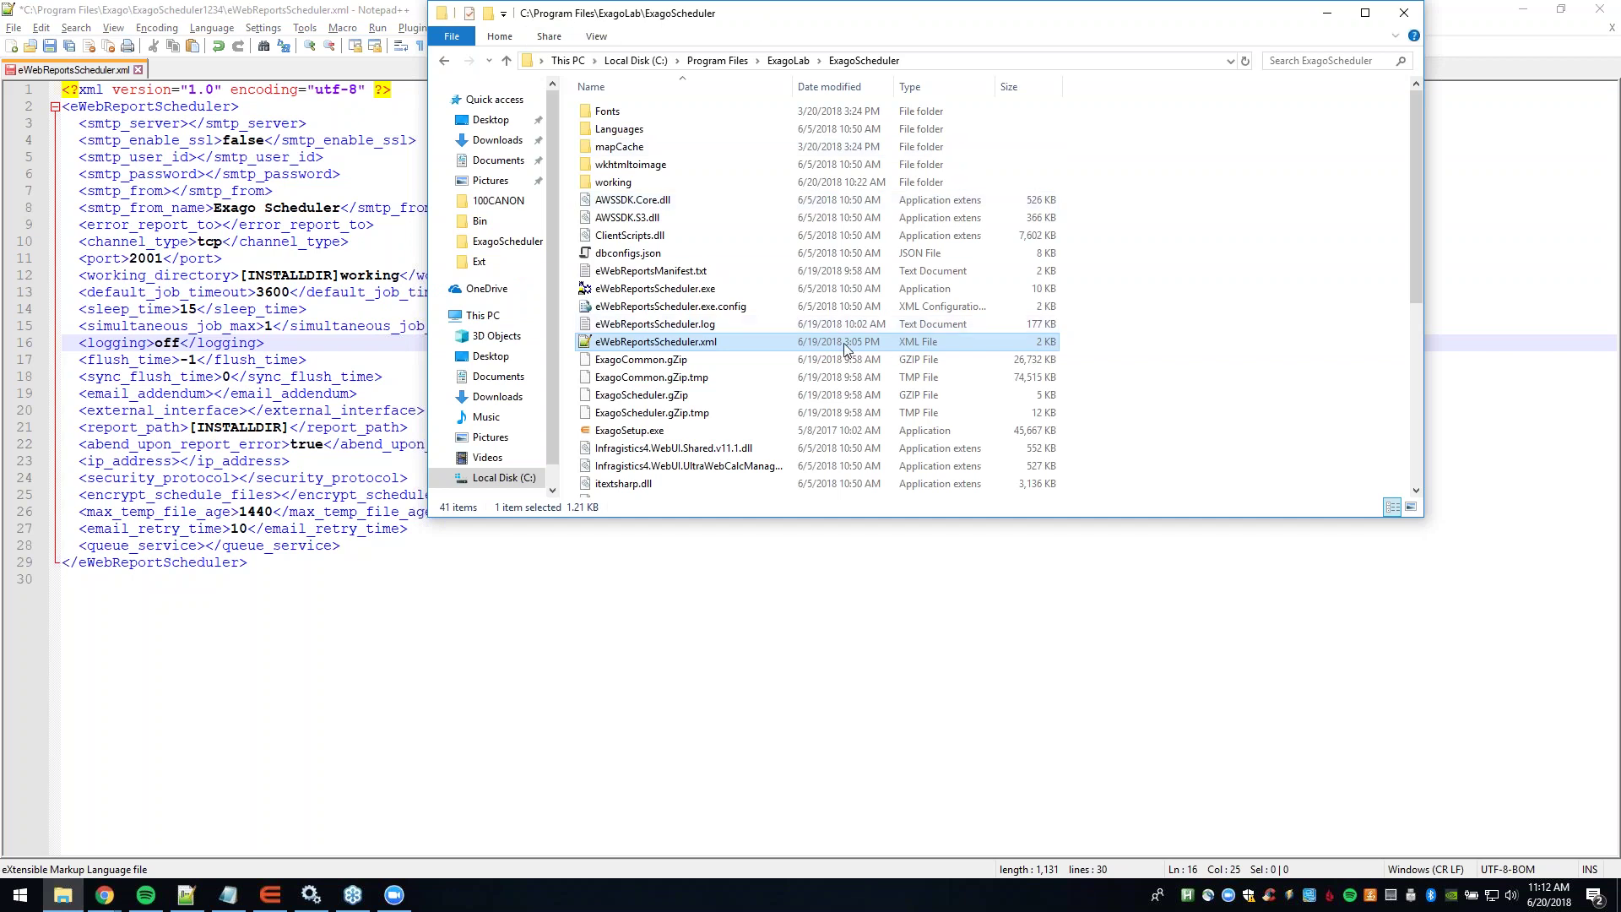
{"action": "left_click", "coordinate": [671, 328]}
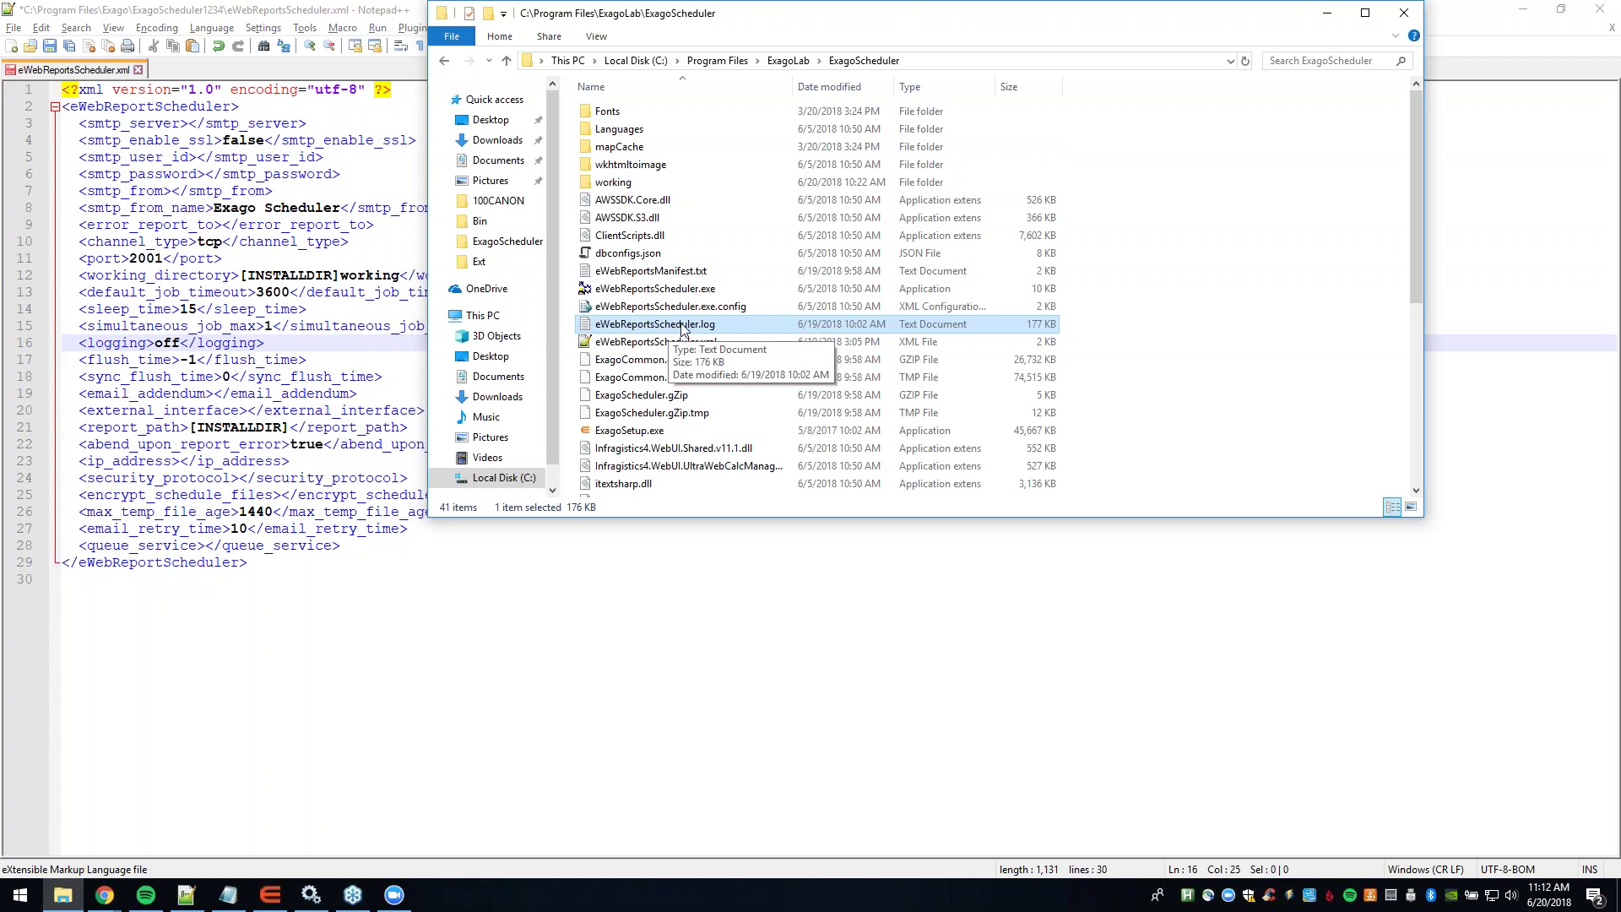
{"action": "key", "text": "alt+Tab"}
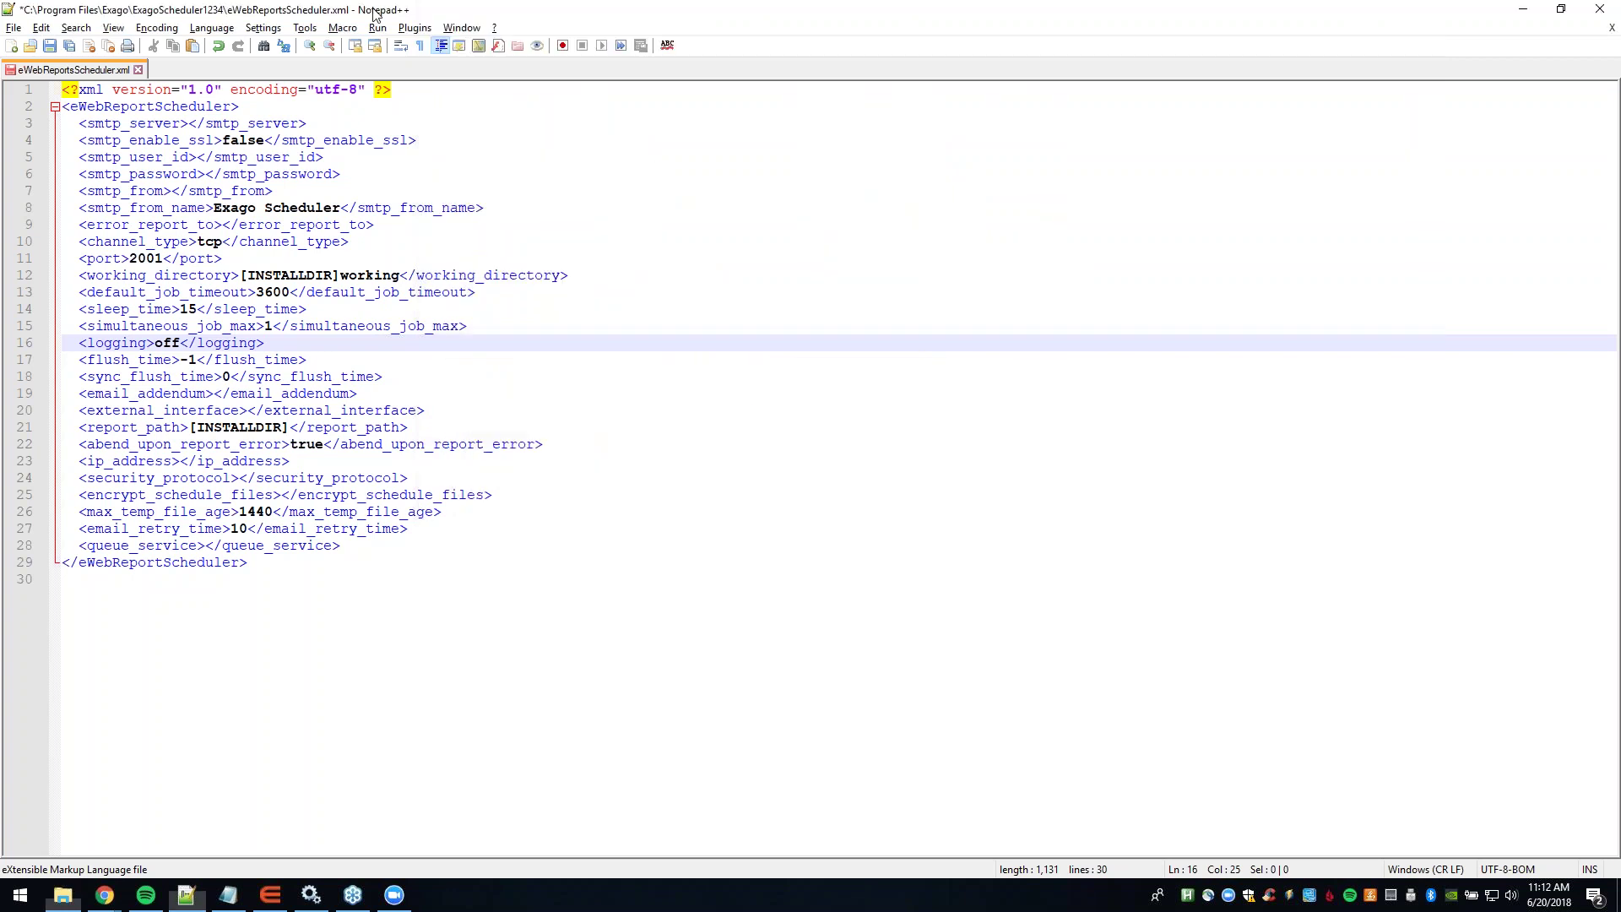
Step: Review the flush_time, sync_flush_time and email_addendum settings in the scheduler configuration
{"action": "left_click", "coordinate": [319, 360]}
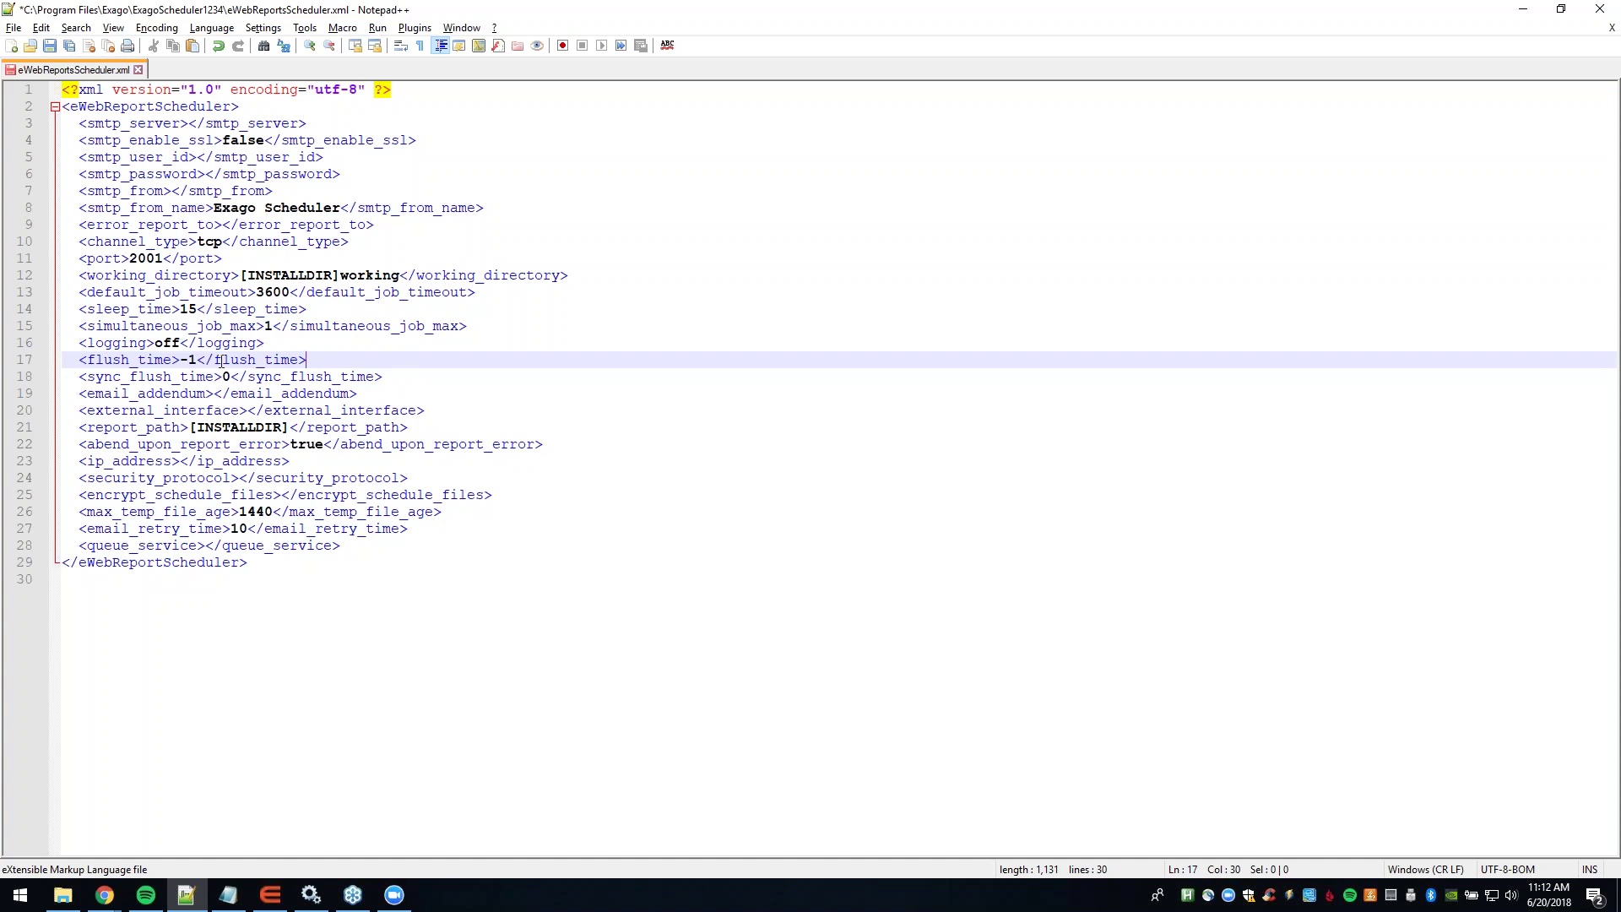
{"action": "left_click", "coordinate": [392, 375]}
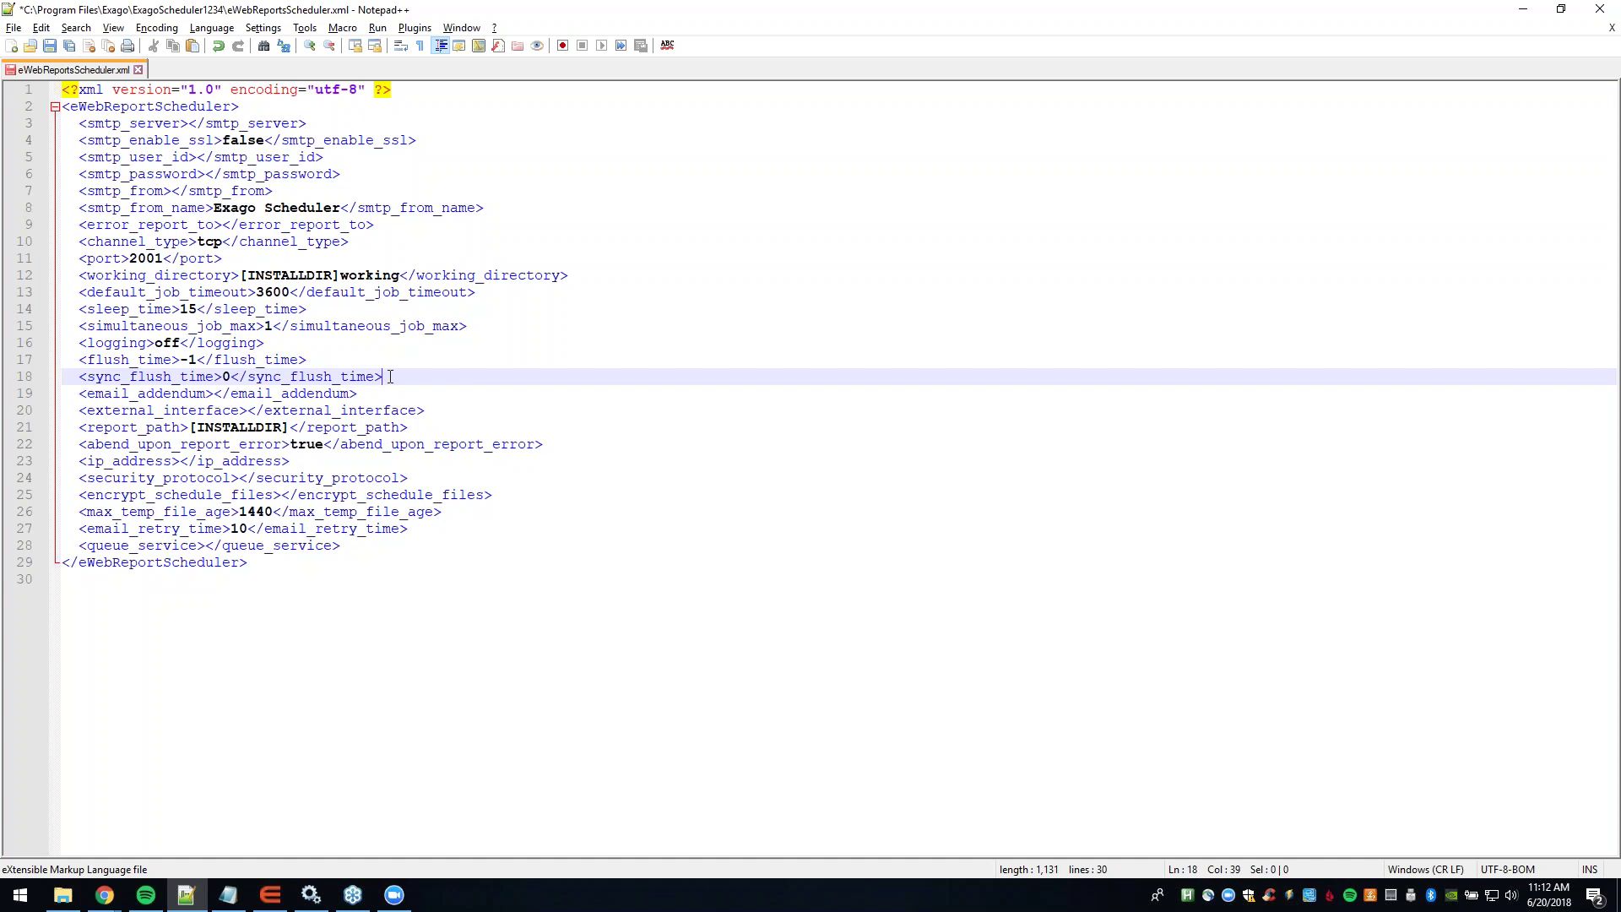
{"action": "left_click", "coordinate": [369, 395]}
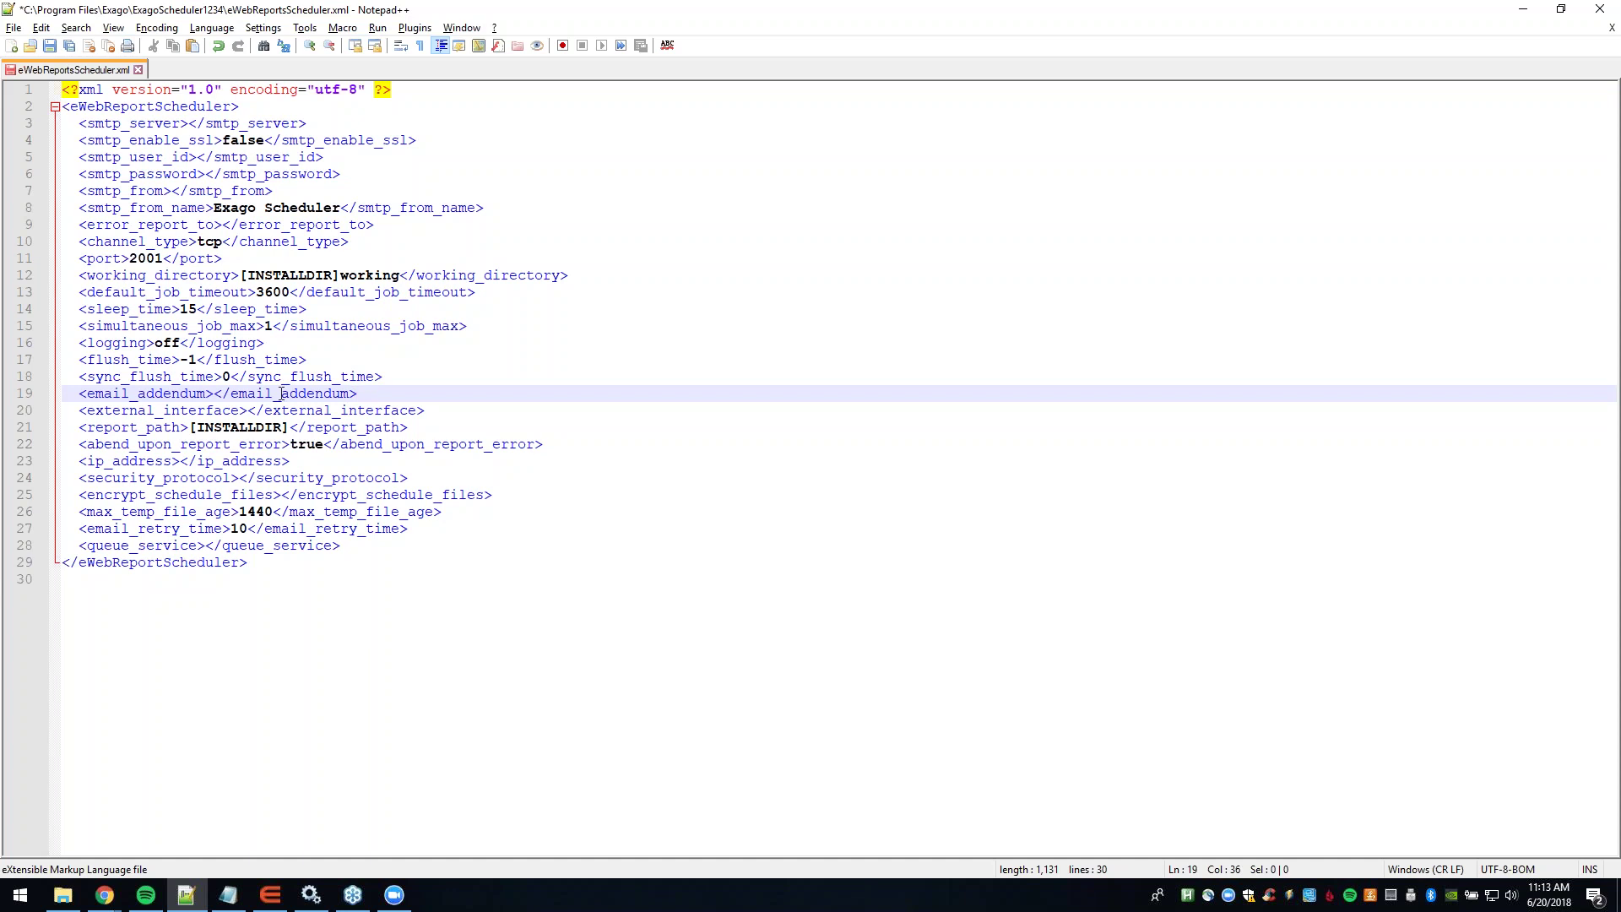
Step: Try \n as the content of the email_addendum element and remove it again
{"action": "left_click", "coordinate": [215, 394]}
{"action": "type", "text": "Nn"}
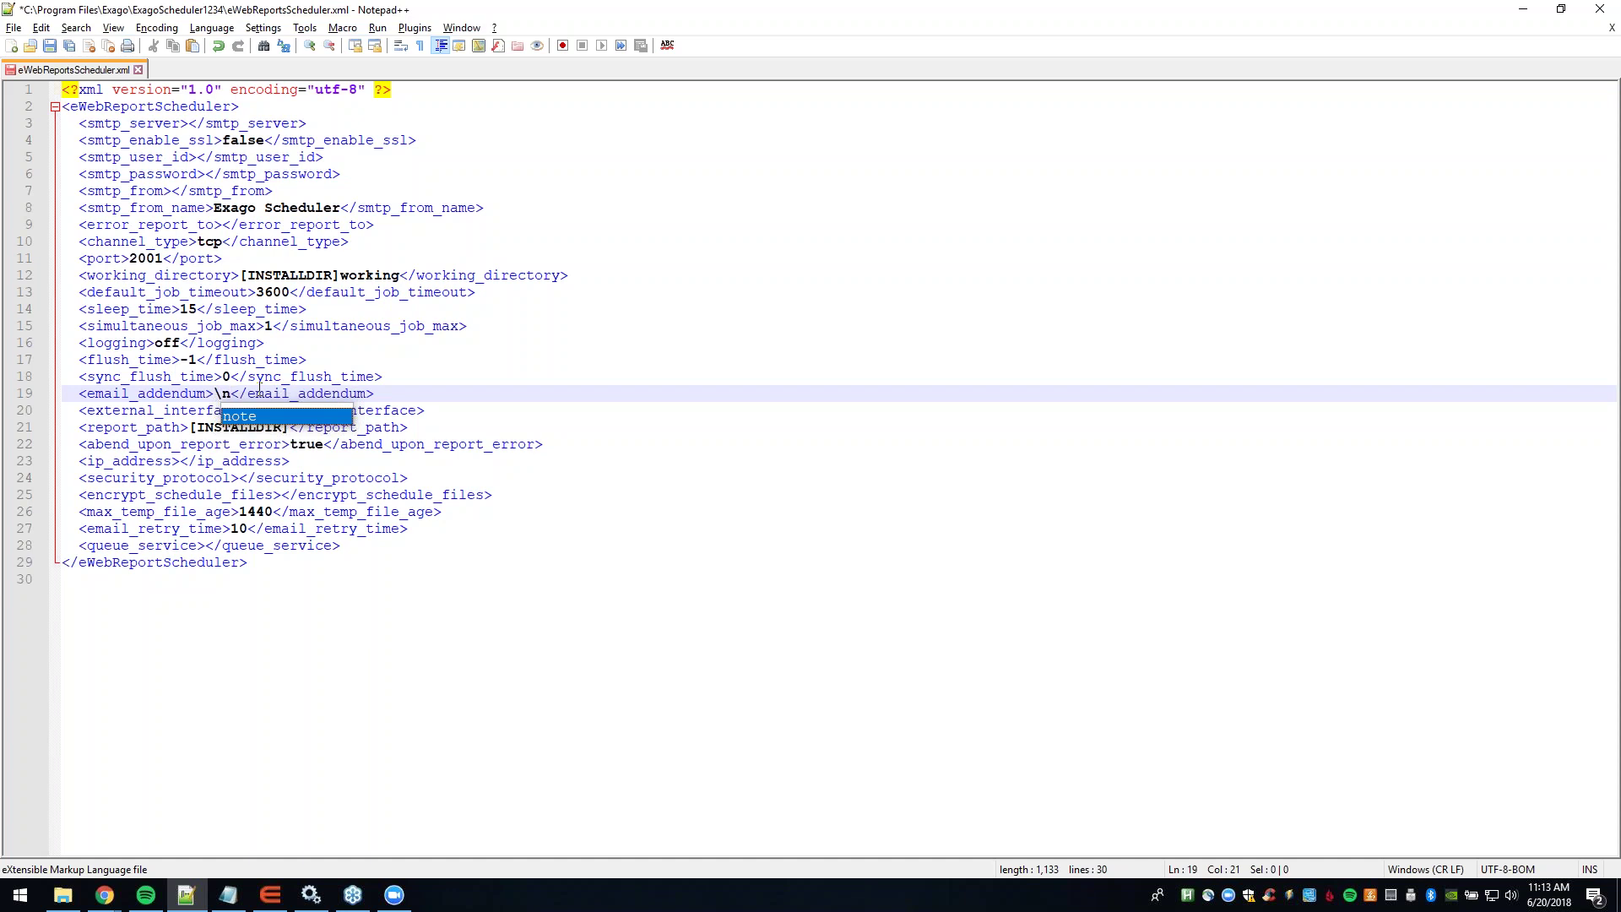
{"action": "key", "text": "BackSpace"}
{"action": "key", "text": "BackSpace"}
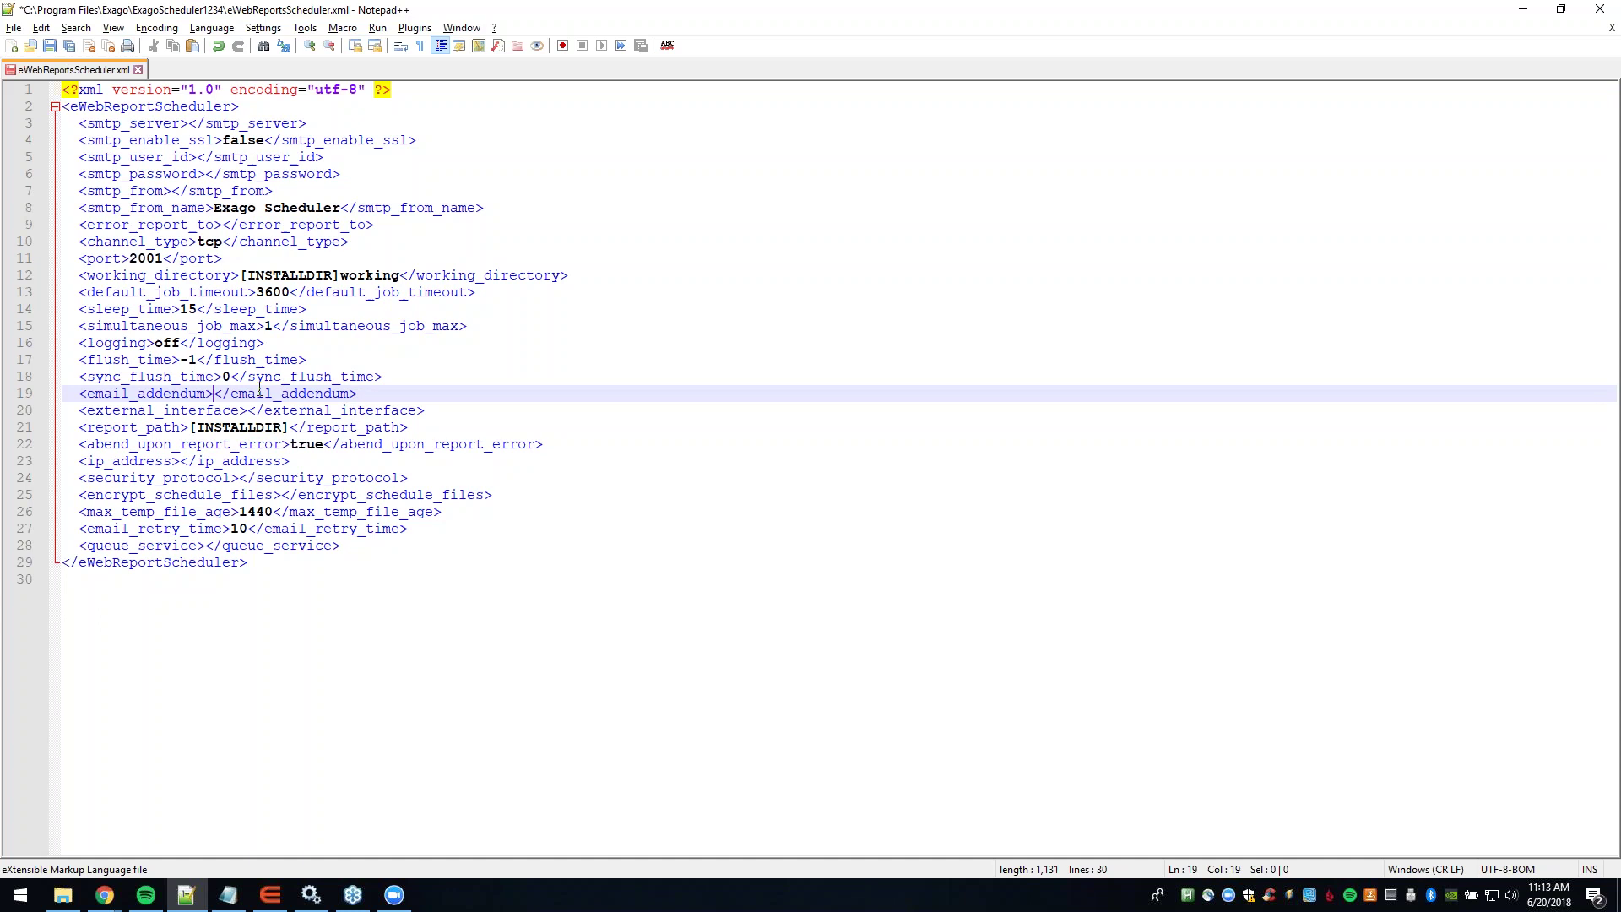
Step: Review the scheduler settings from external_interface and report_path through max_temp_file_age, email_retry_time and queue_service in the configuration file
{"action": "left_click", "coordinate": [441, 411]}
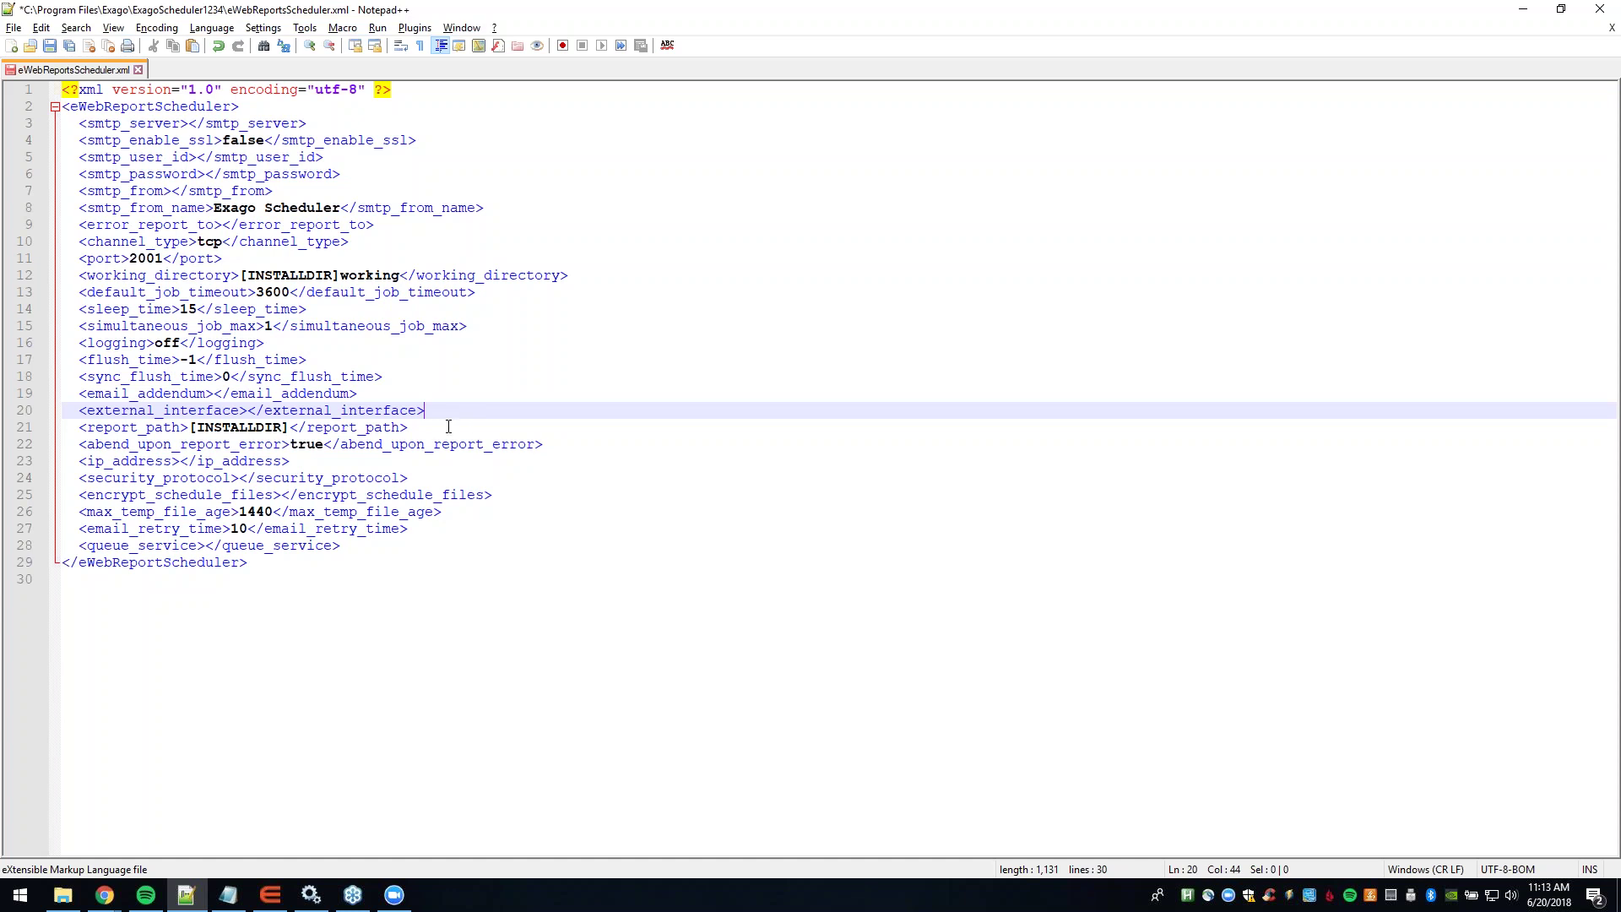
{"action": "left_click", "coordinate": [447, 426]}
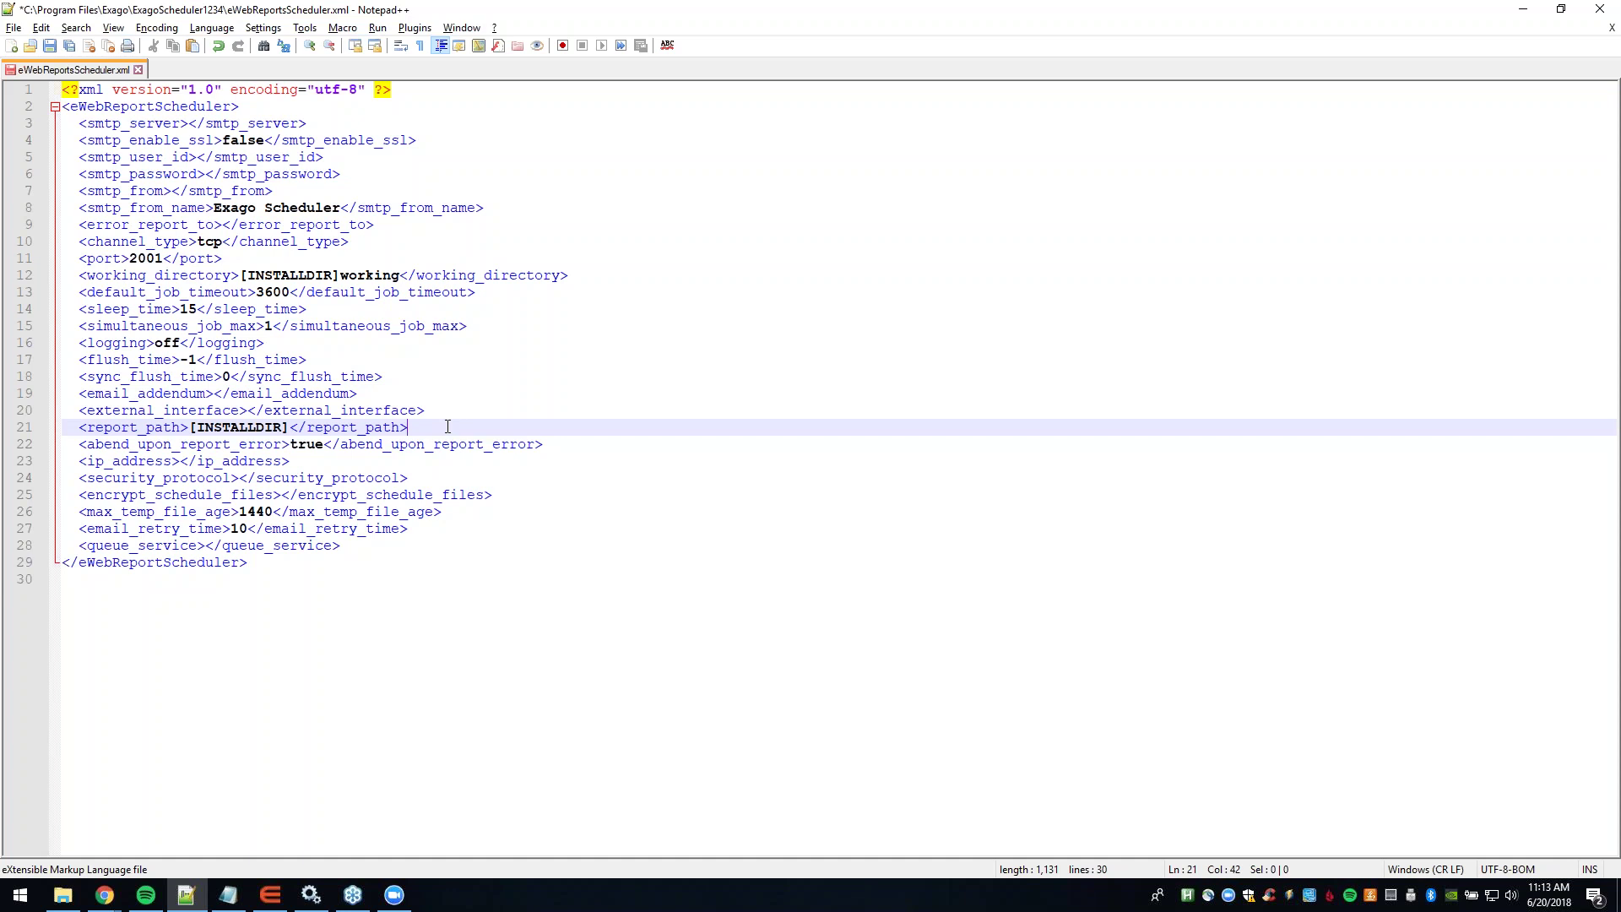
{"action": "left_click", "coordinate": [567, 445]}
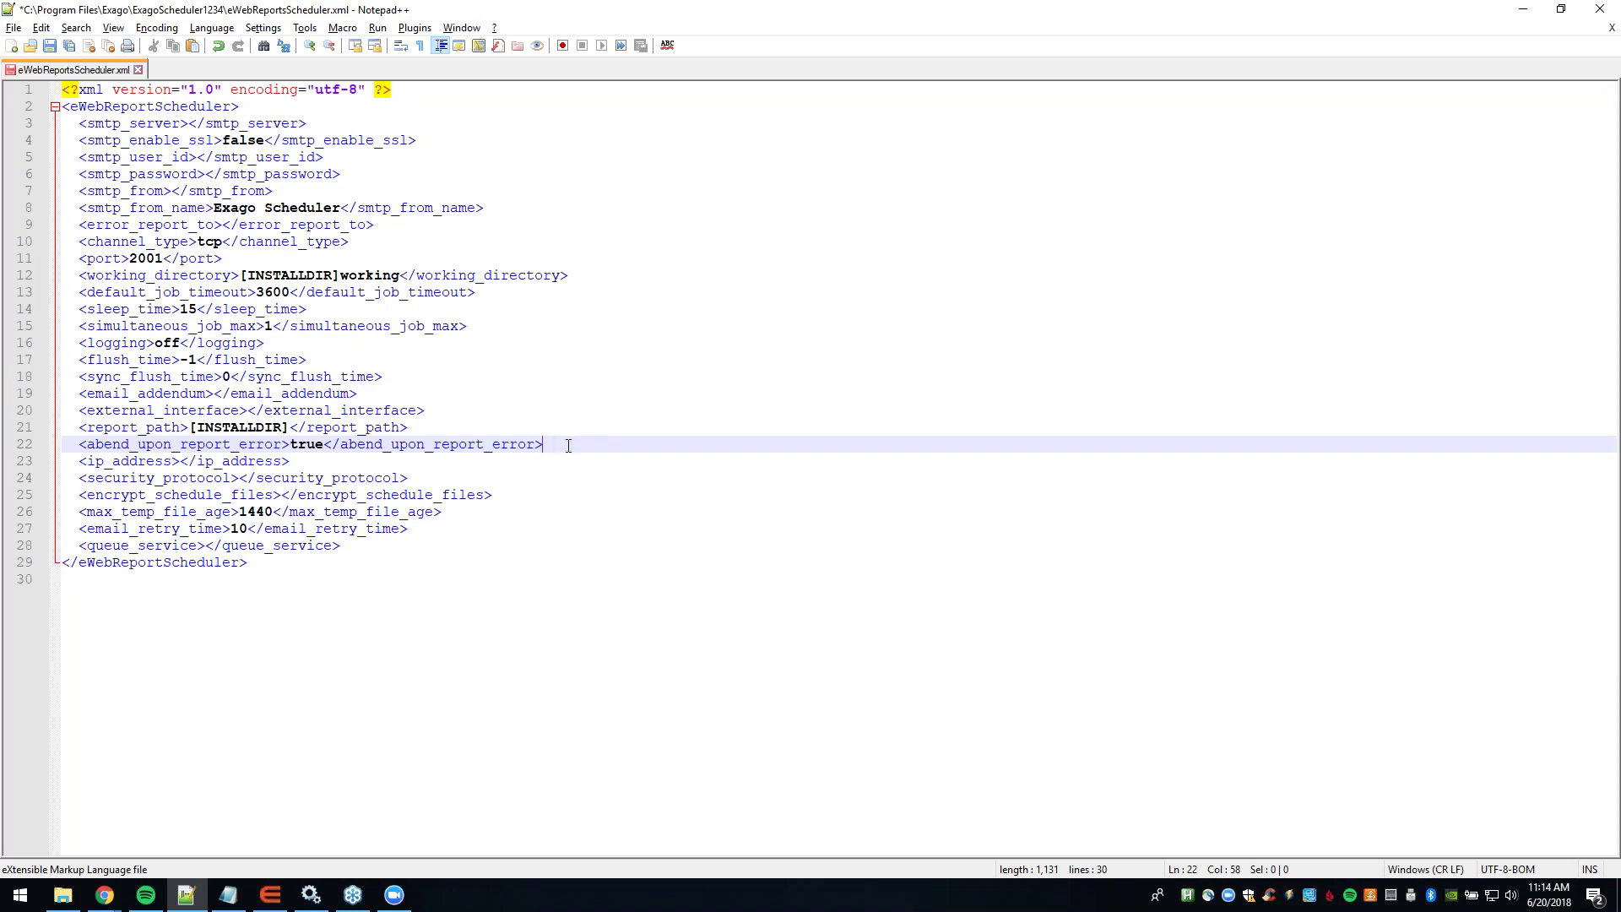
{"action": "left_click", "coordinate": [397, 464]}
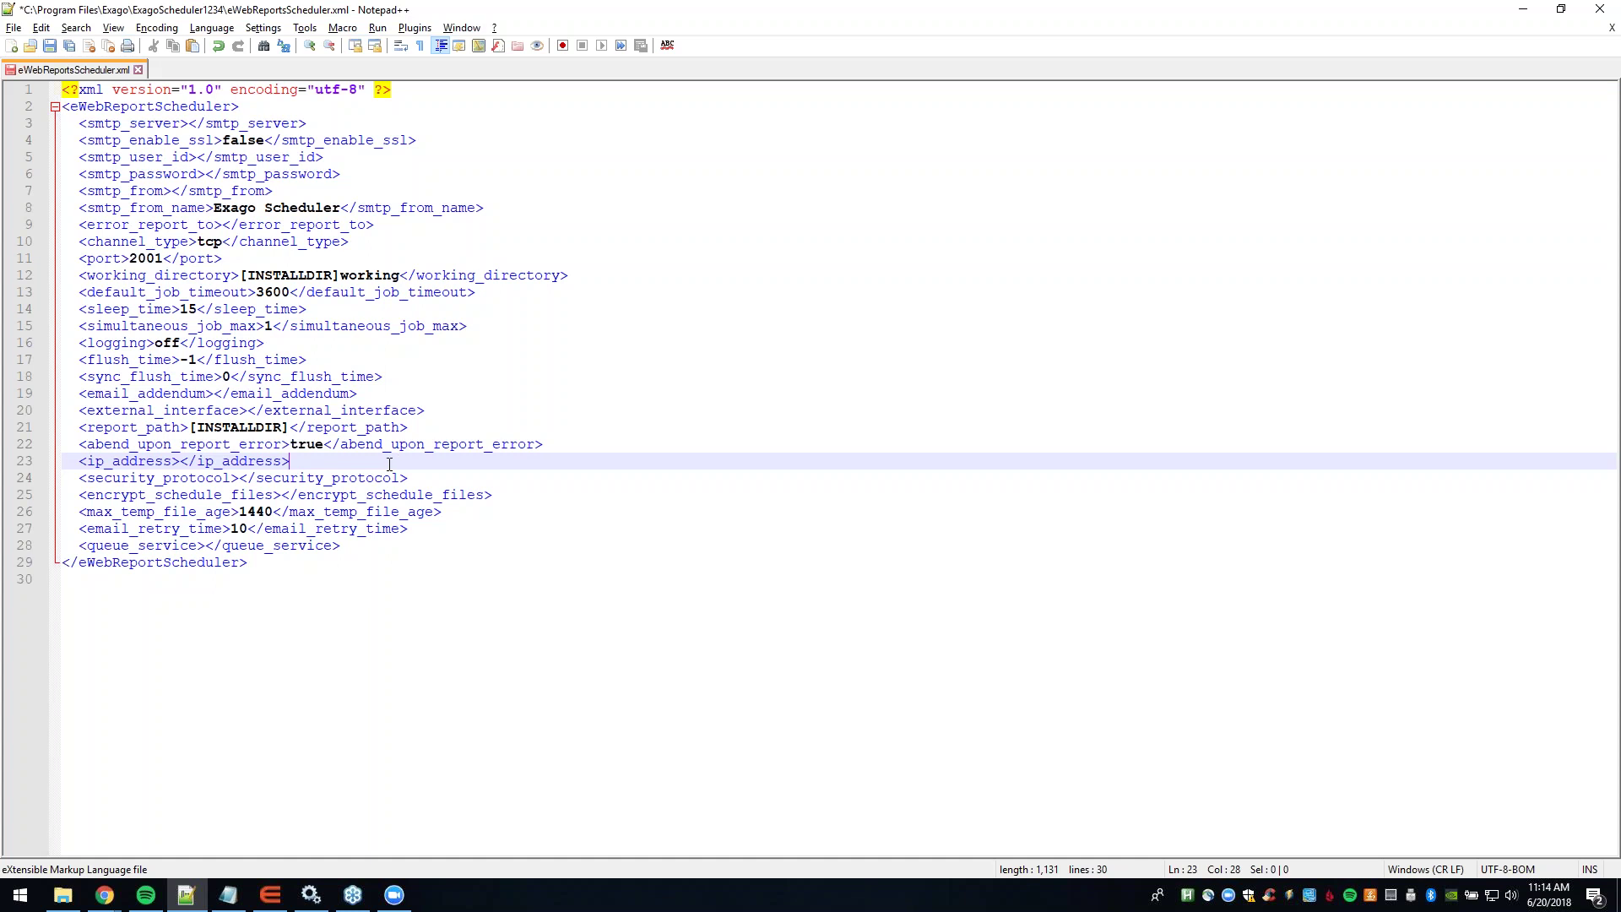
{"action": "left_click", "coordinate": [434, 482]}
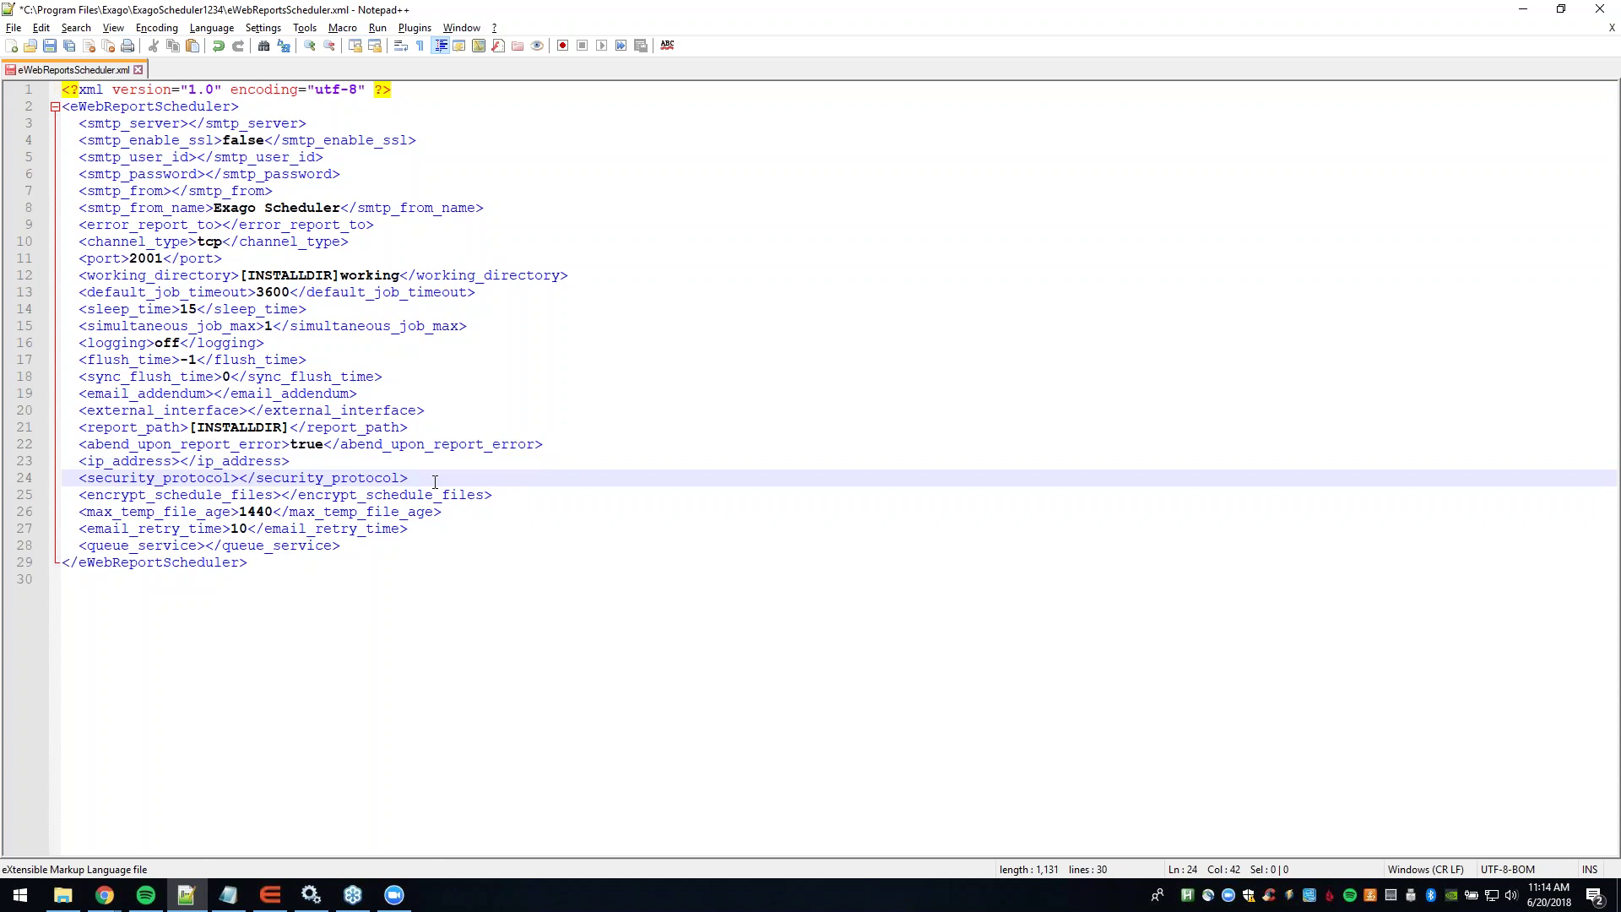
{"action": "left_click", "coordinate": [516, 498]}
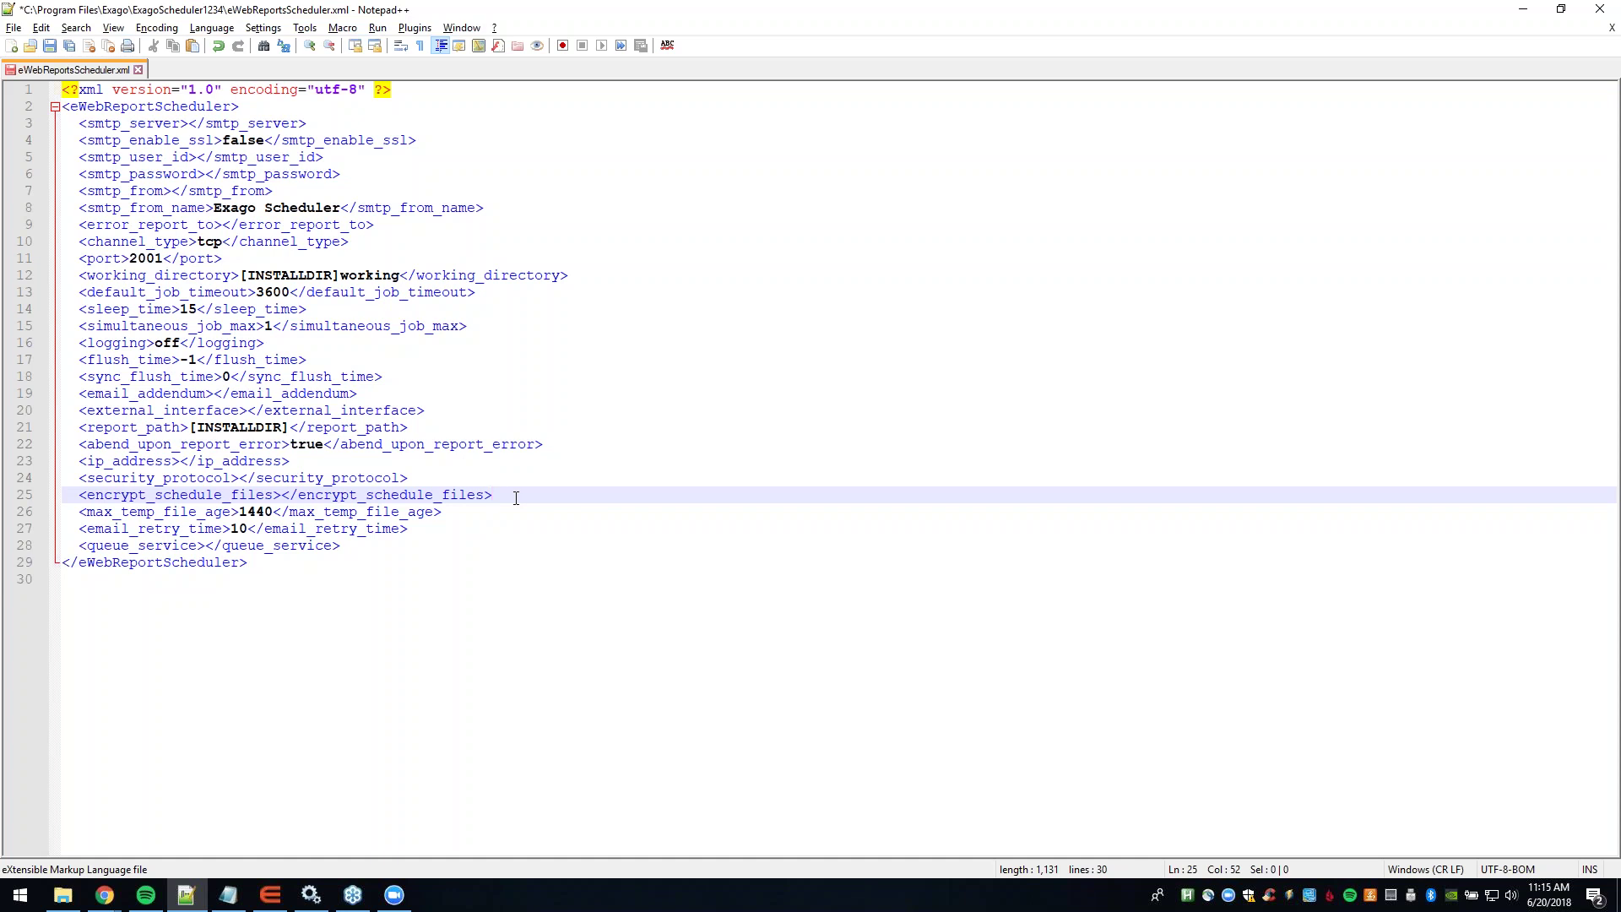
{"action": "left_click", "coordinate": [472, 513]}
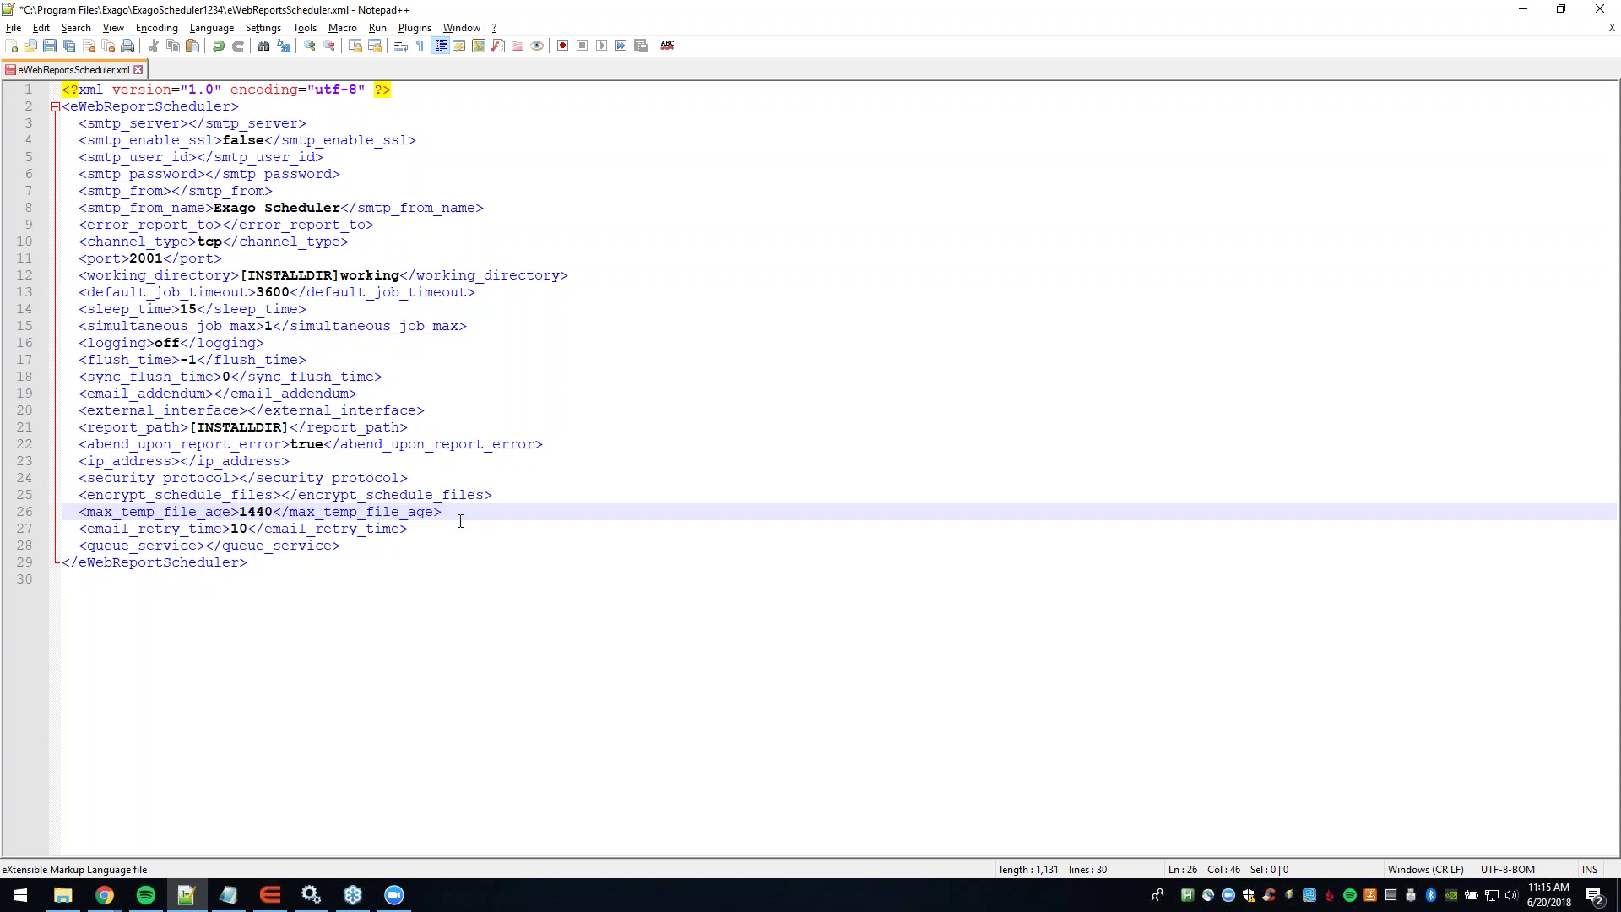
{"action": "left_click", "coordinate": [453, 528]}
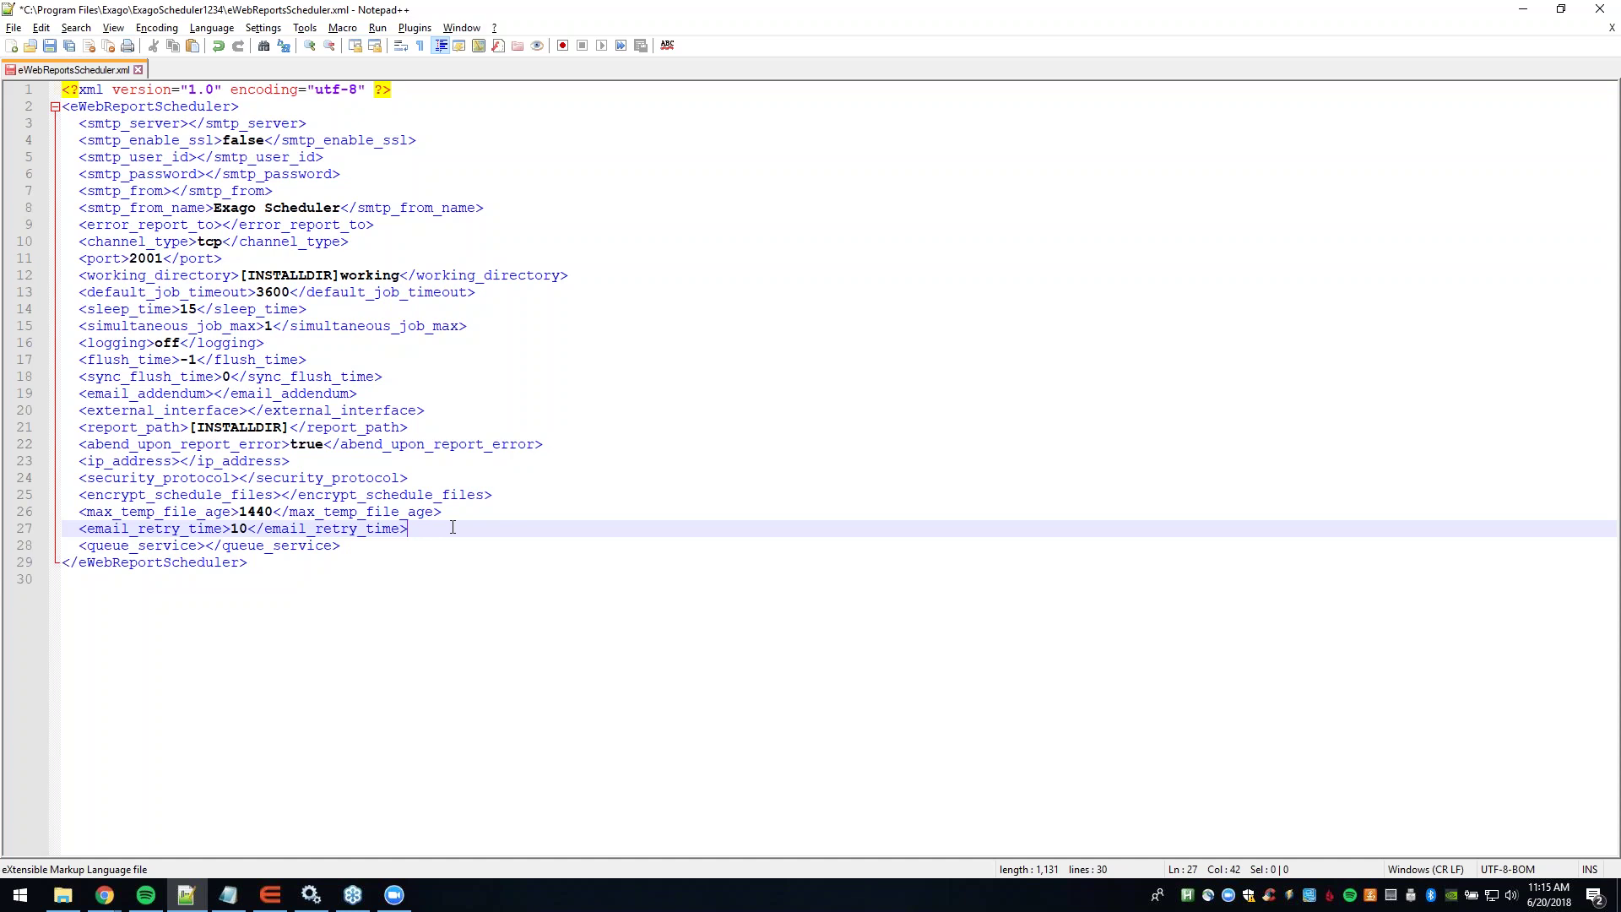
{"action": "left_click", "coordinate": [403, 548]}
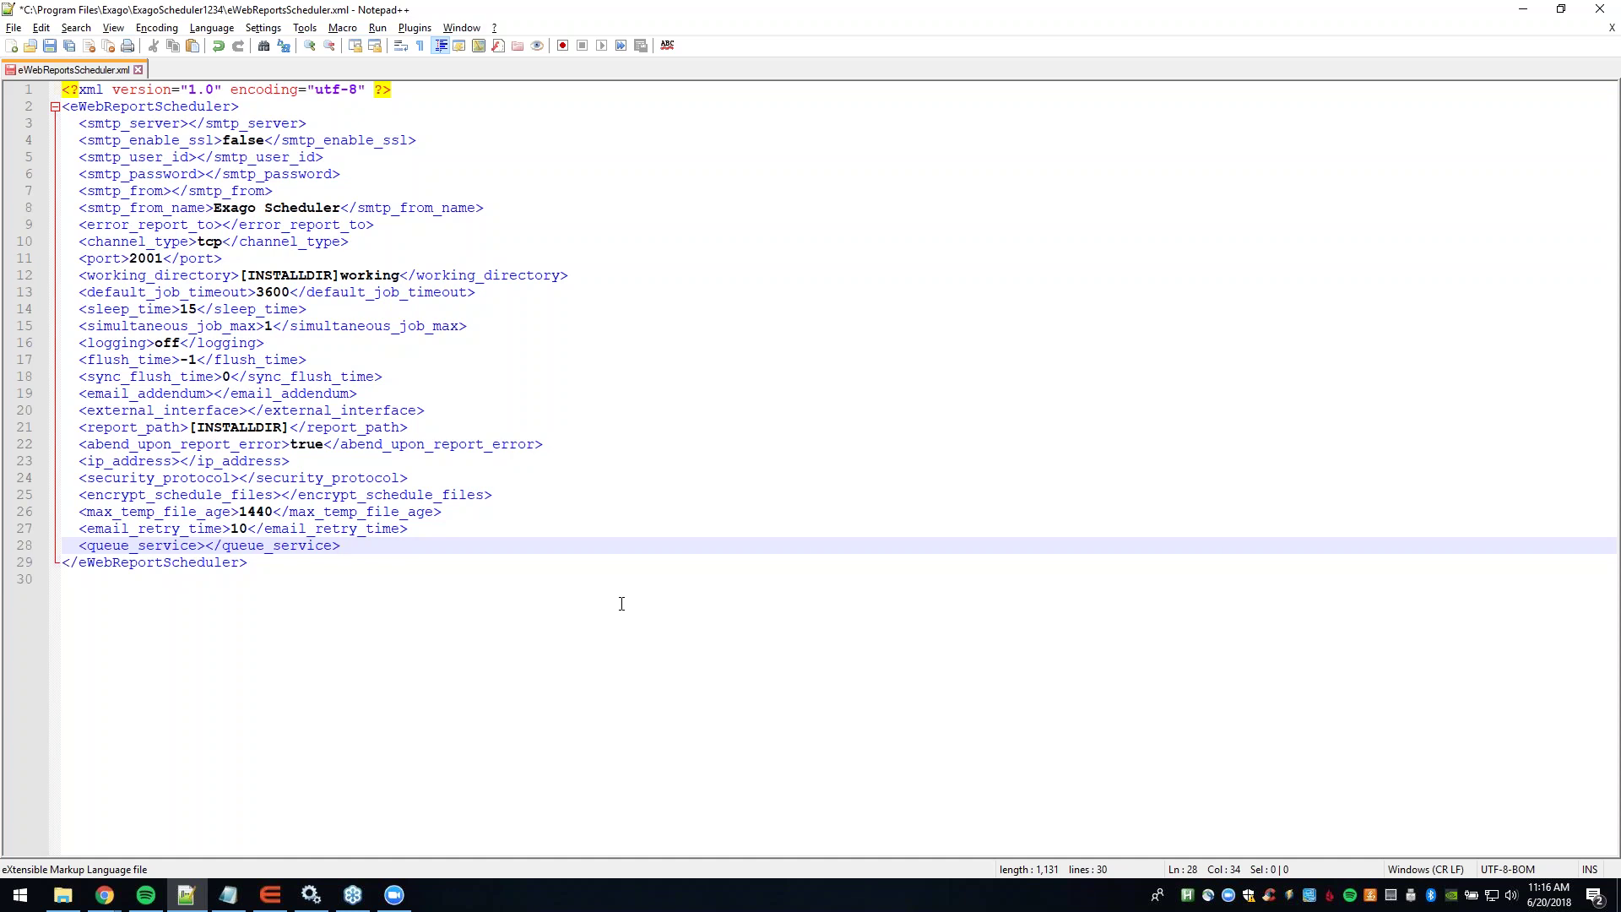
Step: Switch to Windows Services and check the start, stop and restart options available for the ExagoLabScheduler service
{"action": "left_click", "coordinate": [311, 894]}
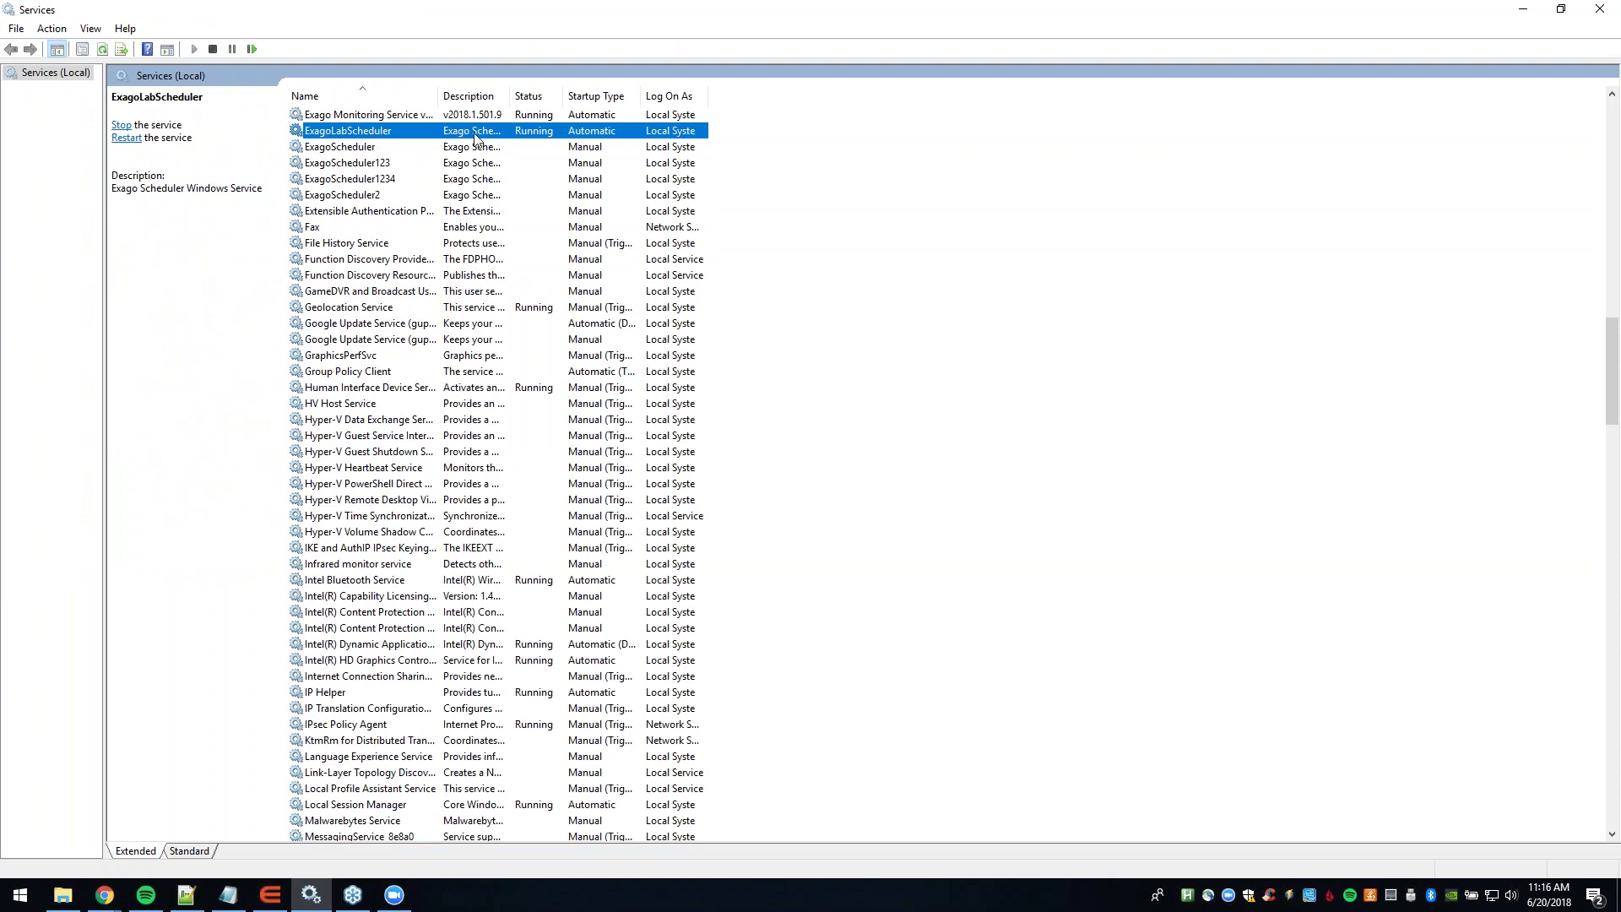
{"action": "right_click", "coordinate": [522, 136]}
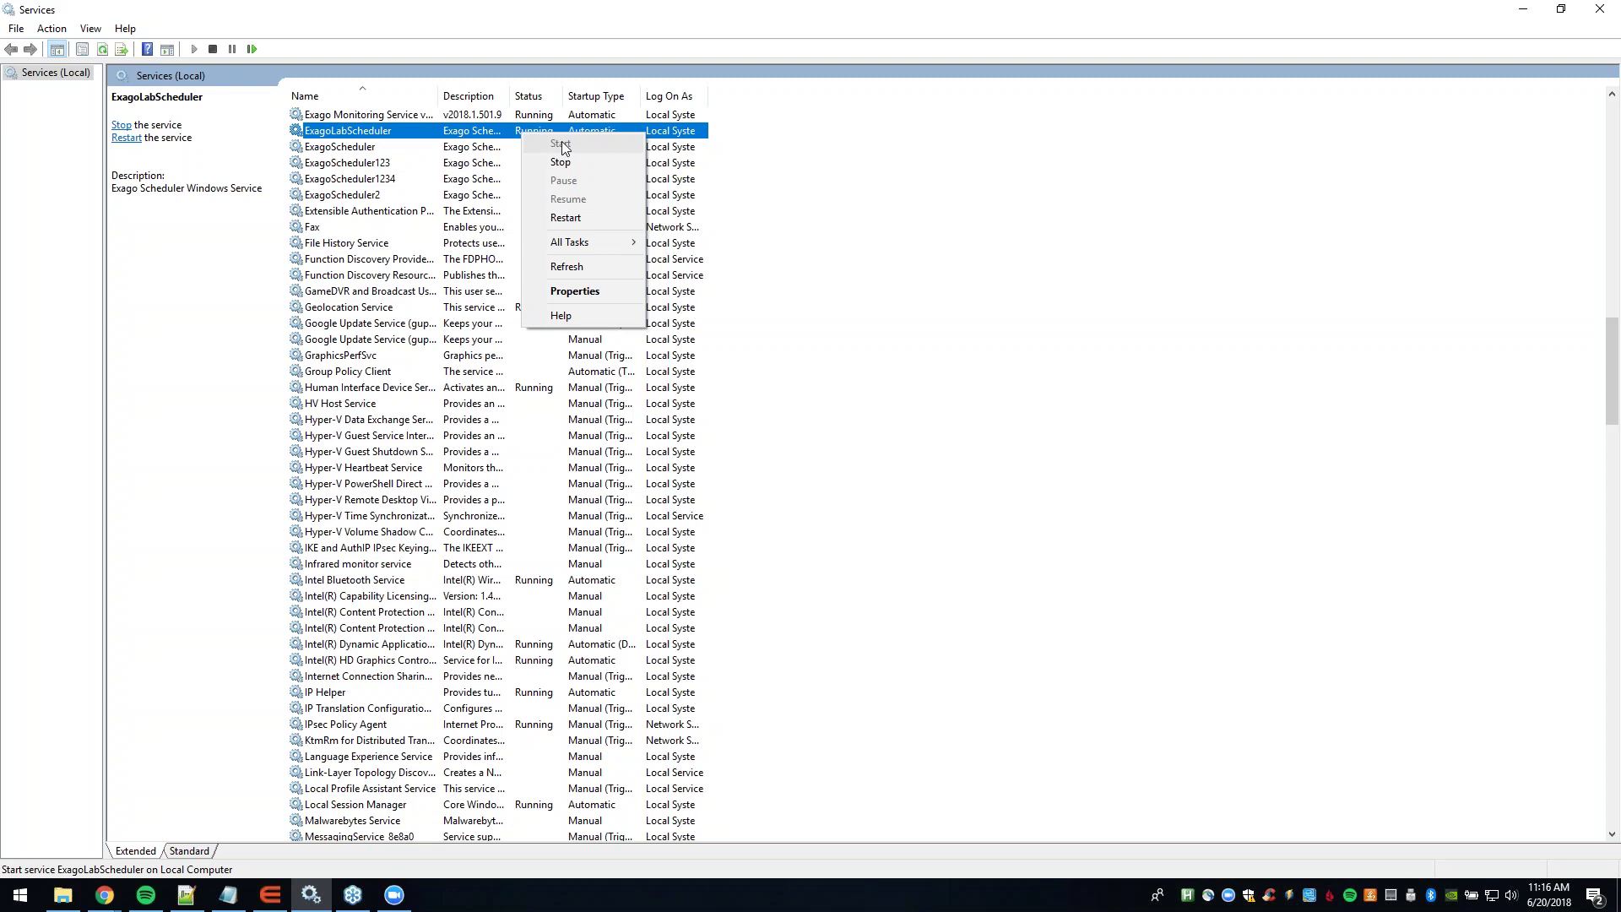
{"action": "left_click", "coordinate": [855, 148]}
{"action": "left_click", "coordinate": [601, 137]}
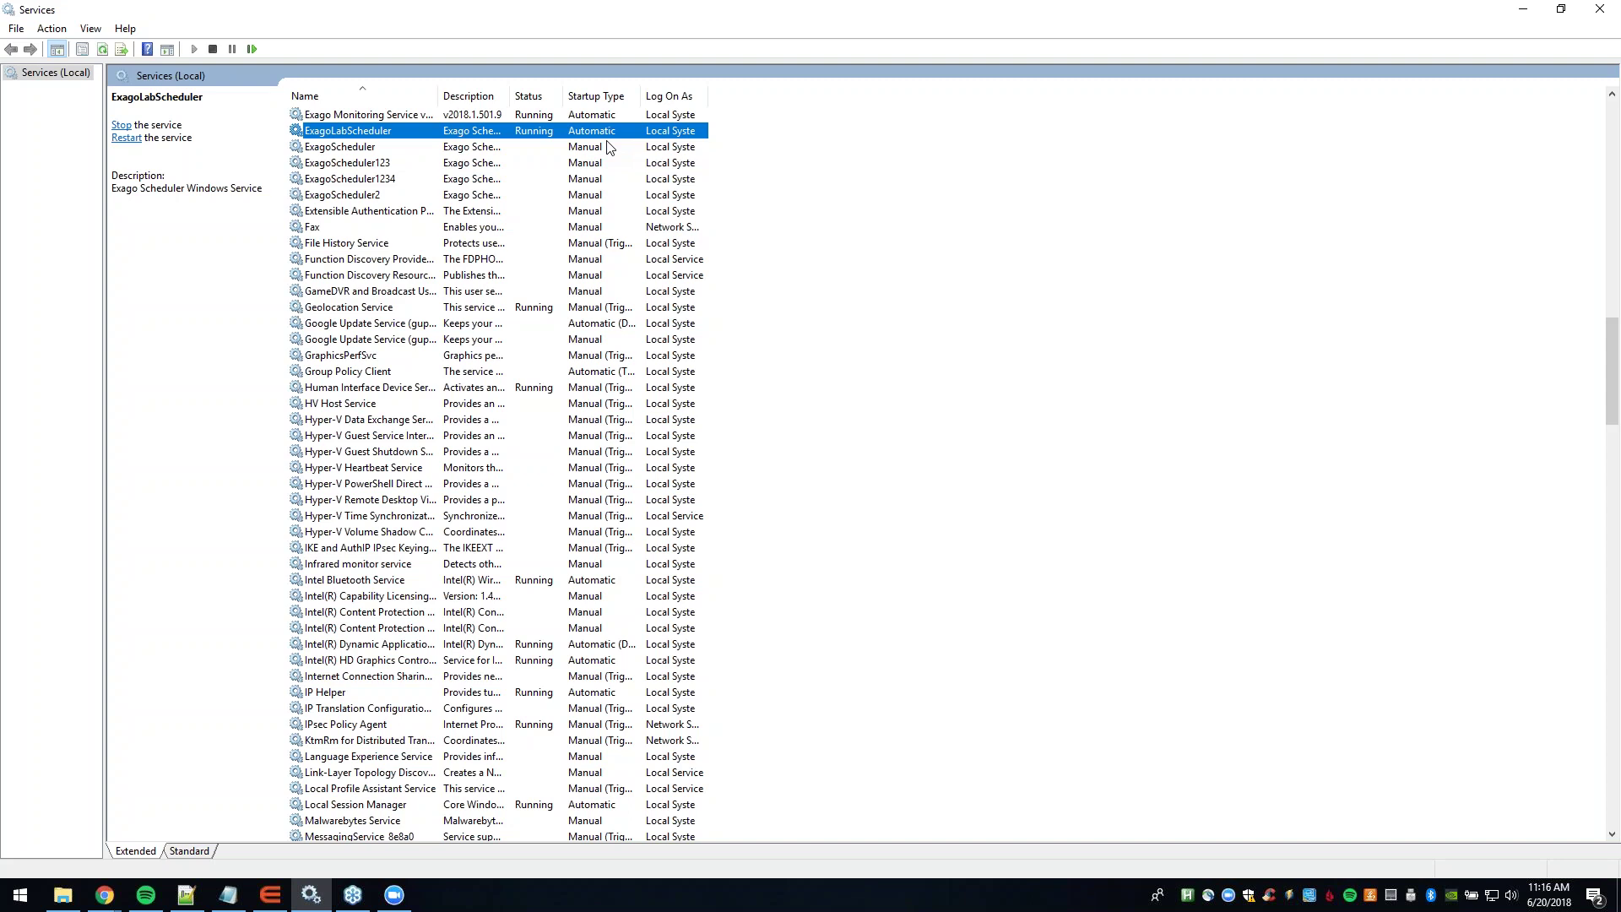
Step: Minimize Services and Notepad++ and return to the Exago application in Chrome
{"action": "left_click", "coordinate": [1527, 18]}
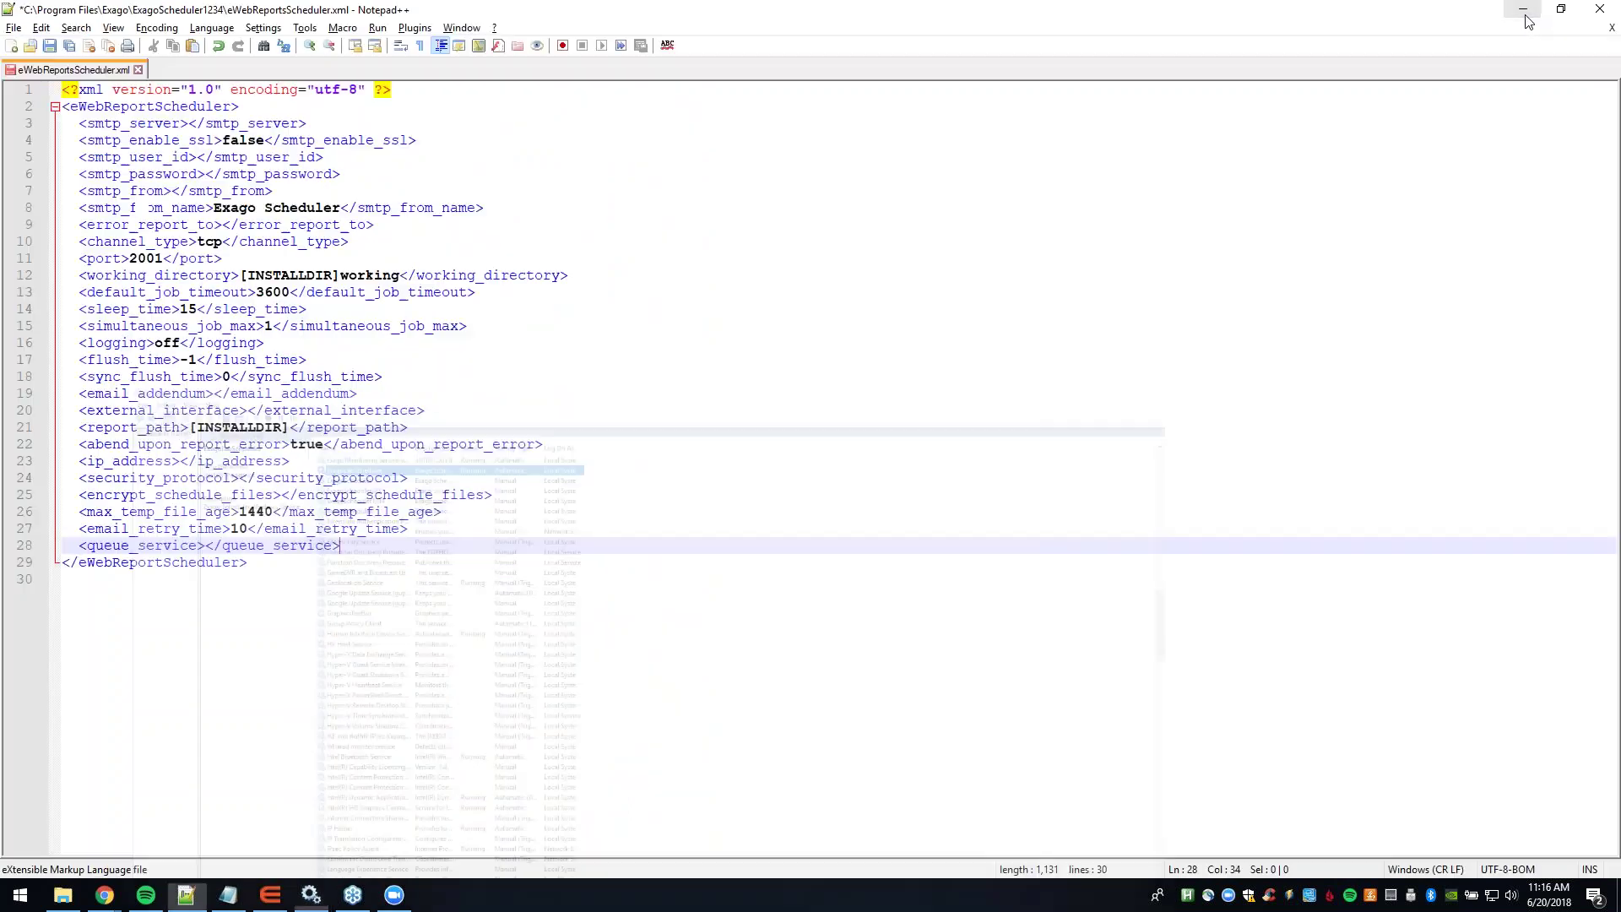
{"action": "left_click", "coordinate": [1523, 12]}
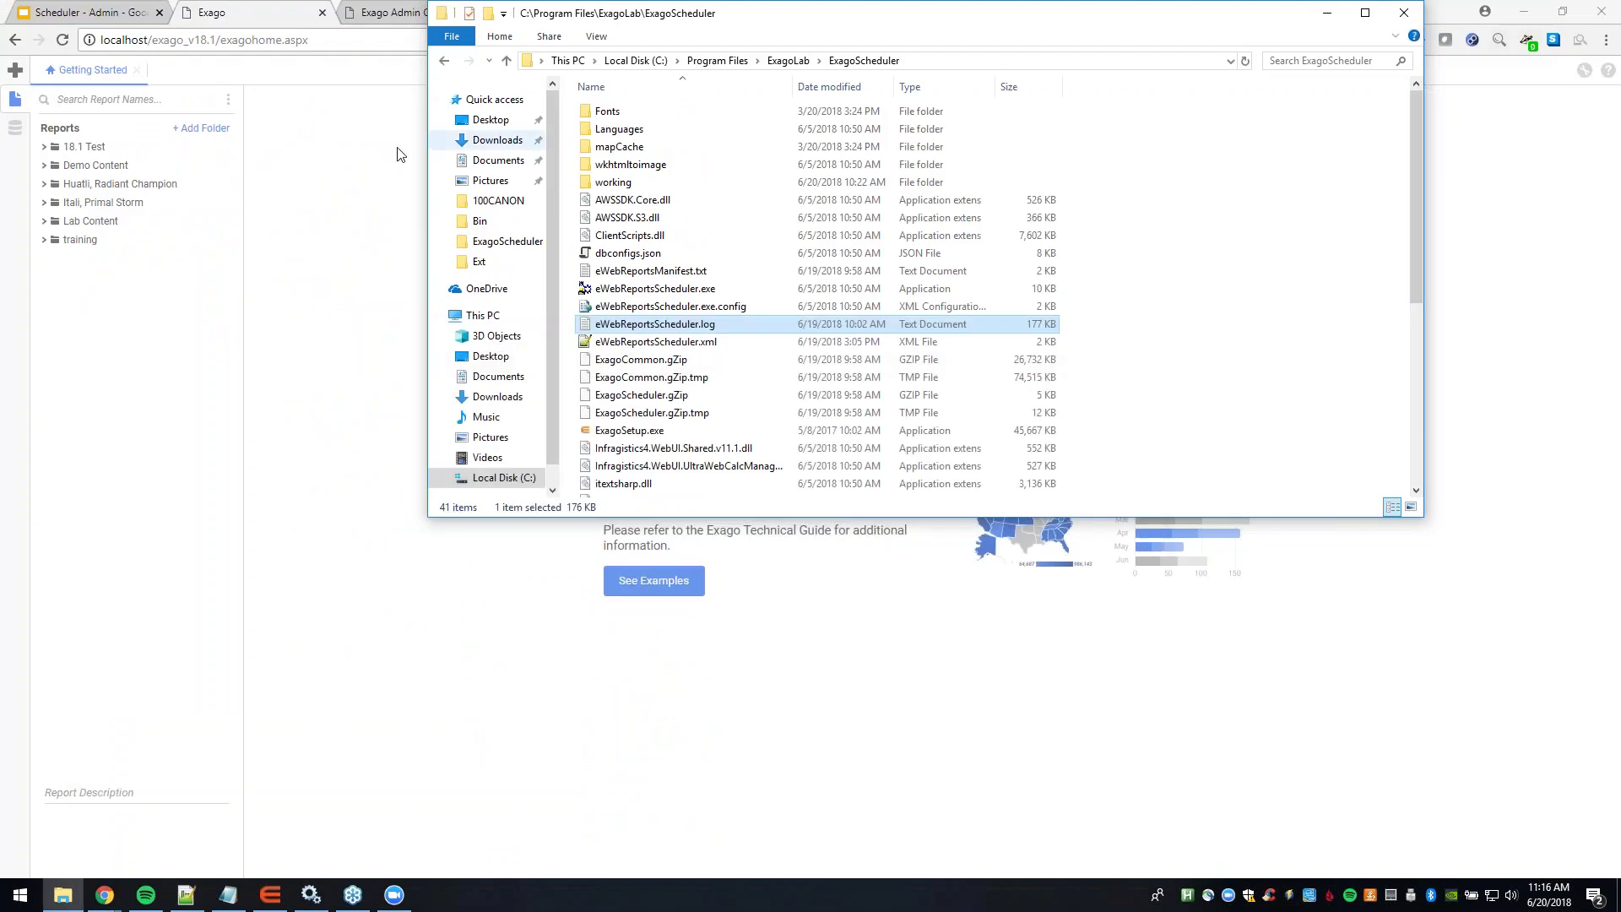
{"action": "left_click", "coordinate": [363, 157]}
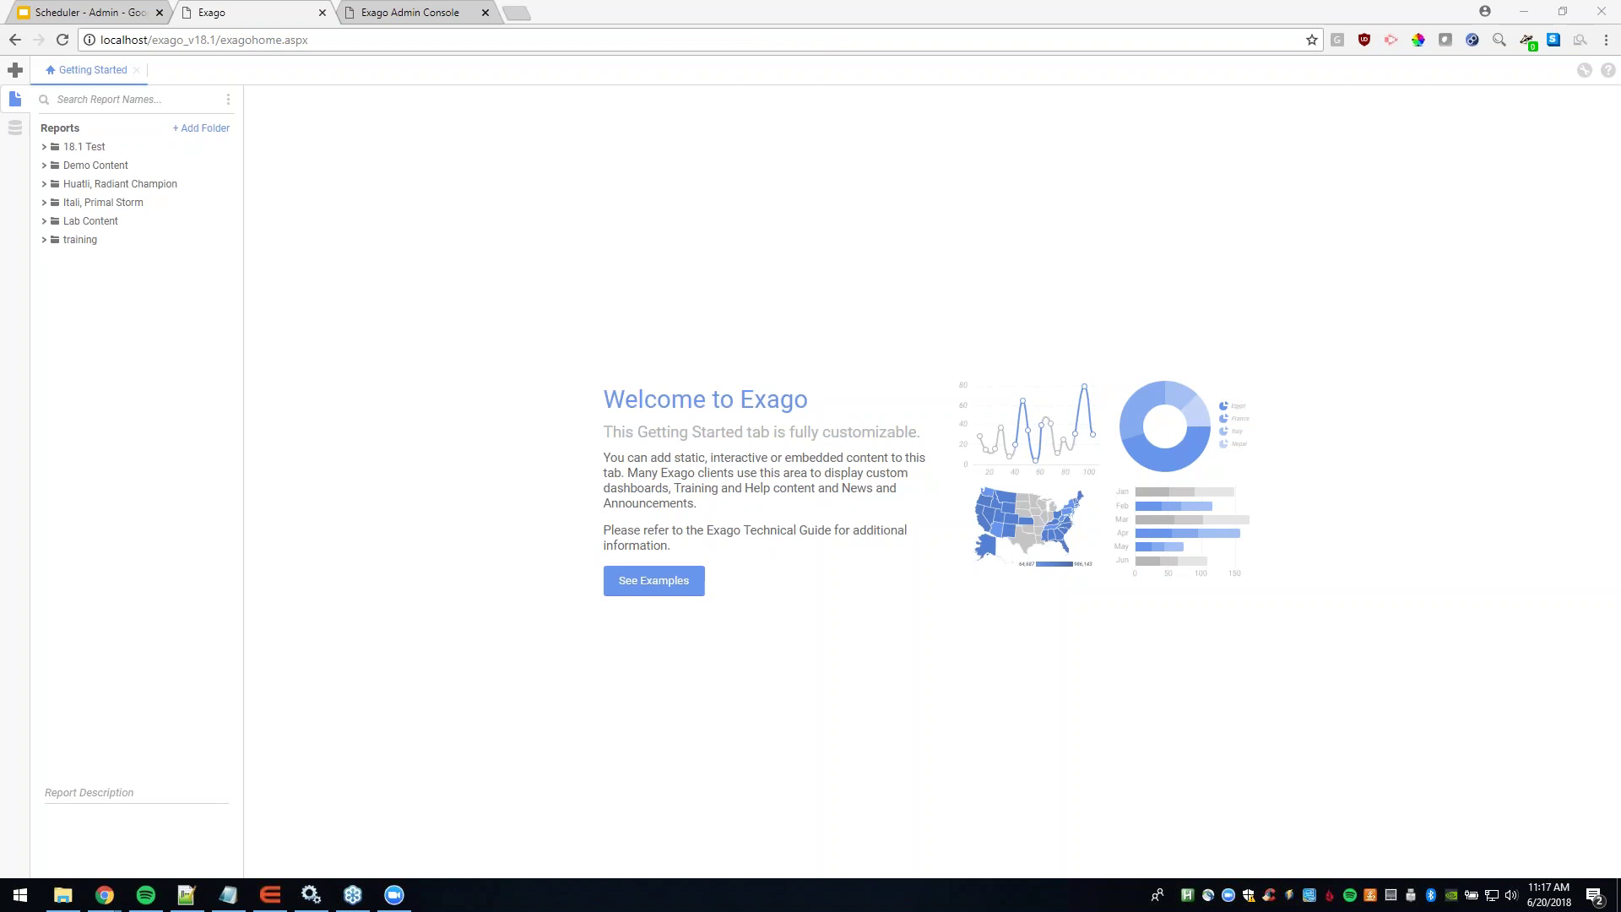
Step: Open support.exagoinc.com/hc/en-us in a new browser tab and sign in to the Exago Support Center
{"action": "left_click", "coordinate": [516, 13]}
{"action": "type", "text": "support.exagoinc.com/hc/en-us"}
{"action": "key", "text": "Return"}
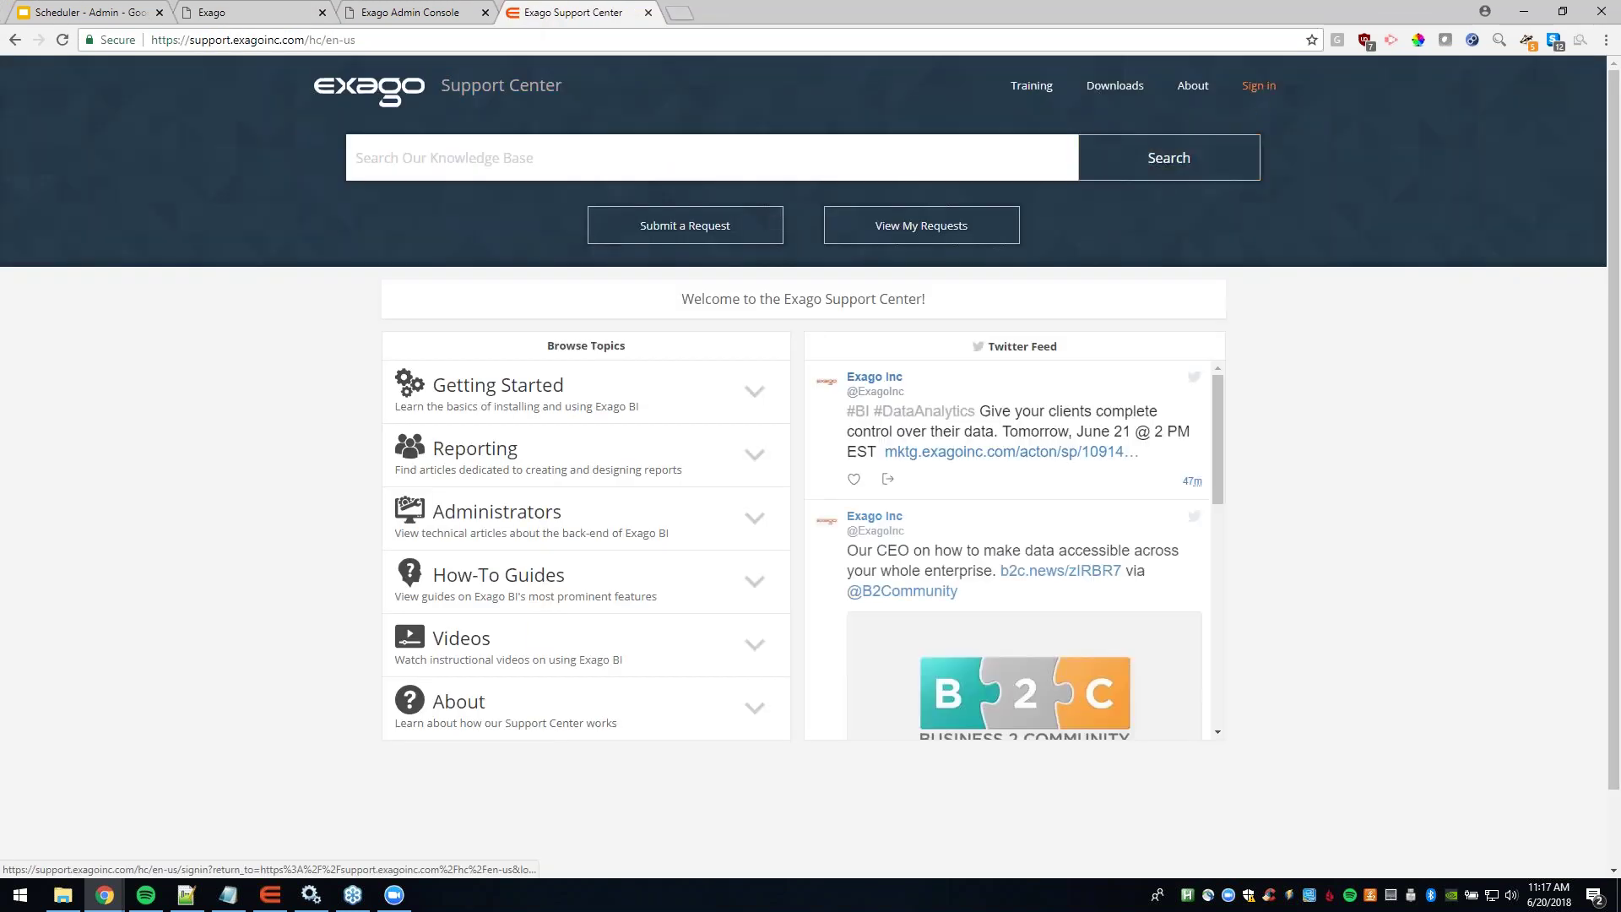
{"action": "left_click", "coordinate": [1258, 85]}
{"action": "left_click", "coordinate": [735, 263]}
{"action": "left_click", "coordinate": [734, 291]}
{"action": "left_click", "coordinate": [785, 385]}
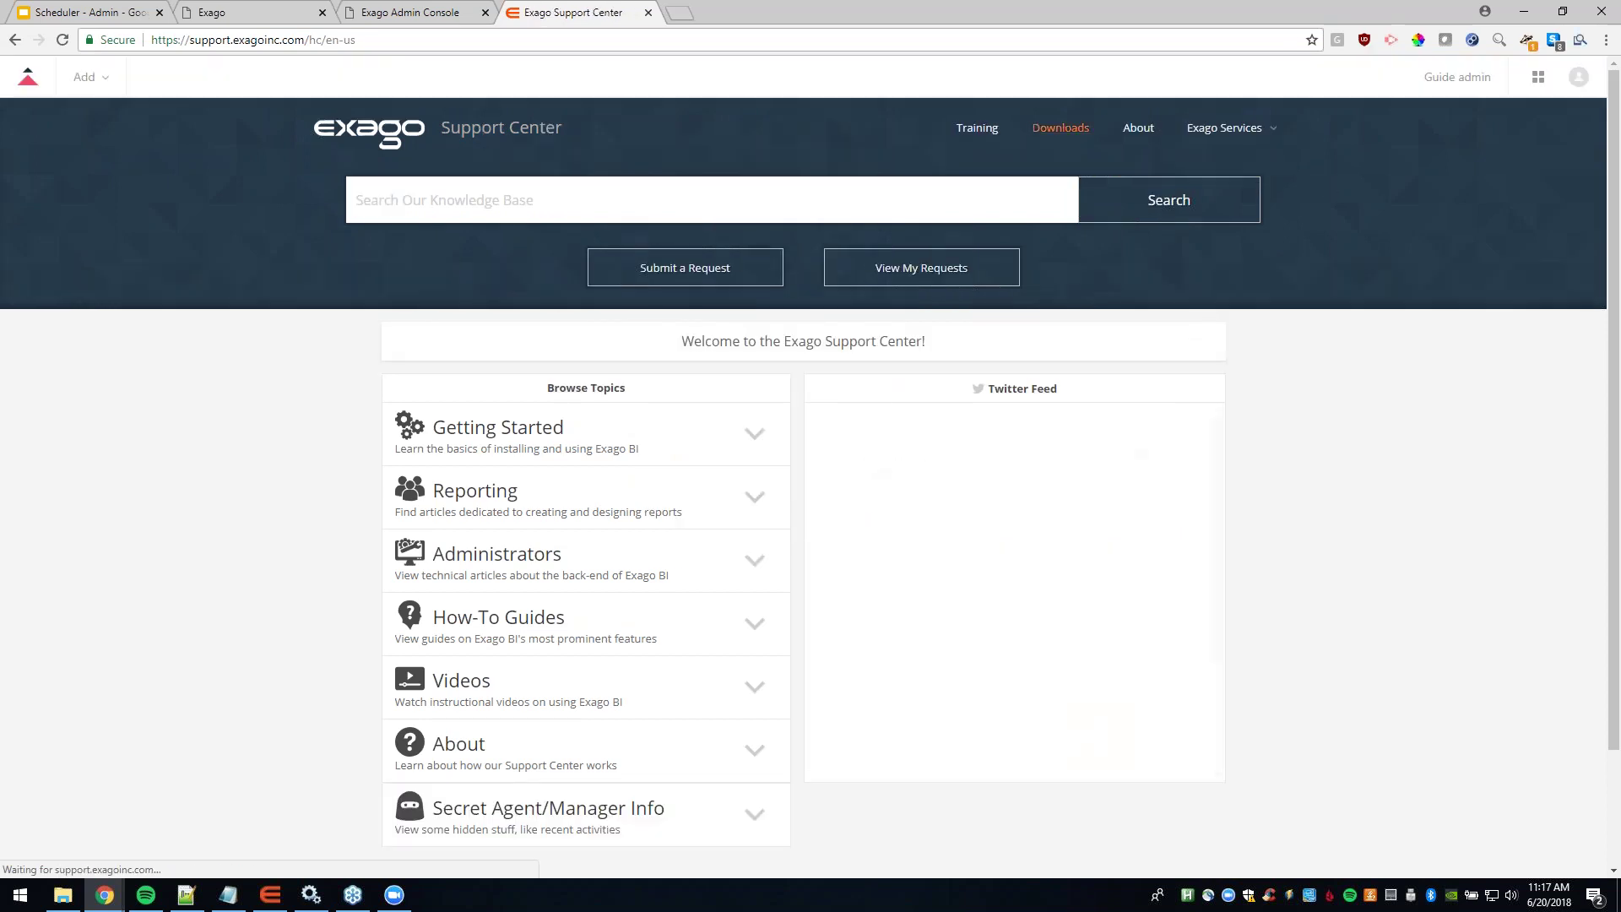
Step: Open the Exago v2018.1 Release 2 installer page from the Support Center downloads and accept the EULA terms and conditions
{"action": "left_click", "coordinate": [1060, 127]}
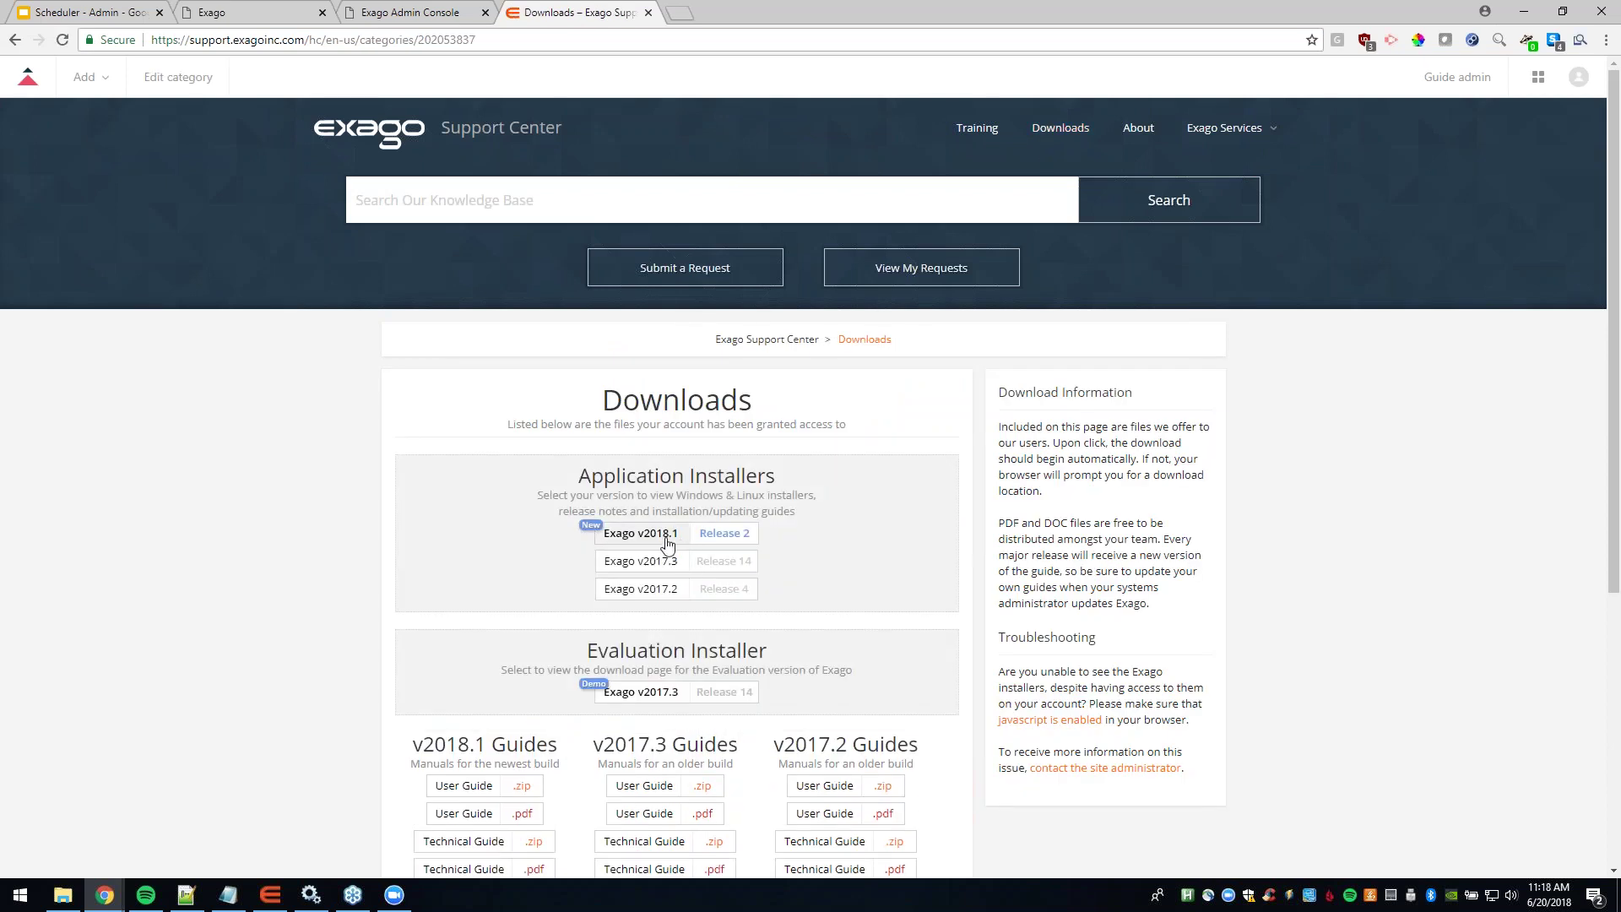
{"action": "left_click", "coordinate": [714, 539]}
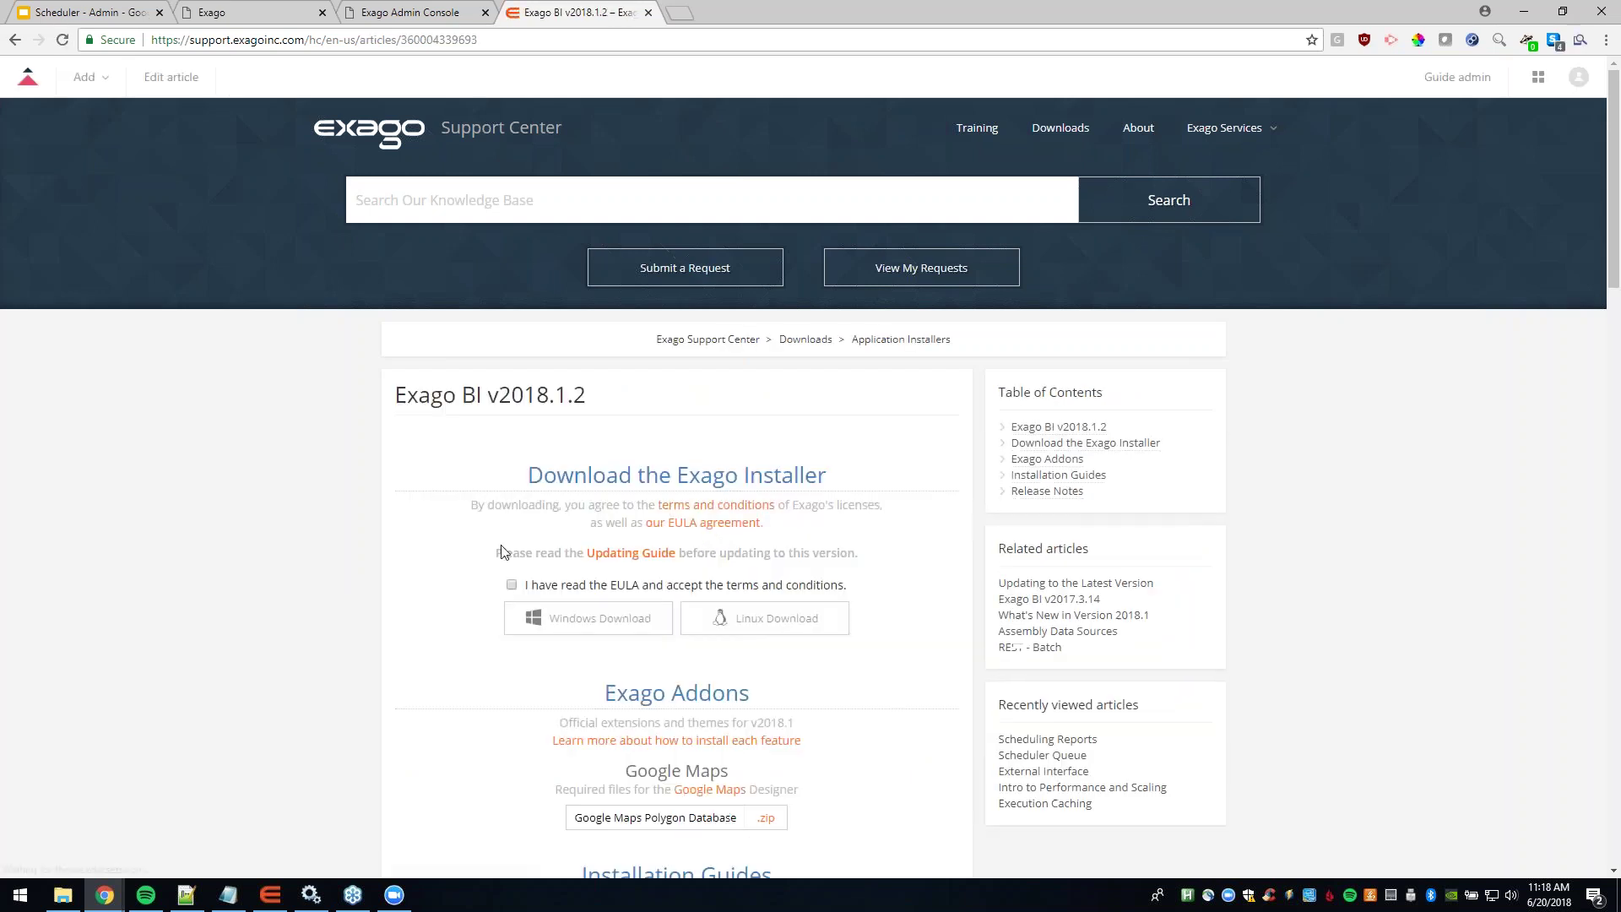
{"action": "left_click", "coordinate": [511, 585]}
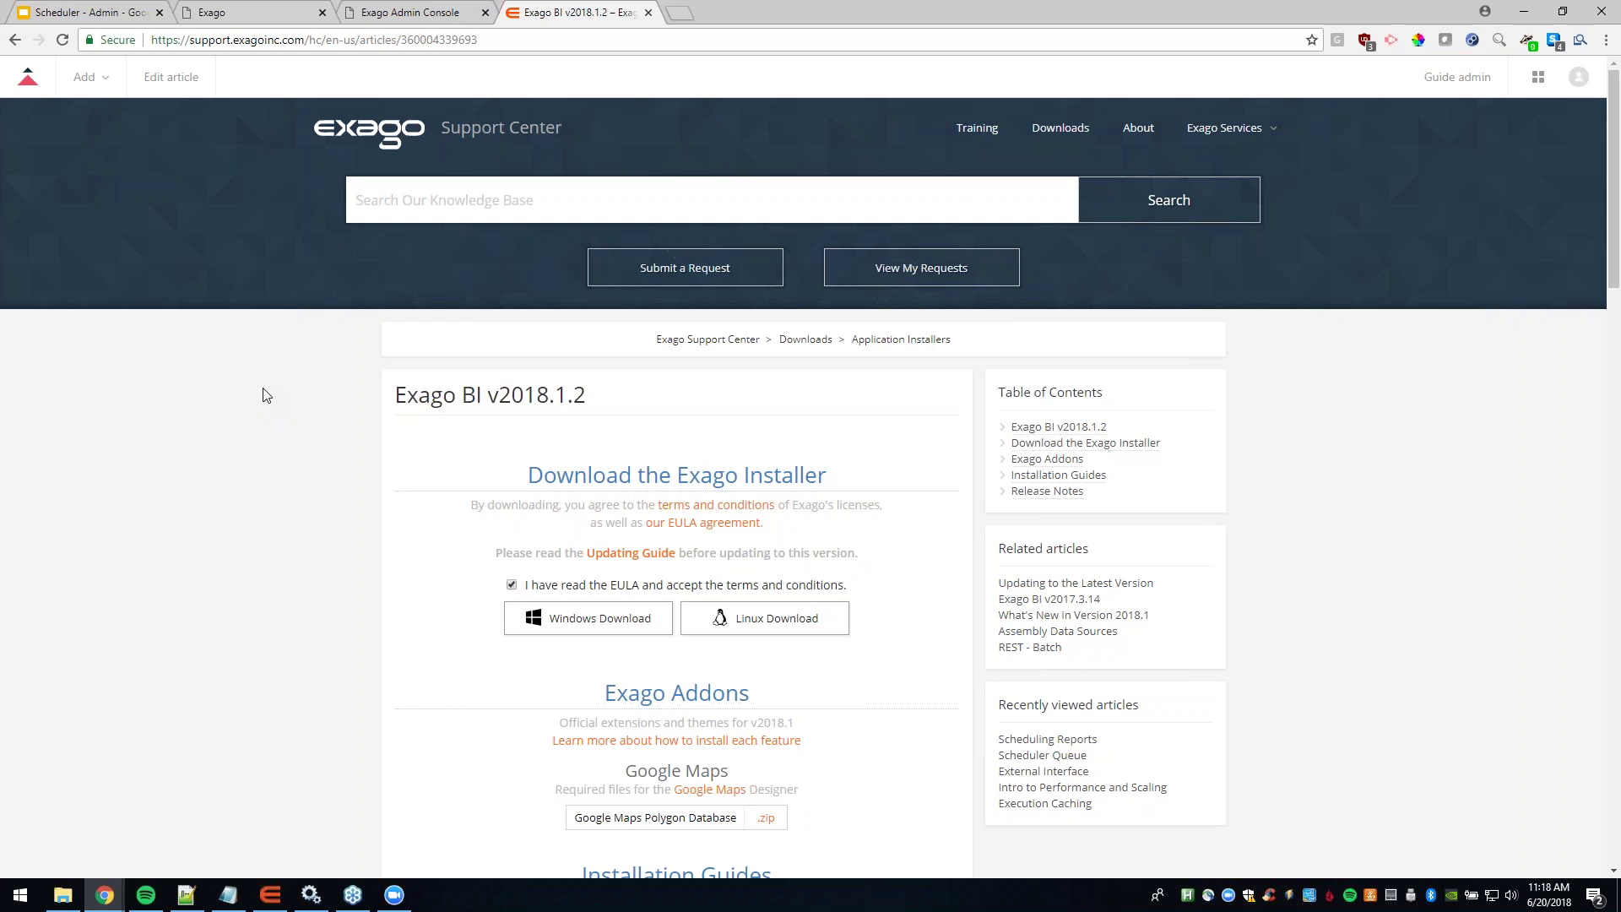
Step: Return to Exago and check which actions are offered for the Employee Sales report in Lab Content's Scheduling folder
{"action": "left_click", "coordinate": [237, 15]}
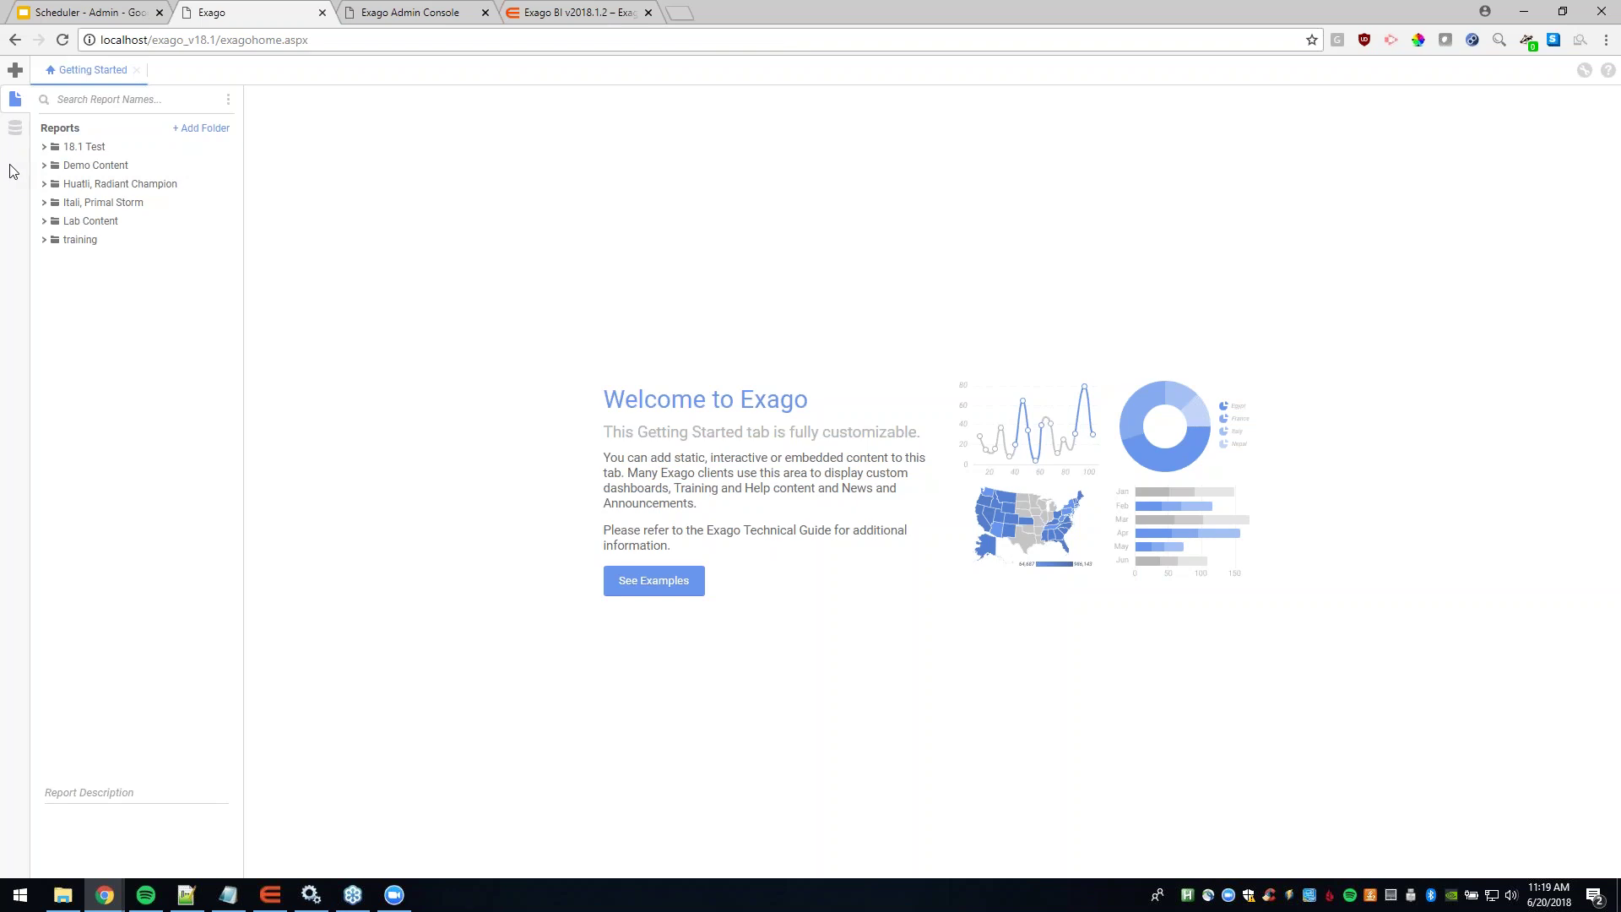
{"action": "left_click", "coordinate": [45, 221]}
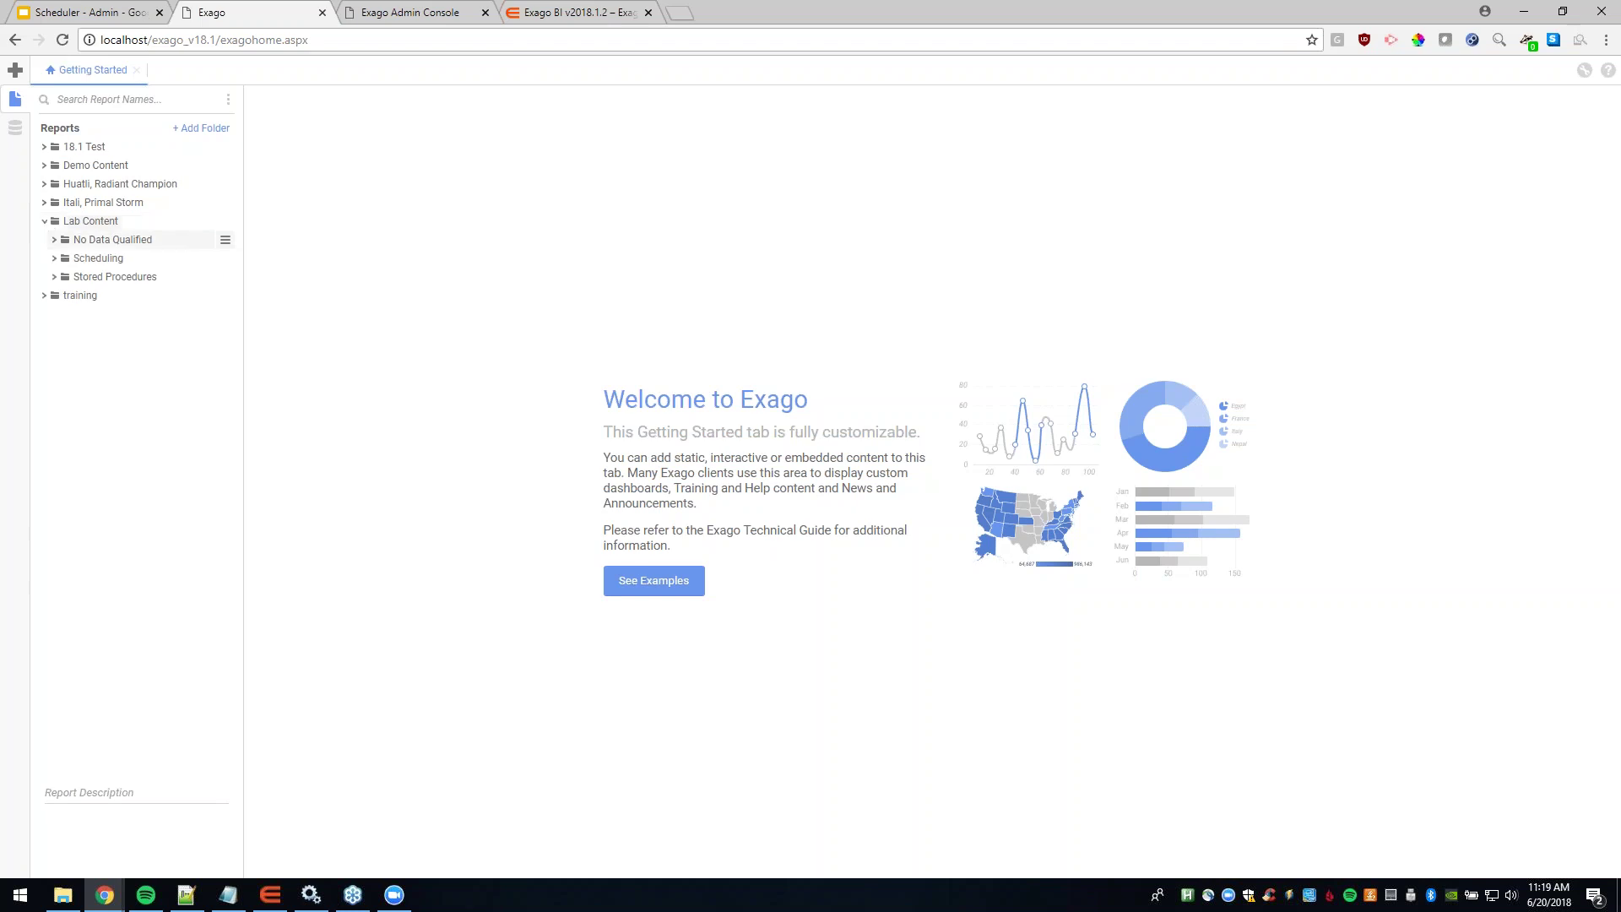
{"action": "left_click", "coordinate": [119, 258]}
{"action": "left_click", "coordinate": [137, 278]}
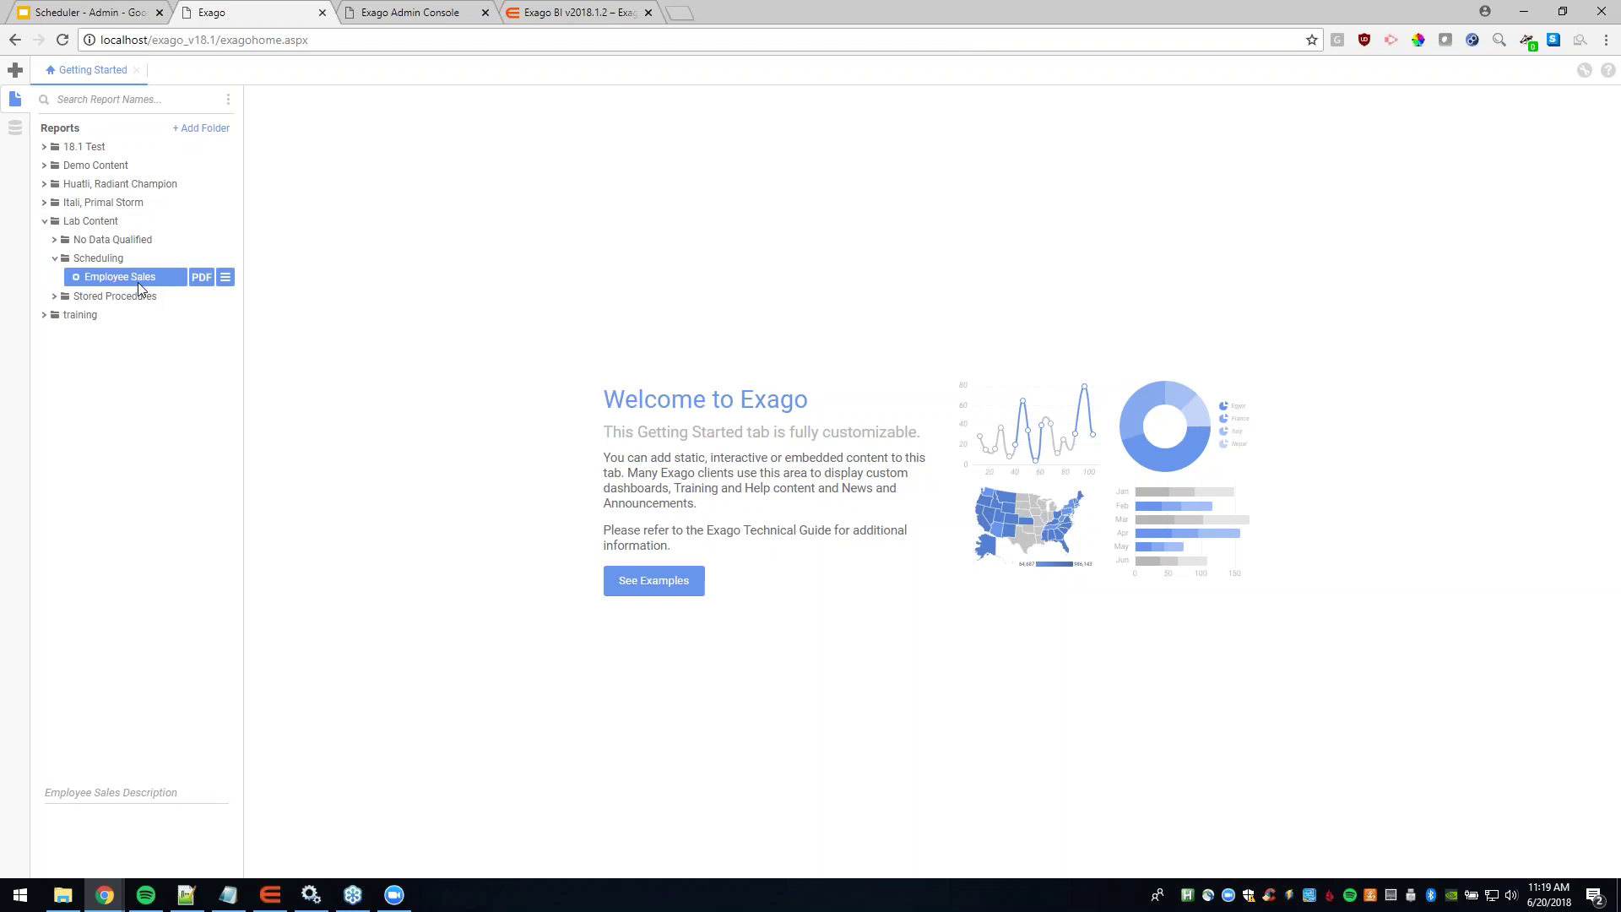
{"action": "right_click", "coordinate": [140, 289]}
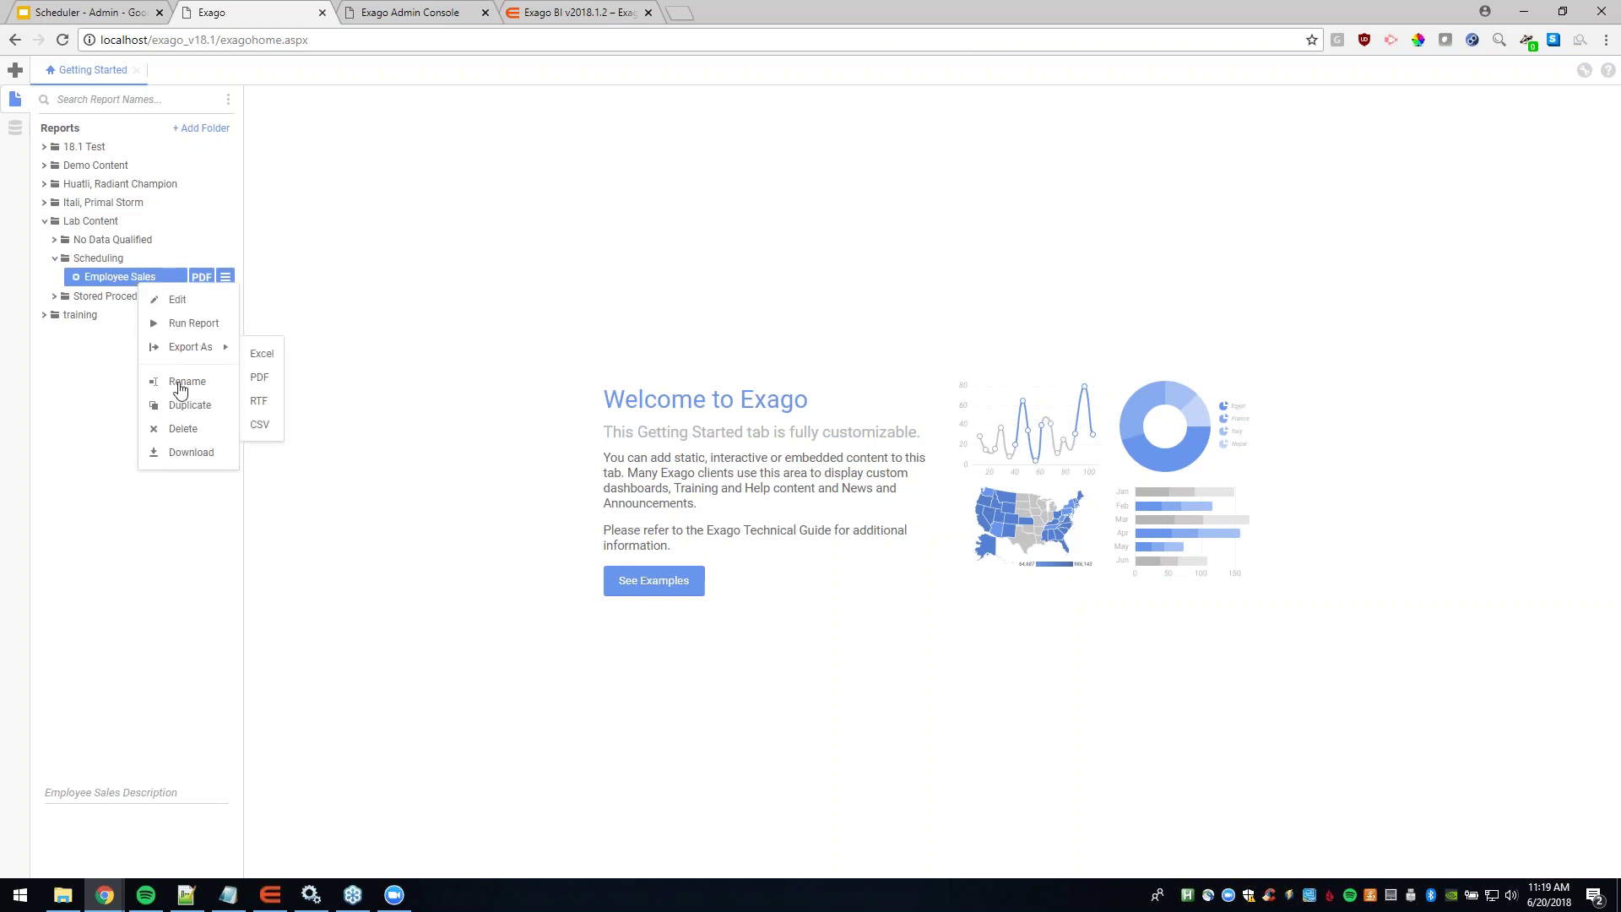
{"action": "mouse_move", "coordinate": [187, 347]}
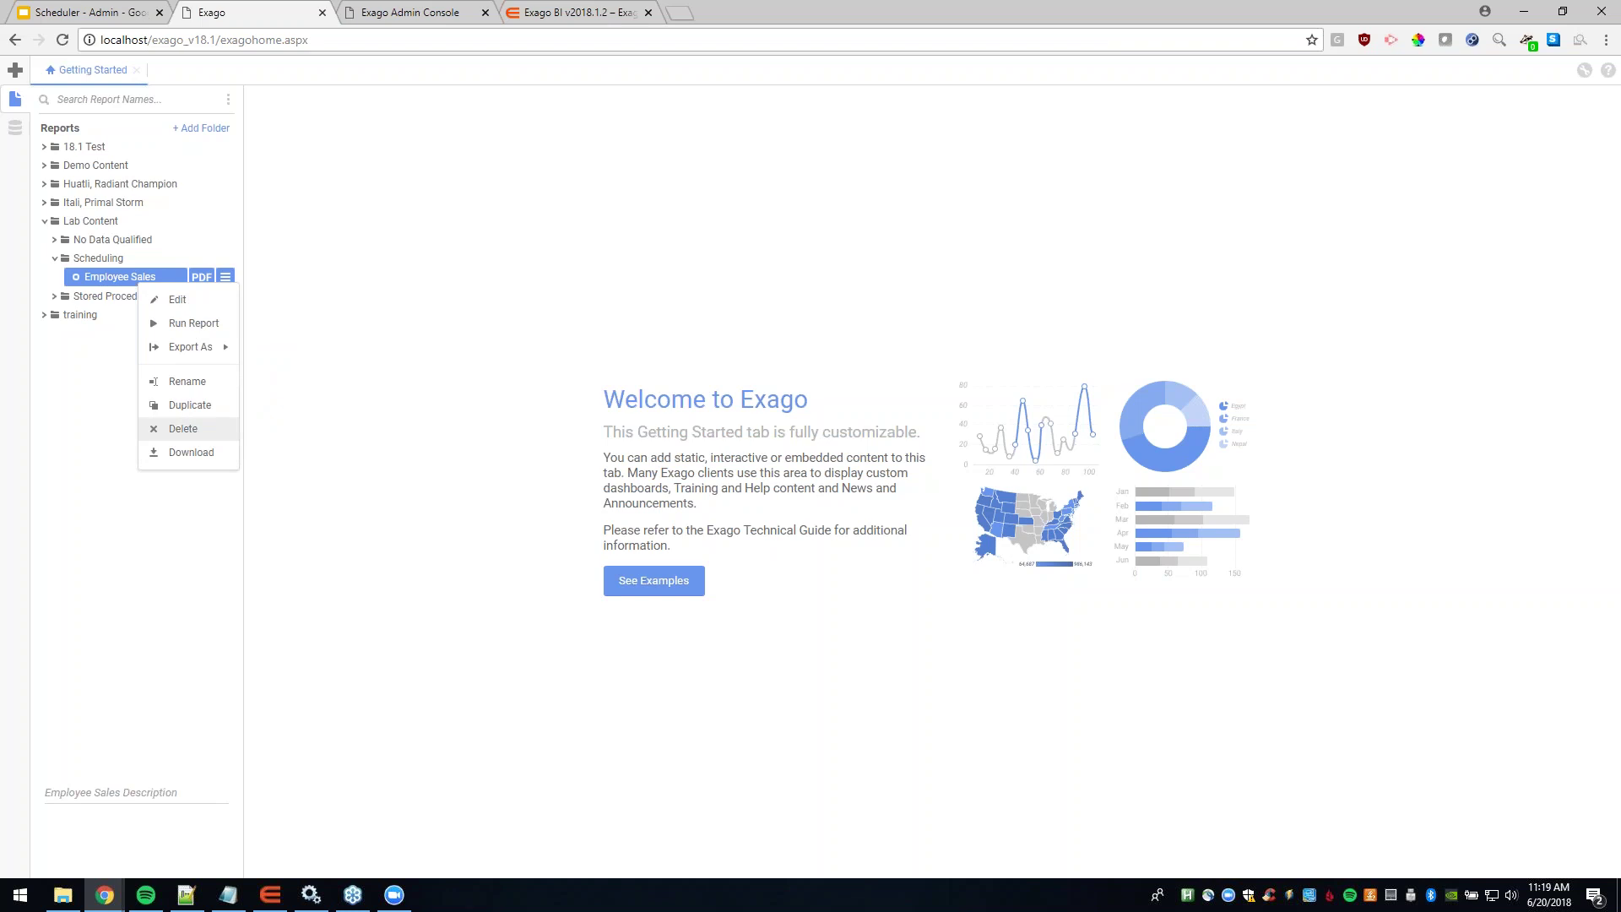
{"action": "left_click", "coordinate": [362, 268]}
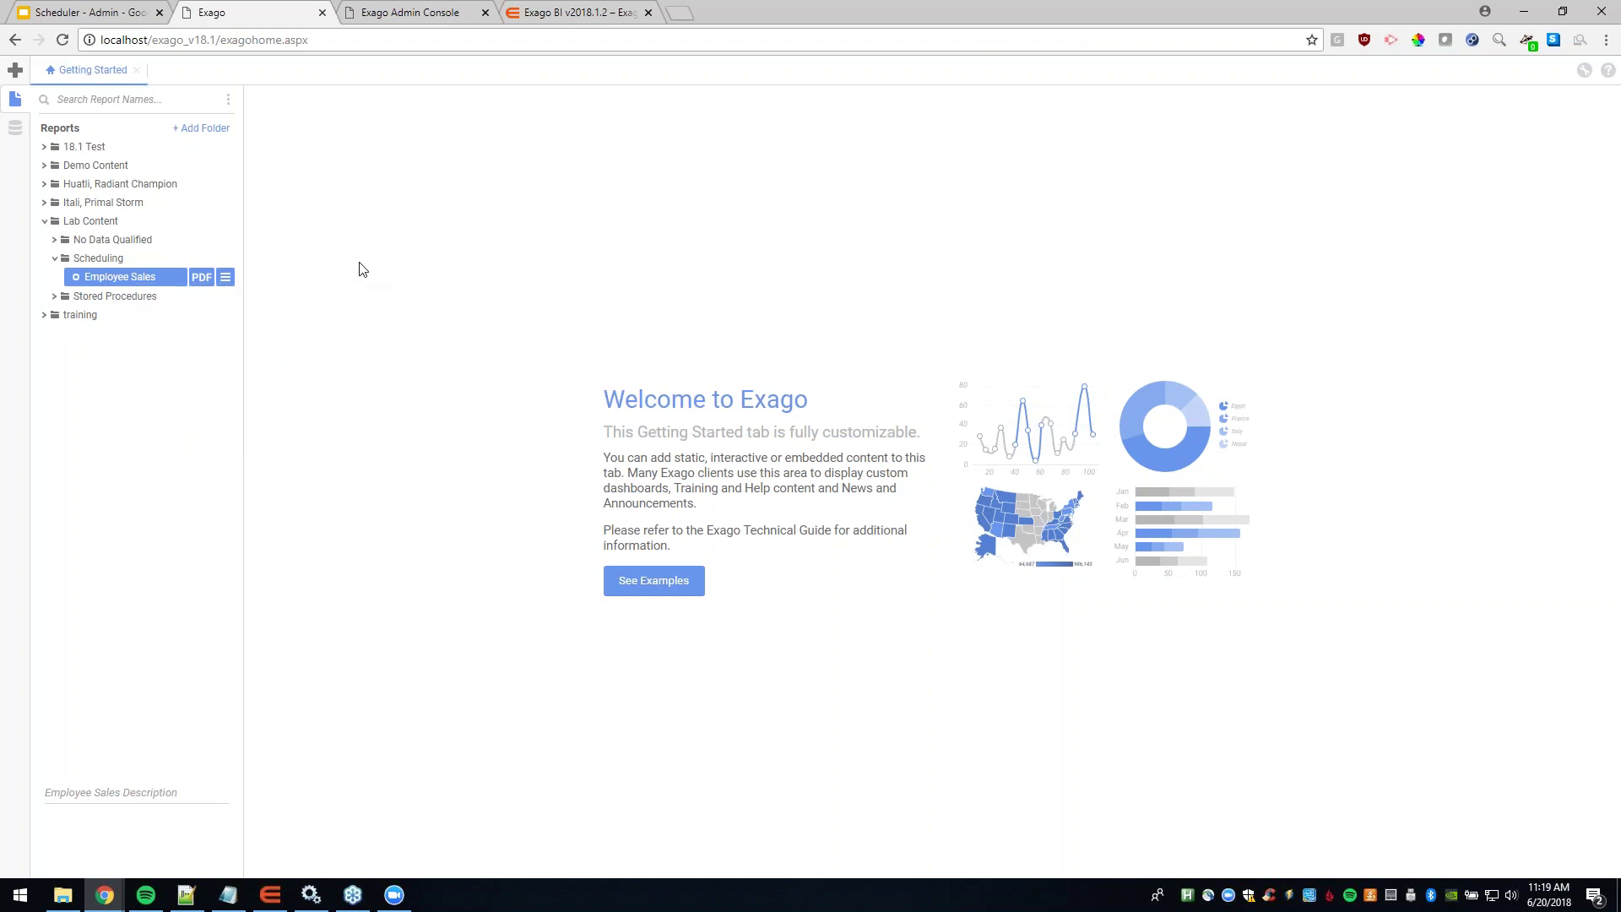
Step: In the Admin Console's Scheduler Settings, set Enable Report Scheduling and Show Report Scheduling Option to True and apply the changes
{"action": "left_click", "coordinate": [428, 17]}
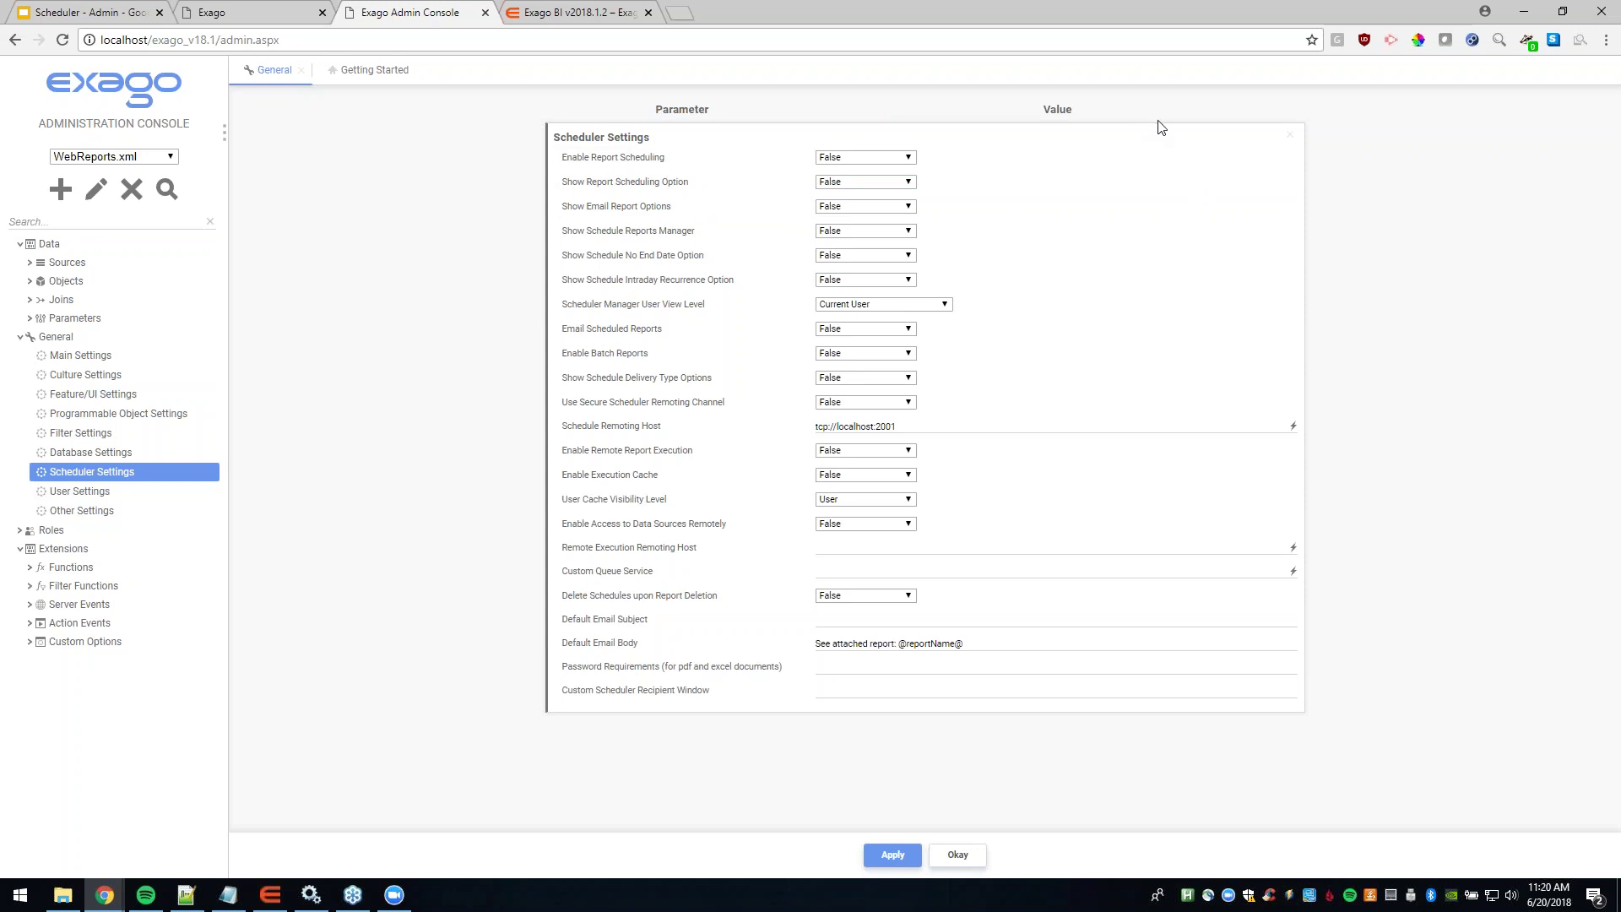
{"action": "left_click", "coordinate": [887, 161]}
{"action": "left_click", "coordinate": [870, 170]}
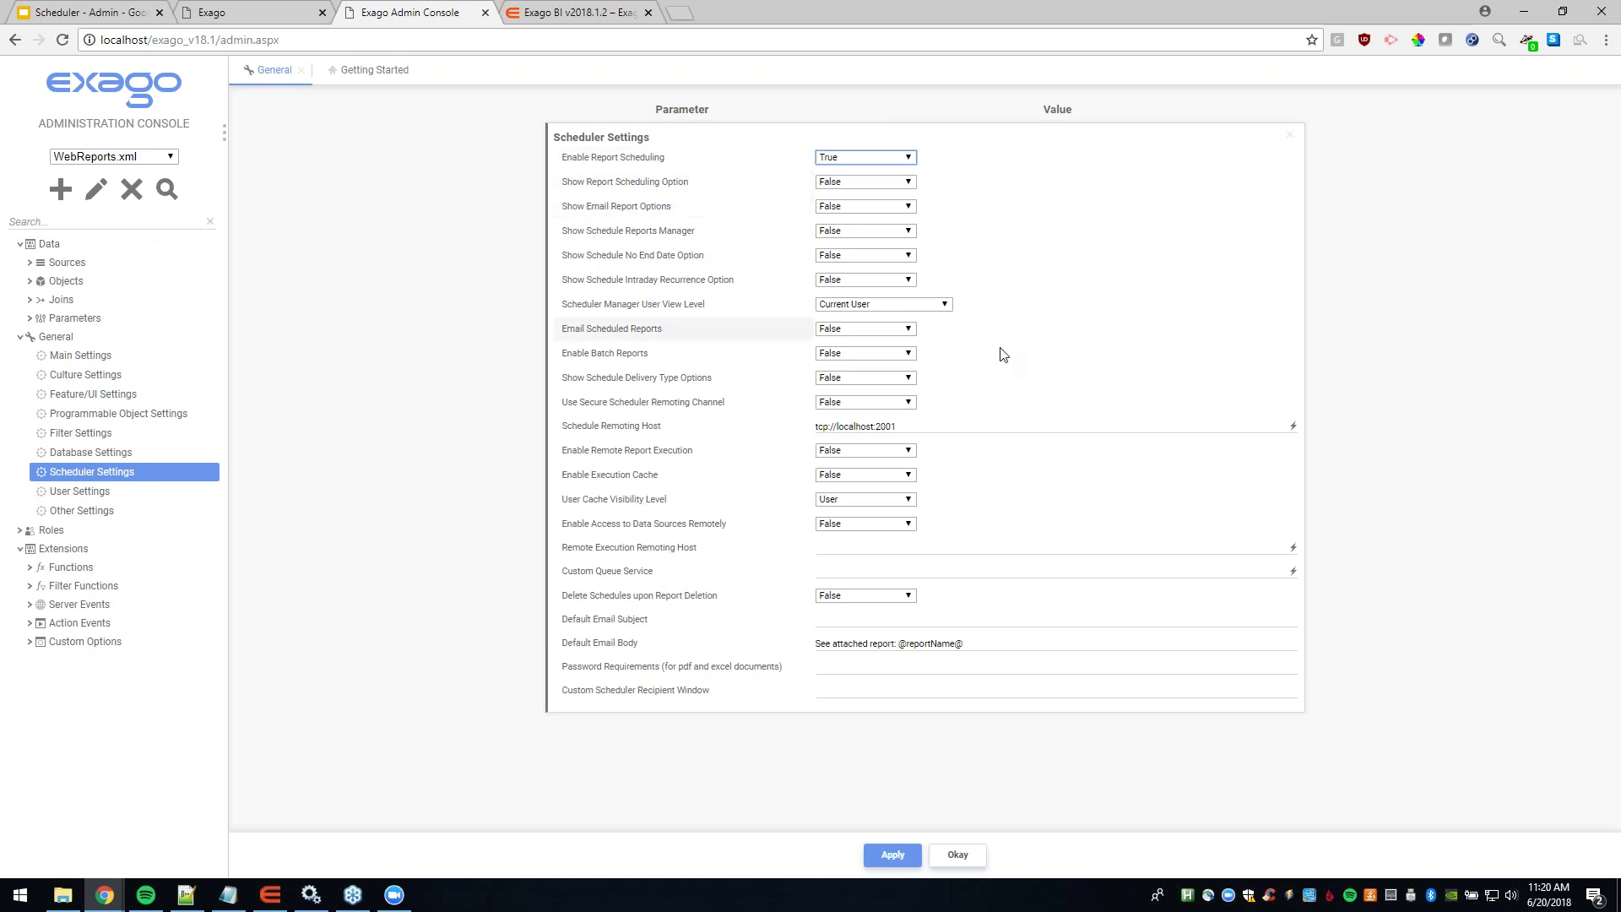
{"action": "left_click", "coordinate": [897, 188]}
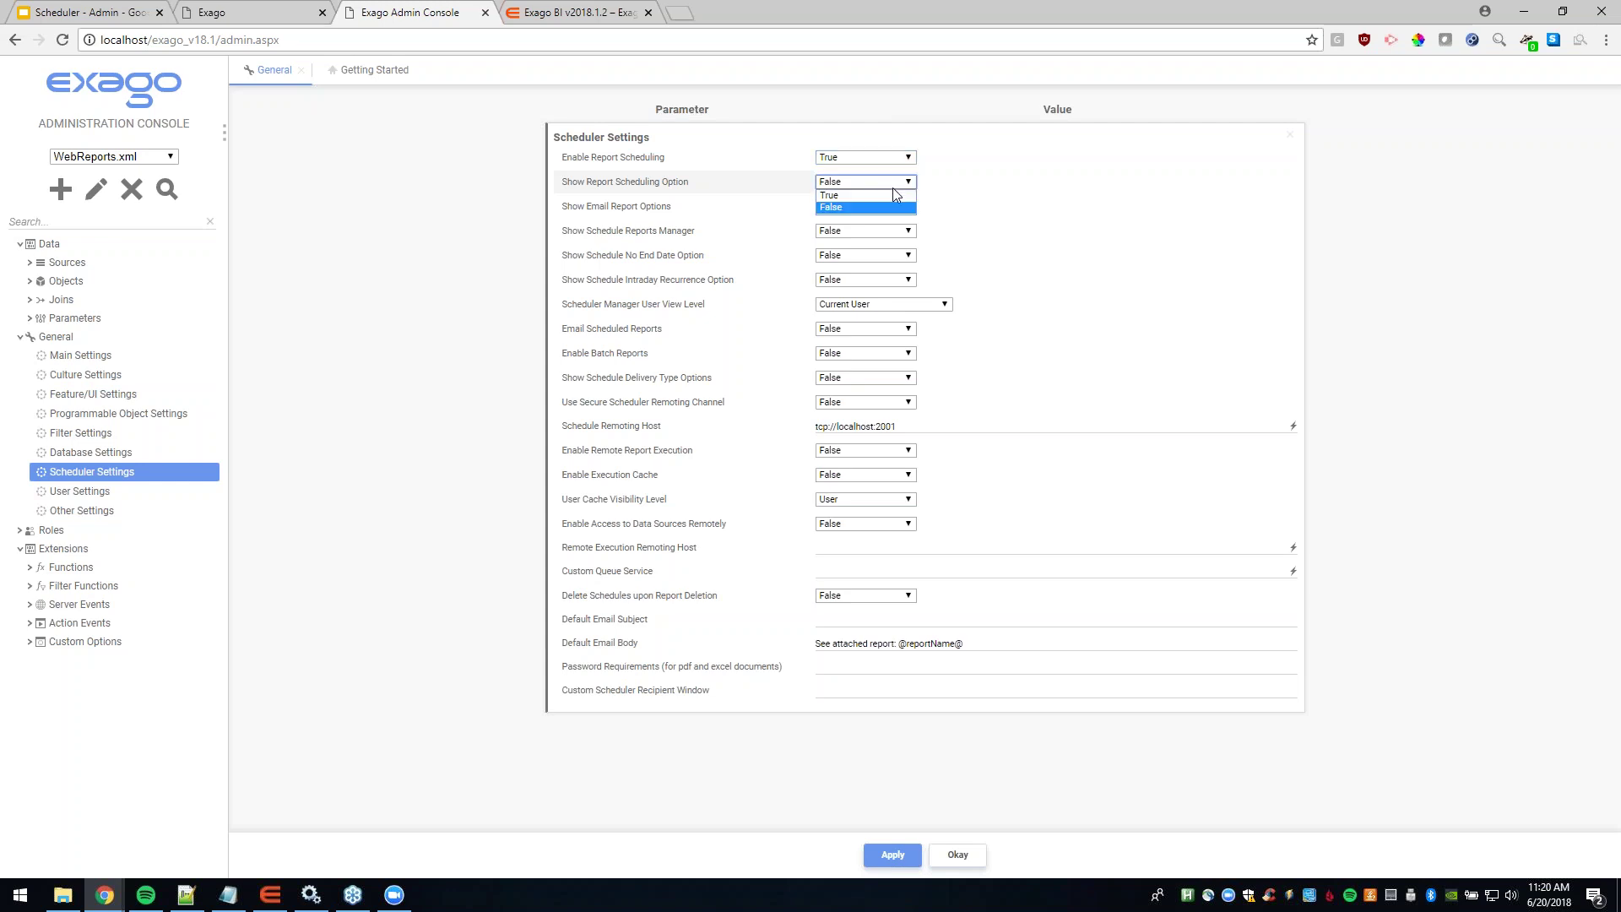
{"action": "left_click", "coordinate": [894, 201]}
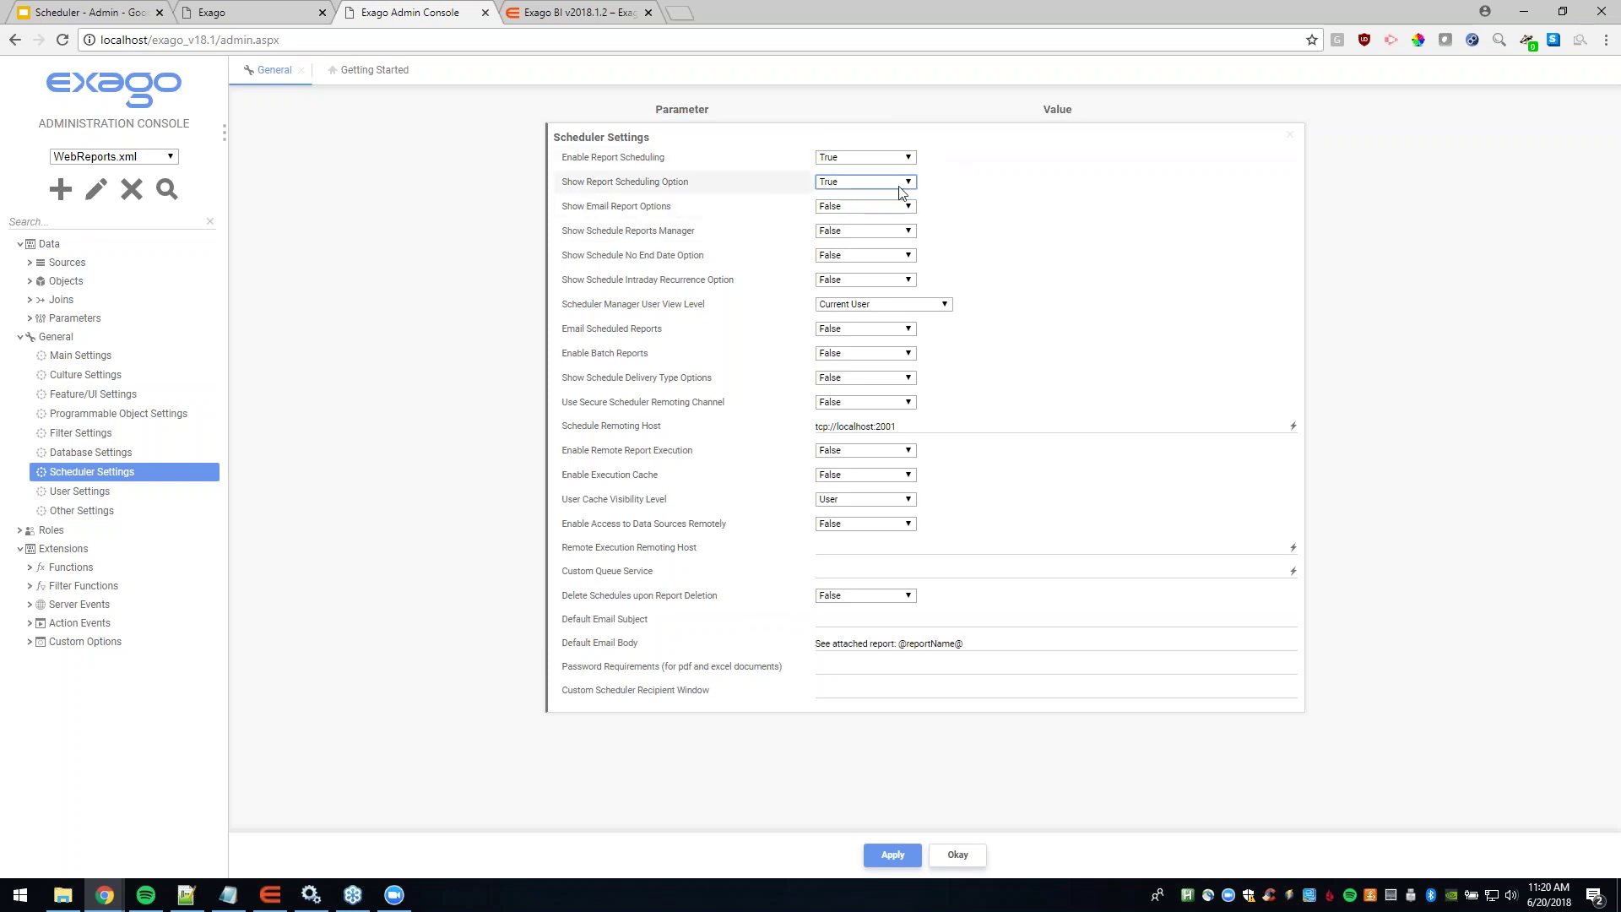
{"action": "left_click", "coordinate": [895, 854]}
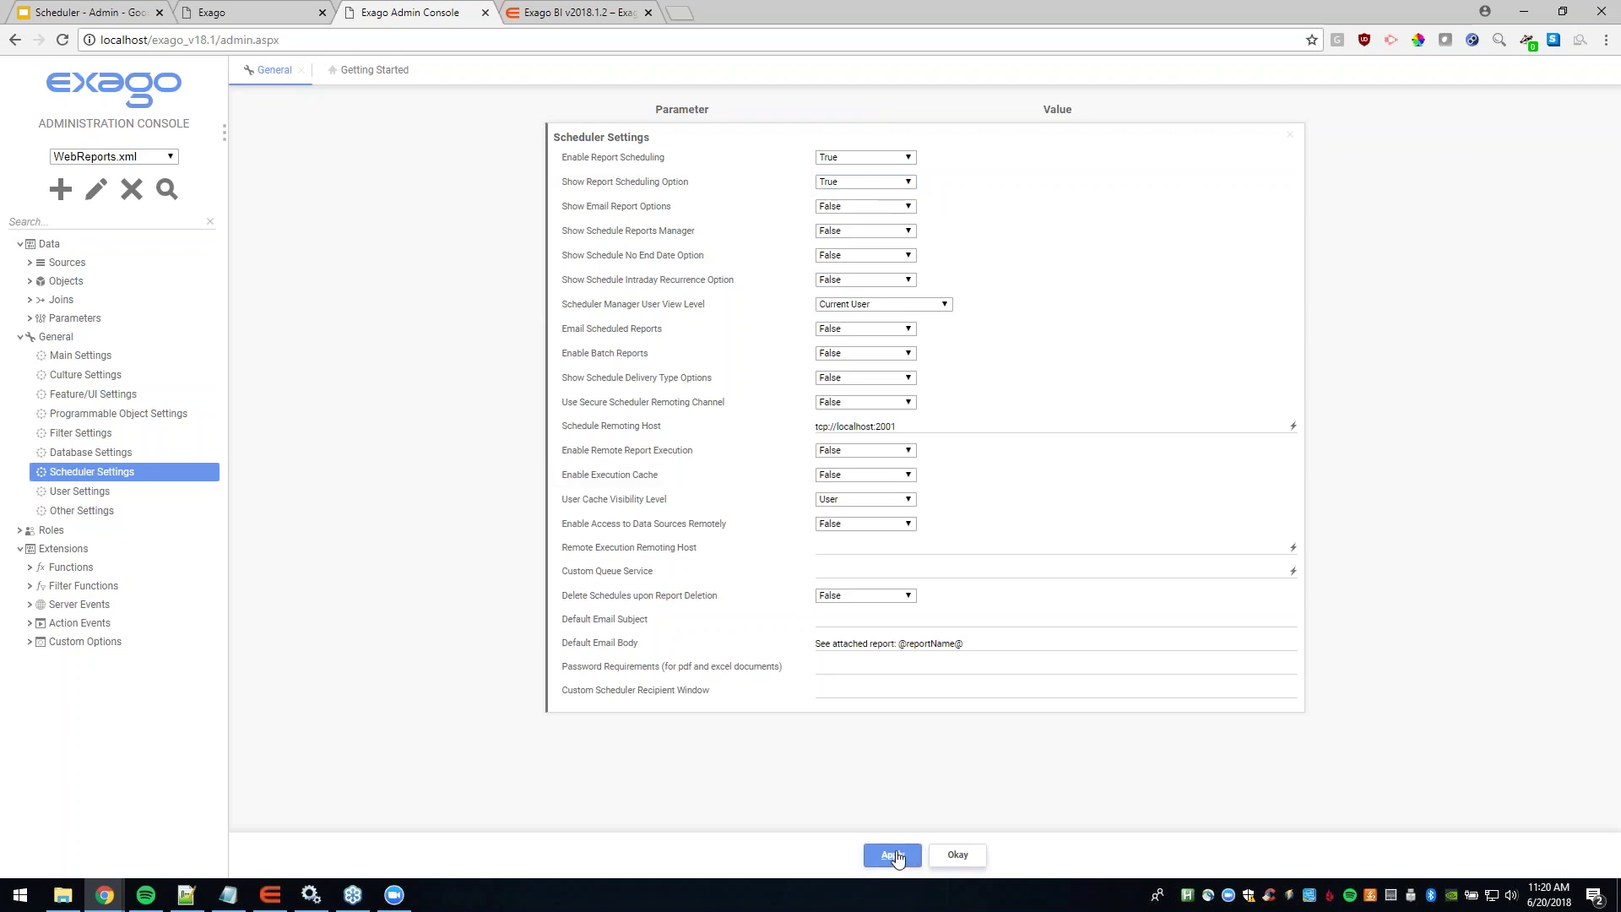
Step: Reload the Exago application and open the scheduling wizard for the Employee Sales report in Lab Content's Scheduling folder
{"action": "left_click", "coordinate": [245, 12]}
{"action": "left_click", "coordinate": [64, 42]}
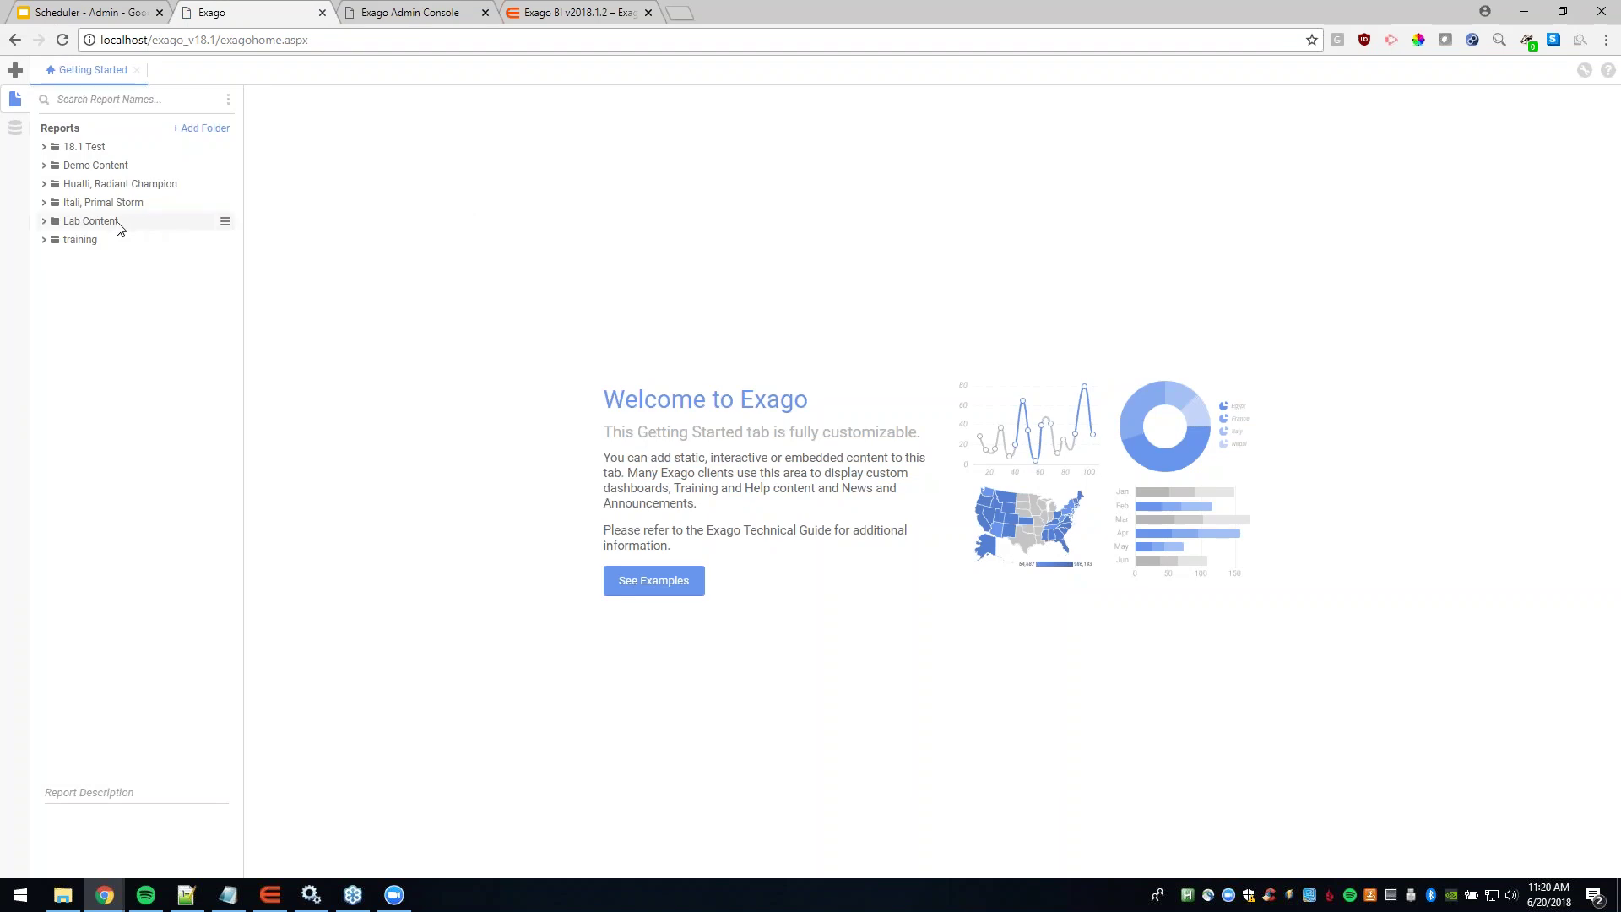
{"action": "left_click", "coordinate": [91, 222]}
{"action": "left_click", "coordinate": [149, 260]}
{"action": "left_click", "coordinate": [161, 278]}
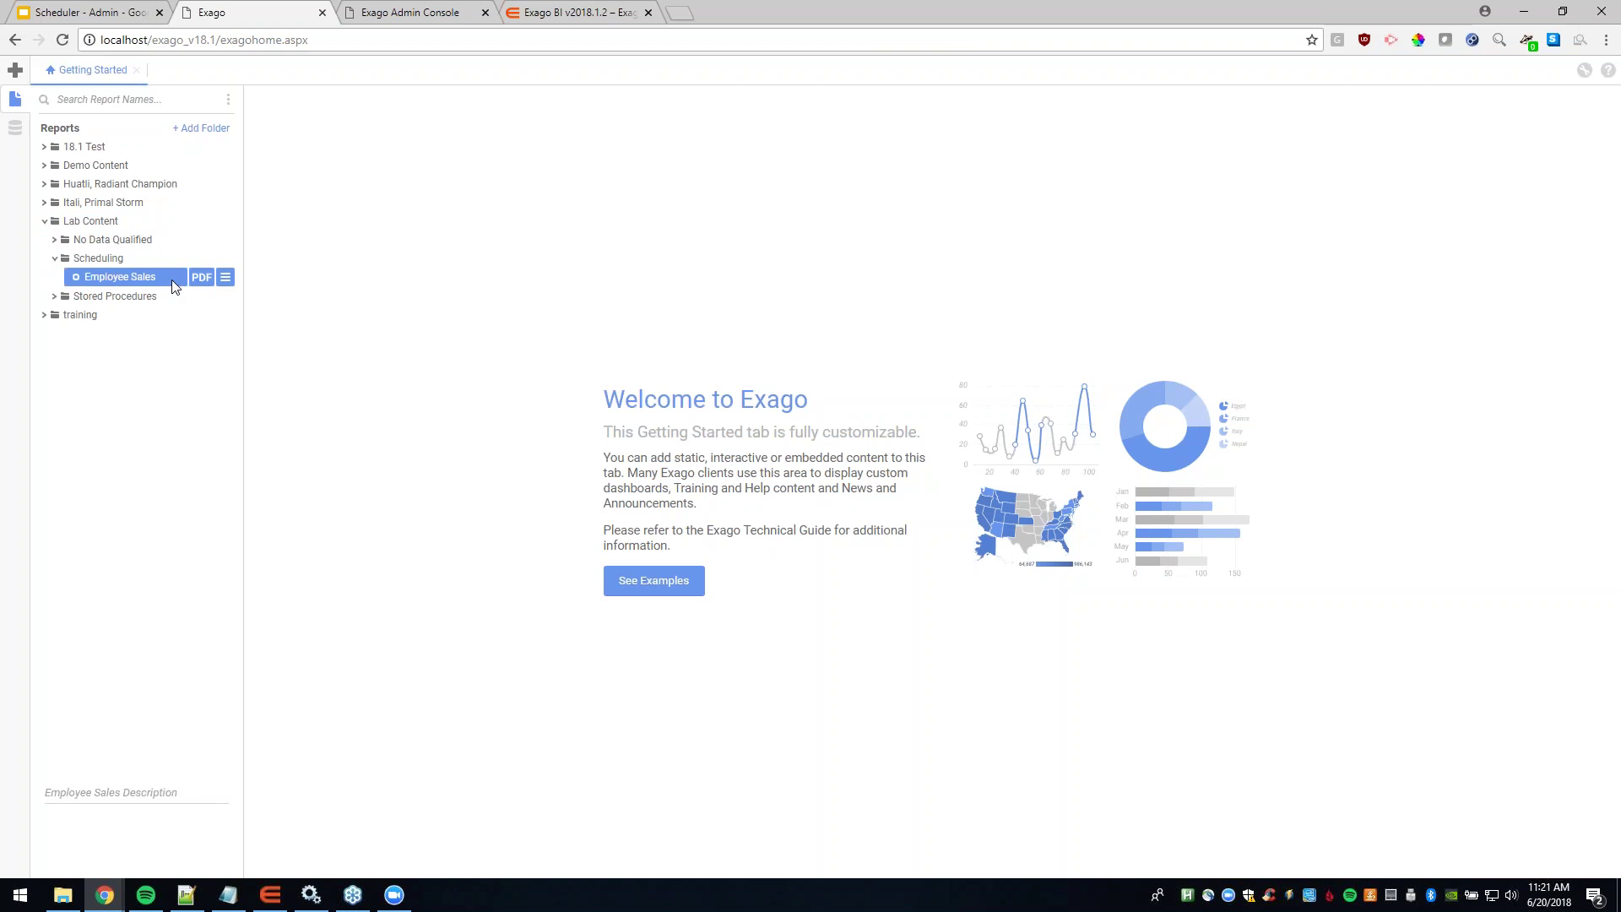
{"action": "right_click", "coordinate": [162, 280]}
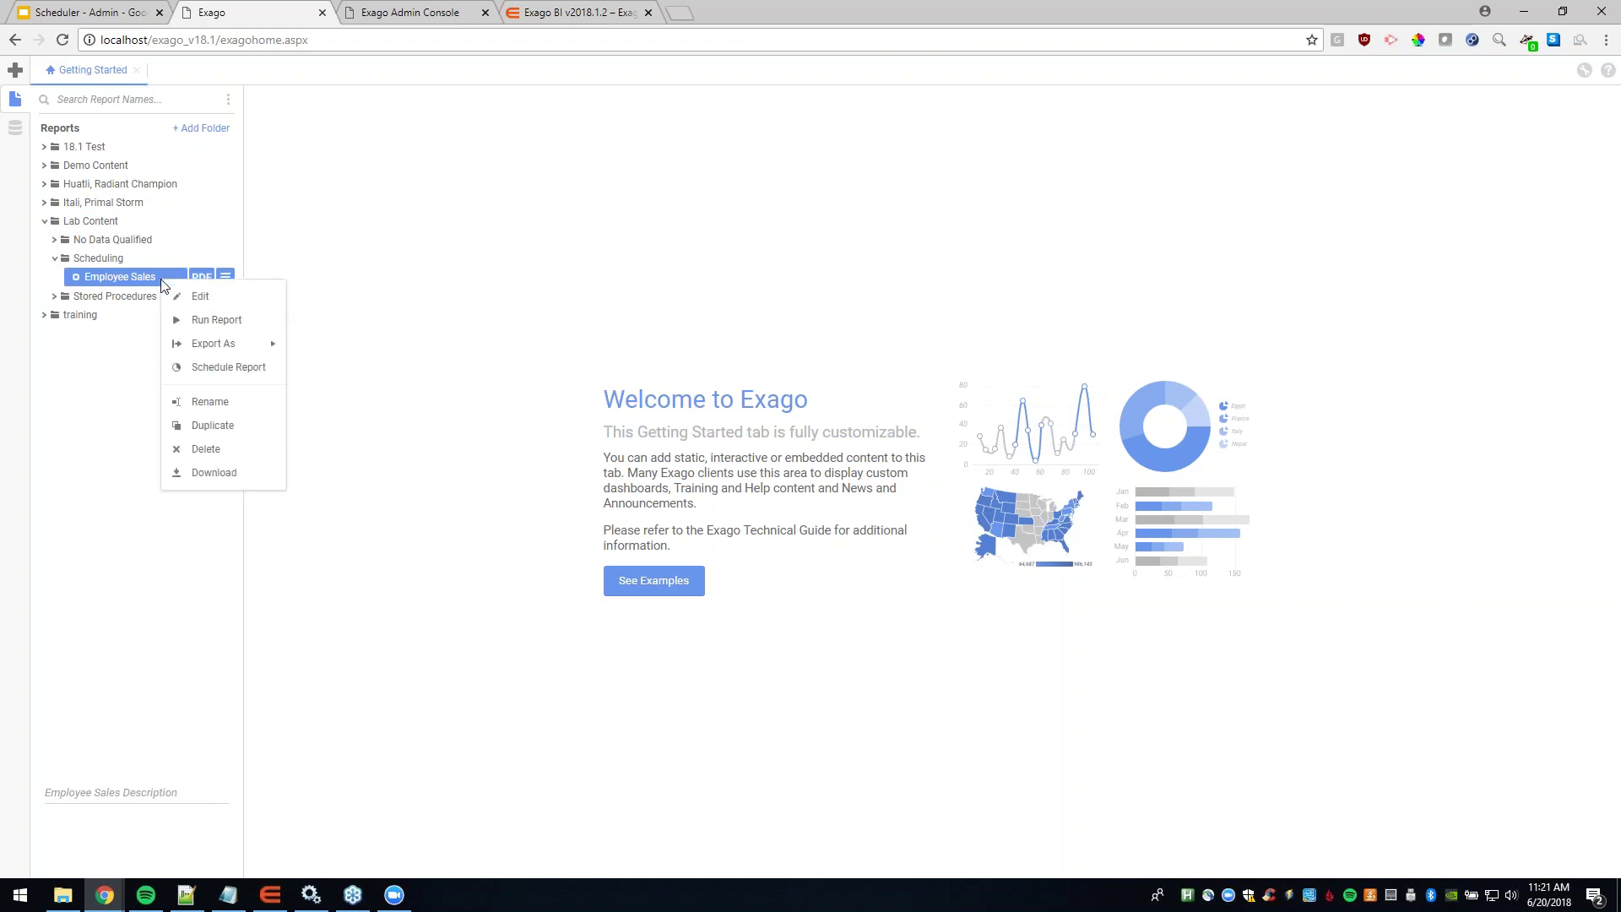
{"action": "left_click", "coordinate": [214, 371]}
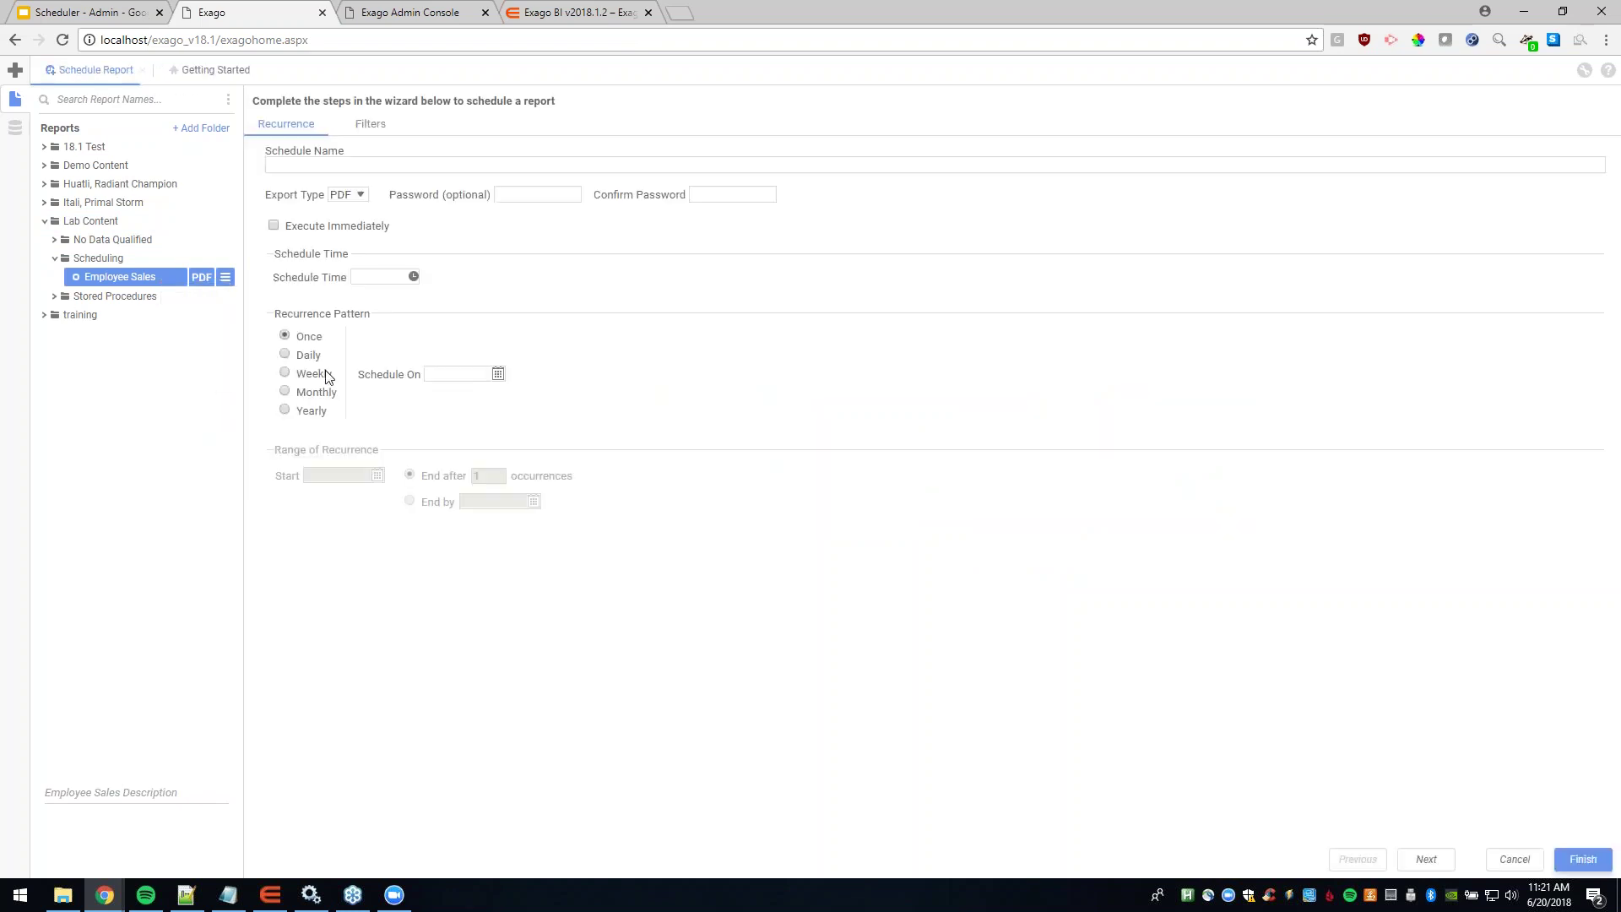
Step: Name the Employee Sales schedule "New Schedule", set it to execute immediately as PDF, and finish the wizard without adding filters
{"action": "left_click", "coordinate": [421, 161]}
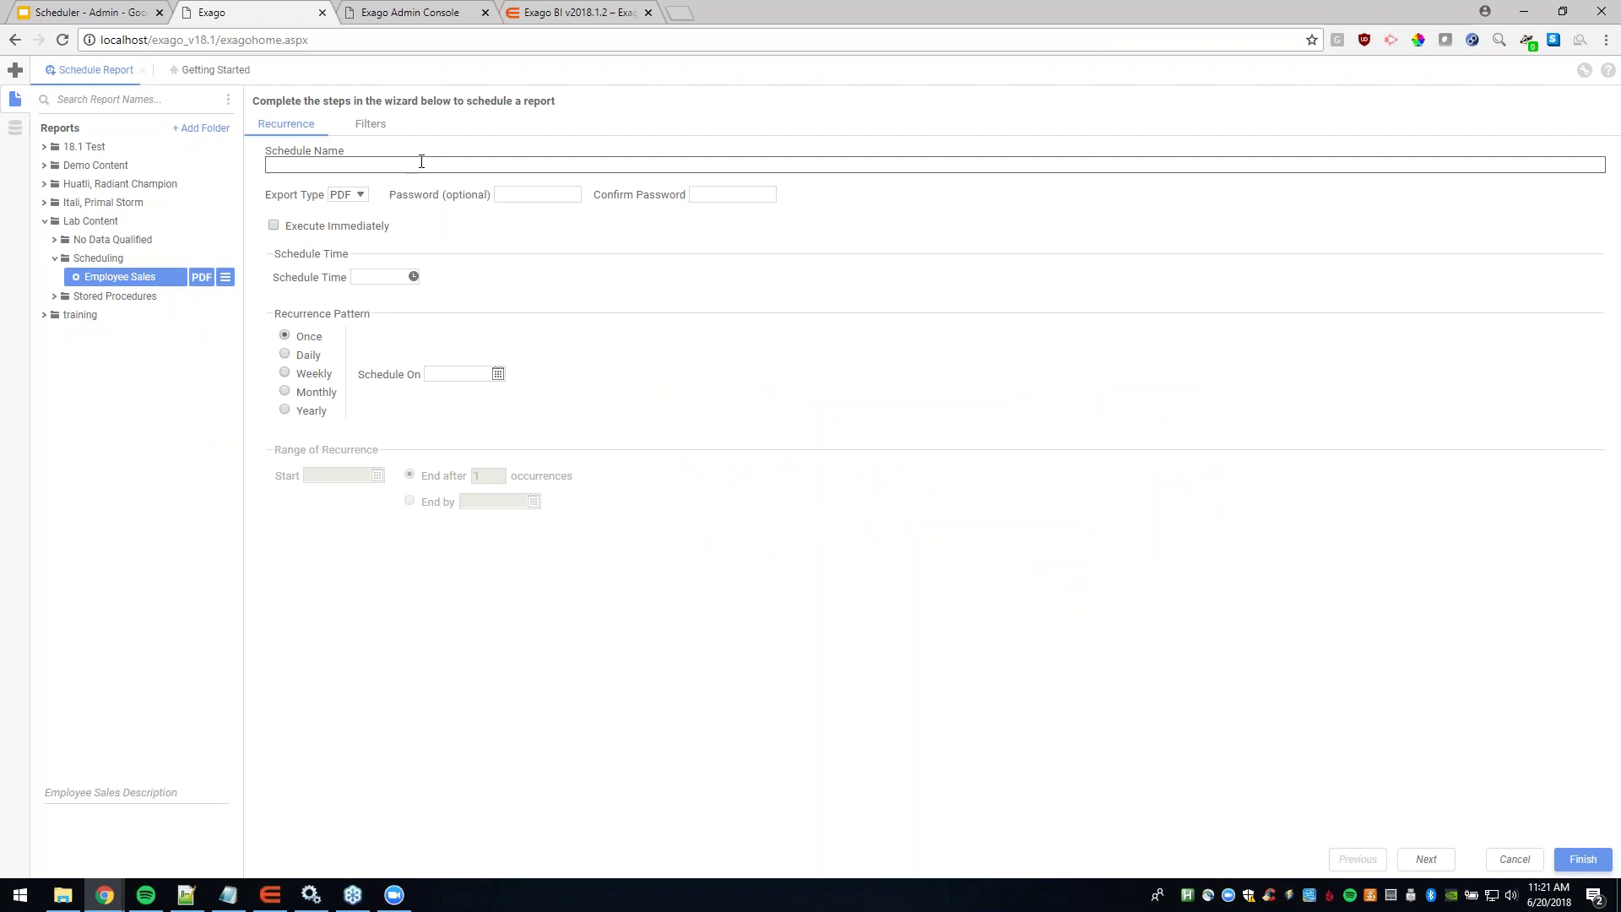
{"action": "type", "text": "New Schedulee"}
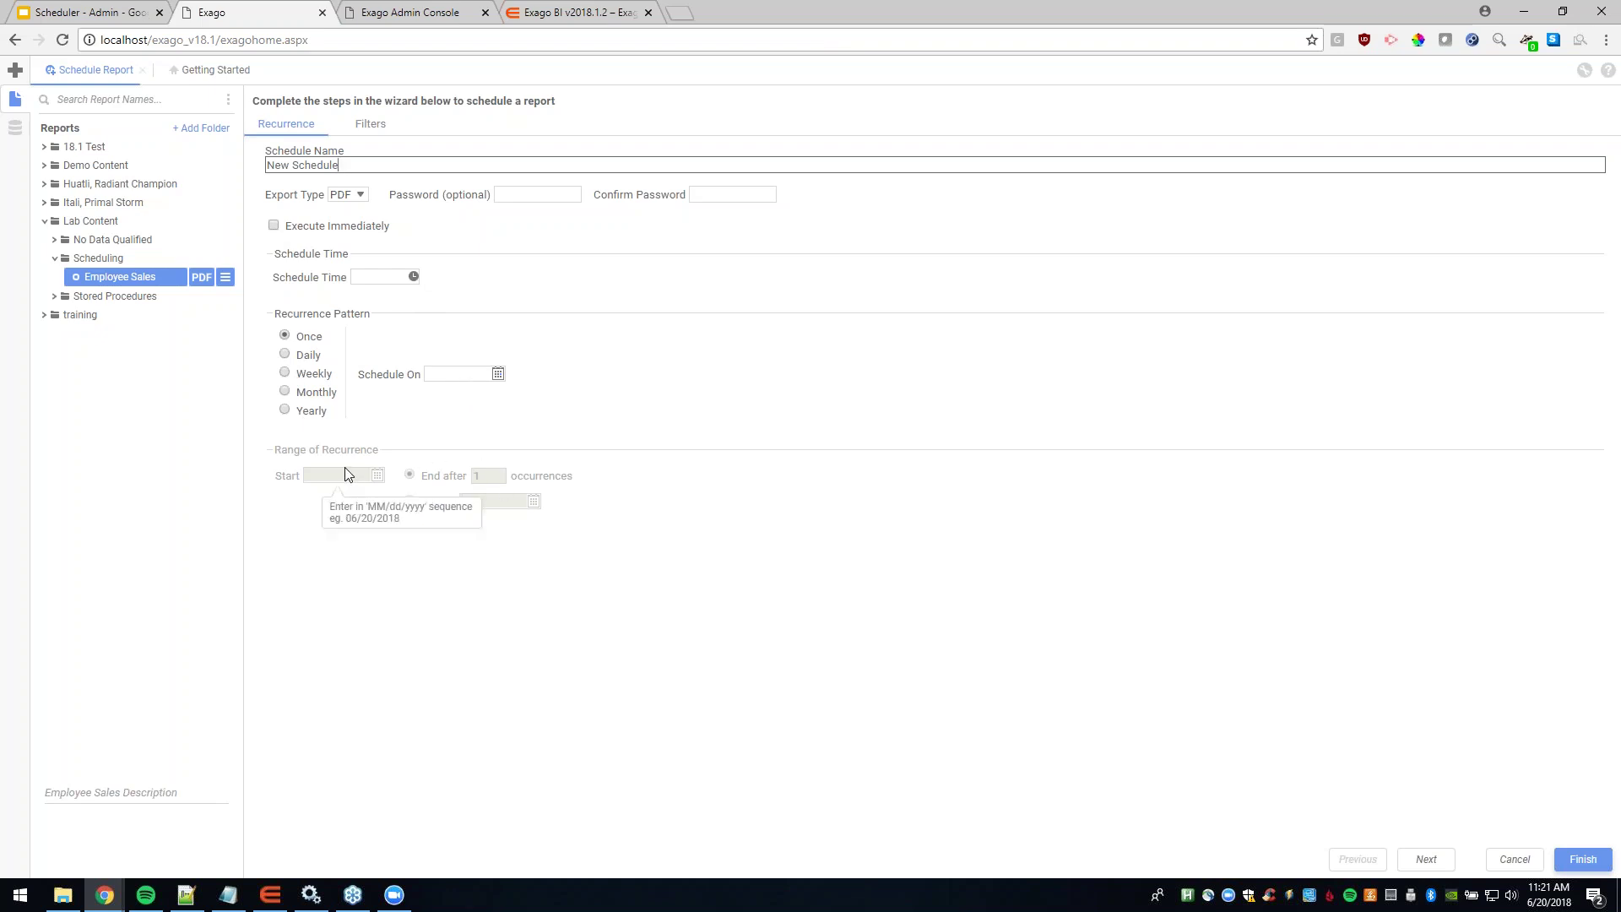
{"action": "left_click", "coordinate": [274, 227]}
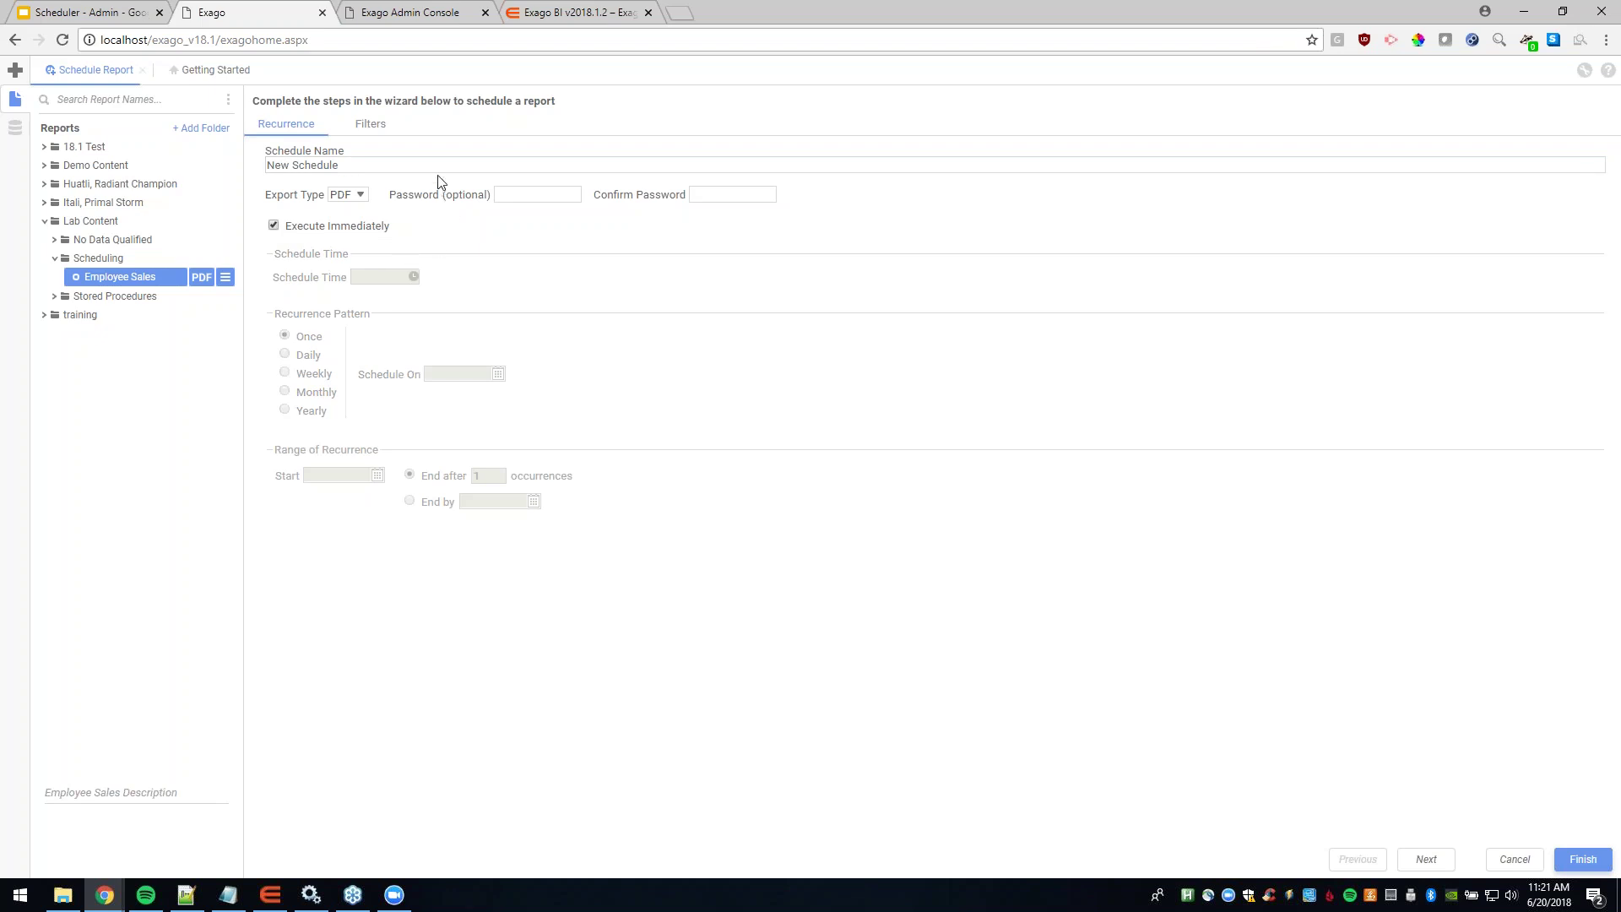
{"action": "left_click", "coordinate": [371, 124]}
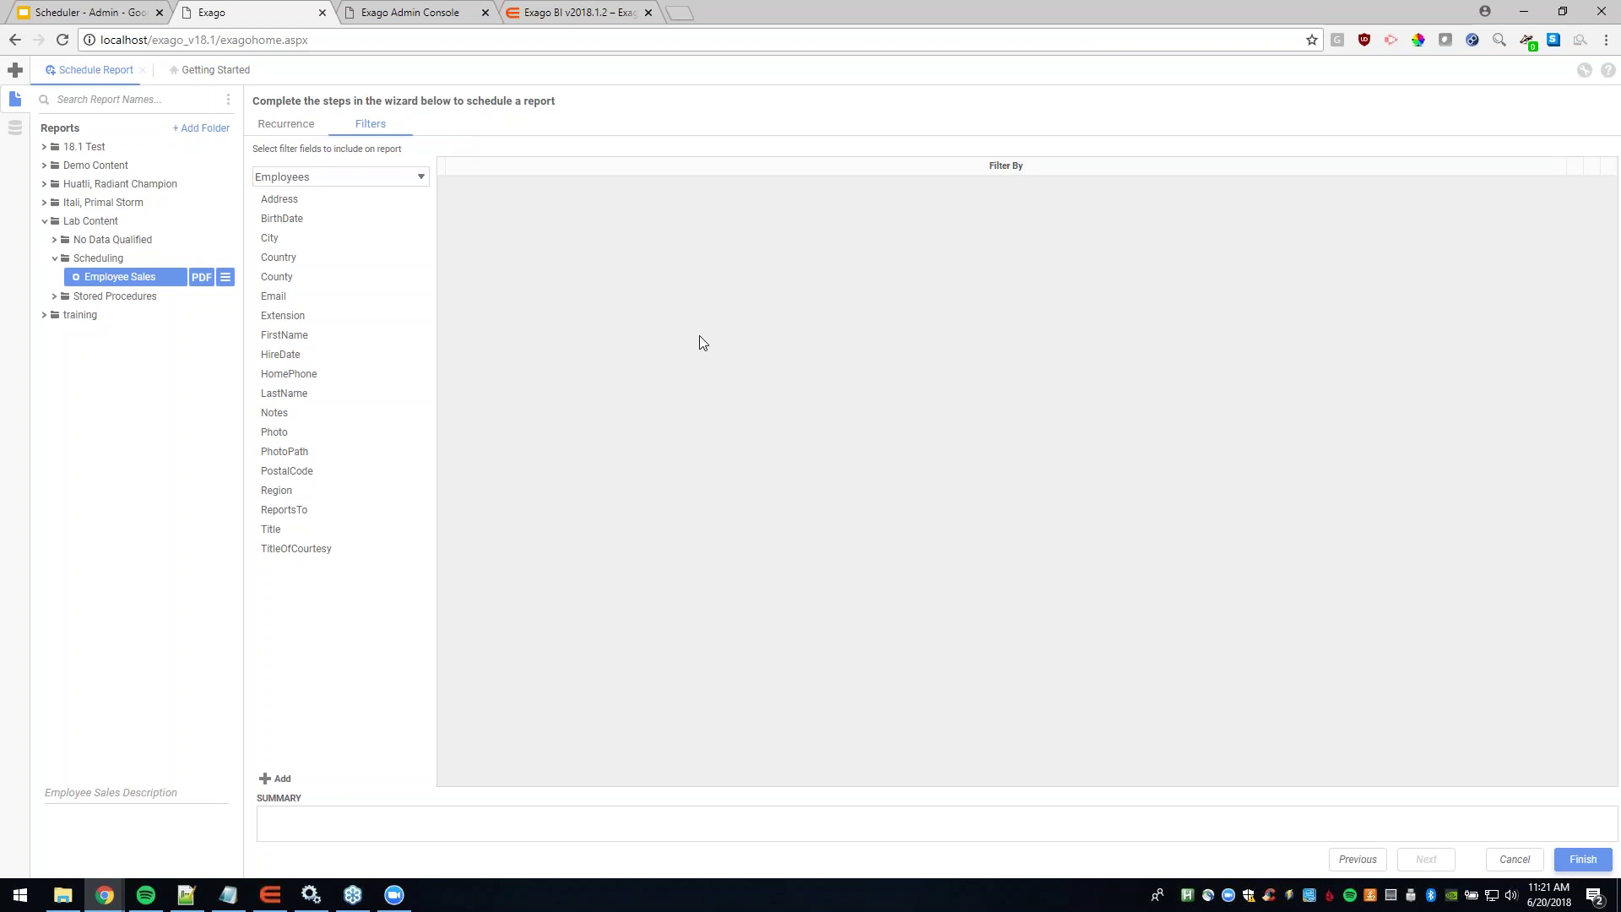
{"action": "left_click", "coordinate": [1582, 861]}
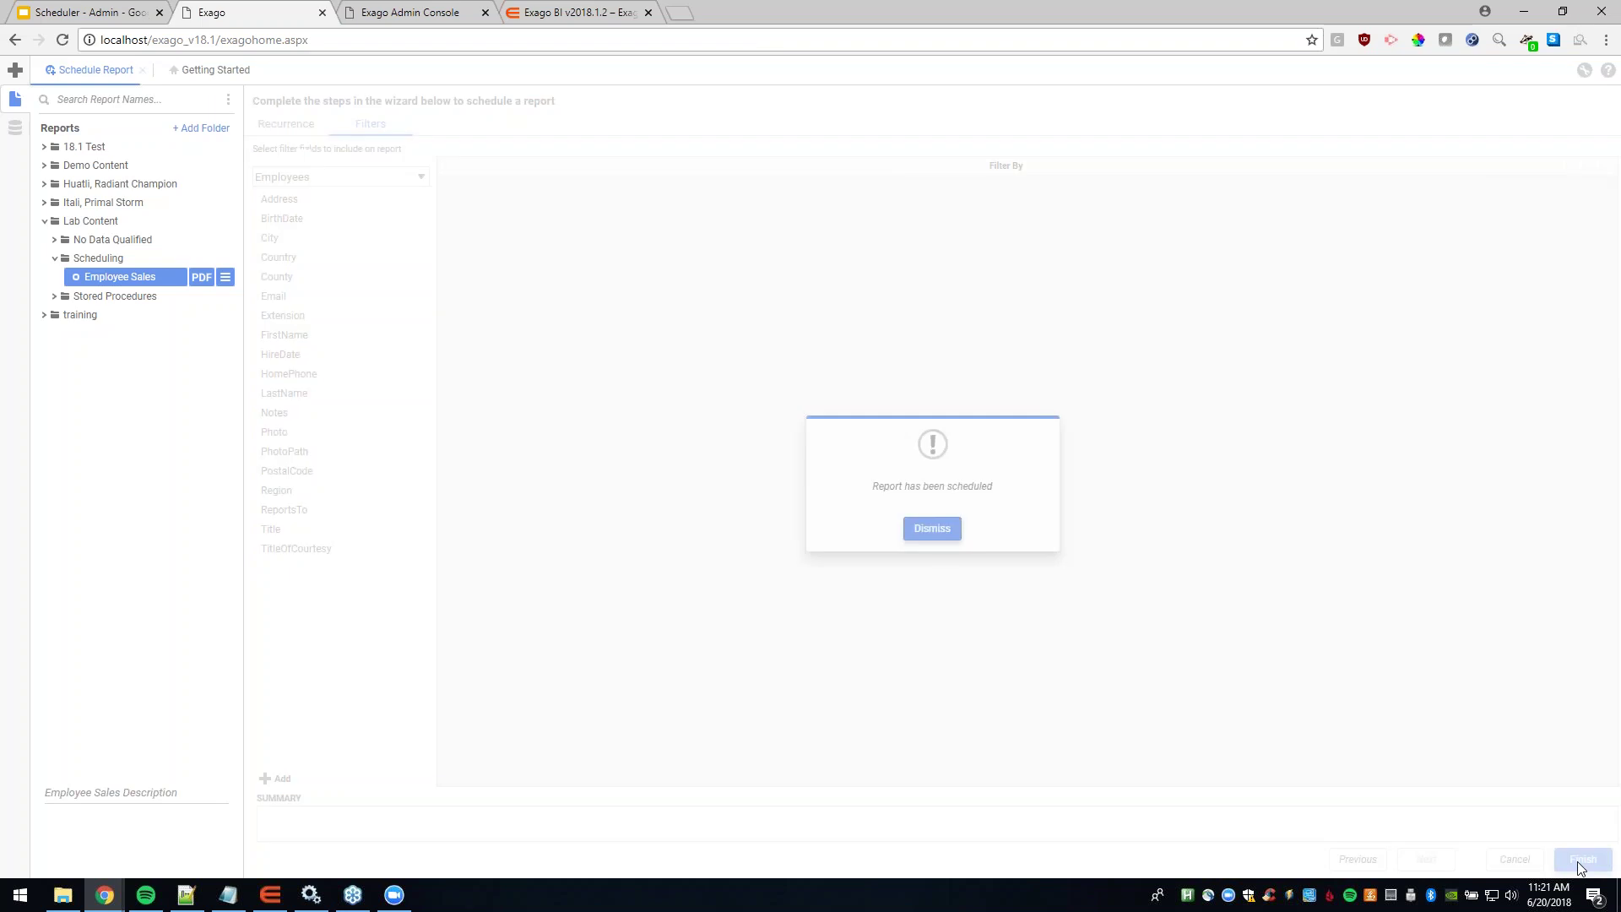
{"action": "left_click", "coordinate": [932, 528]}
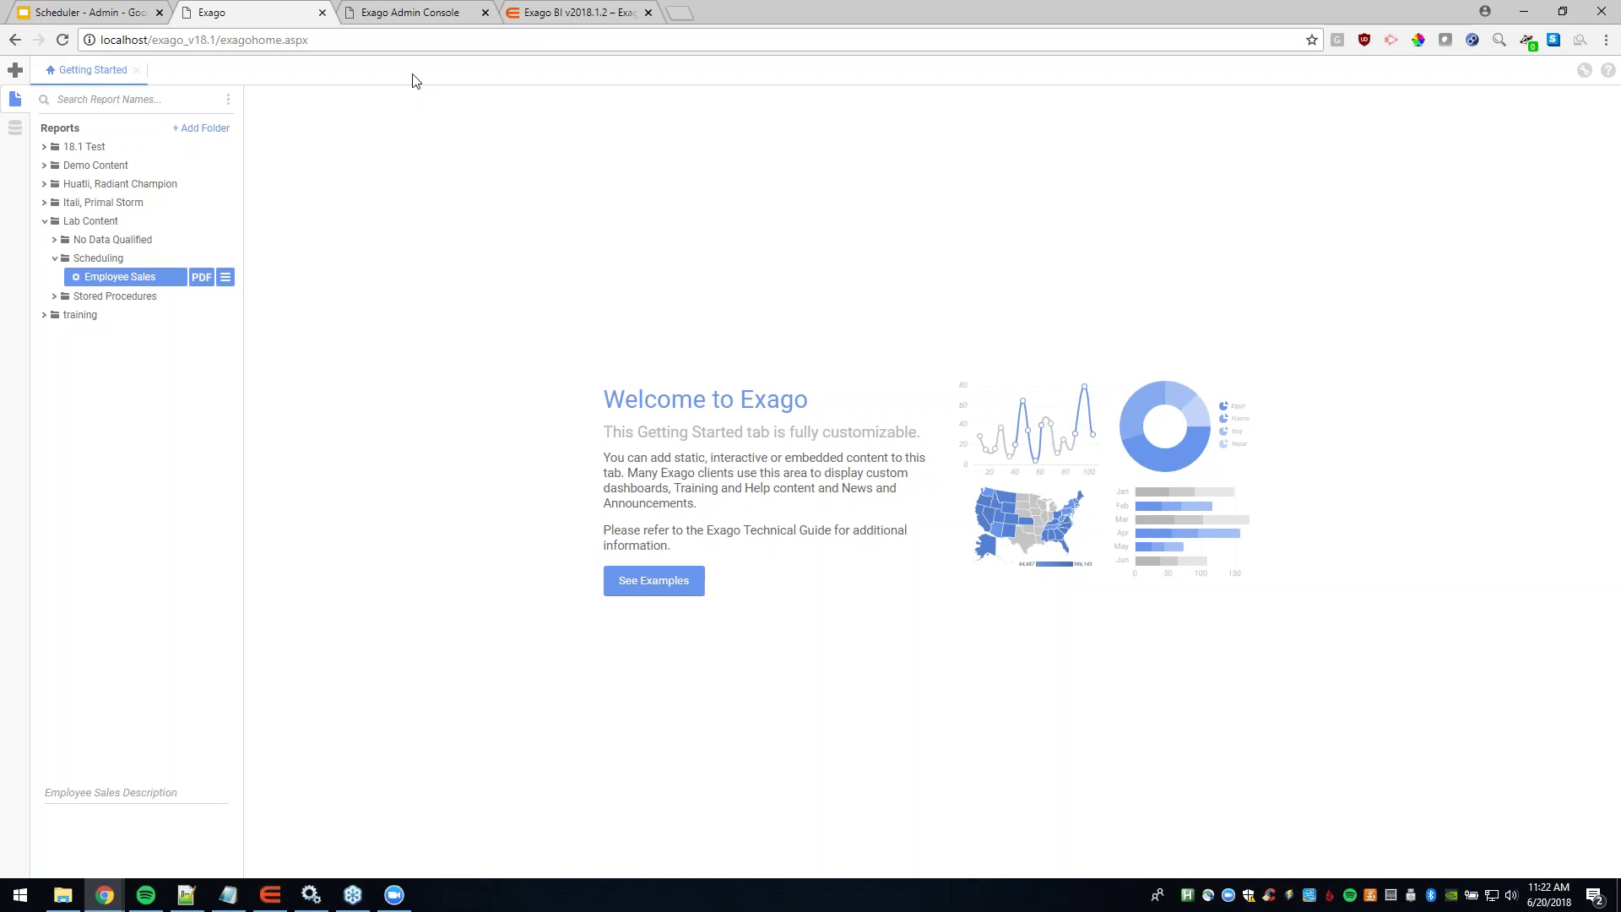
Step: In the Admin Console's Scheduler Settings, set Show Email Report Options and Show Schedule Reports Manager to True
{"action": "left_click", "coordinate": [406, 17]}
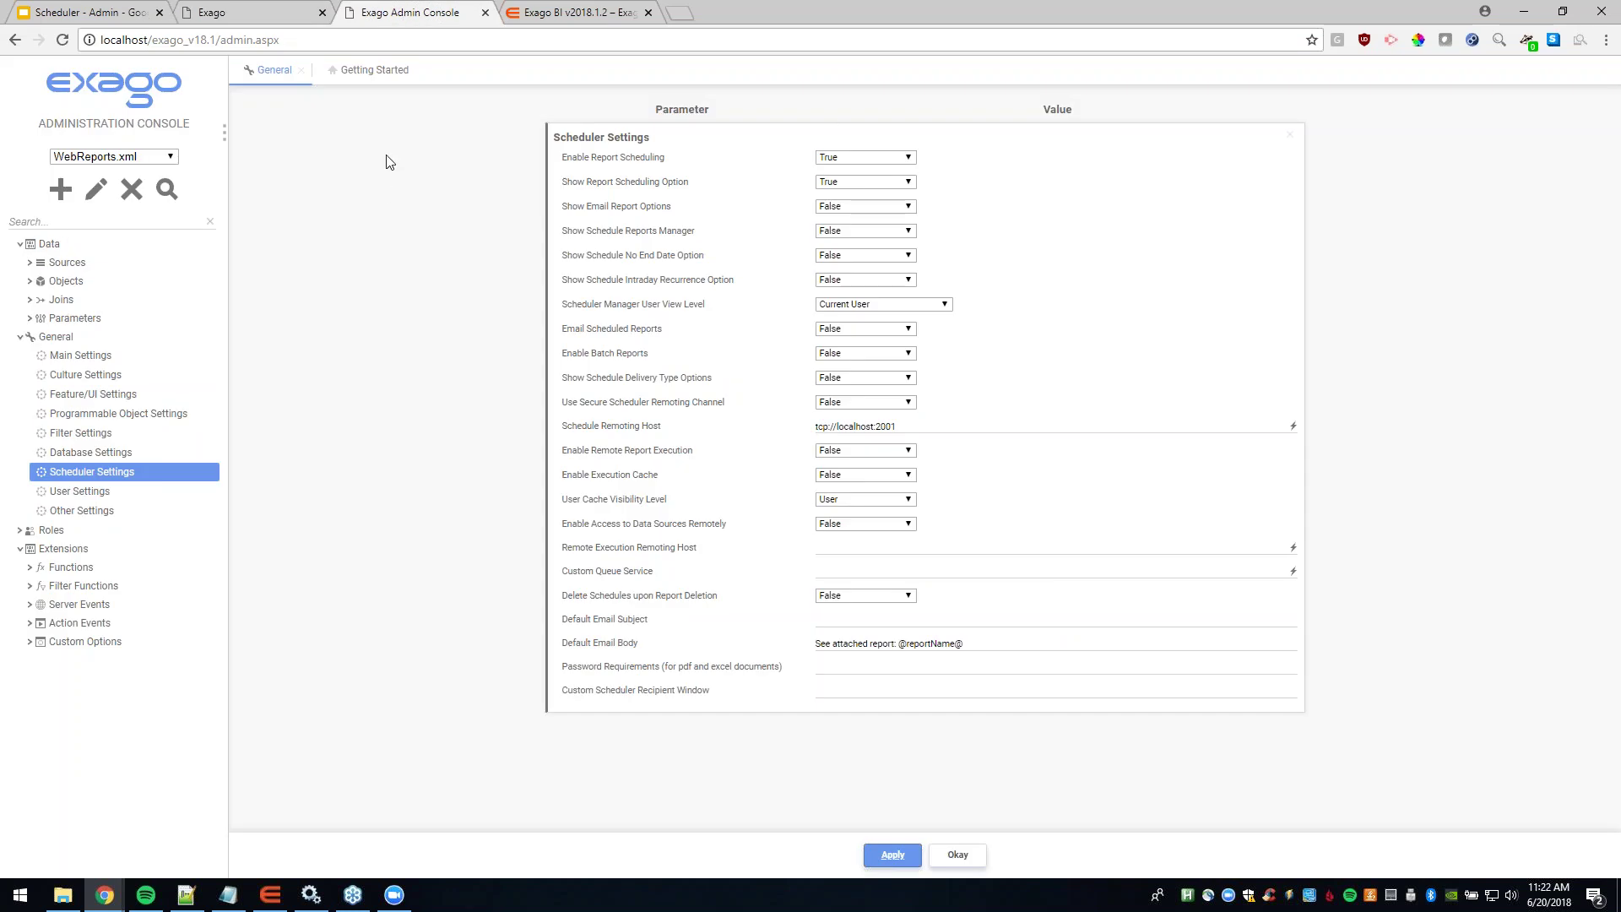
{"action": "left_click", "coordinate": [901, 211]}
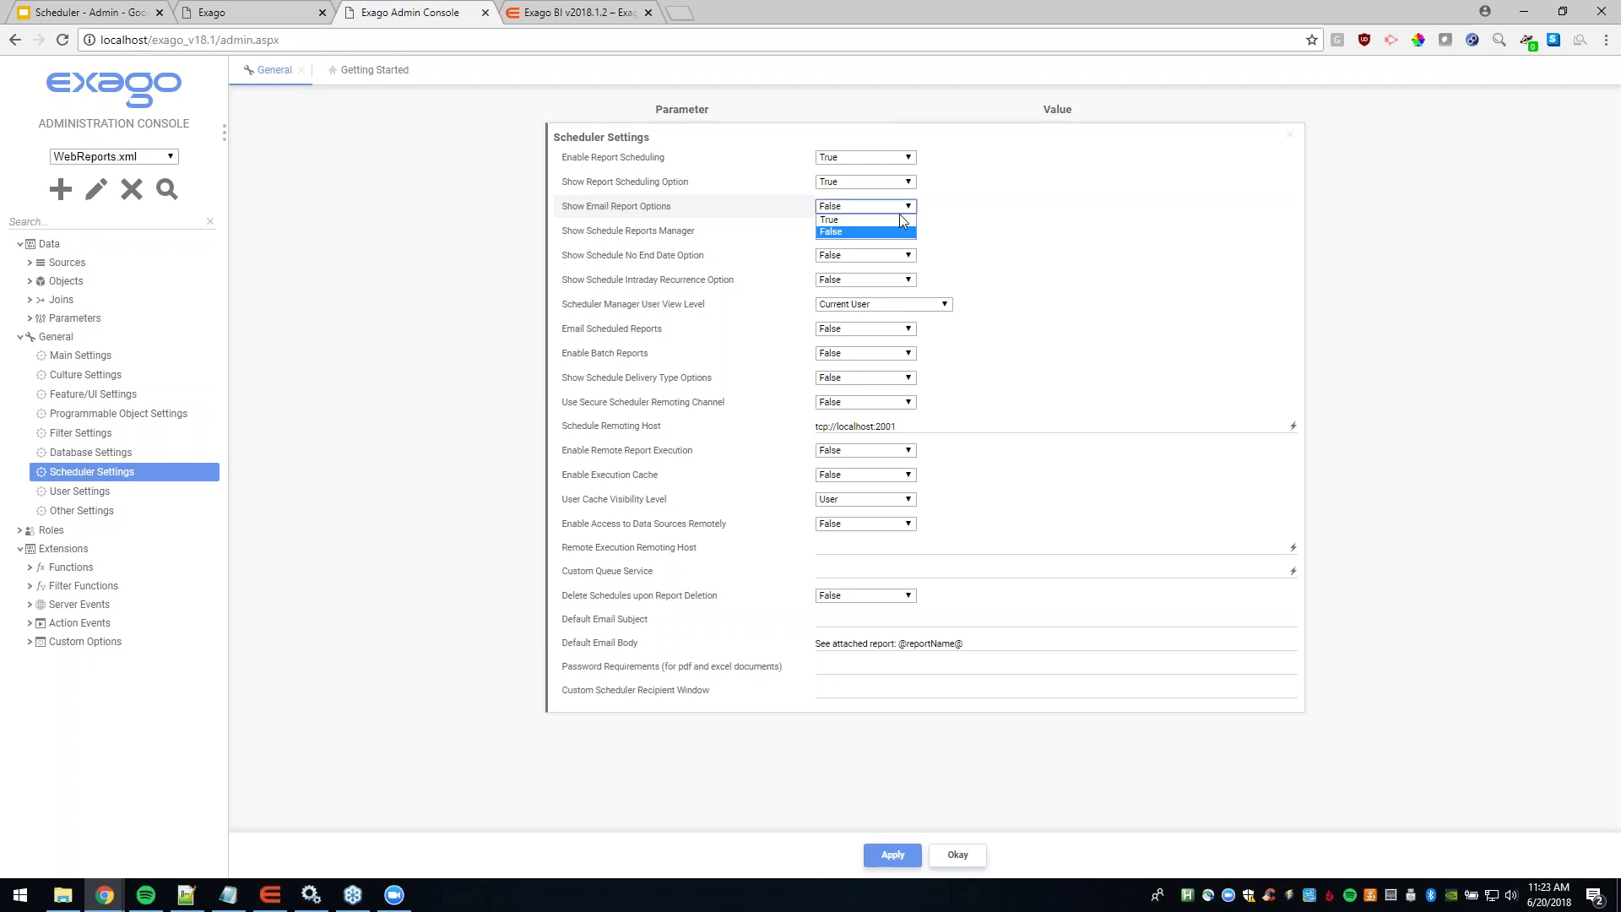
{"action": "left_click", "coordinate": [898, 220]}
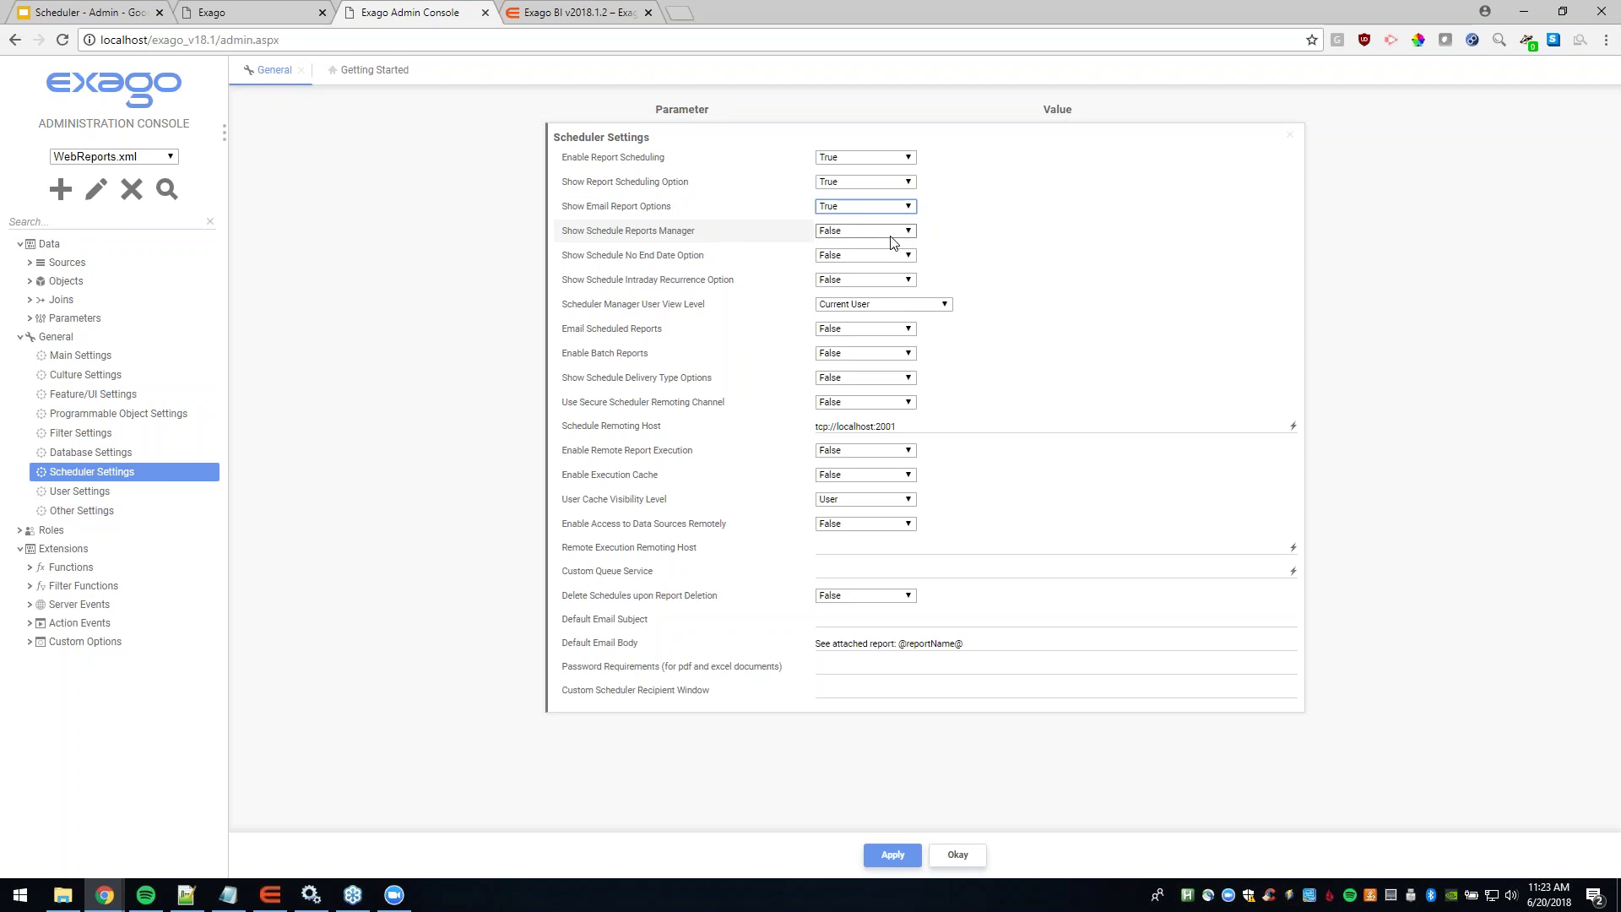
{"action": "left_click", "coordinate": [888, 233]}
{"action": "left_click", "coordinate": [885, 245]}
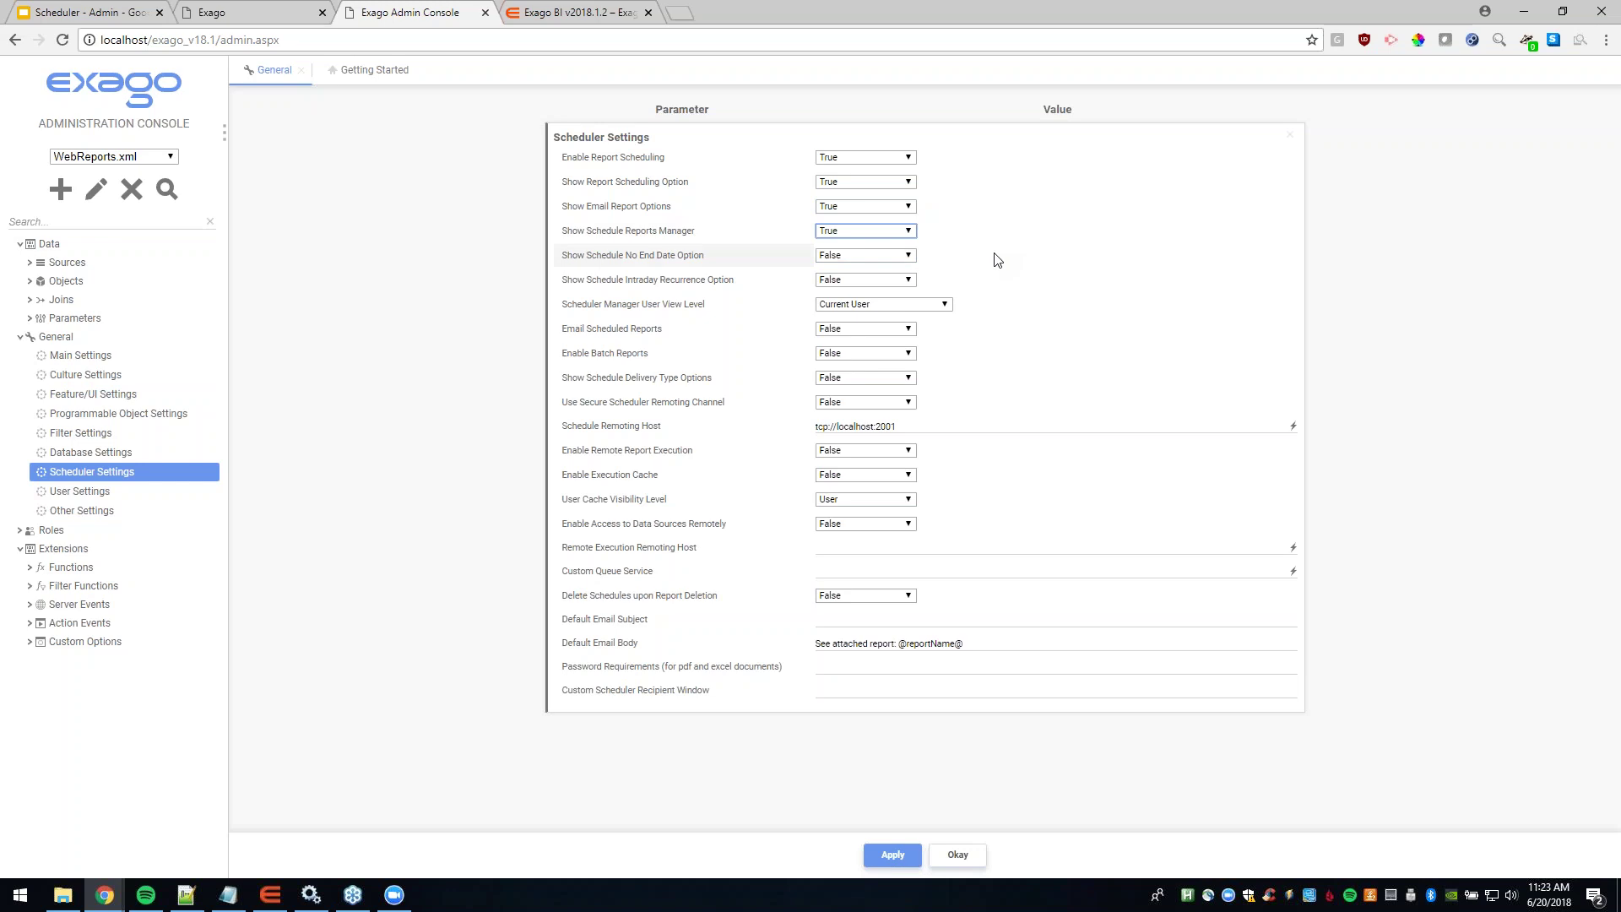
Step: Set Show Schedule No End Date Option and Show Schedule Intraday Recurrence Option to True and apply the changes
{"action": "left_click", "coordinate": [897, 261]}
{"action": "left_click", "coordinate": [893, 280]}
{"action": "left_click", "coordinate": [885, 281]}
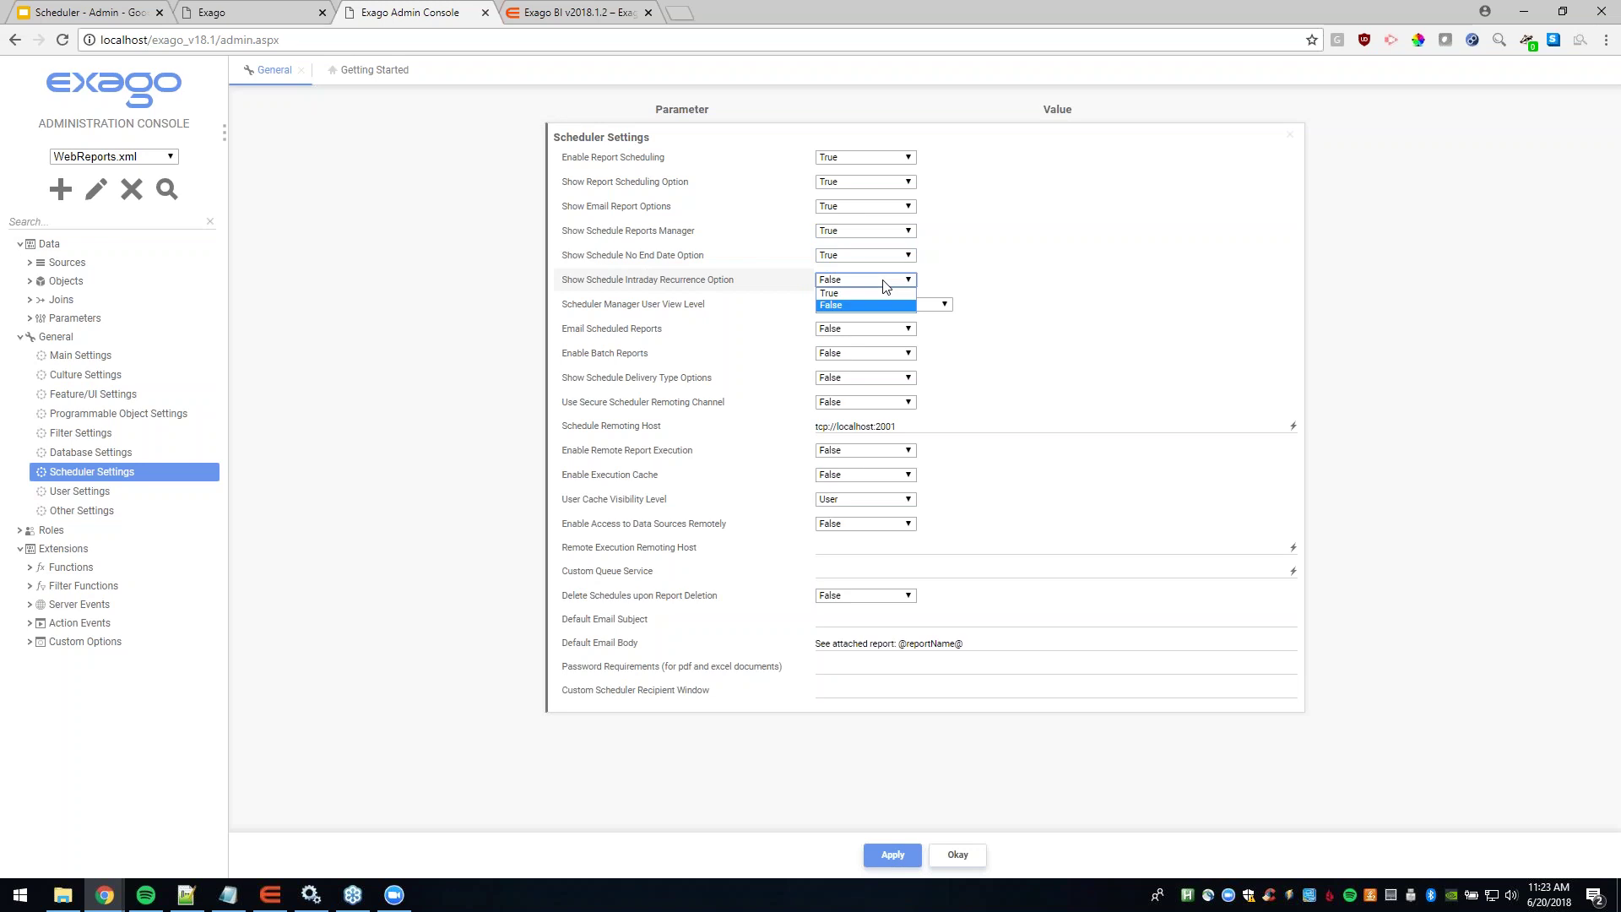
{"action": "left_click", "coordinate": [935, 281]}
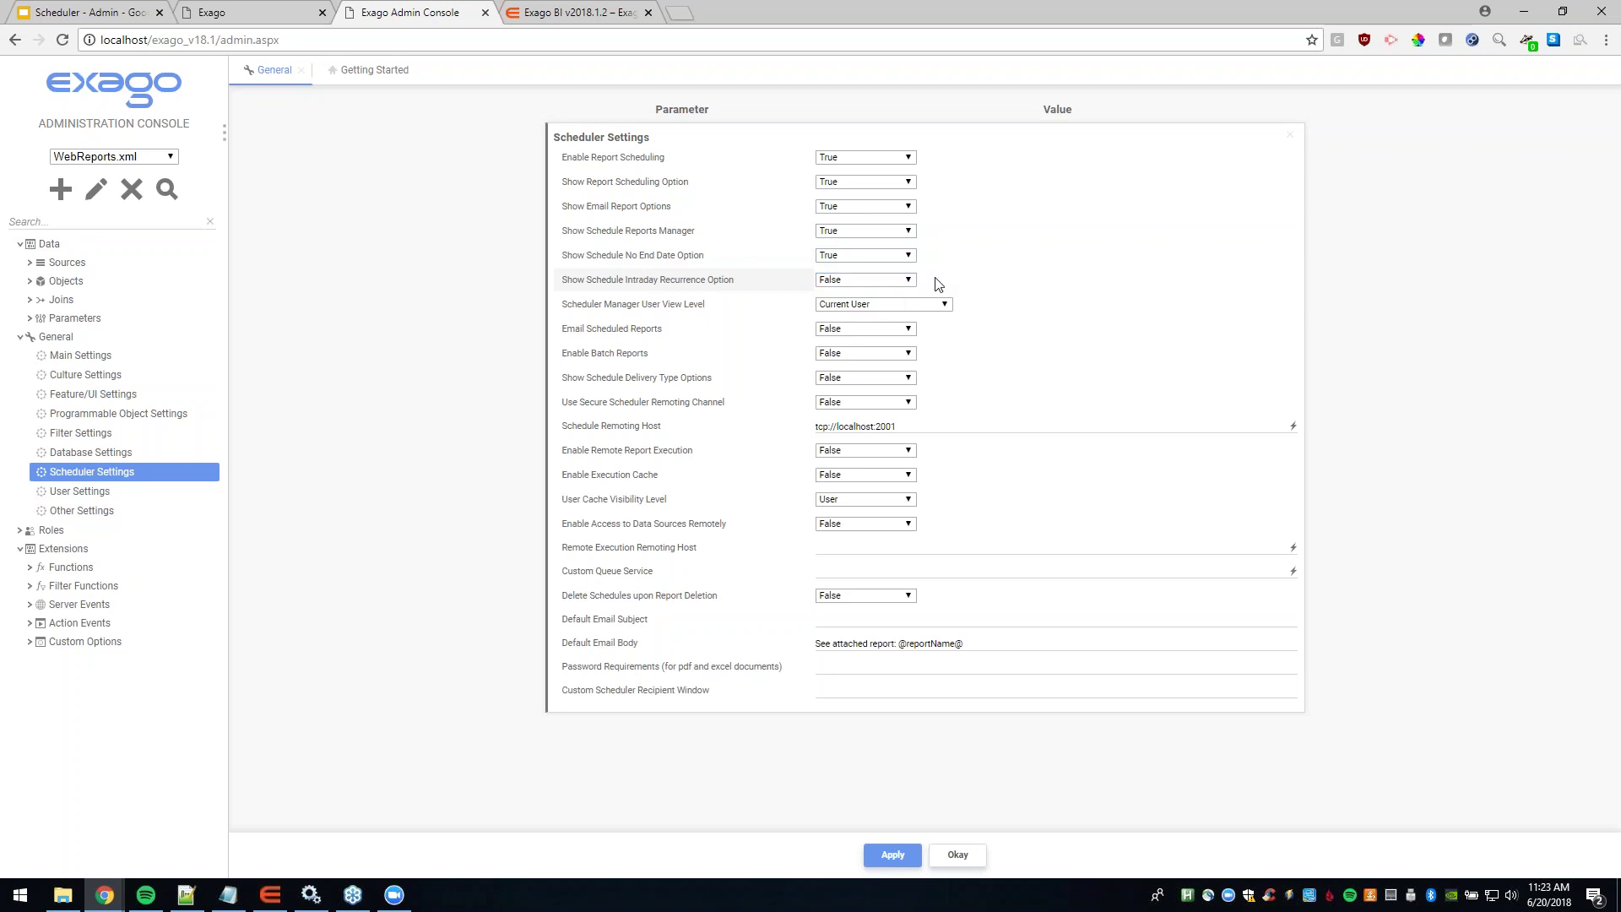
{"action": "left_click", "coordinate": [867, 286]}
{"action": "left_click", "coordinate": [869, 303]}
{"action": "left_click", "coordinate": [889, 855]}
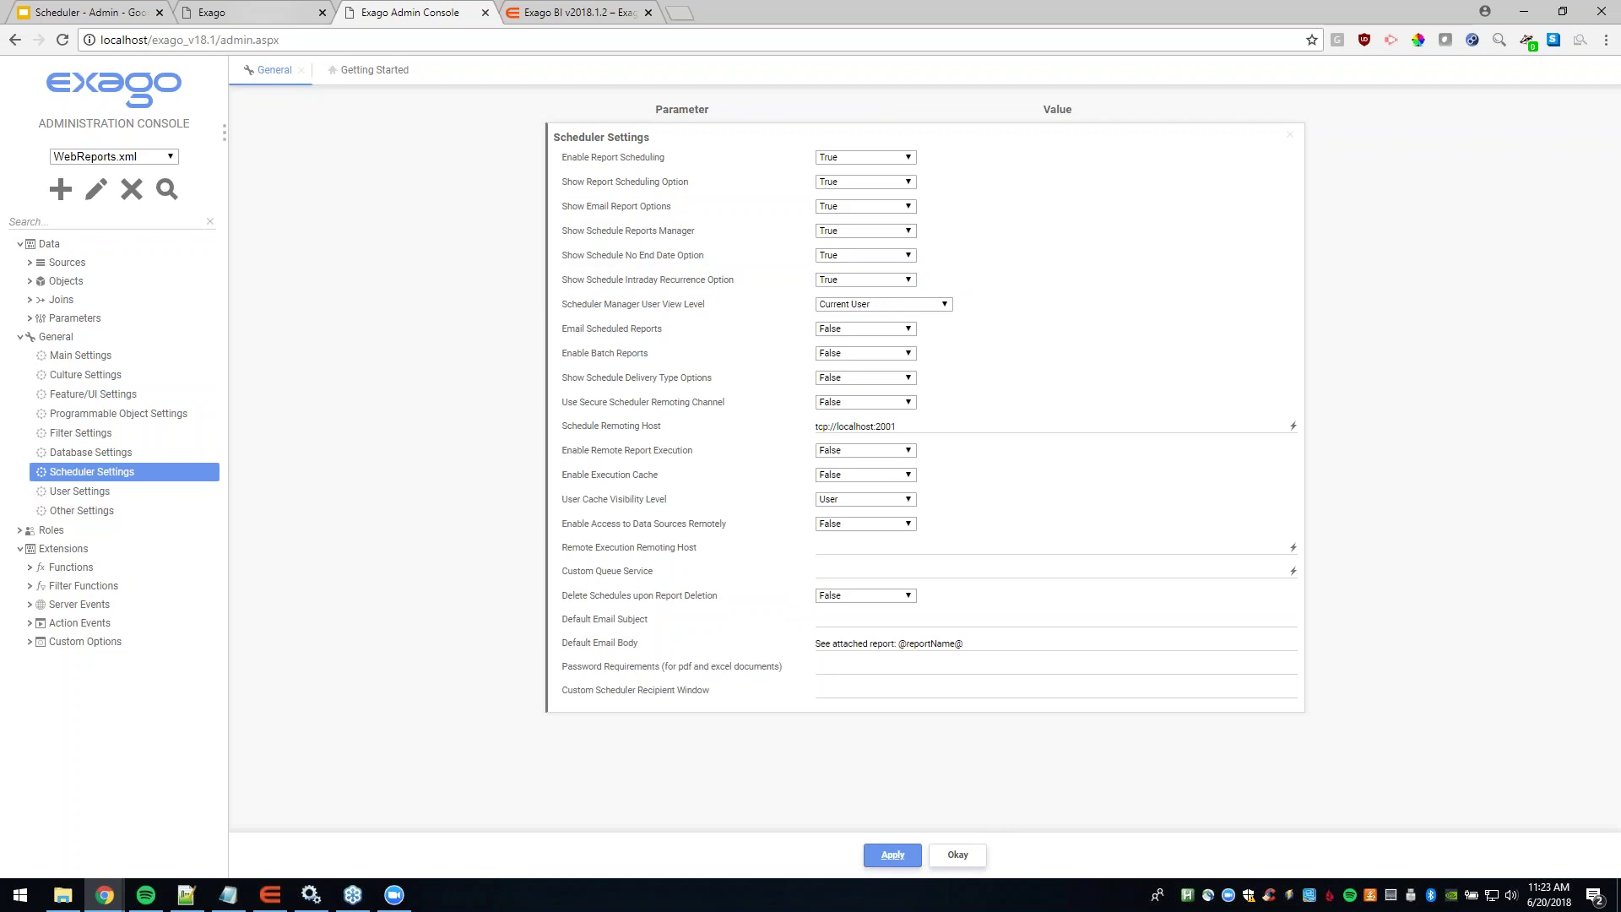
Step: Reload the Exago application and check the Email Report options of the Employee Sales report in Lab Content's Scheduling folder
{"action": "left_click", "coordinate": [260, 14]}
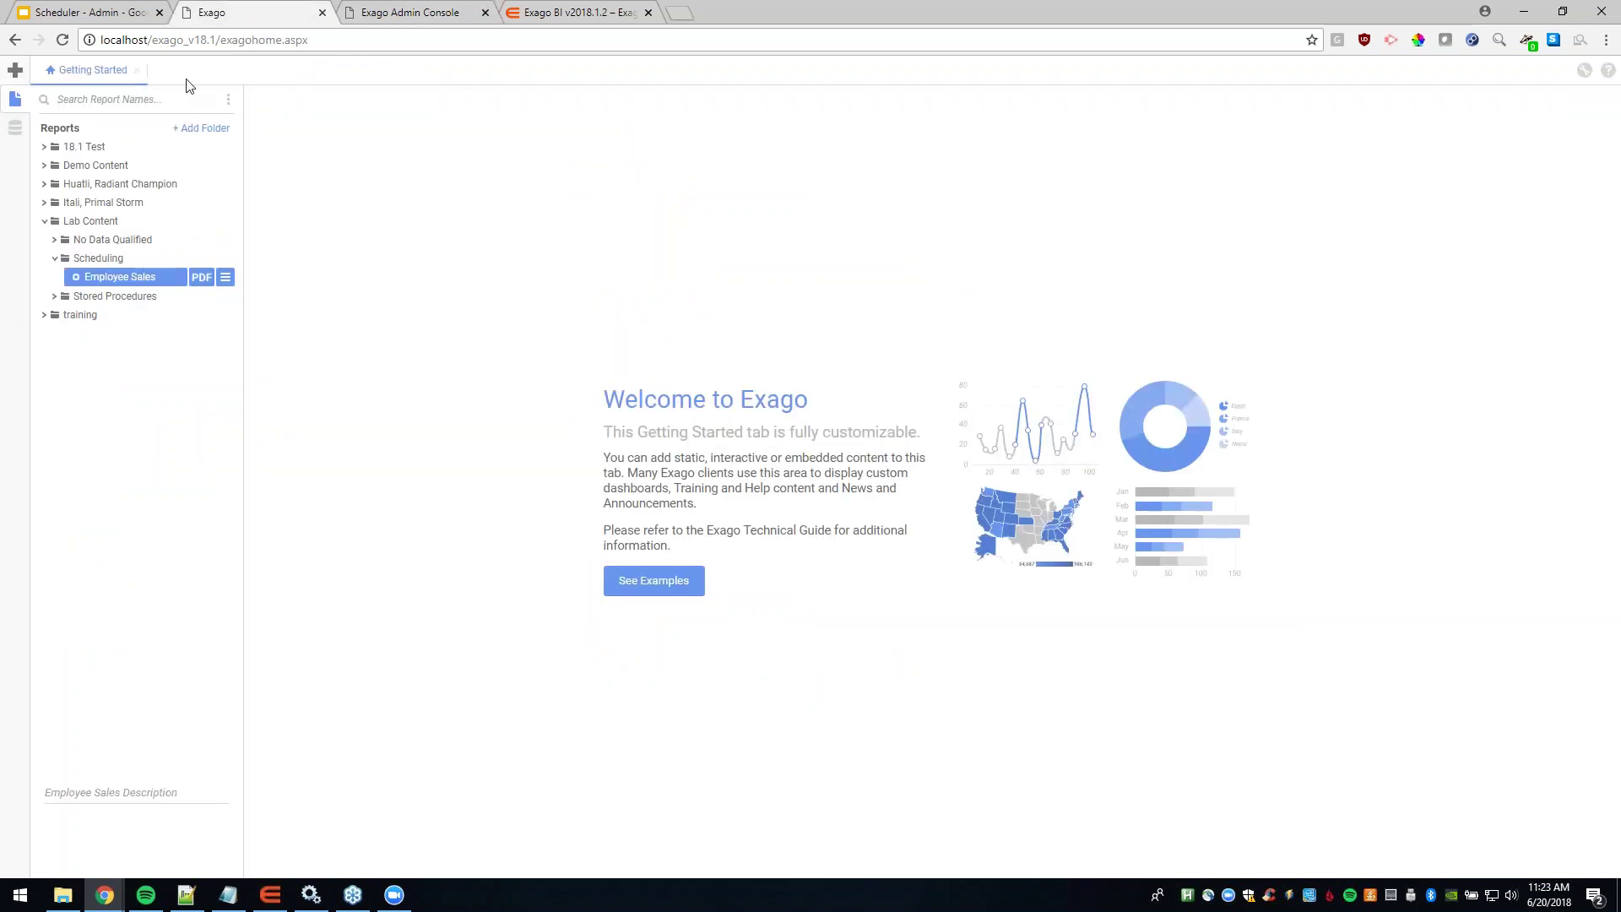
{"action": "left_click", "coordinate": [62, 40]}
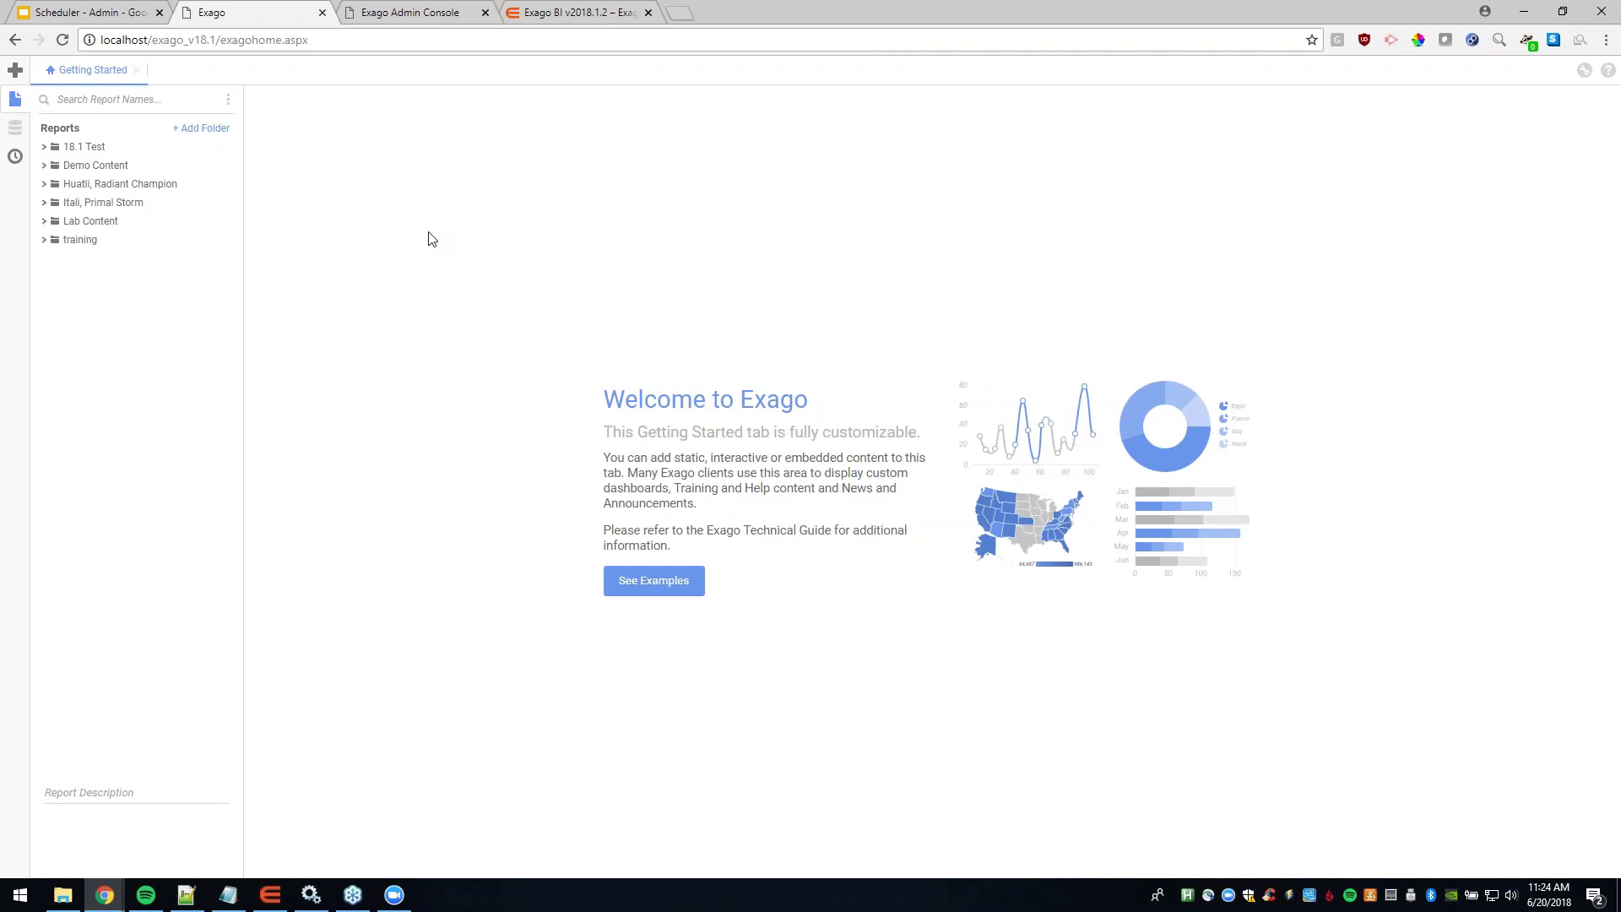
{"action": "left_click", "coordinate": [55, 226]}
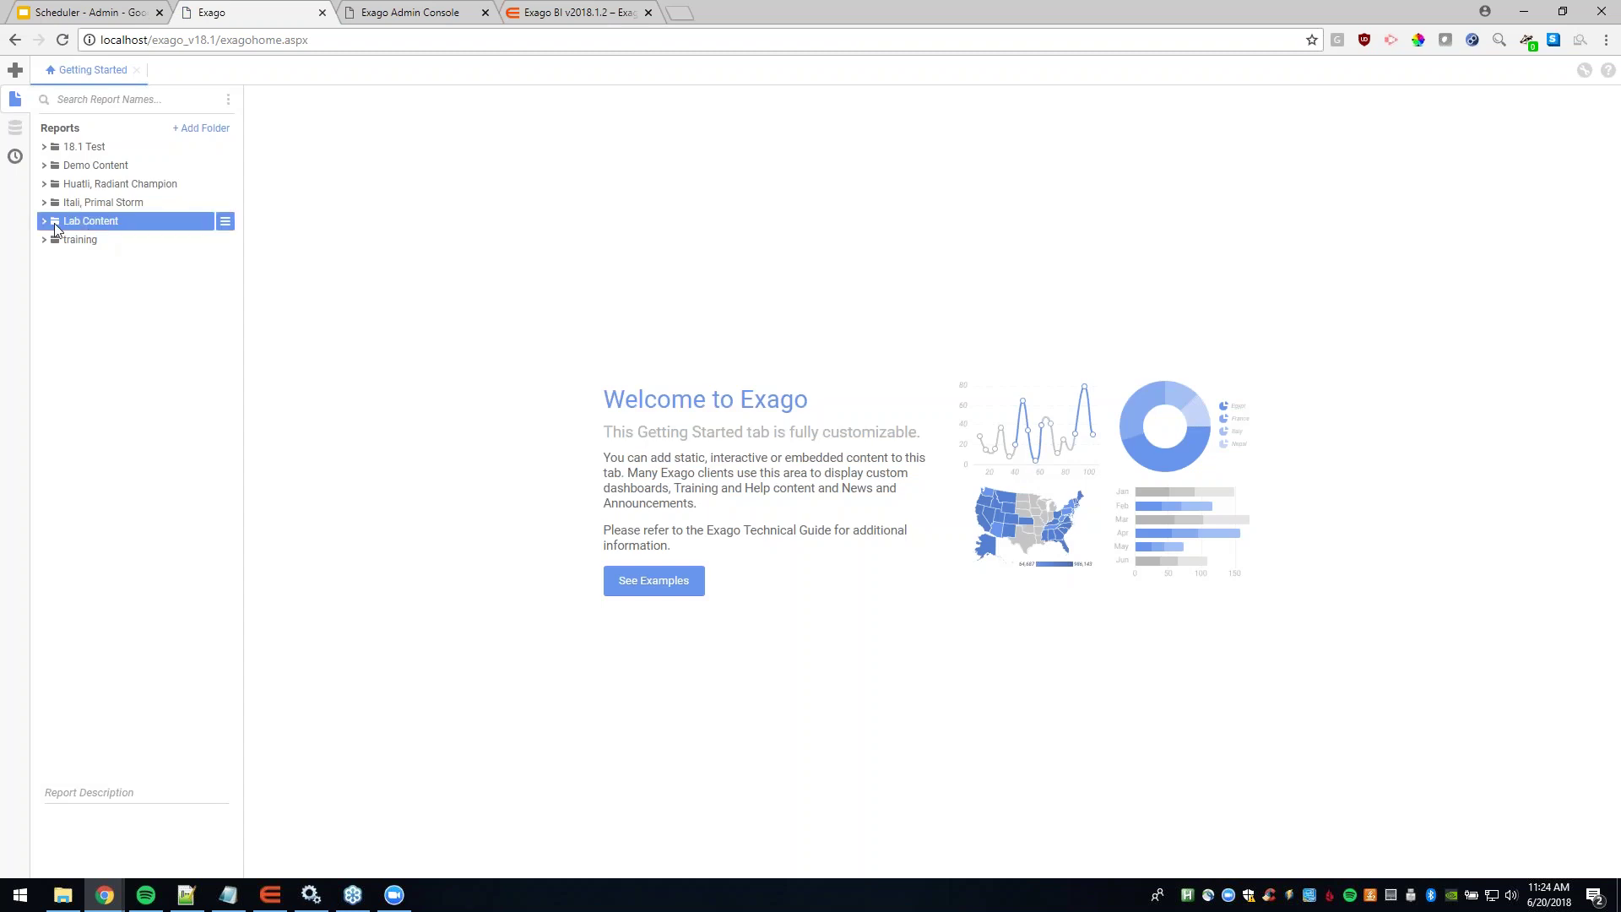
{"action": "left_click", "coordinate": [46, 221]}
{"action": "left_click", "coordinate": [54, 258]}
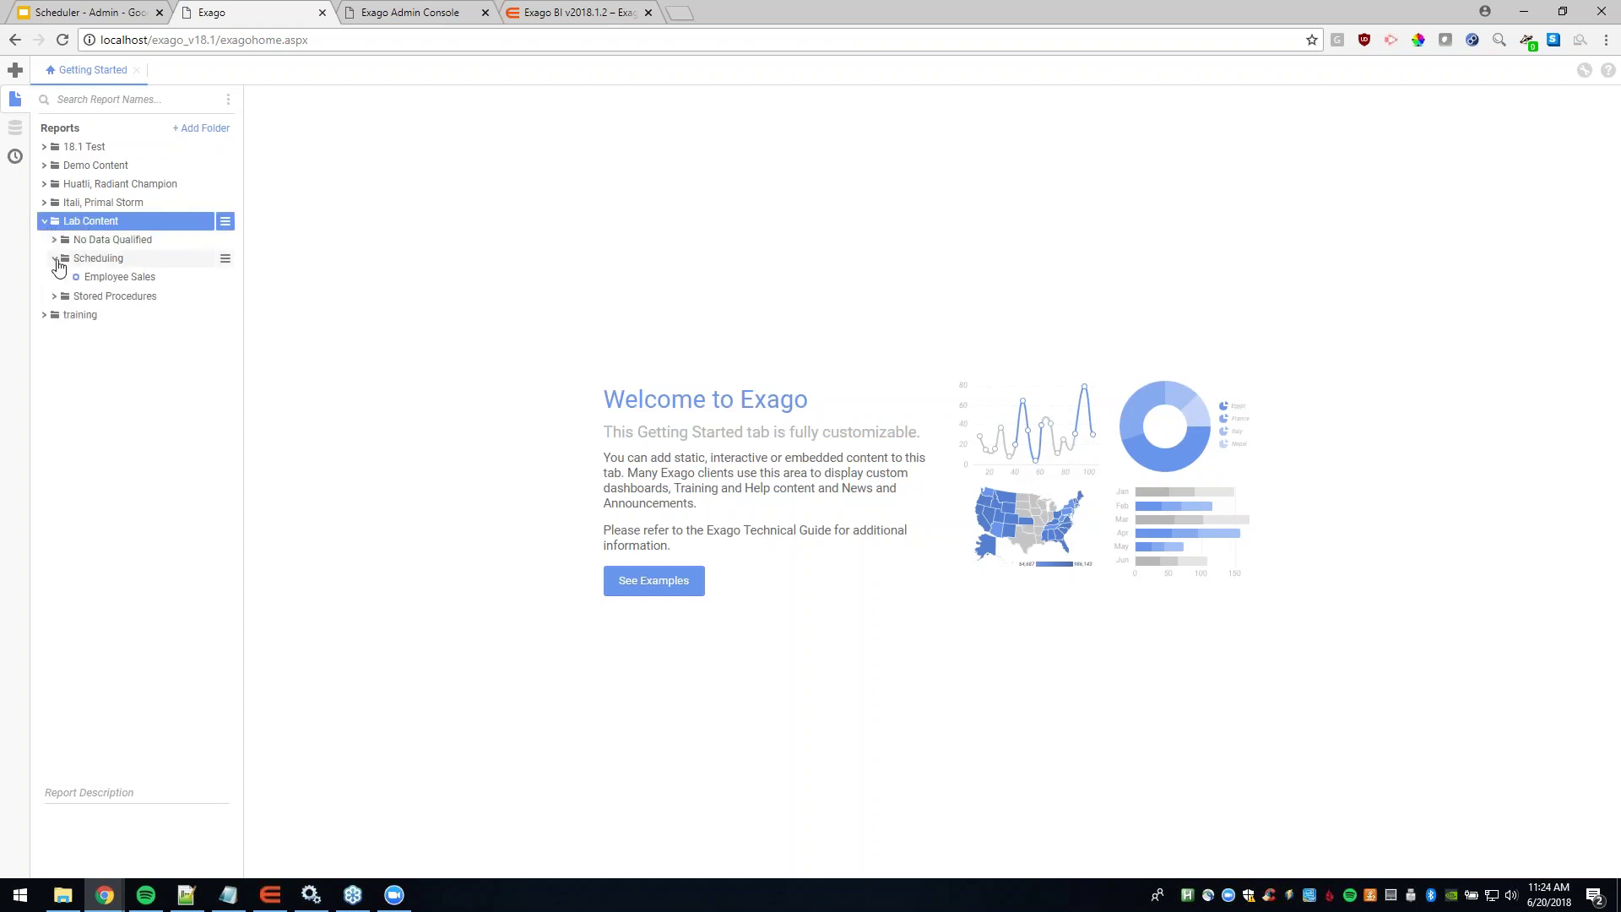
{"action": "right_click", "coordinate": [163, 276]}
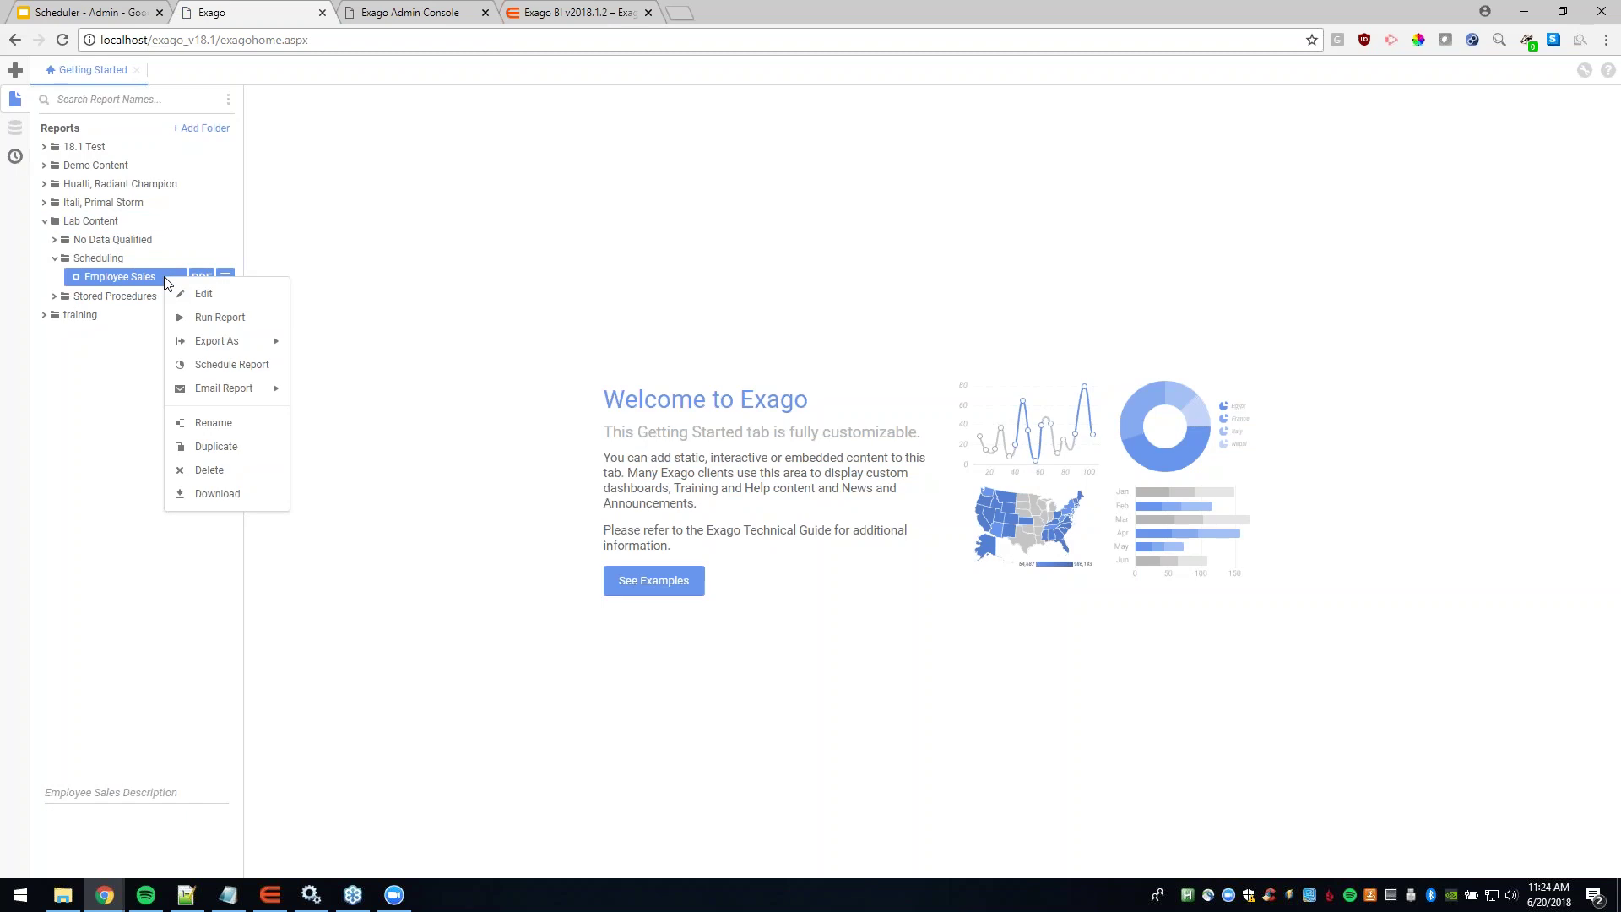
{"action": "mouse_move", "coordinate": [213, 394]}
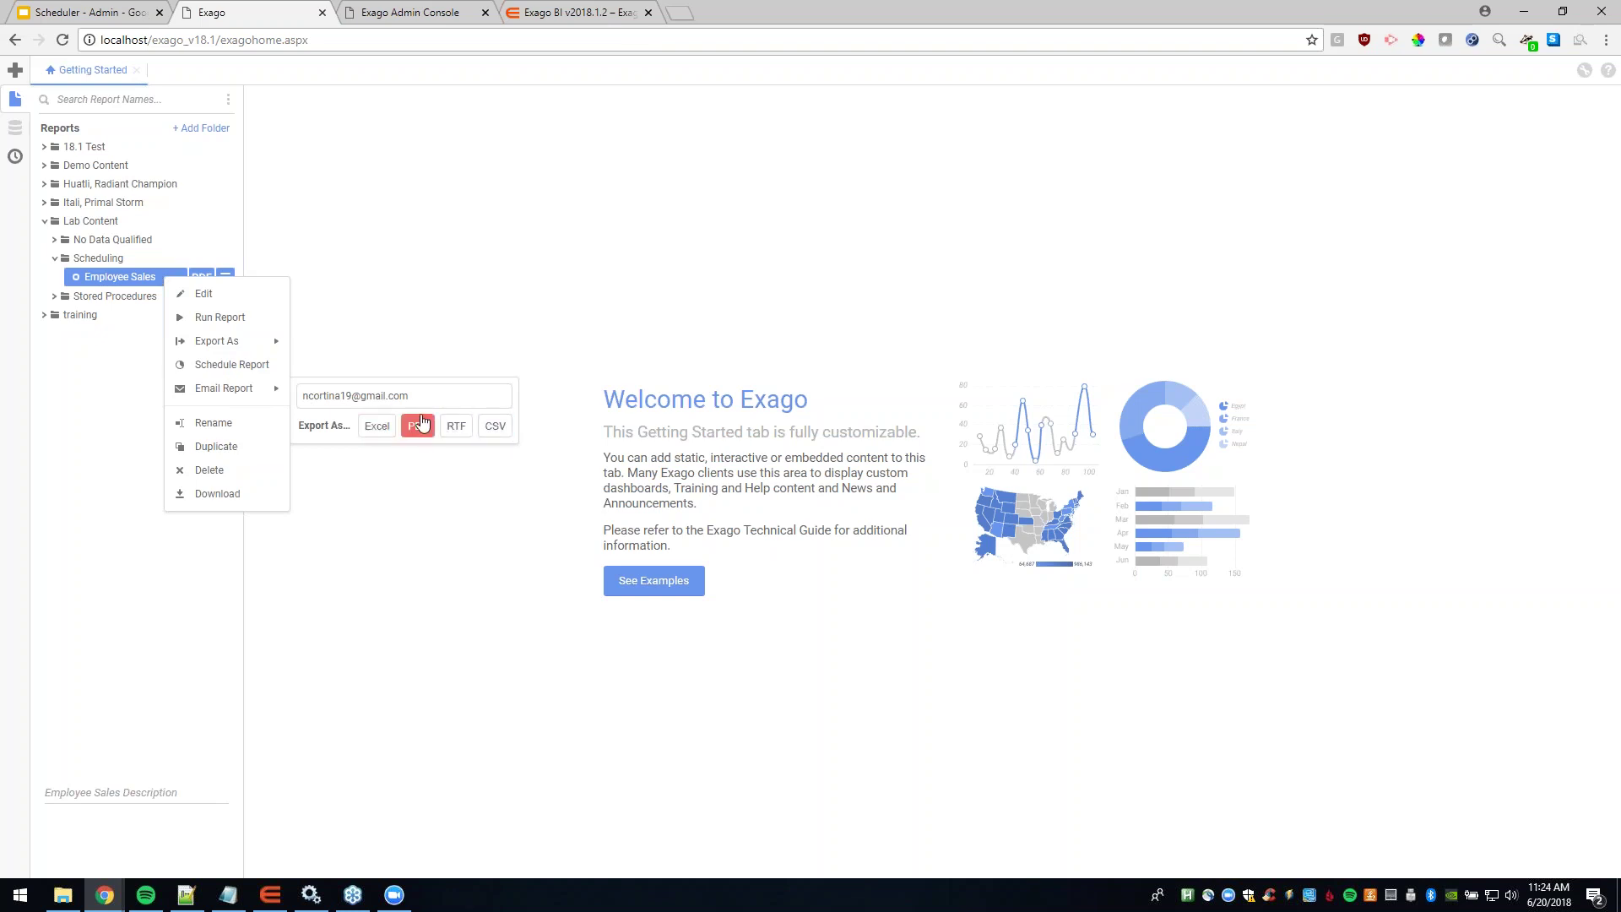
{"action": "left_click", "coordinate": [426, 321]}
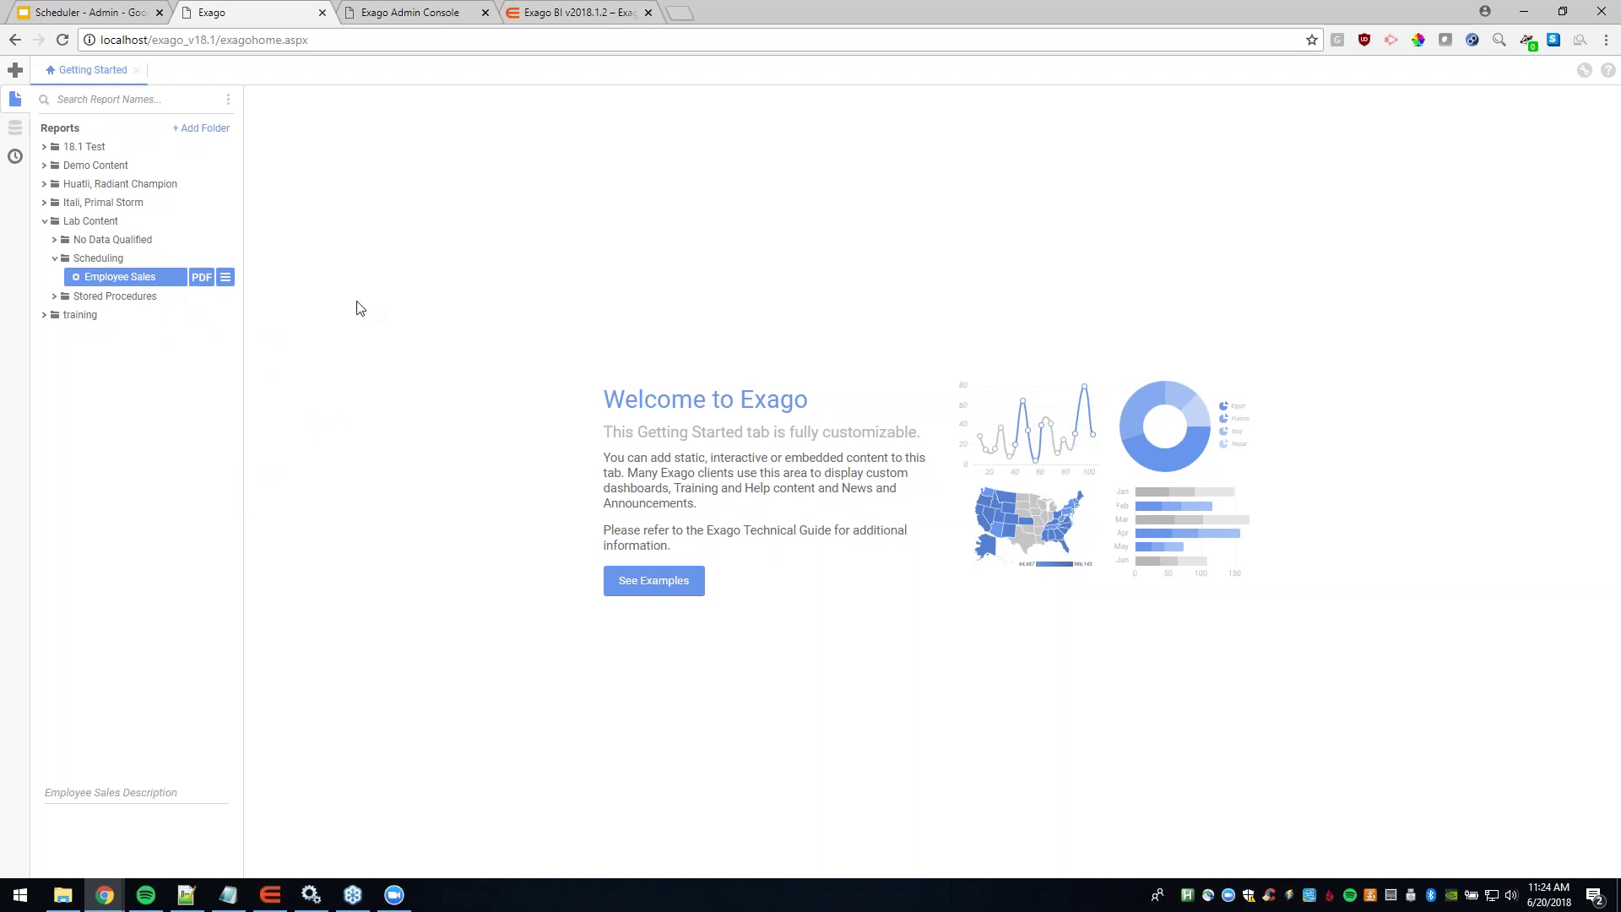
Step: Open the non-archived New Schedule for editing from the scheduled reports manager, turn off Execute Immediately and choose the Weekly recurrence pattern
{"action": "left_click", "coordinate": [14, 167]}
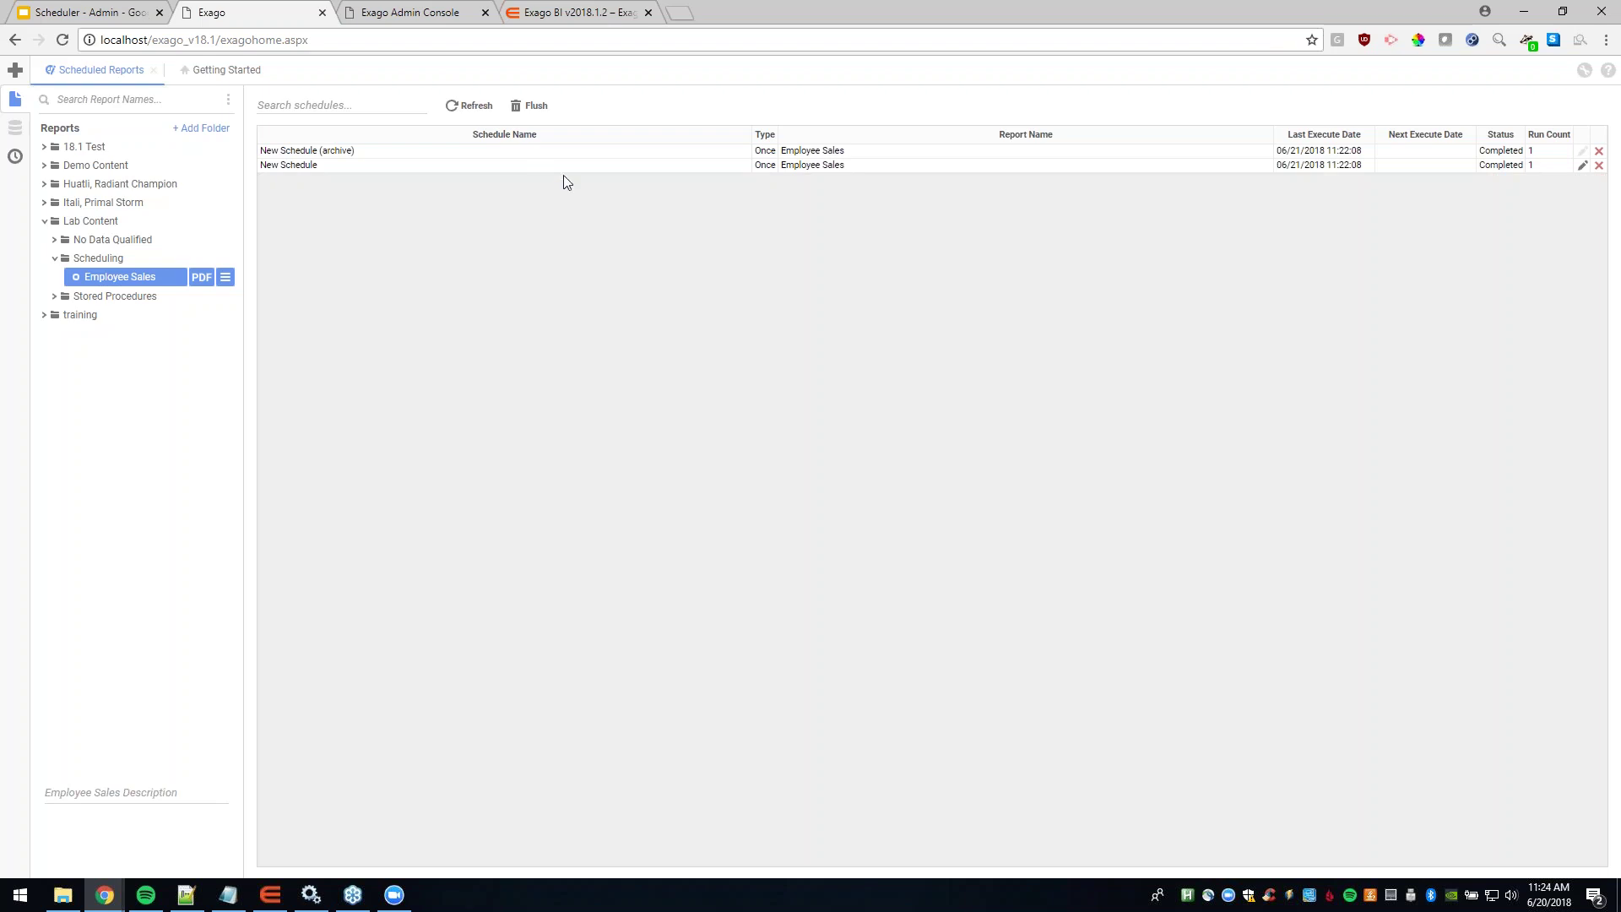
{"action": "left_click", "coordinate": [1581, 169]}
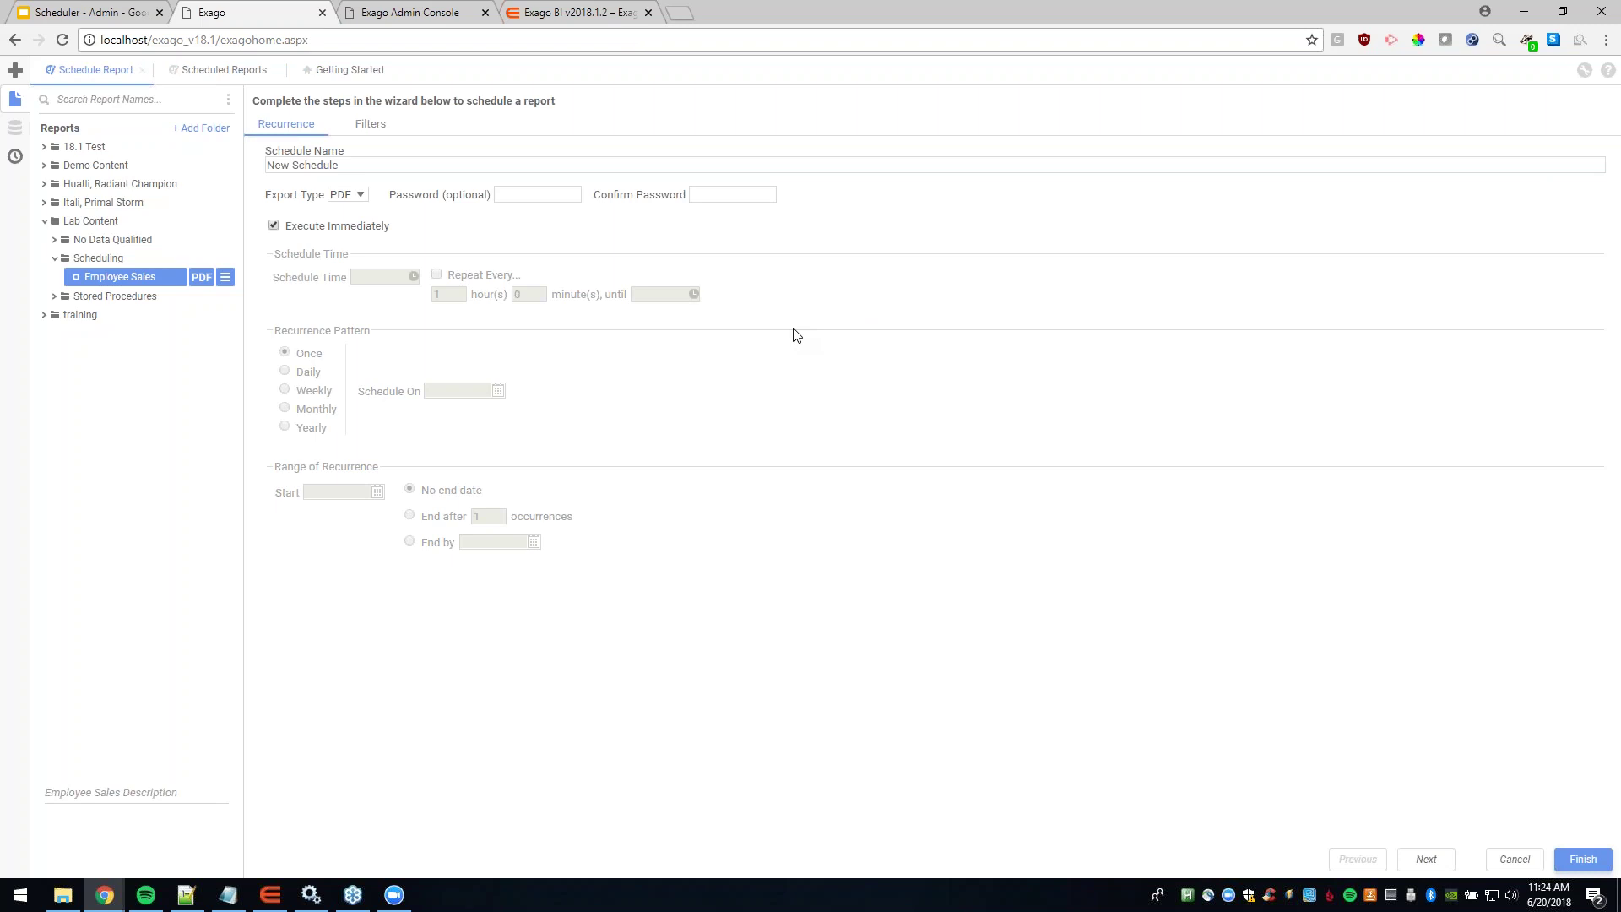
{"action": "left_click", "coordinate": [274, 226]}
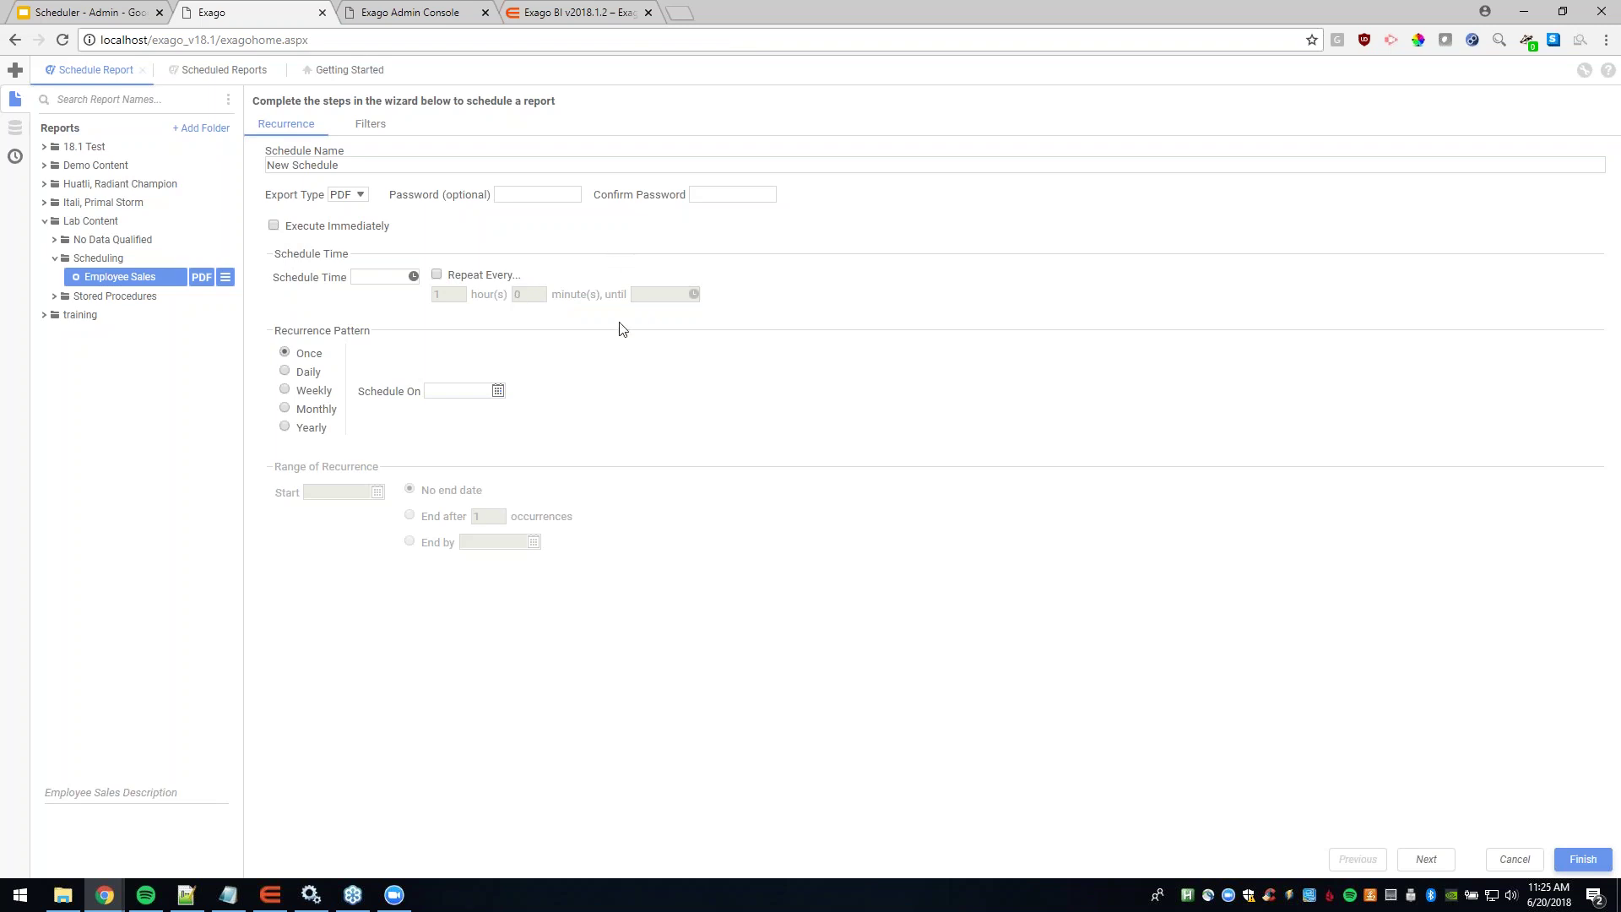
{"action": "left_click", "coordinate": [286, 391]}
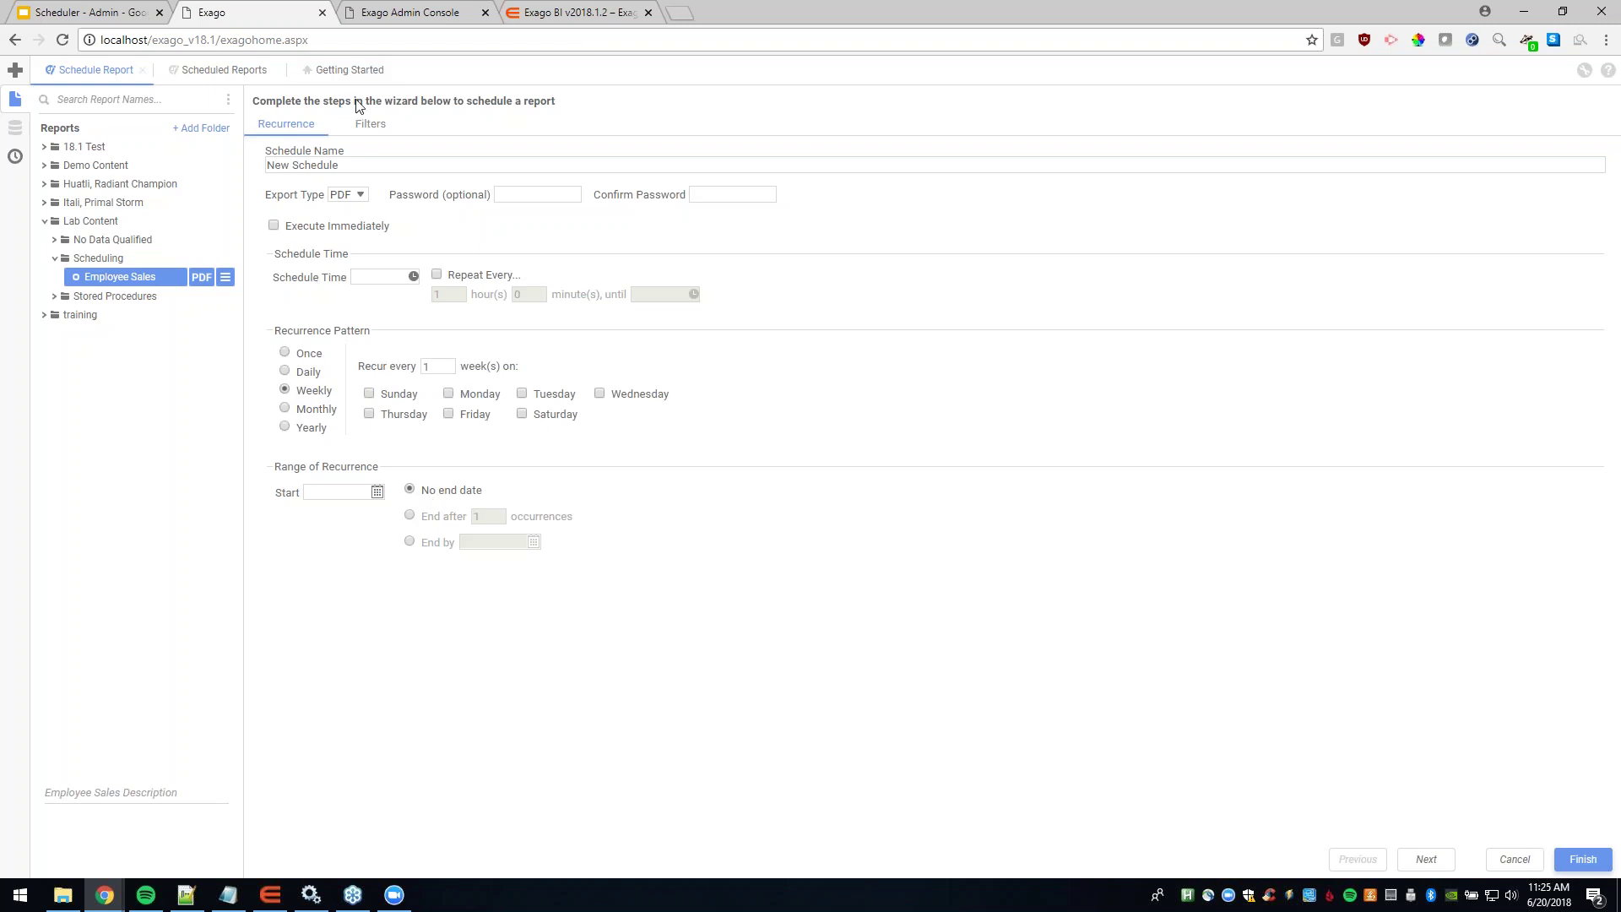
Step: Return to the Admin Console and review the choices offered for Scheduler Manager User View Level
{"action": "left_click", "coordinate": [403, 12]}
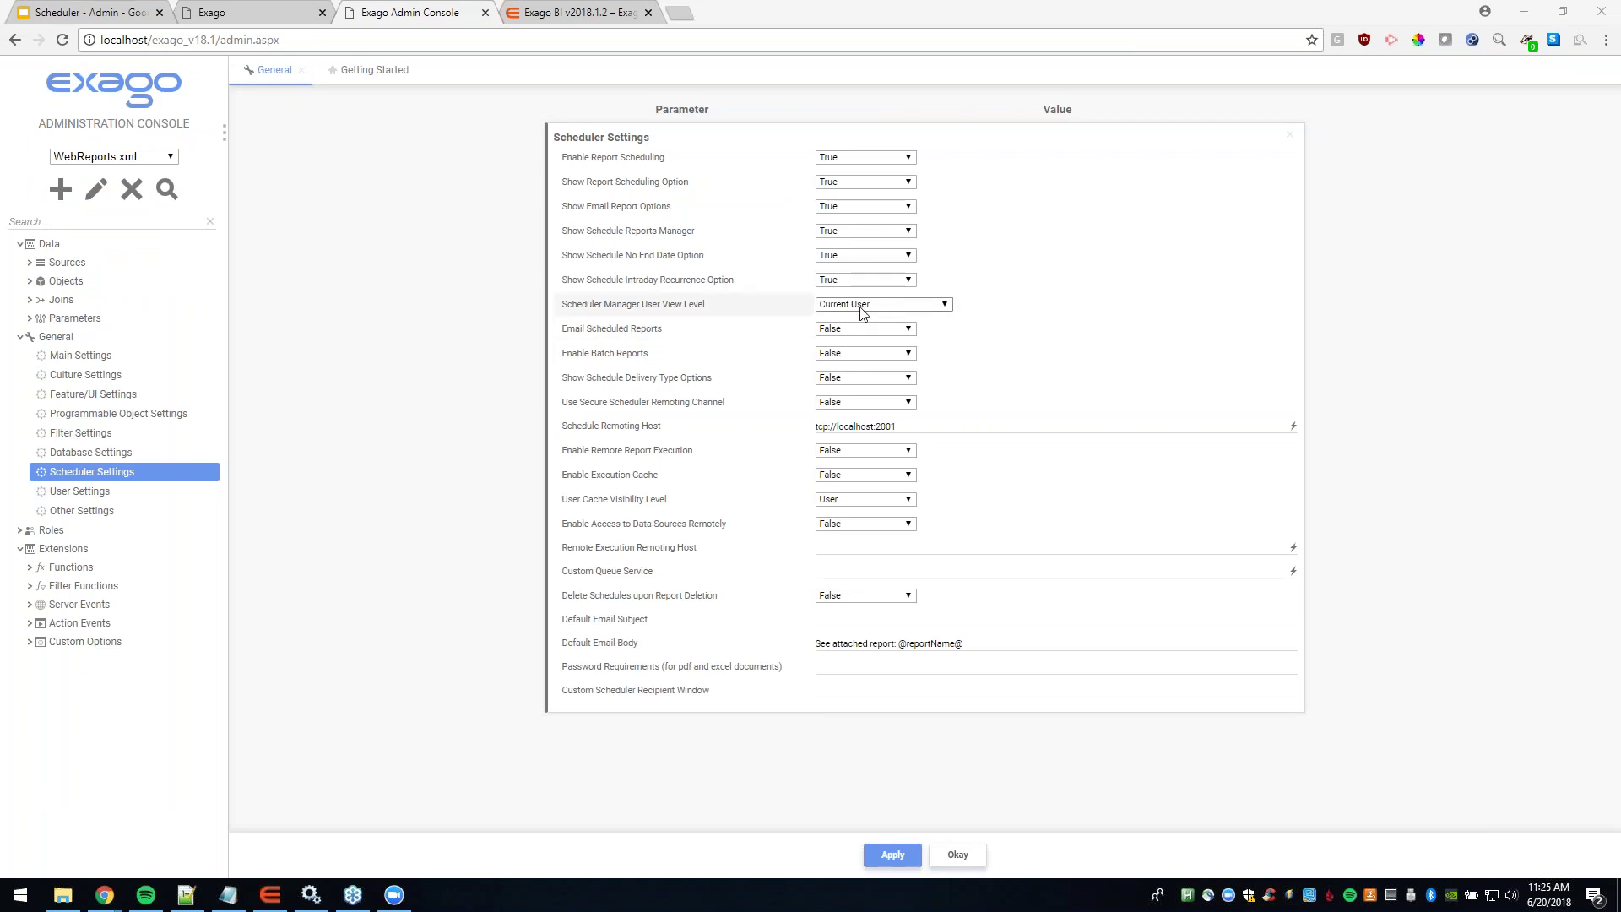
{"action": "mouse_move", "coordinate": [655, 314]}
{"action": "left_click", "coordinate": [912, 307]}
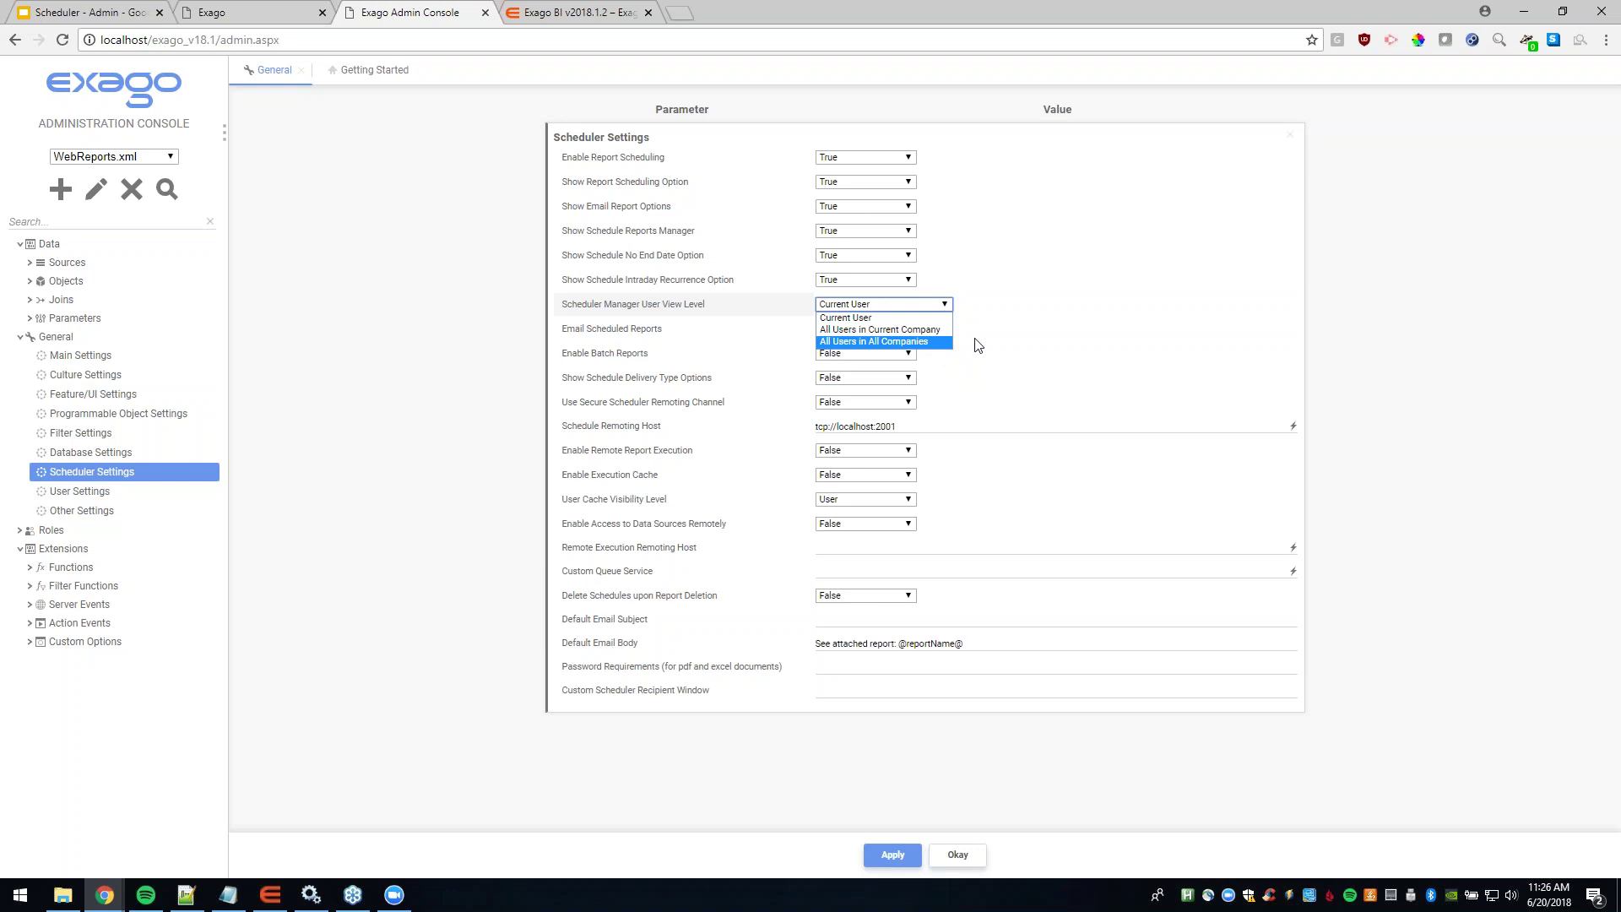
{"action": "left_click", "coordinate": [1047, 319]}
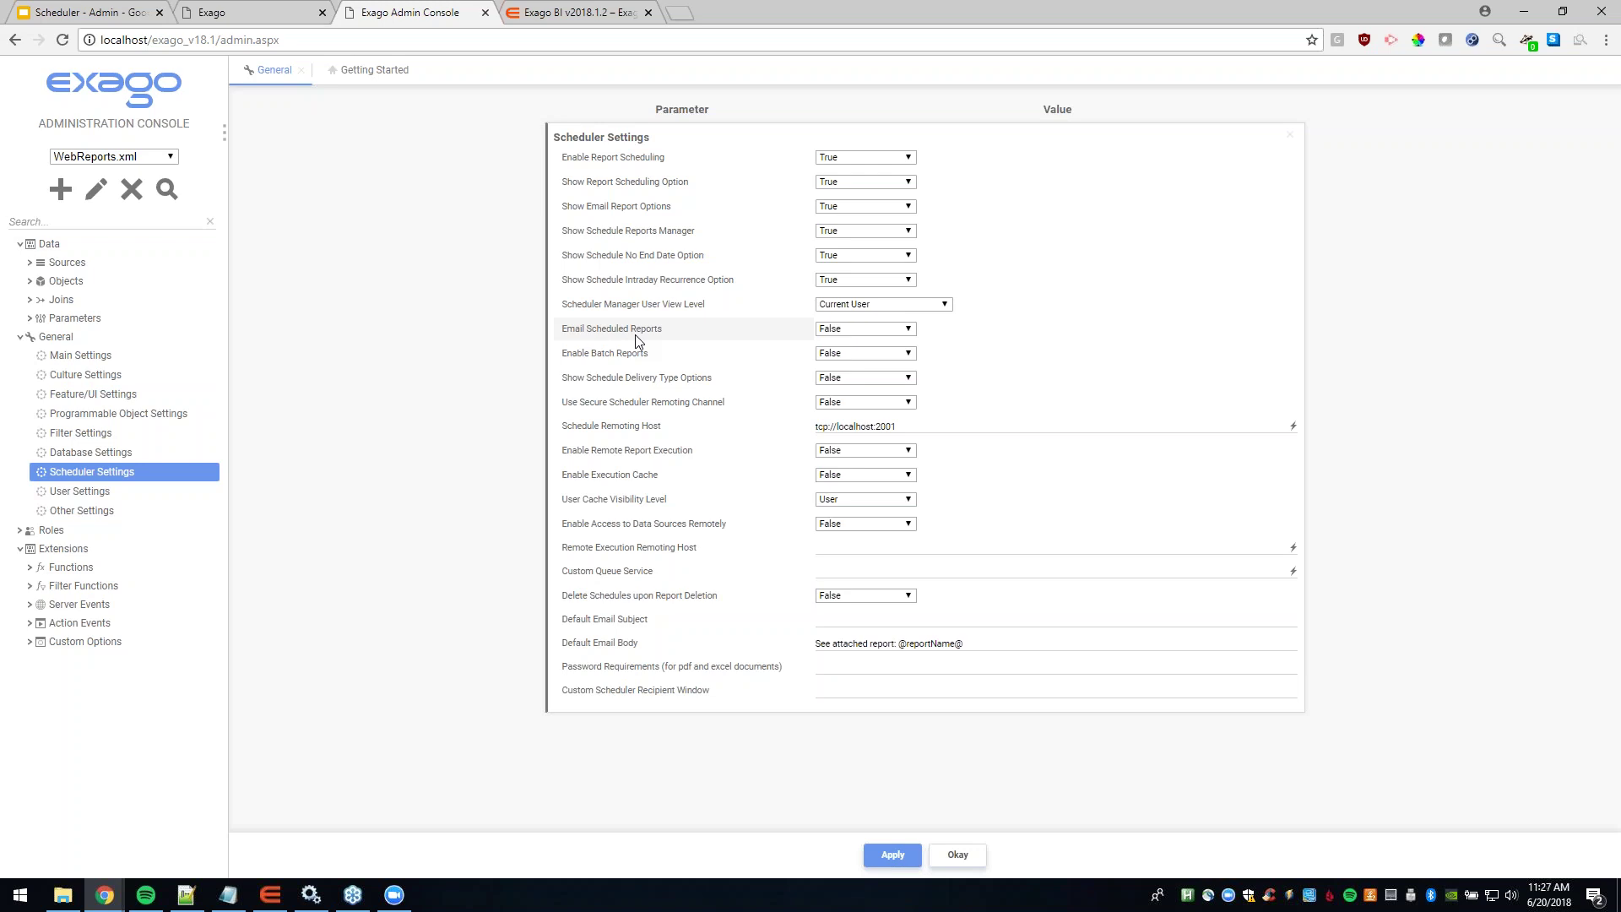
Step: Set Email Scheduled Reports, Enable Batch Reports and Show Schedule Delivery Type Options to True and apply the changes
{"action": "left_click", "coordinate": [863, 332]}
{"action": "left_click", "coordinate": [865, 343]}
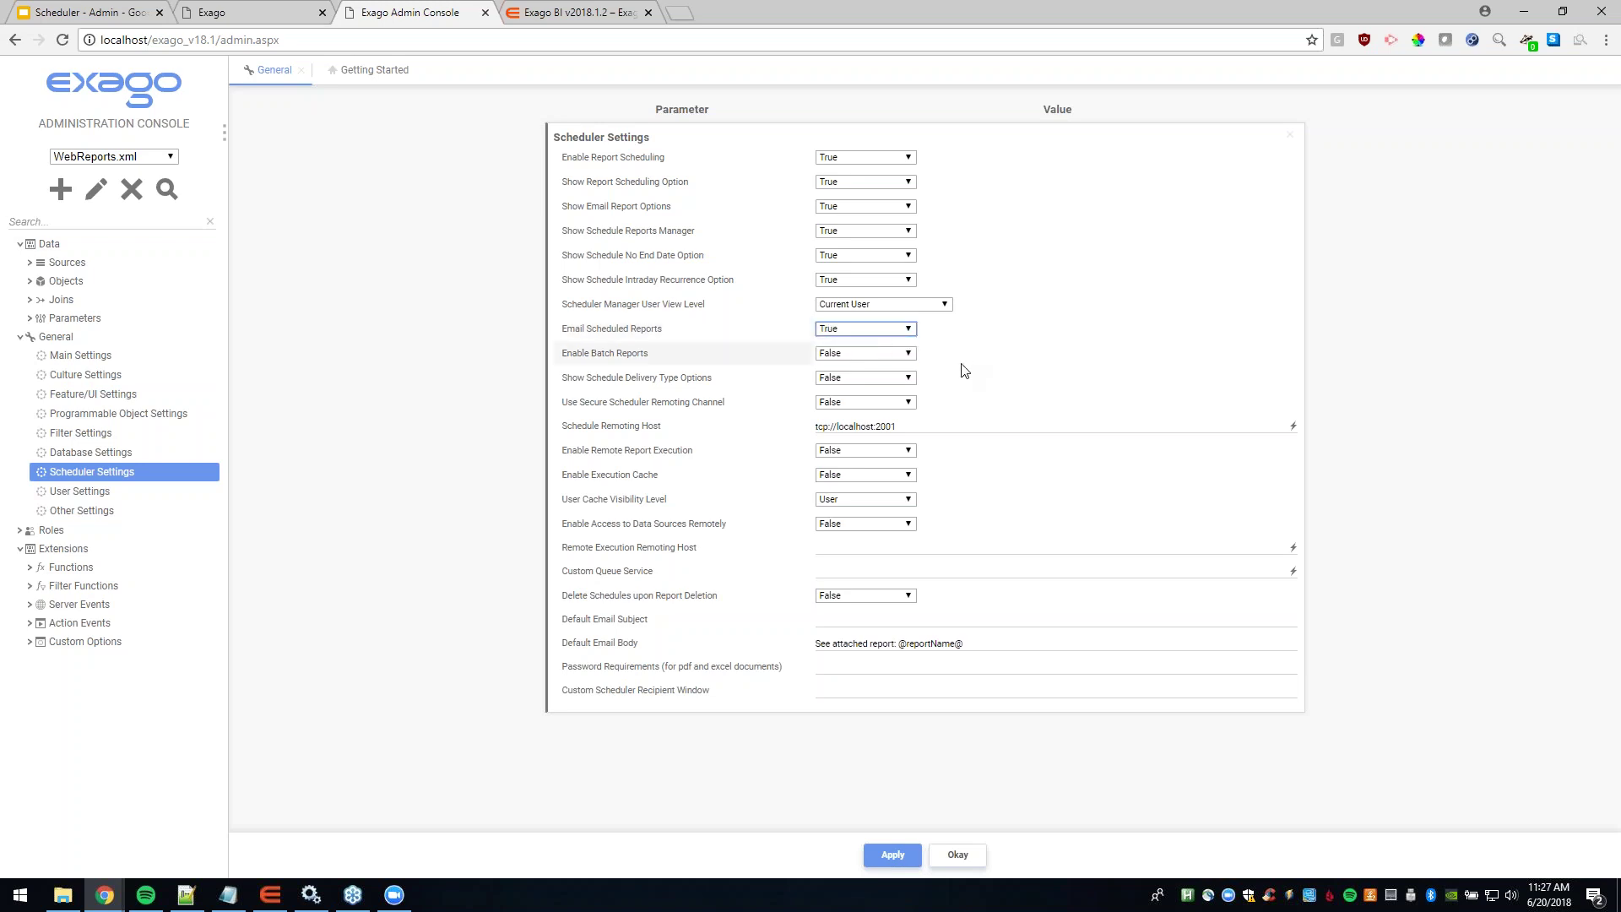
{"action": "left_click", "coordinate": [905, 355]}
{"action": "left_click", "coordinate": [907, 367]}
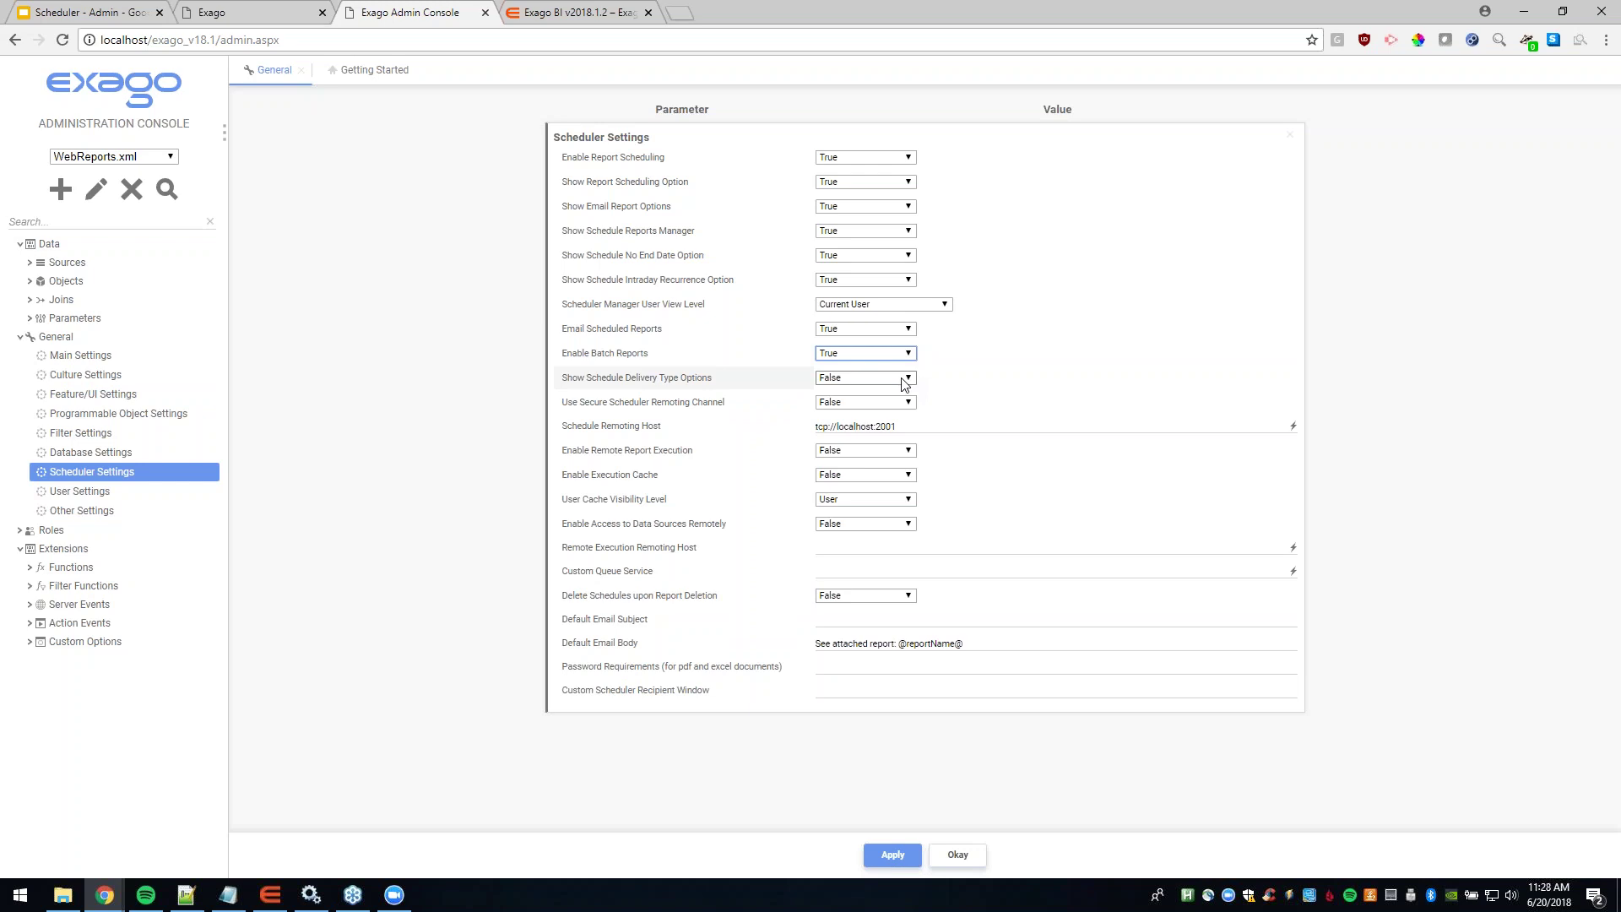
{"action": "left_click", "coordinate": [903, 380]}
{"action": "left_click", "coordinate": [895, 390]}
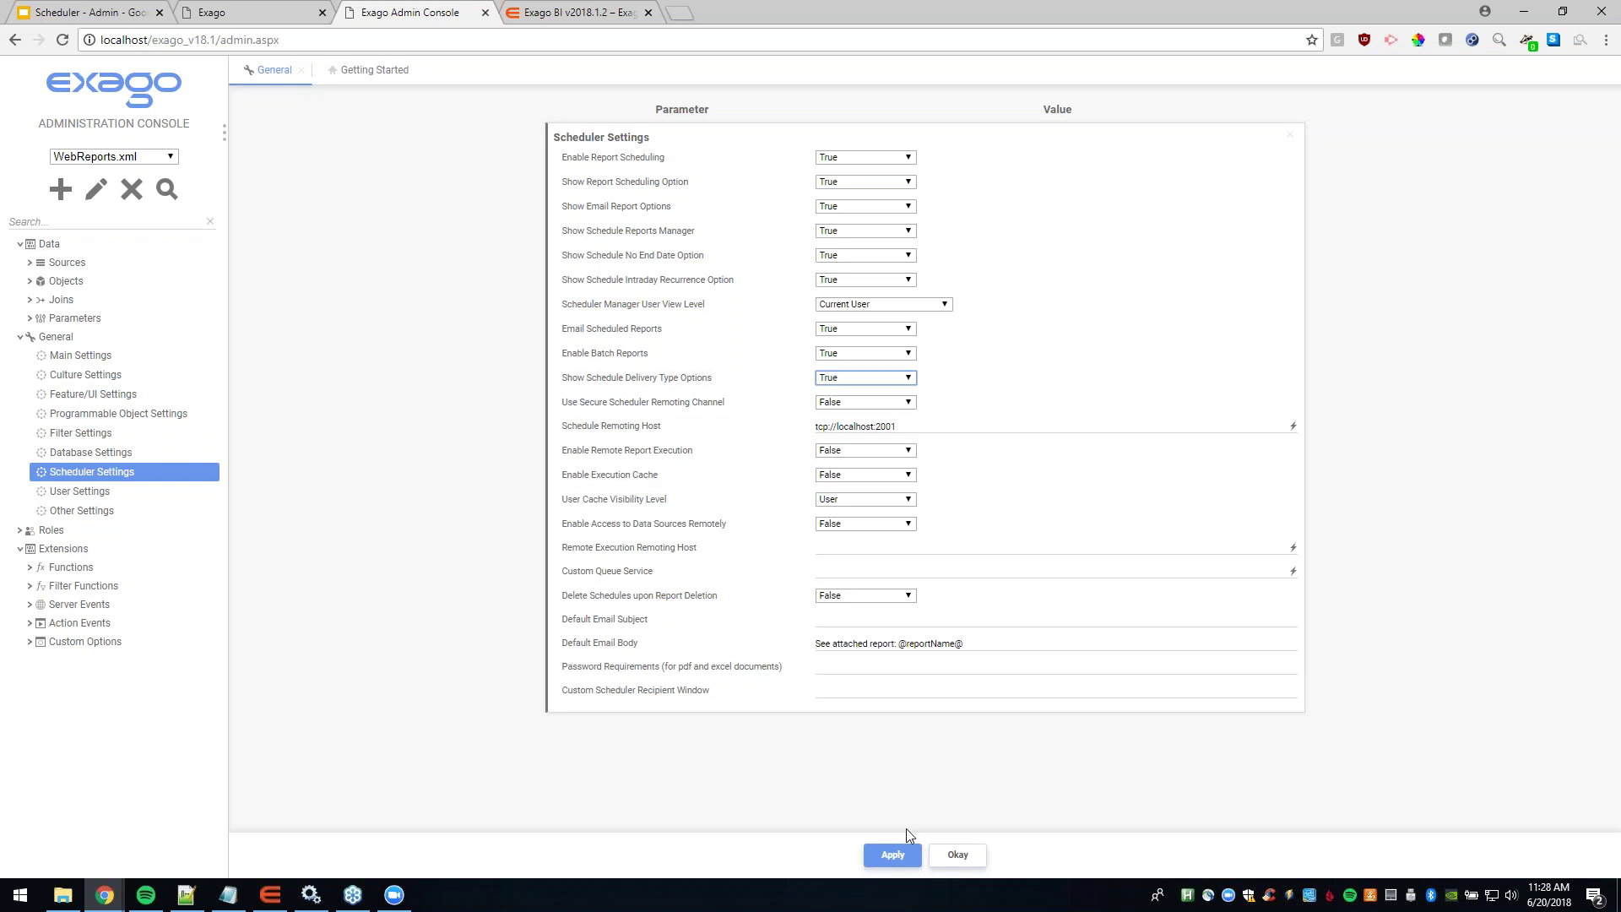
{"action": "left_click", "coordinate": [891, 859]}
Step: Reload the Exago application and start a schedule for the Employee Sales report in Lab Content's Scheduling folder
{"action": "left_click", "coordinate": [243, 15]}
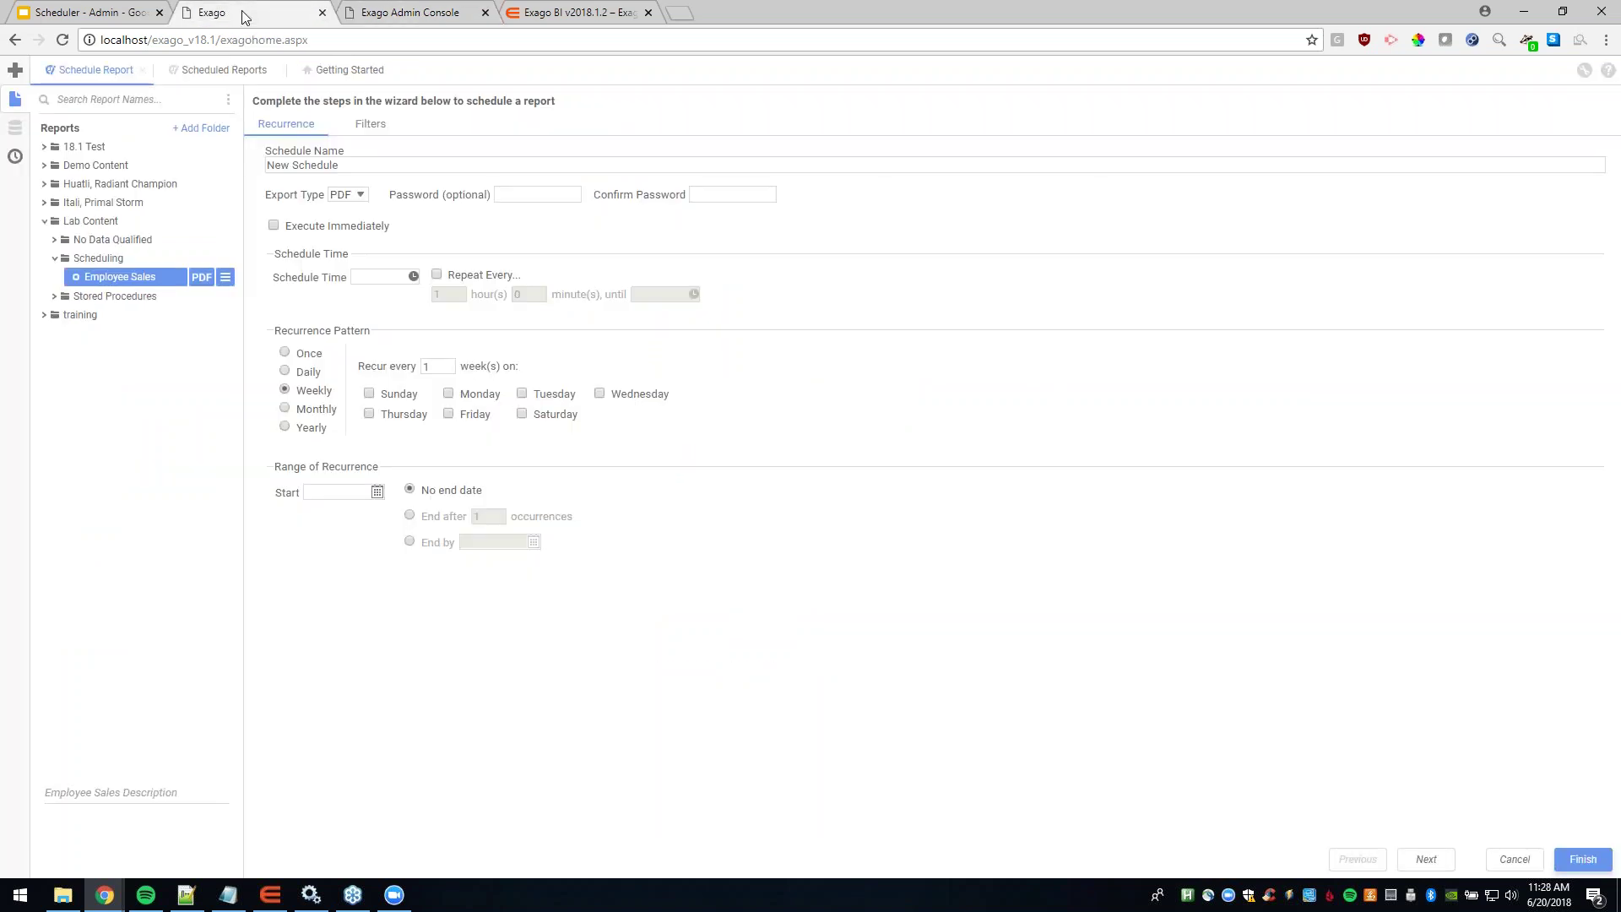
{"action": "left_click", "coordinate": [62, 41]}
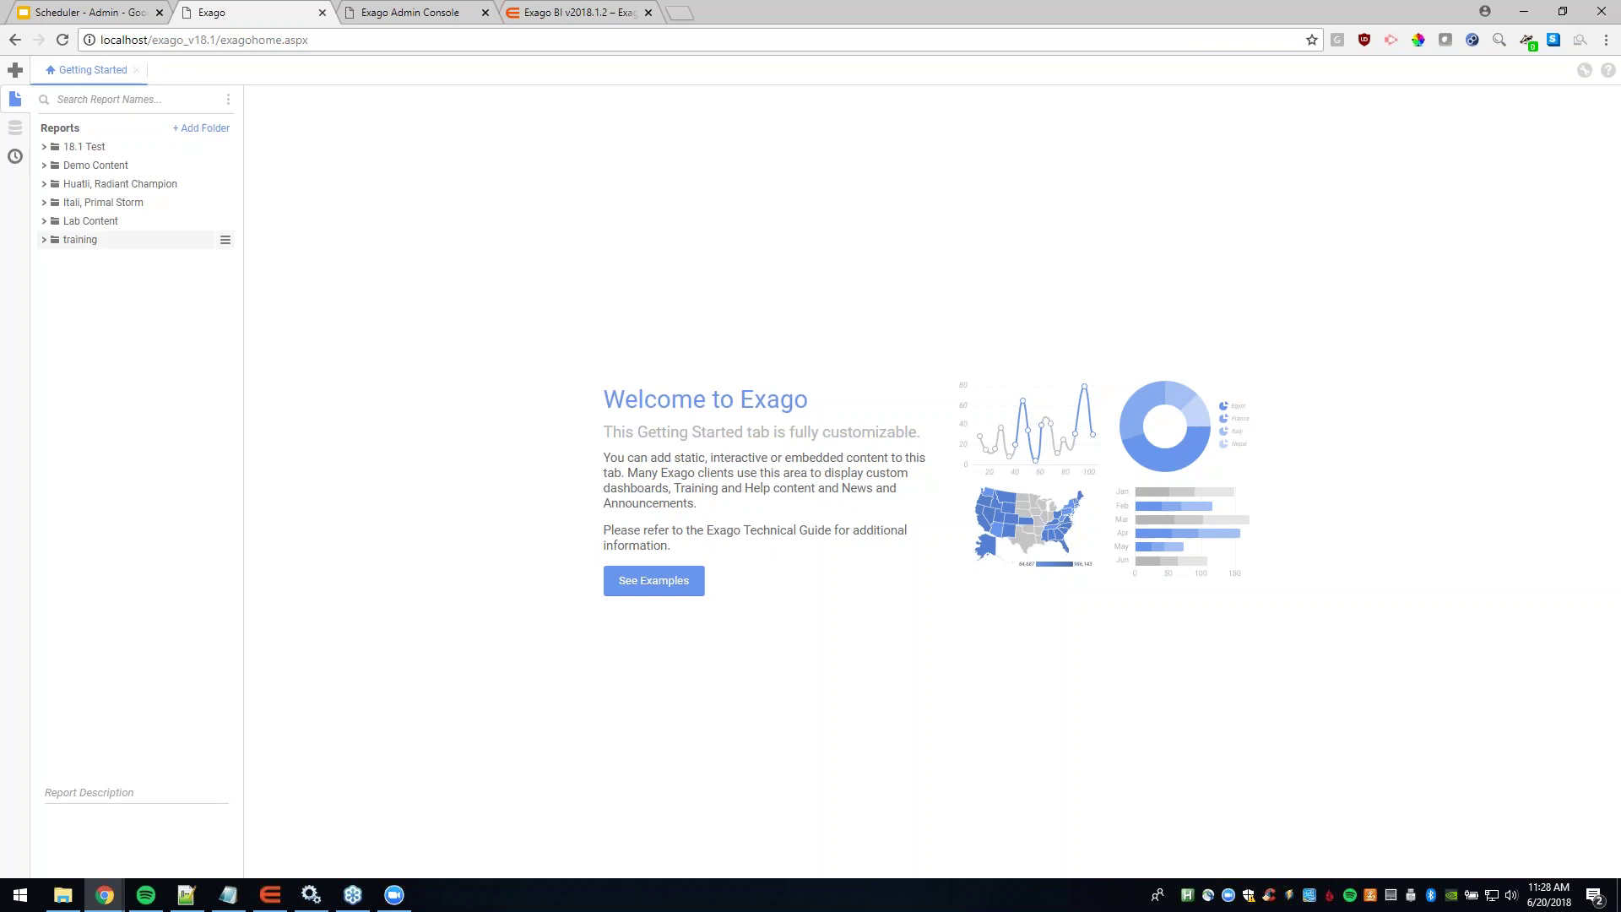
{"action": "left_click", "coordinate": [45, 221]}
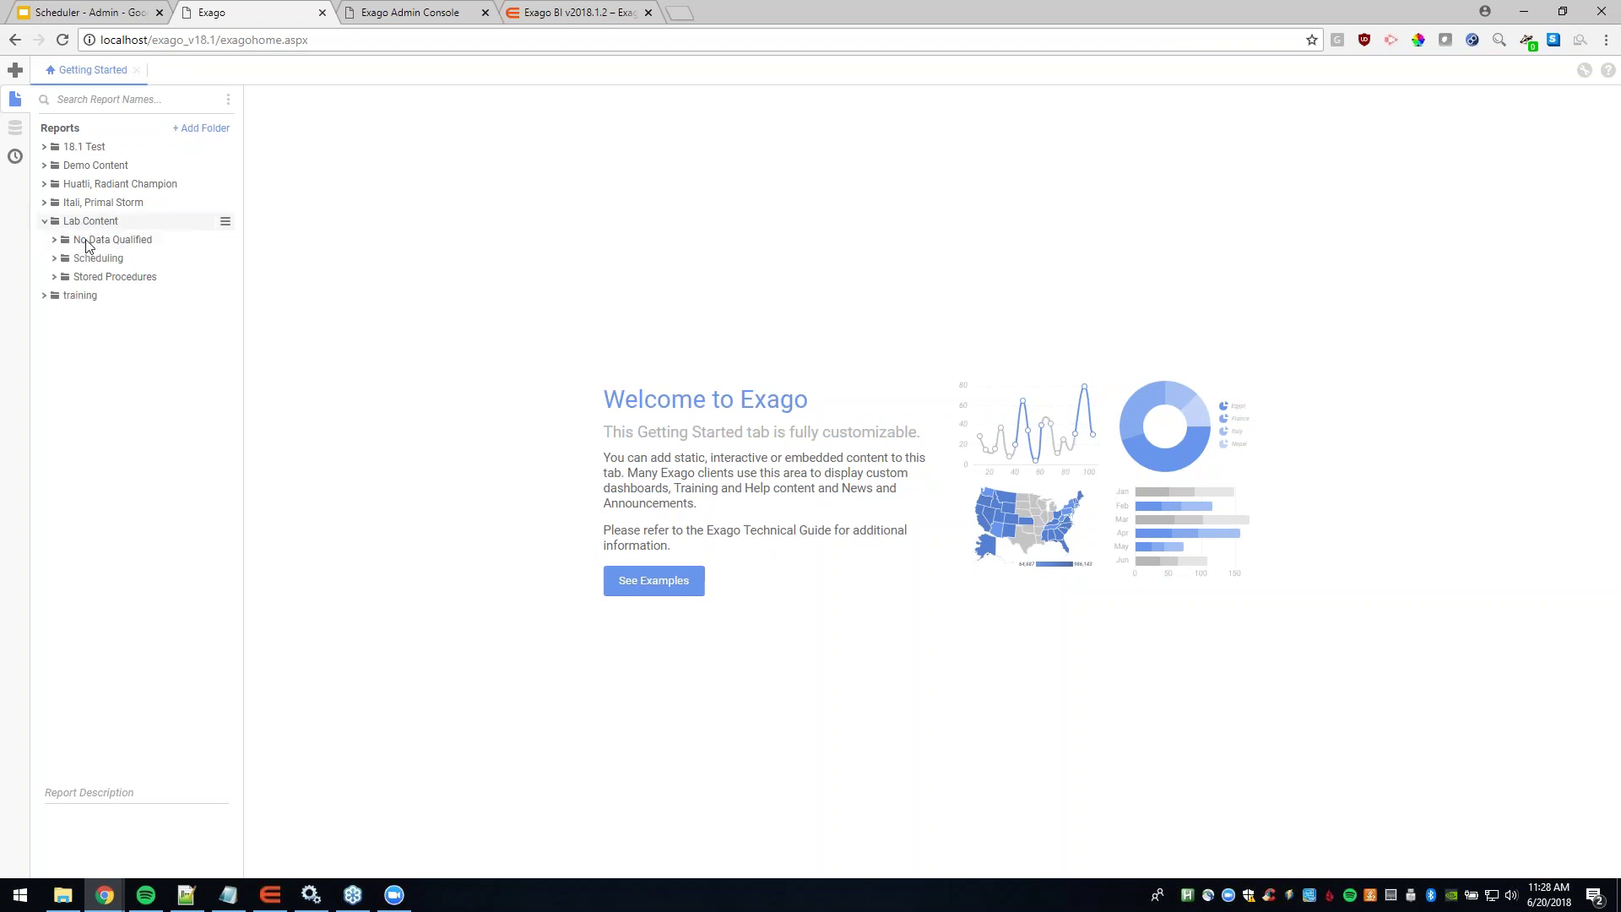
{"action": "left_click", "coordinate": [54, 258]}
{"action": "left_click", "coordinate": [119, 278]}
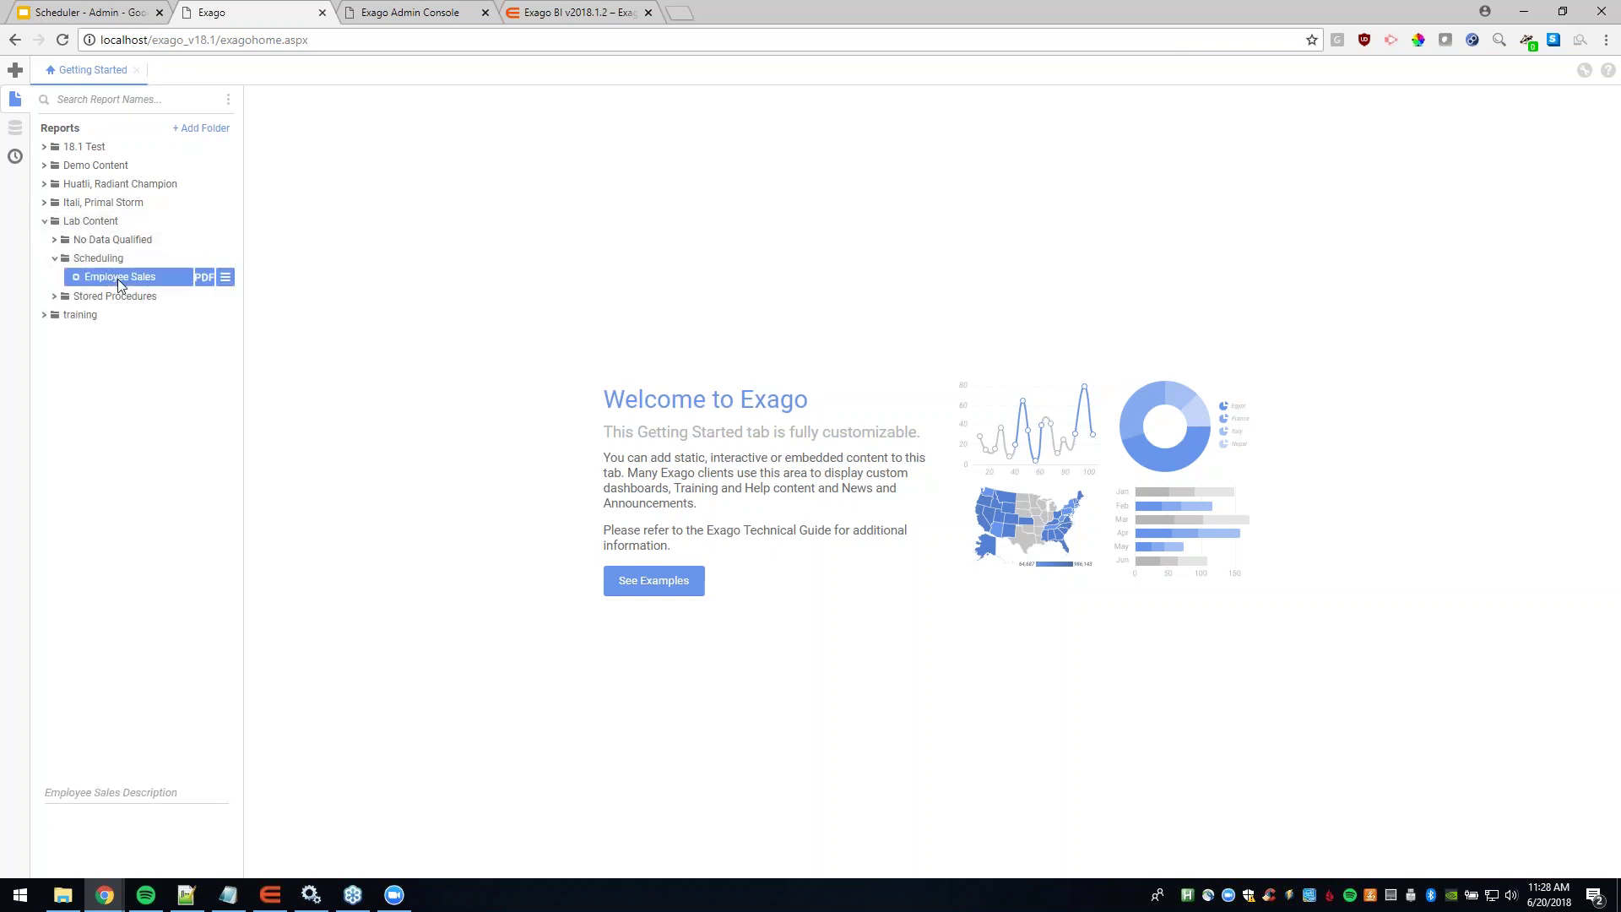
{"action": "right_click", "coordinate": [127, 277]}
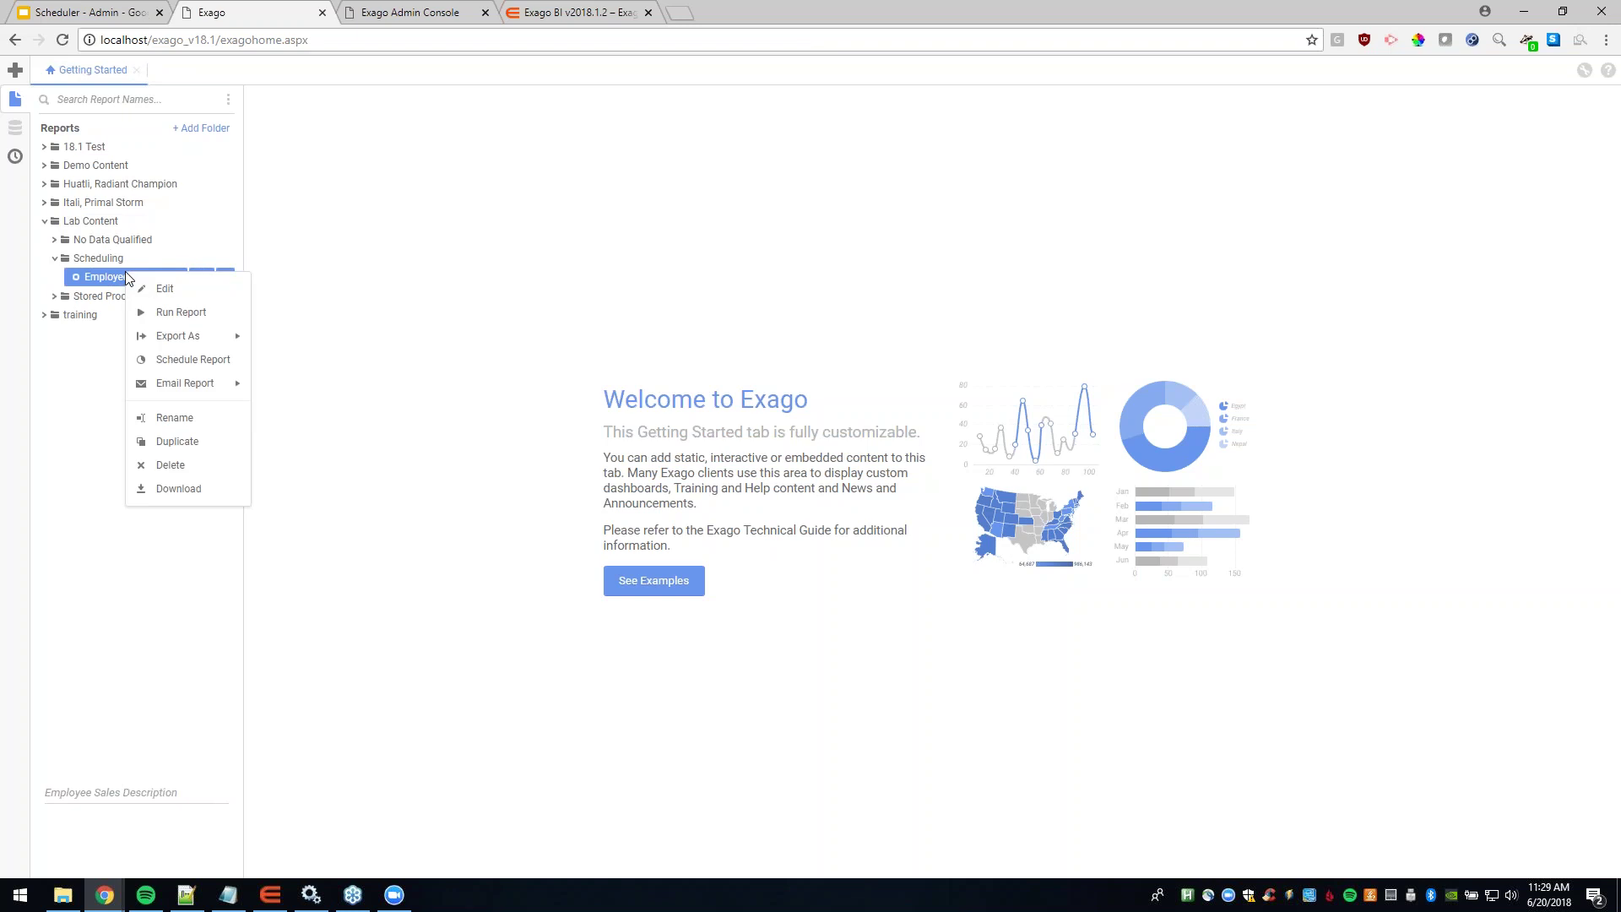
{"action": "left_click", "coordinate": [196, 361]}
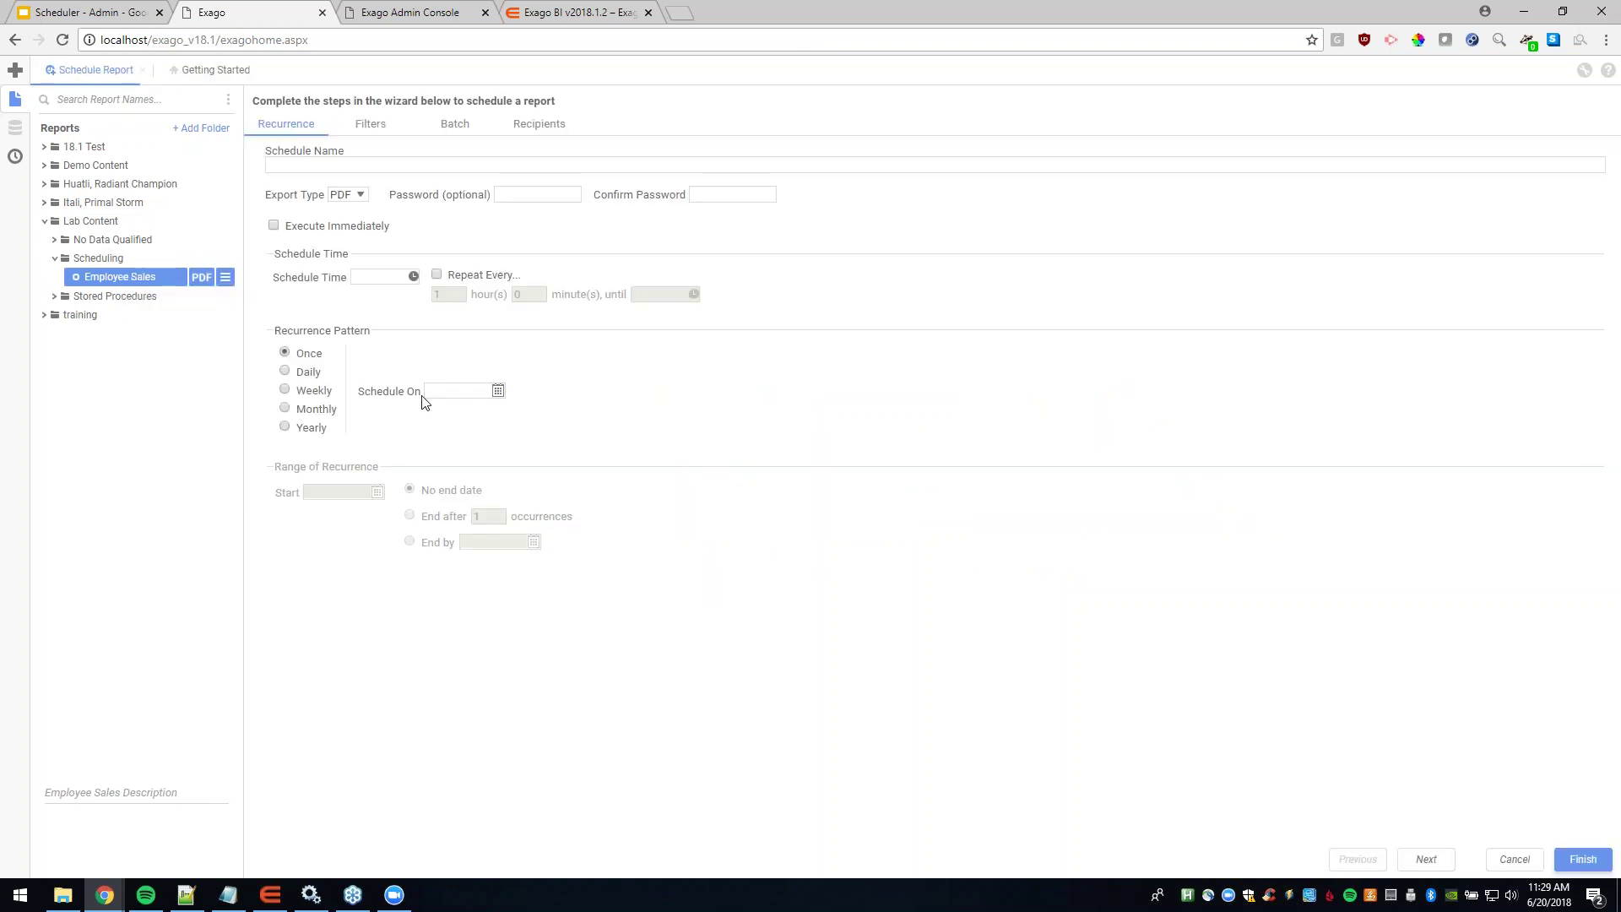
Step: Set the schedule to Execute Immediately and name it "New Schedule"
{"action": "left_click", "coordinate": [274, 225]}
{"action": "left_click", "coordinate": [326, 164]}
{"action": "type", "text": "N"}
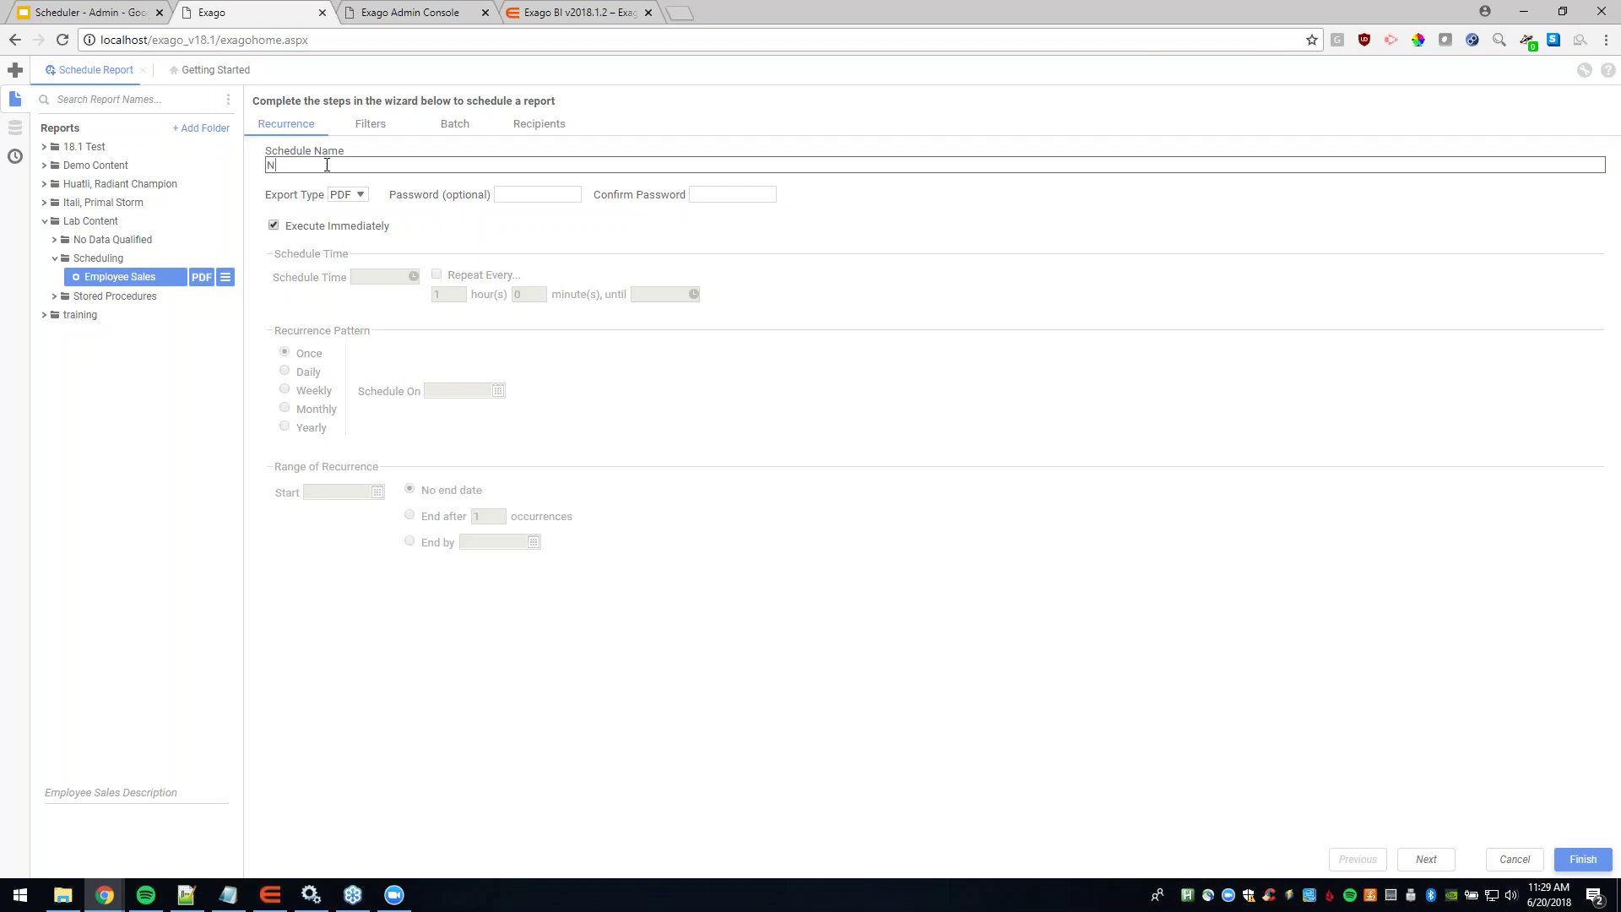
{"action": "type", "text": "ew Schedule"}
Step: Review the schedule's filter fields and batch settings, switching Run as Batch Report on and off again
{"action": "left_click", "coordinate": [369, 129]}
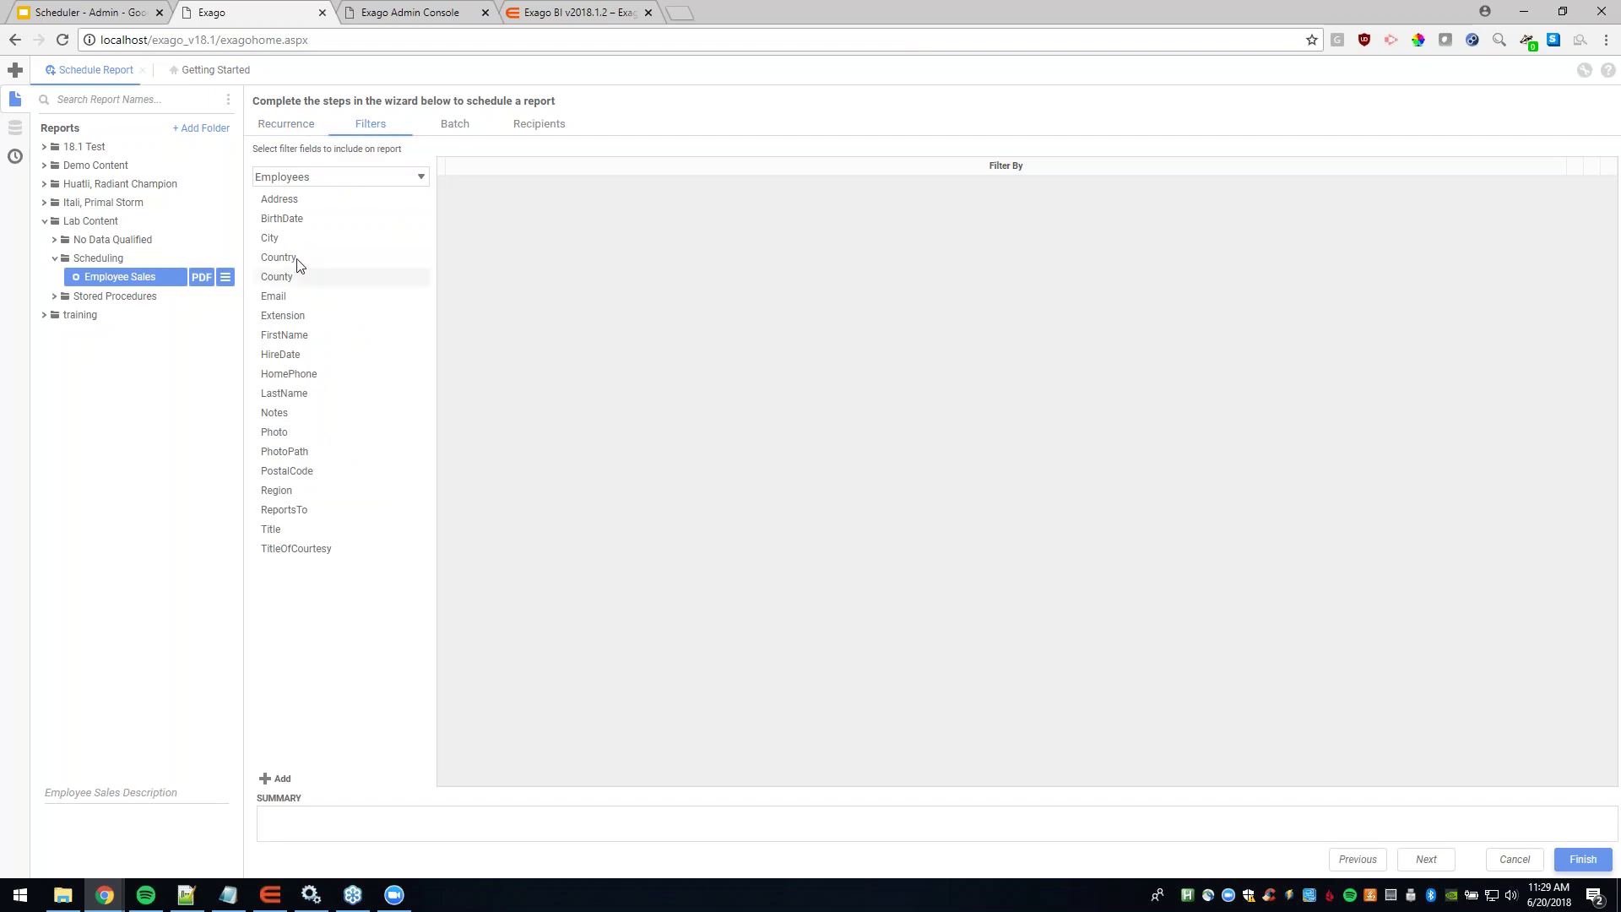
{"action": "left_click", "coordinate": [452, 135]}
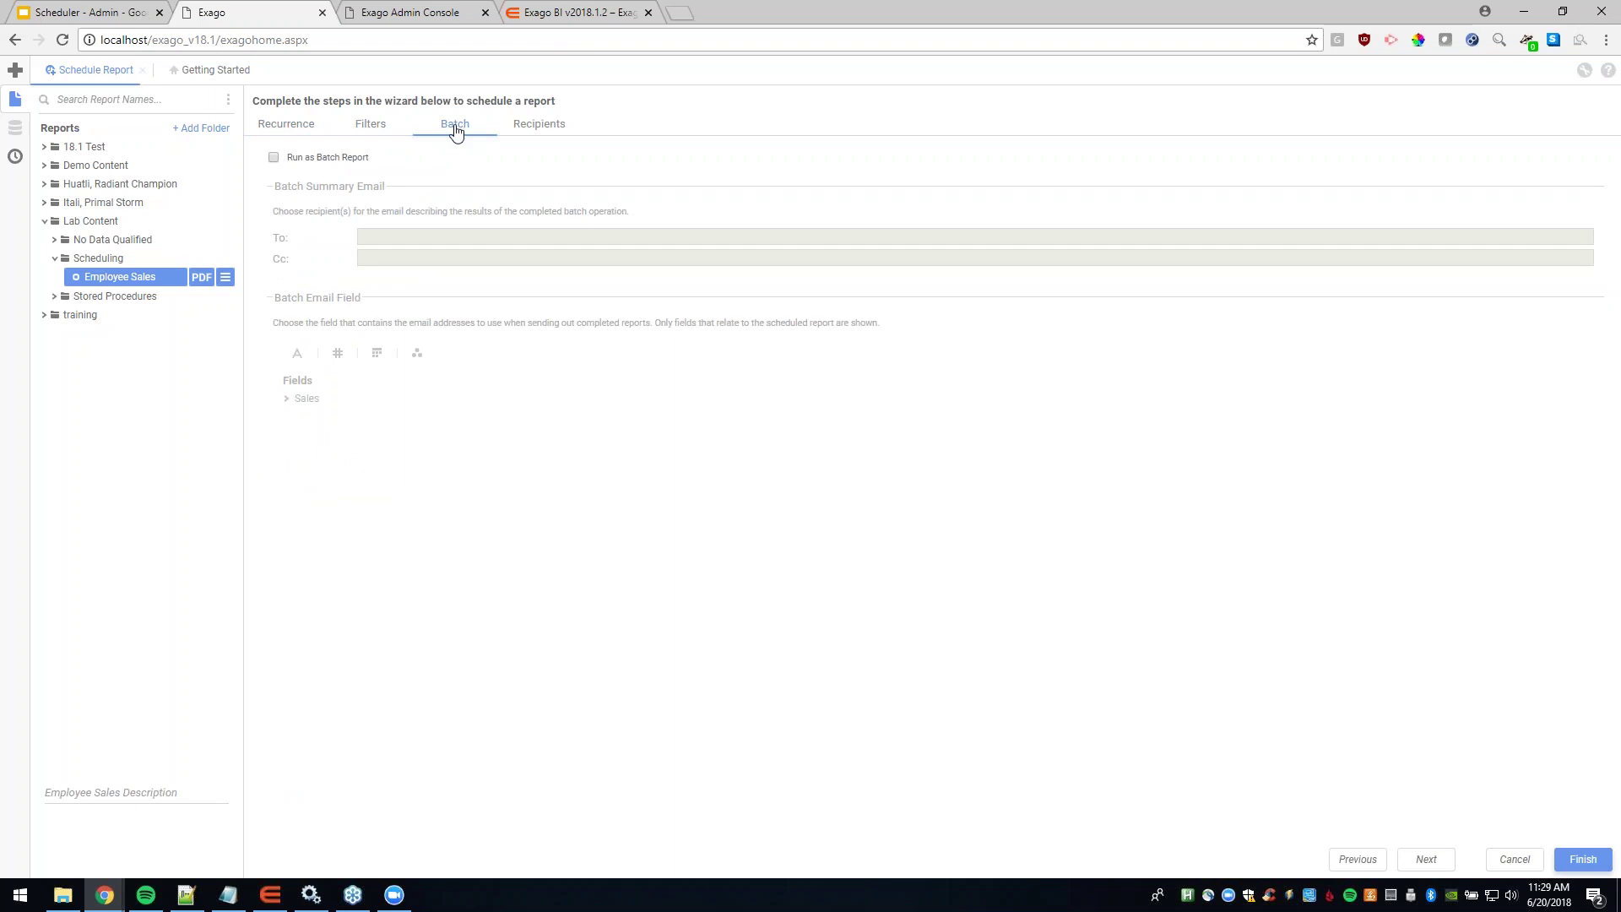
{"action": "left_click", "coordinate": [276, 158]}
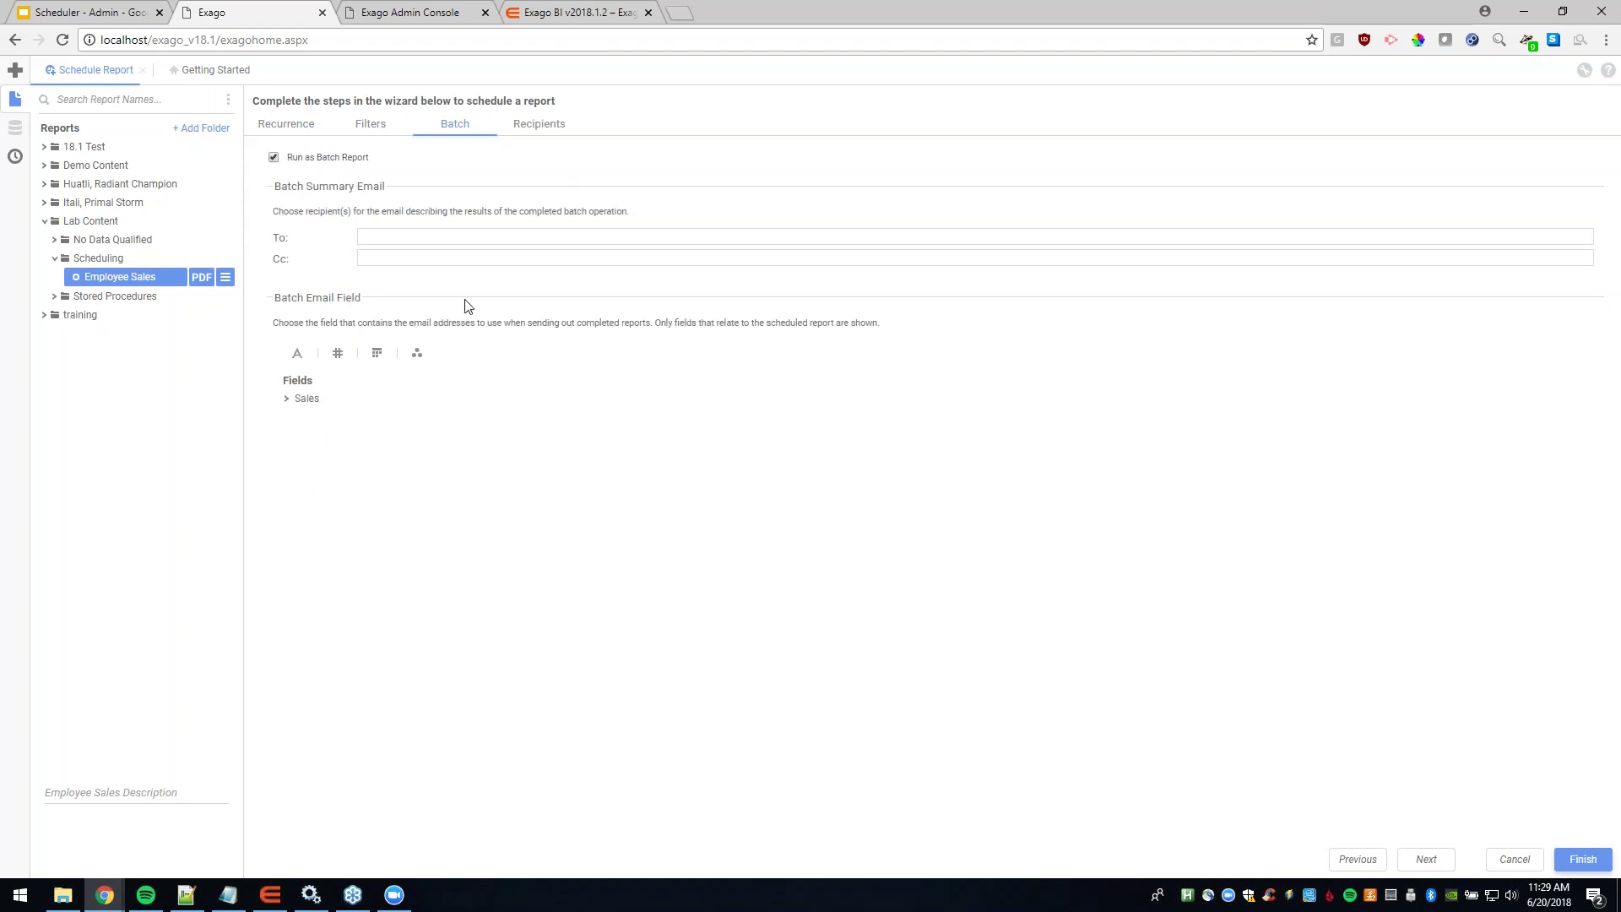
{"action": "left_click", "coordinate": [274, 157]}
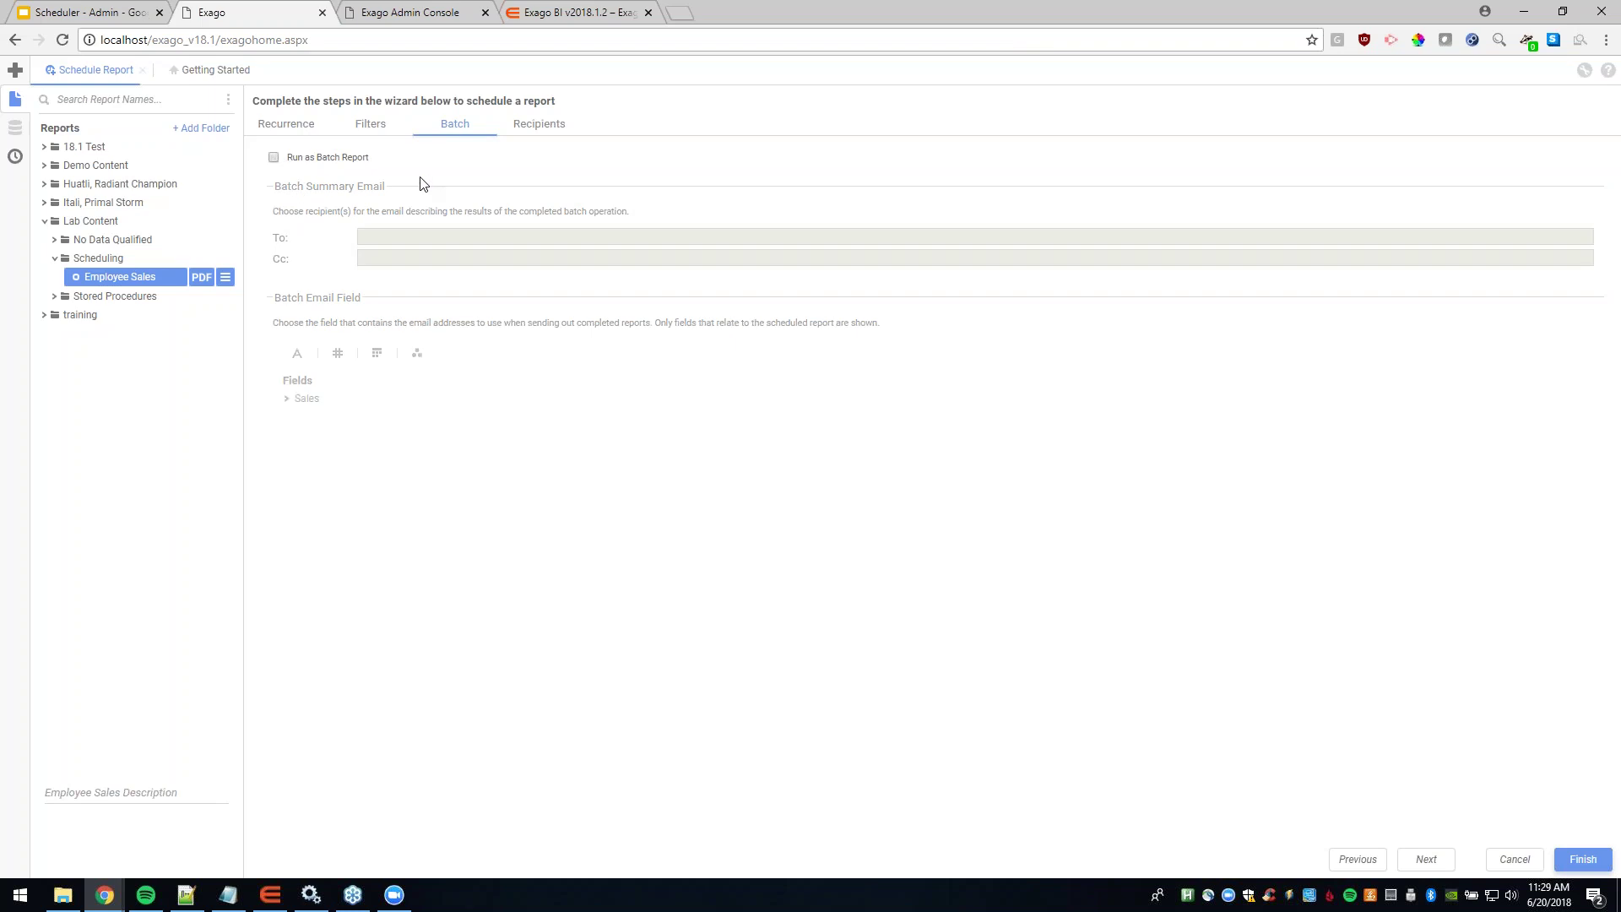
Step: Examine the schedule's recipient options against the Admin Console's scheduler settings, switching Email Results off and on again
{"action": "left_click", "coordinate": [542, 124]}
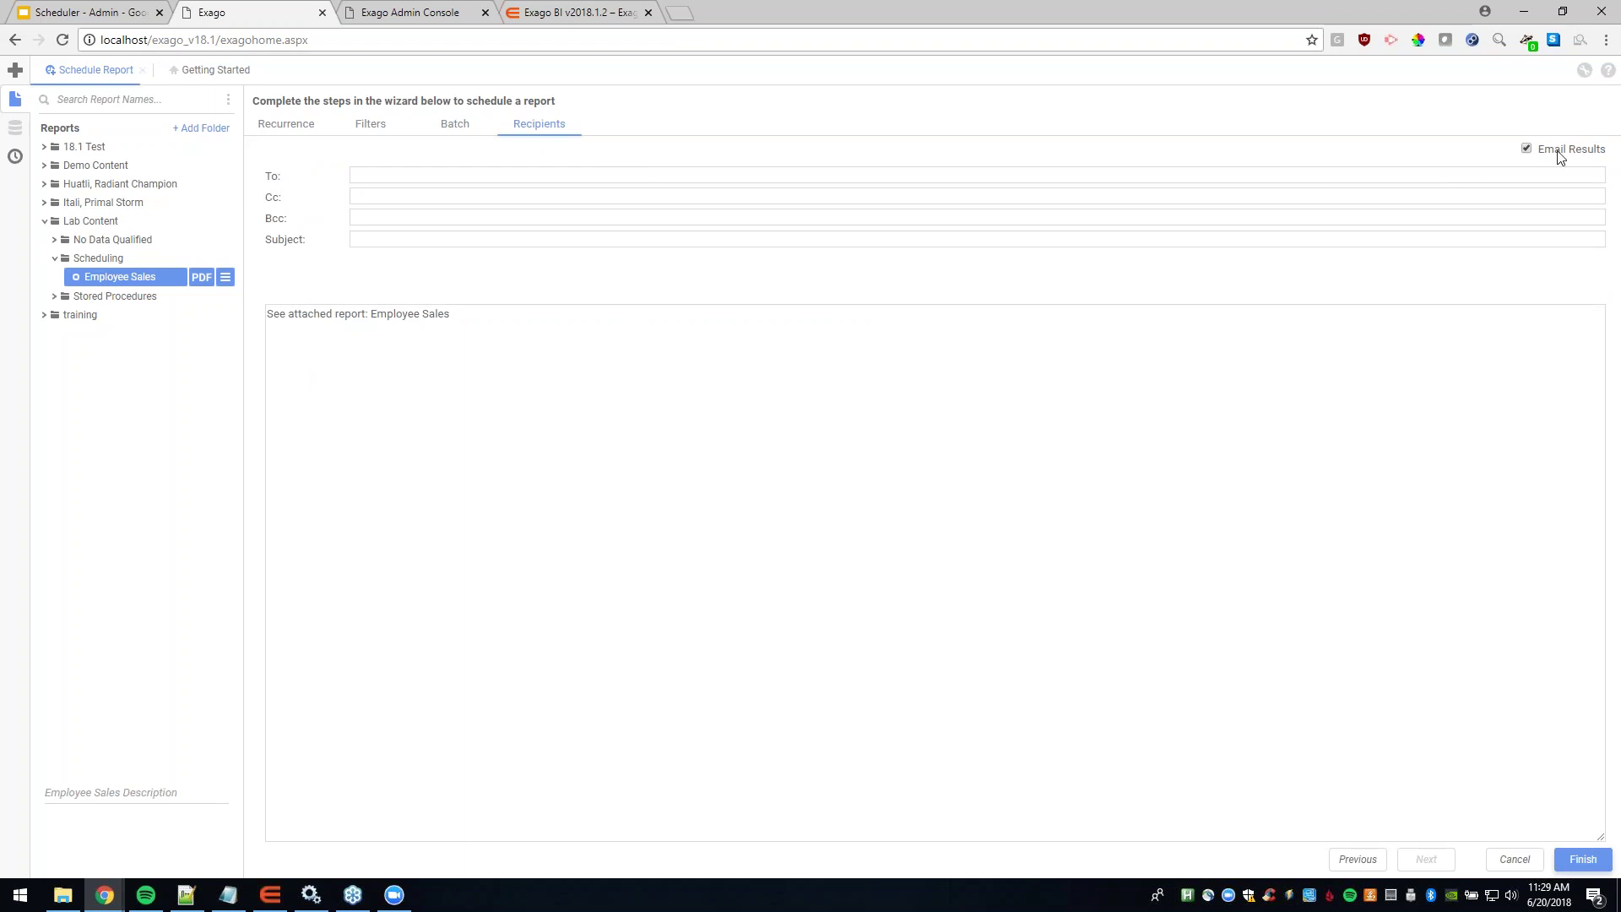
{"action": "left_click", "coordinate": [407, 15]}
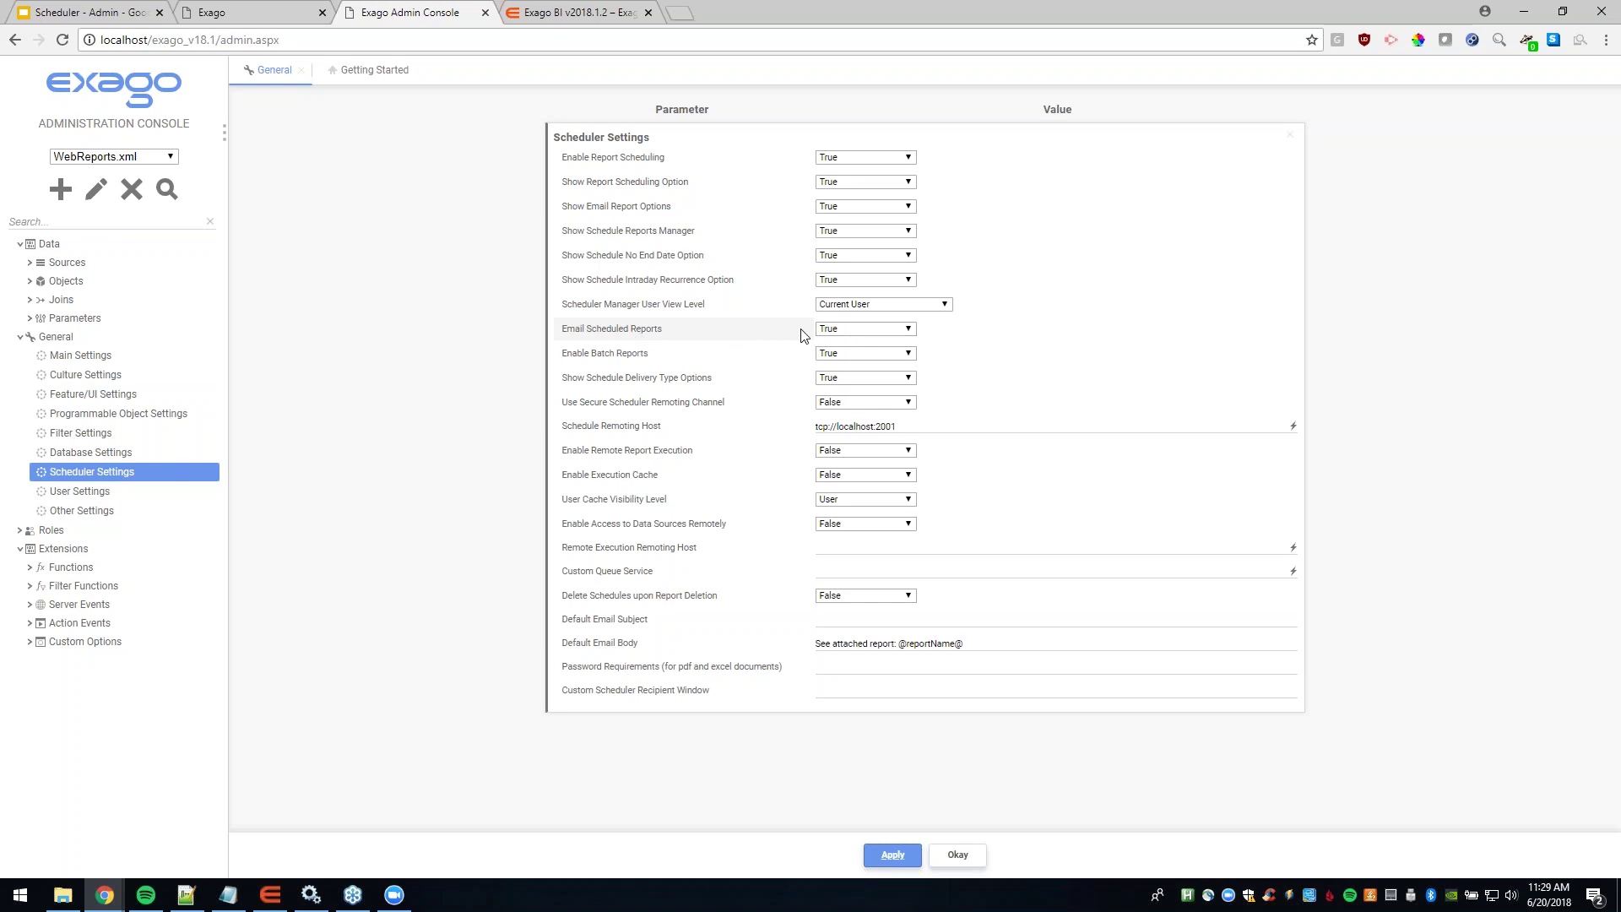
{"action": "left_click", "coordinate": [262, 22]}
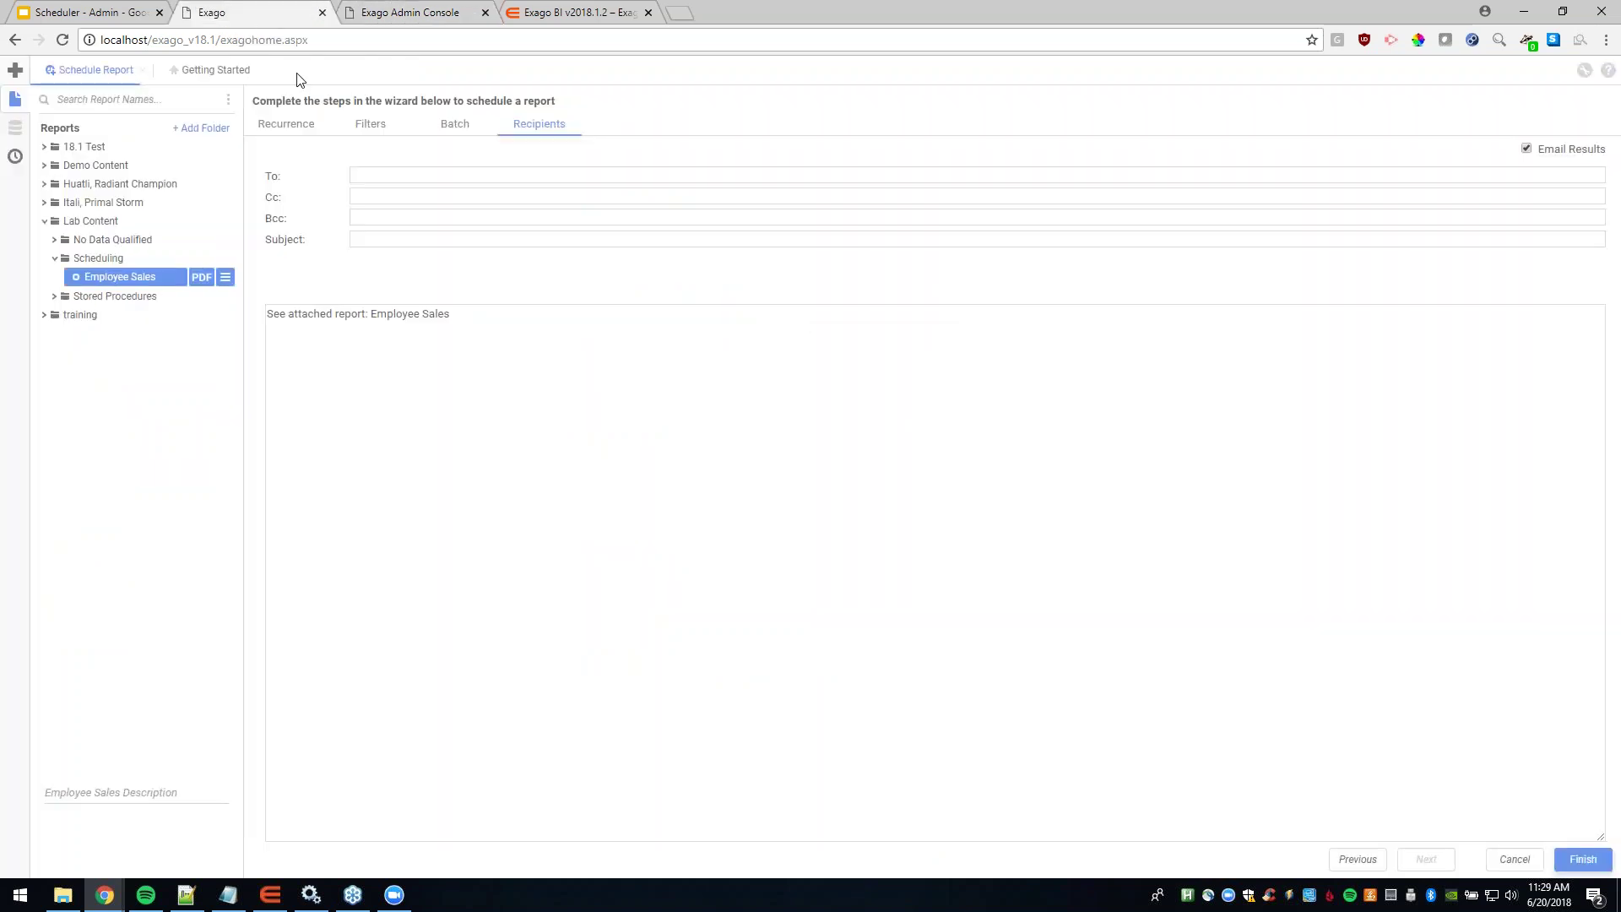
{"action": "left_click", "coordinate": [1524, 150]}
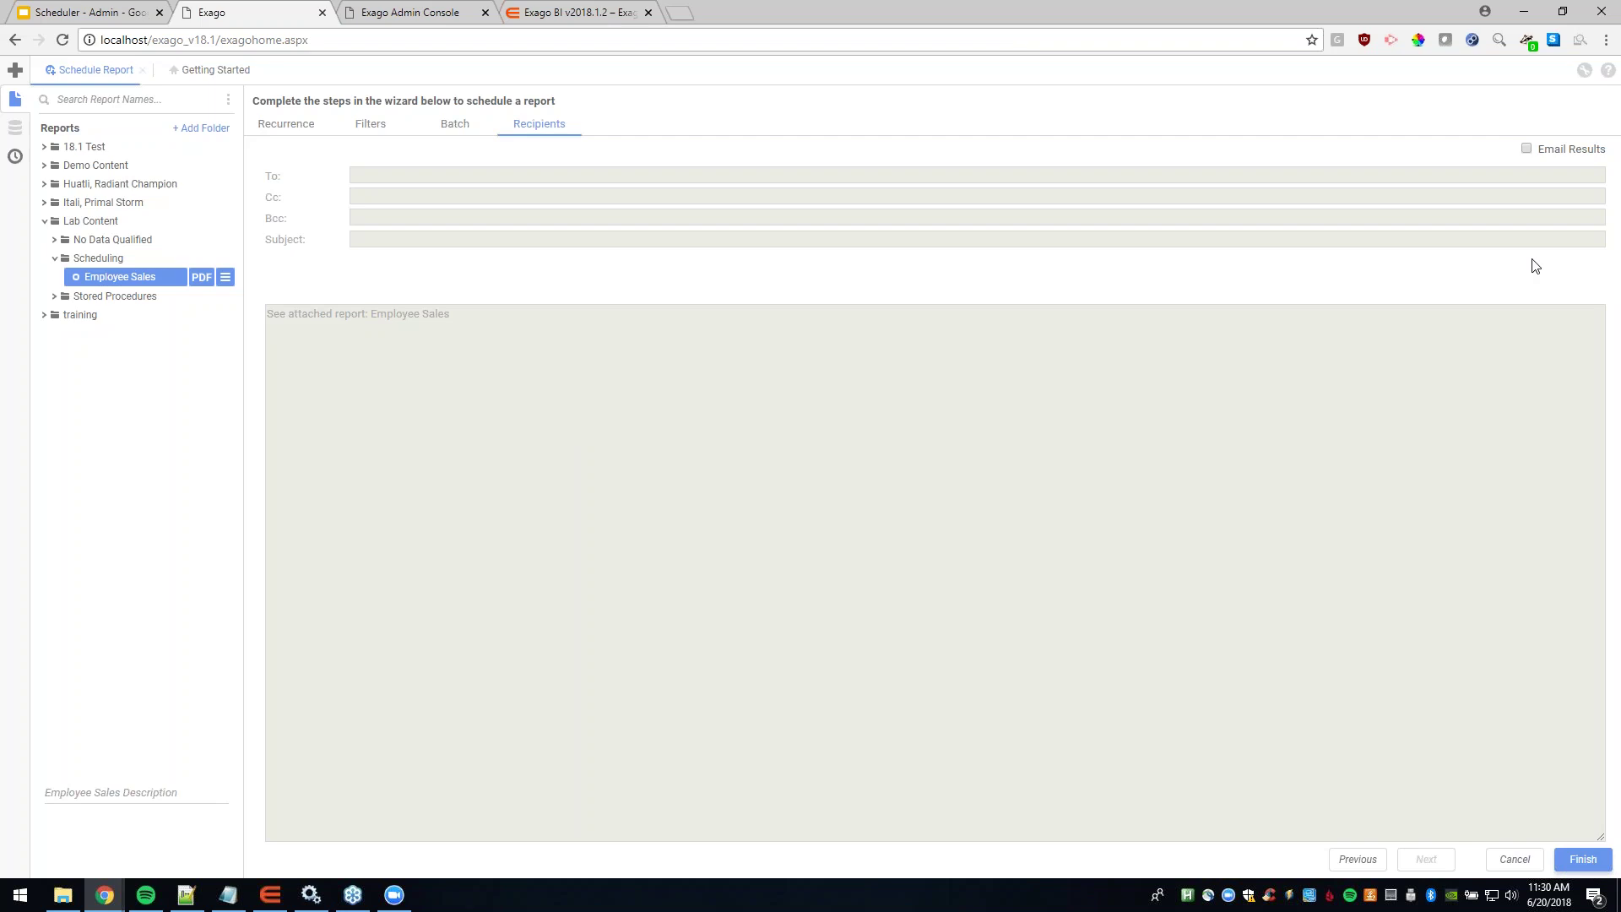
{"action": "left_click", "coordinate": [1526, 149]}
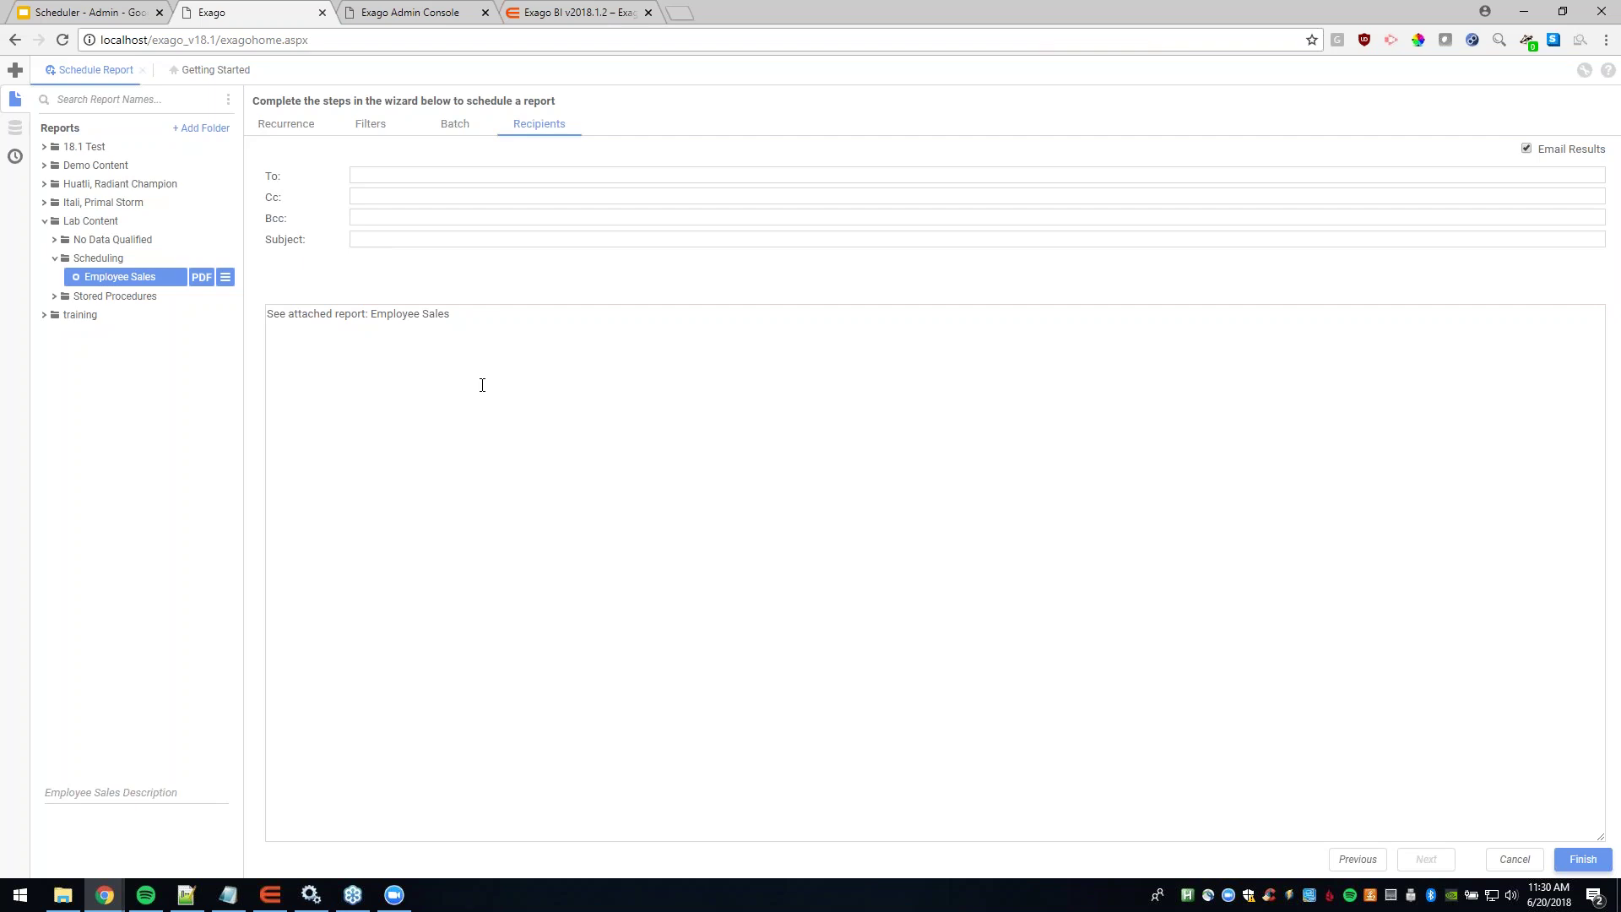
Step: Return to the Admin Console, inspect the host and port parts of Schedule Remoting Host, and test its connection
{"action": "left_click", "coordinate": [412, 12]}
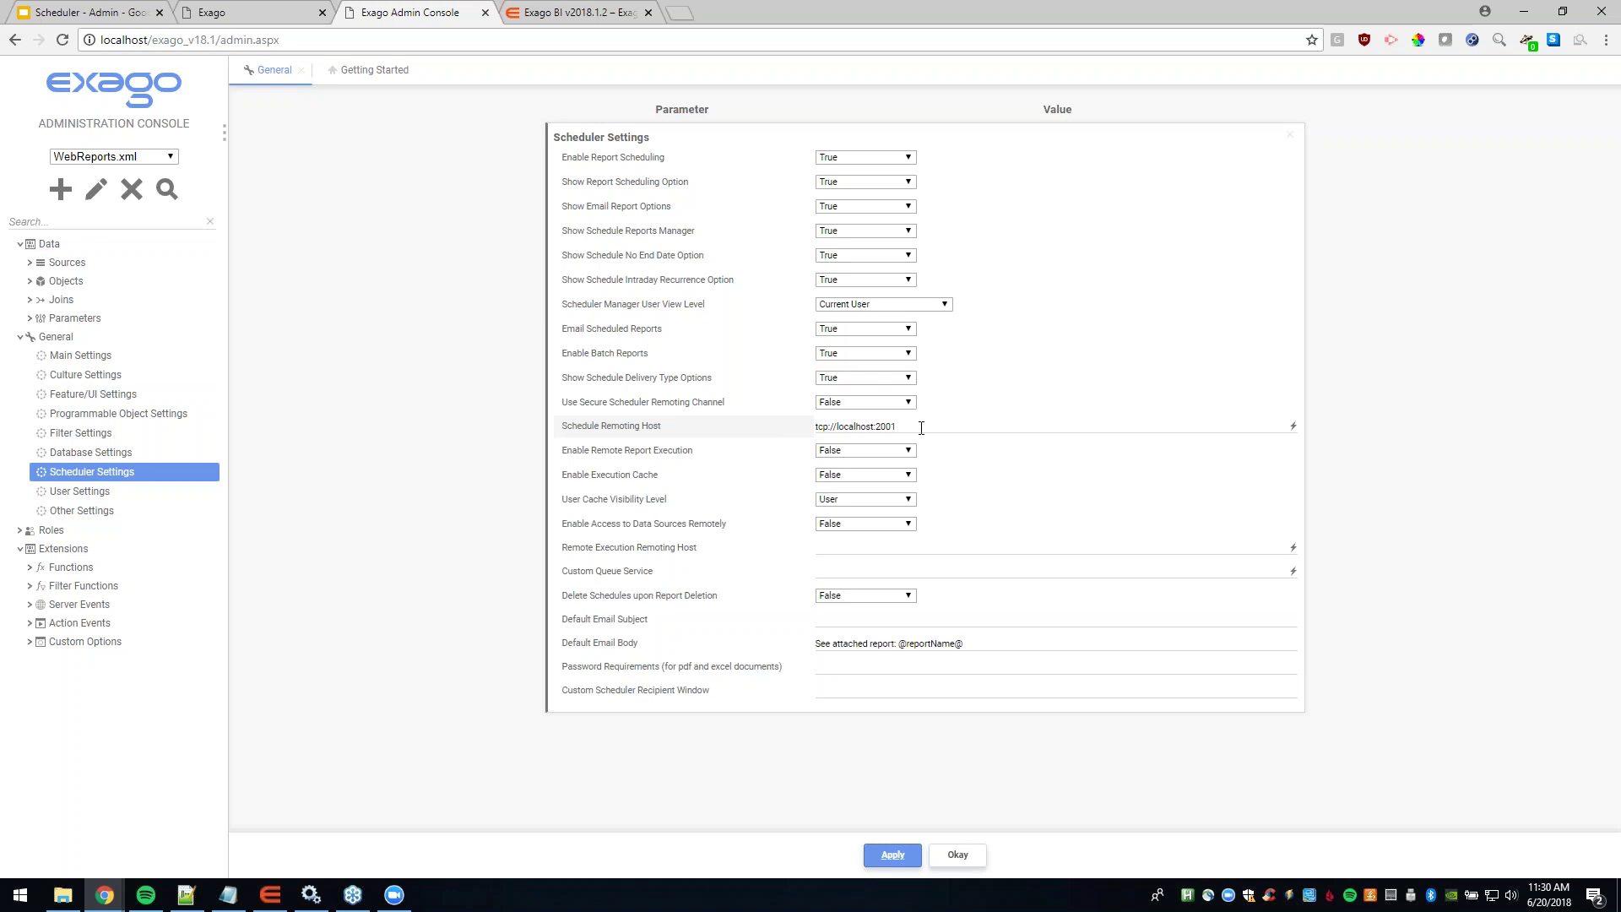
{"action": "left_click", "coordinate": [830, 428]}
{"action": "left_click", "coordinate": [867, 430]}
{"action": "left_click_drag", "start_coordinate": [867, 430], "coordinate": [841, 430]}
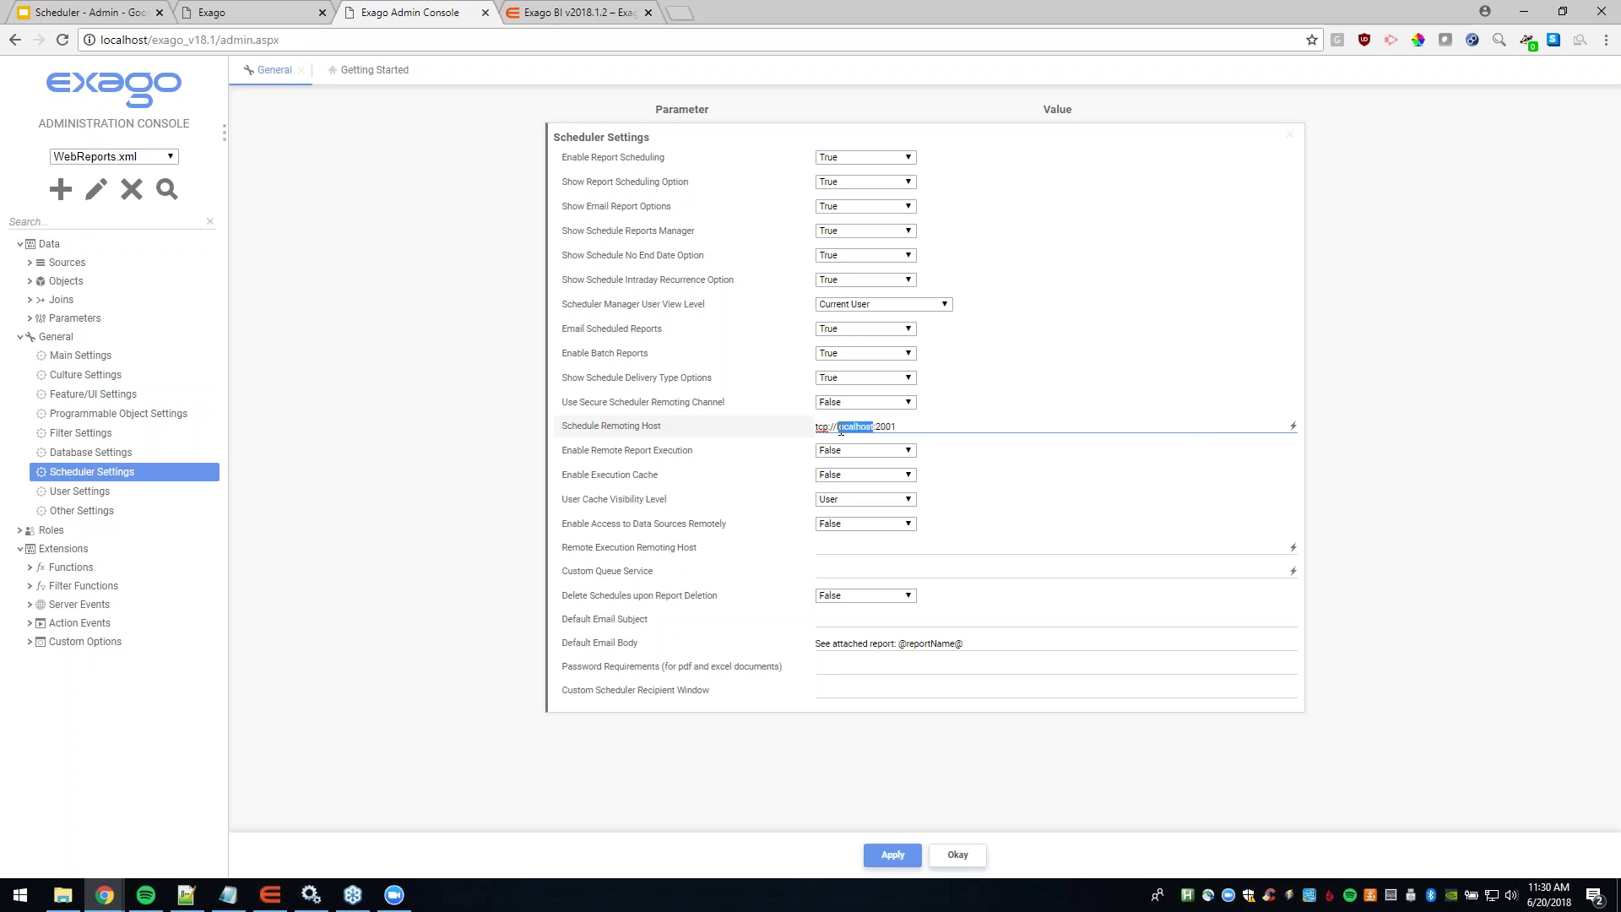
{"action": "left_click", "coordinate": [895, 427]}
{"action": "double_click", "coordinate": [893, 426]}
{"action": "left_click", "coordinate": [925, 428]}
{"action": "left_click", "coordinate": [1294, 432]}
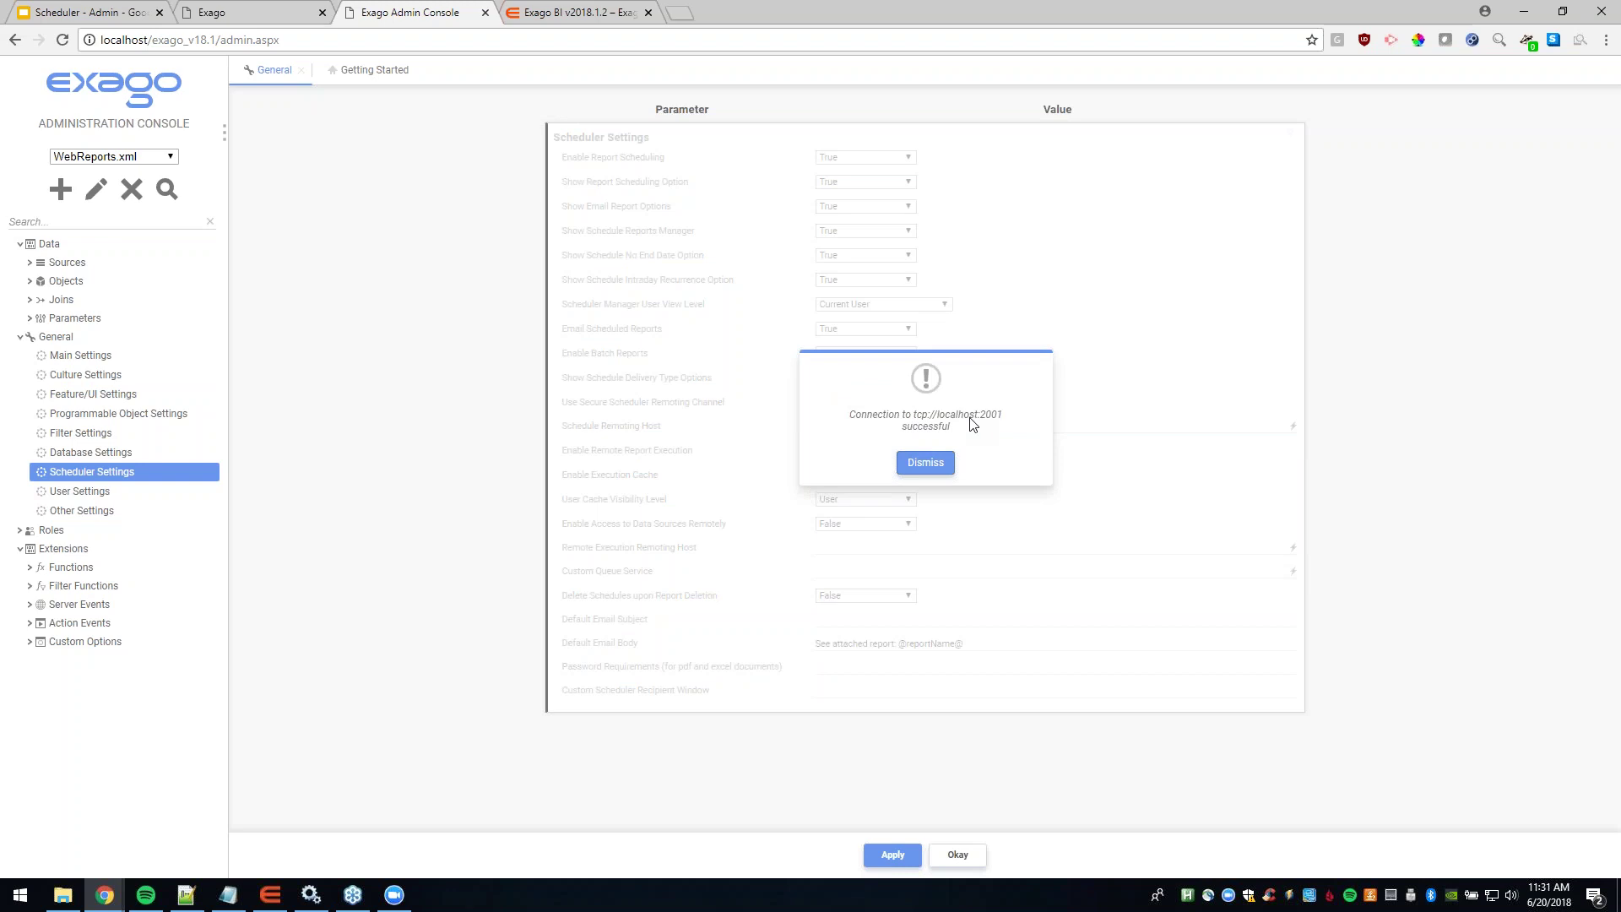
{"action": "left_click", "coordinate": [930, 467]}
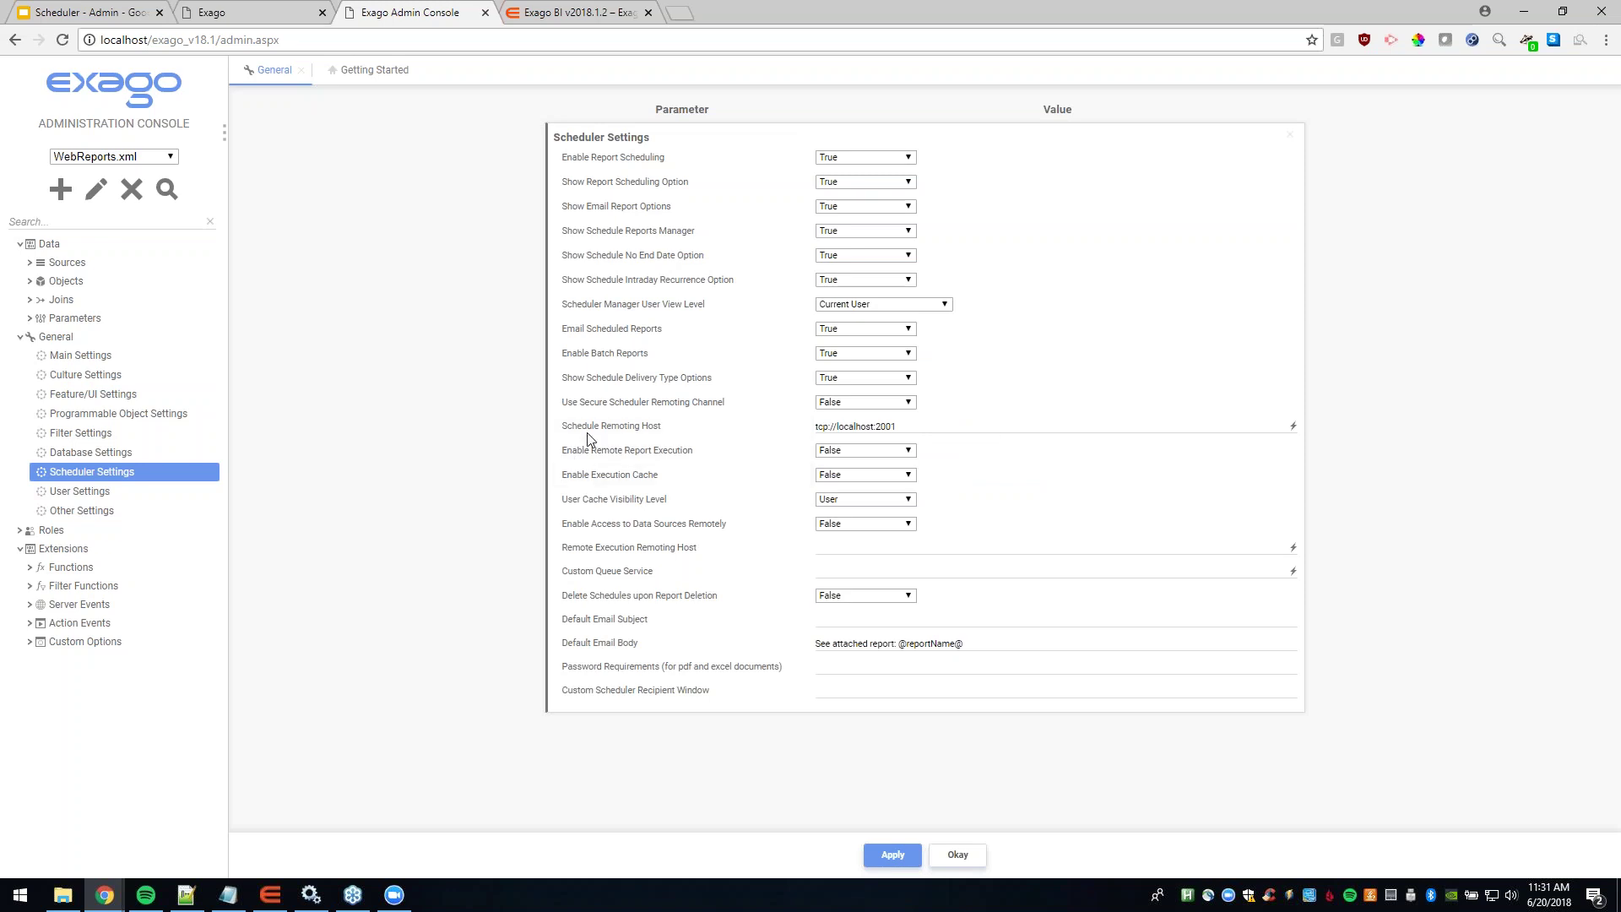
Step: Add a second, comma-separated server, tcp://localhost:2002, to the Schedule Remoting Host value
{"action": "mouse_move", "coordinate": [593, 430]}
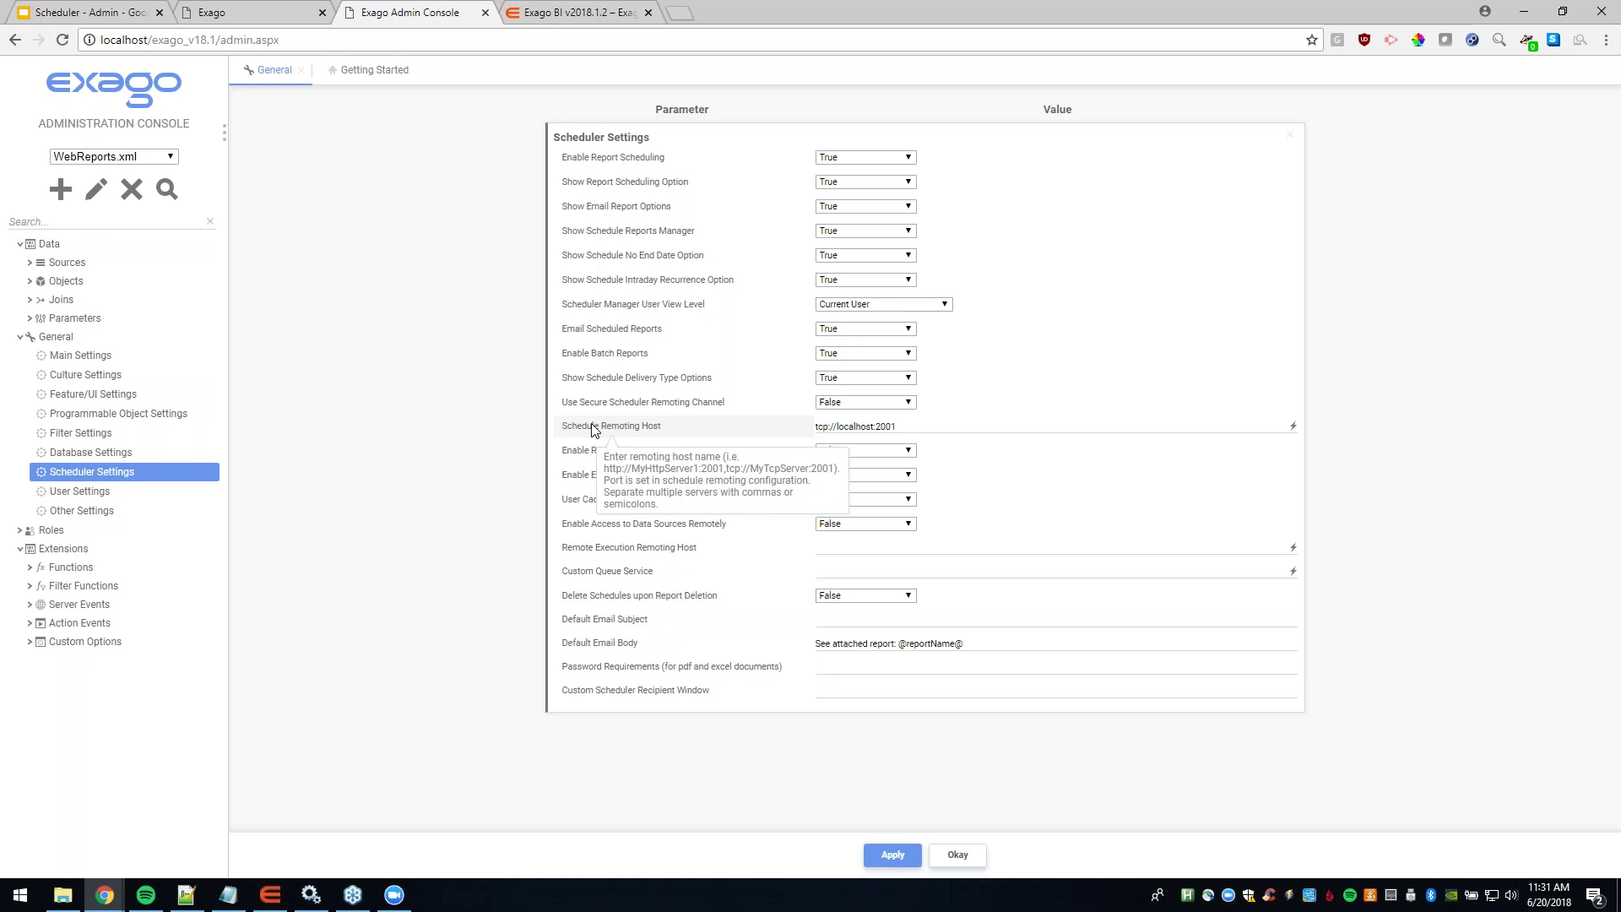
{"action": "left_click", "coordinate": [903, 429]}
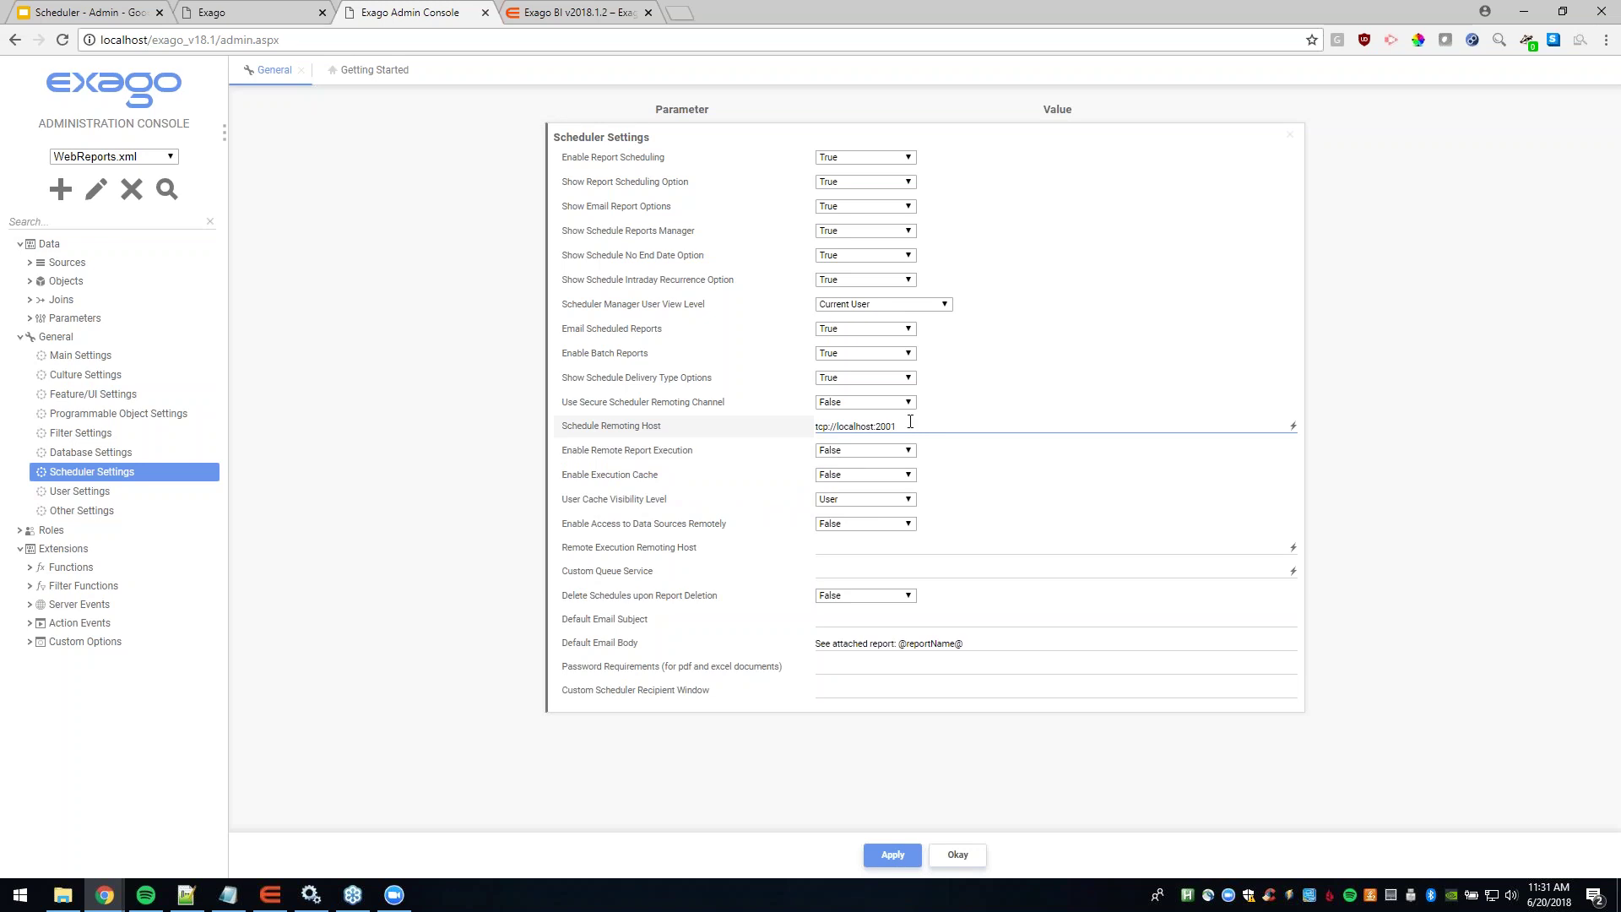
{"action": "triple_click", "coordinate": [958, 423]}
{"action": "key", "text": "ctrl+c"}
{"action": "left_click", "coordinate": [958, 423]}
{"action": "type", "text": ","}
{"action": "key", "text": "ctrl+v"}
{"action": "left_click", "coordinate": [1367, 442]}
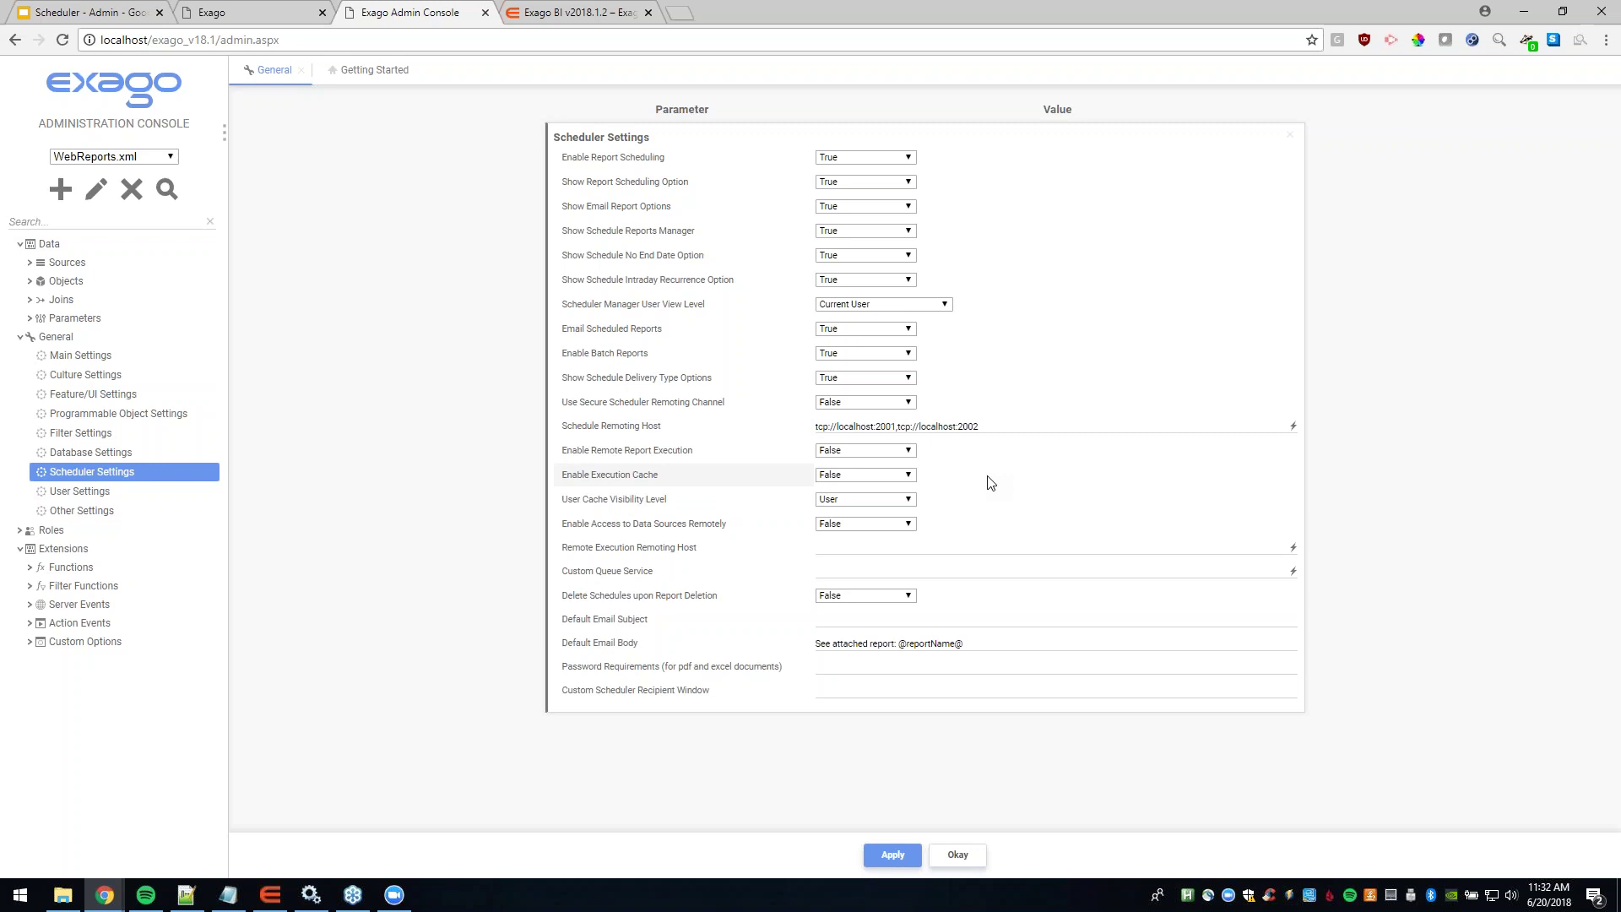
Step: Remove the second server from Schedule Remoting Host, leaving only tcp://localhost:2001
{"action": "left_click_drag", "start_coordinate": [979, 427], "coordinate": [897, 433]}
{"action": "key", "text": "BackSpace"}
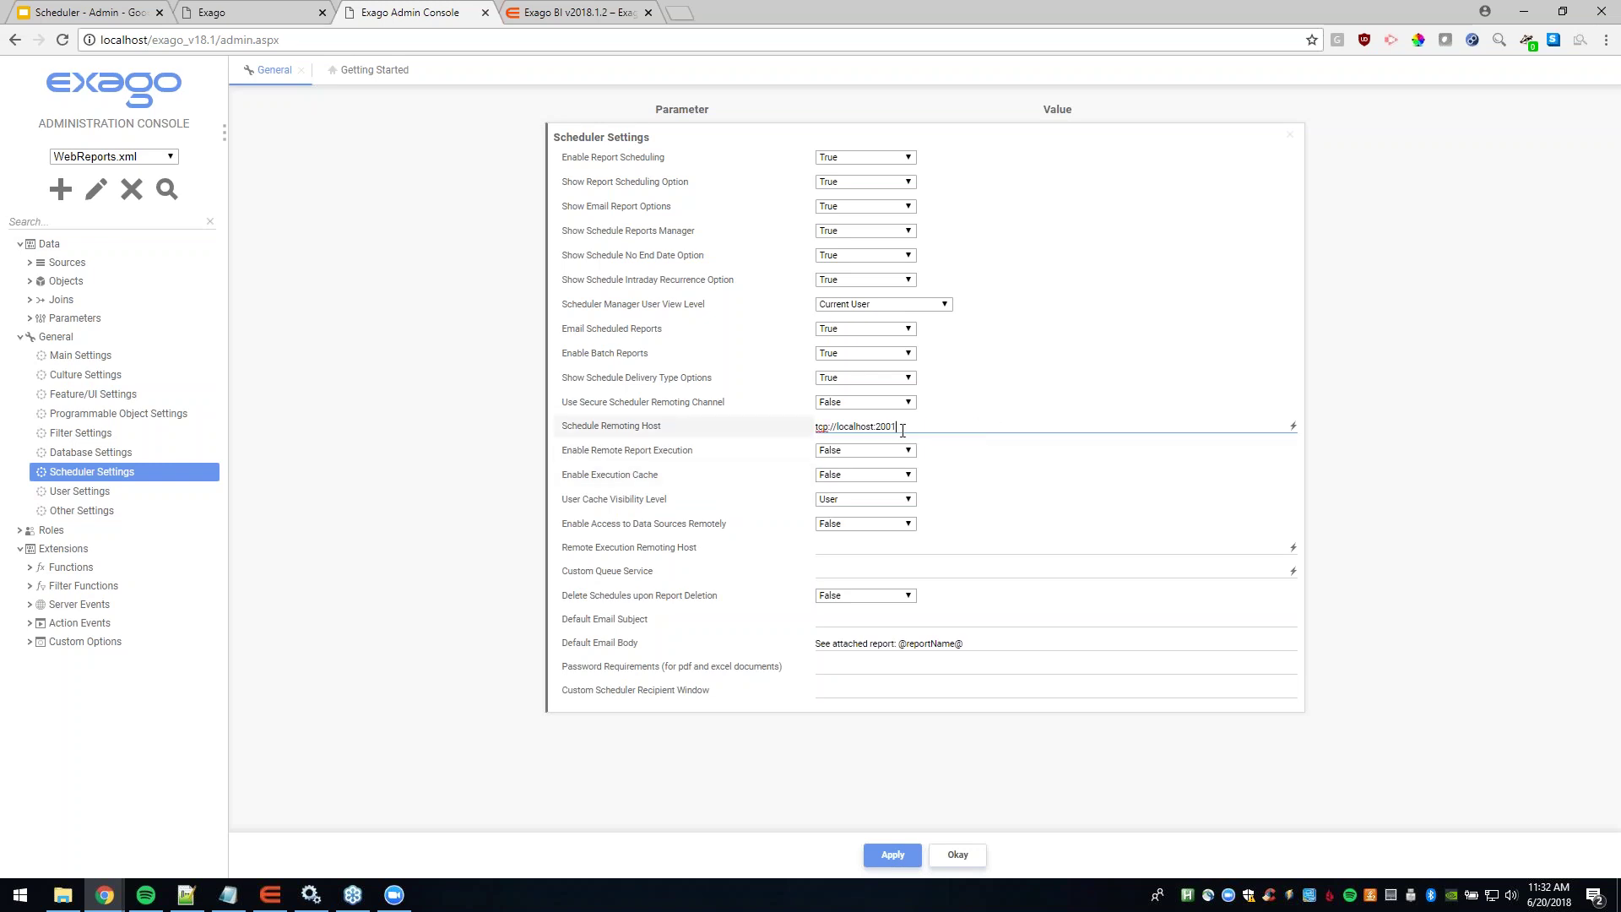
{"action": "left_click", "coordinate": [991, 459]}
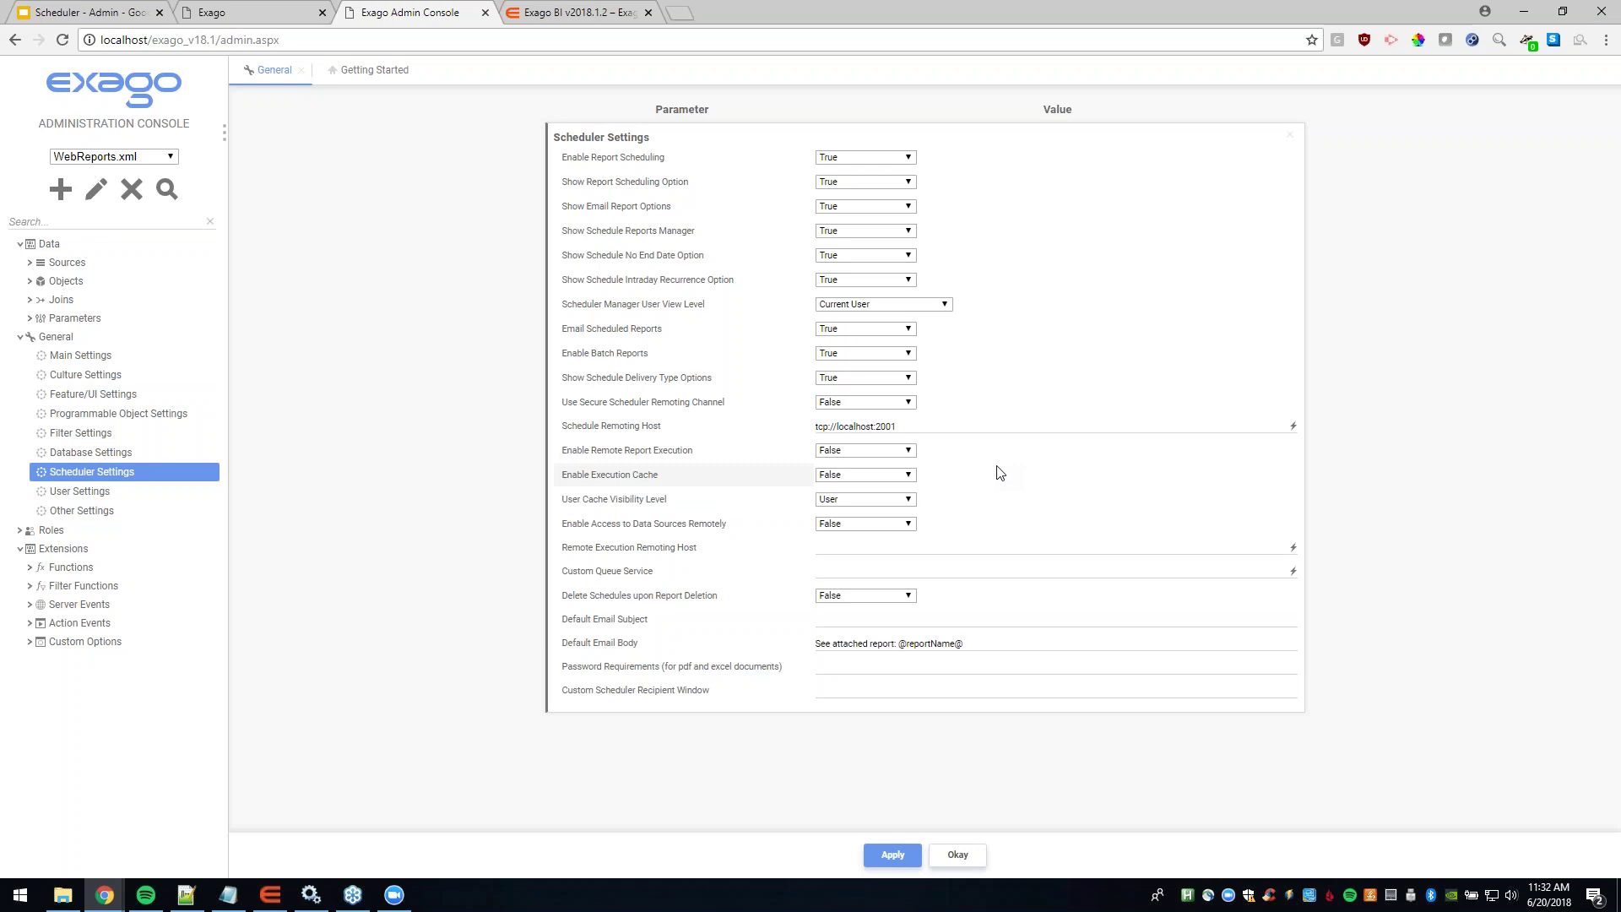
Step: Set Enable Remote Report Execution to True and review the choices offered for User Cache Visibility Level
{"action": "left_click", "coordinate": [909, 452]}
{"action": "left_click", "coordinate": [906, 459]}
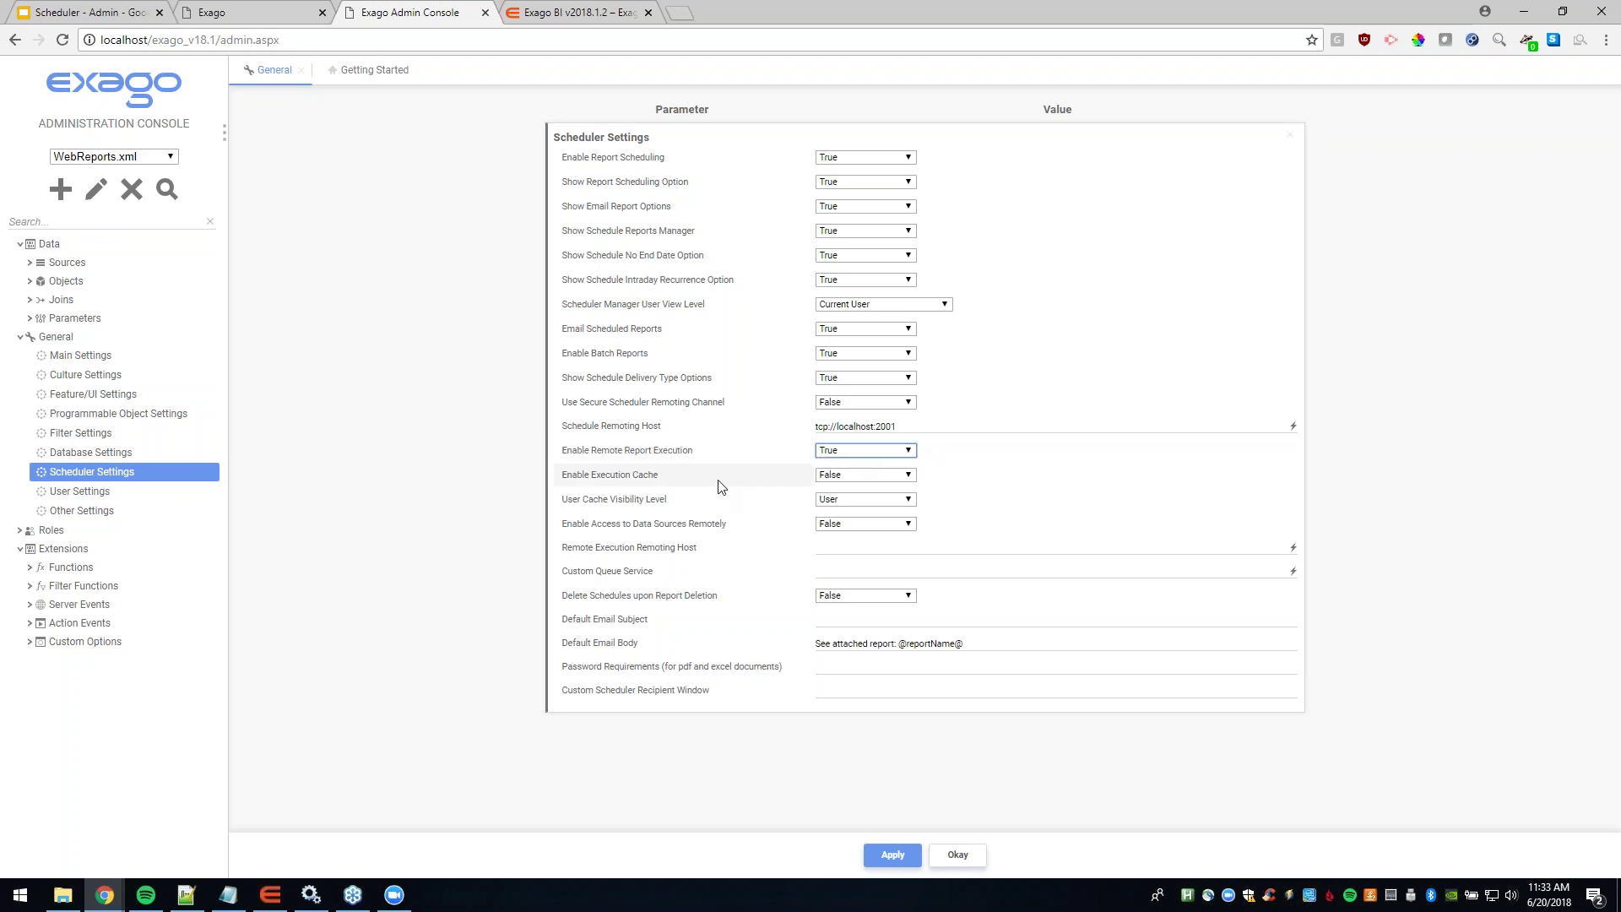
{"action": "mouse_move", "coordinate": [834, 485]}
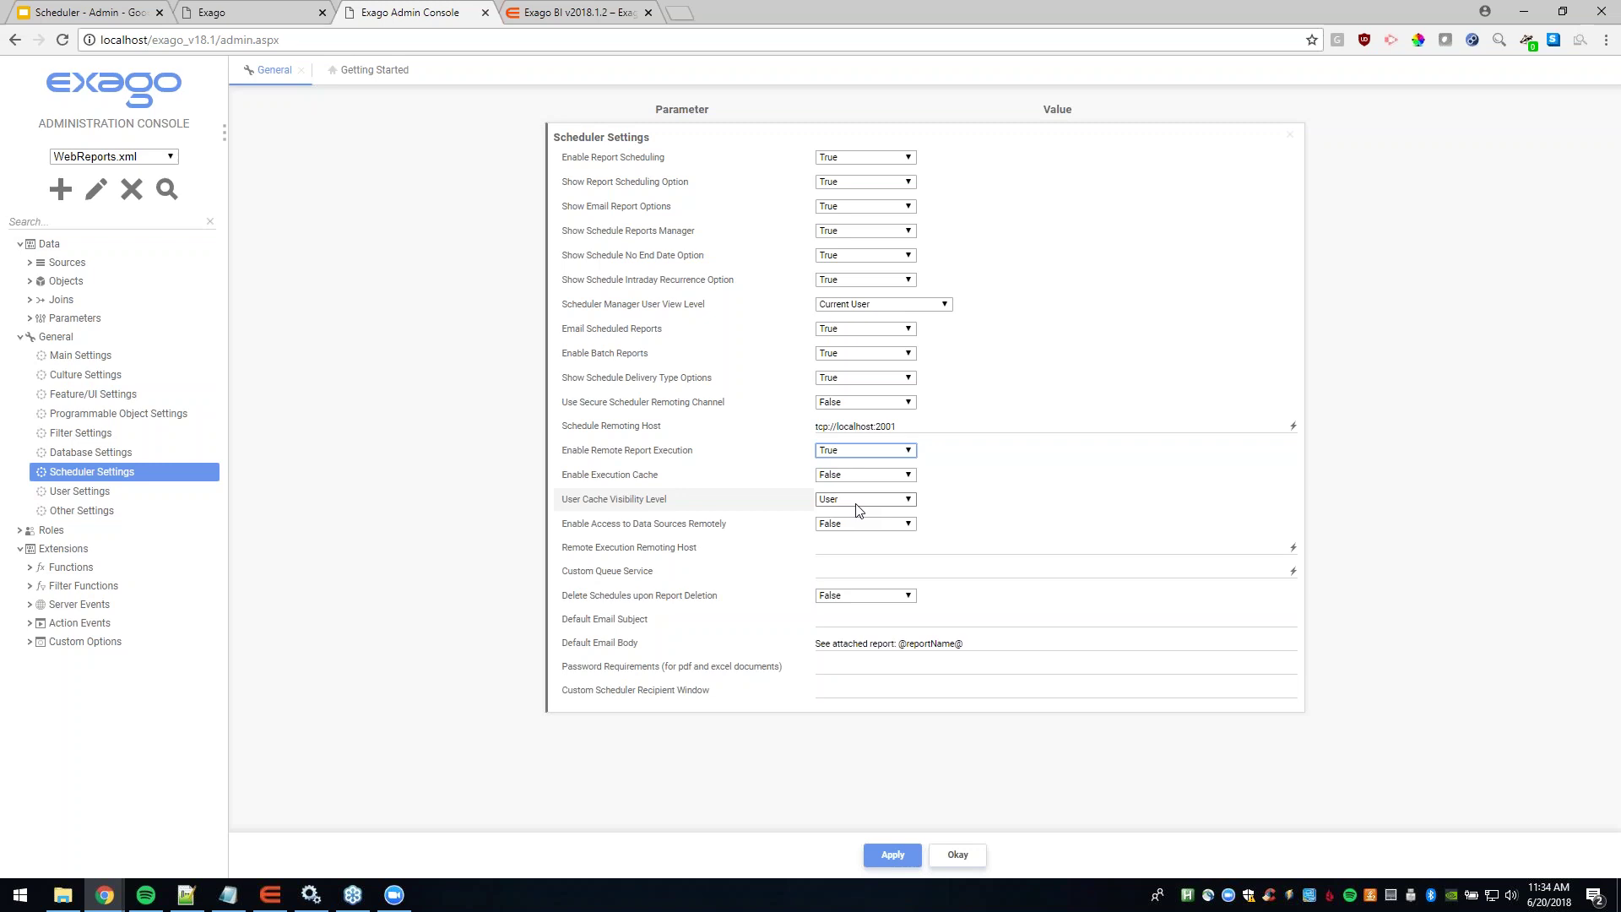
{"action": "left_click", "coordinate": [857, 505]}
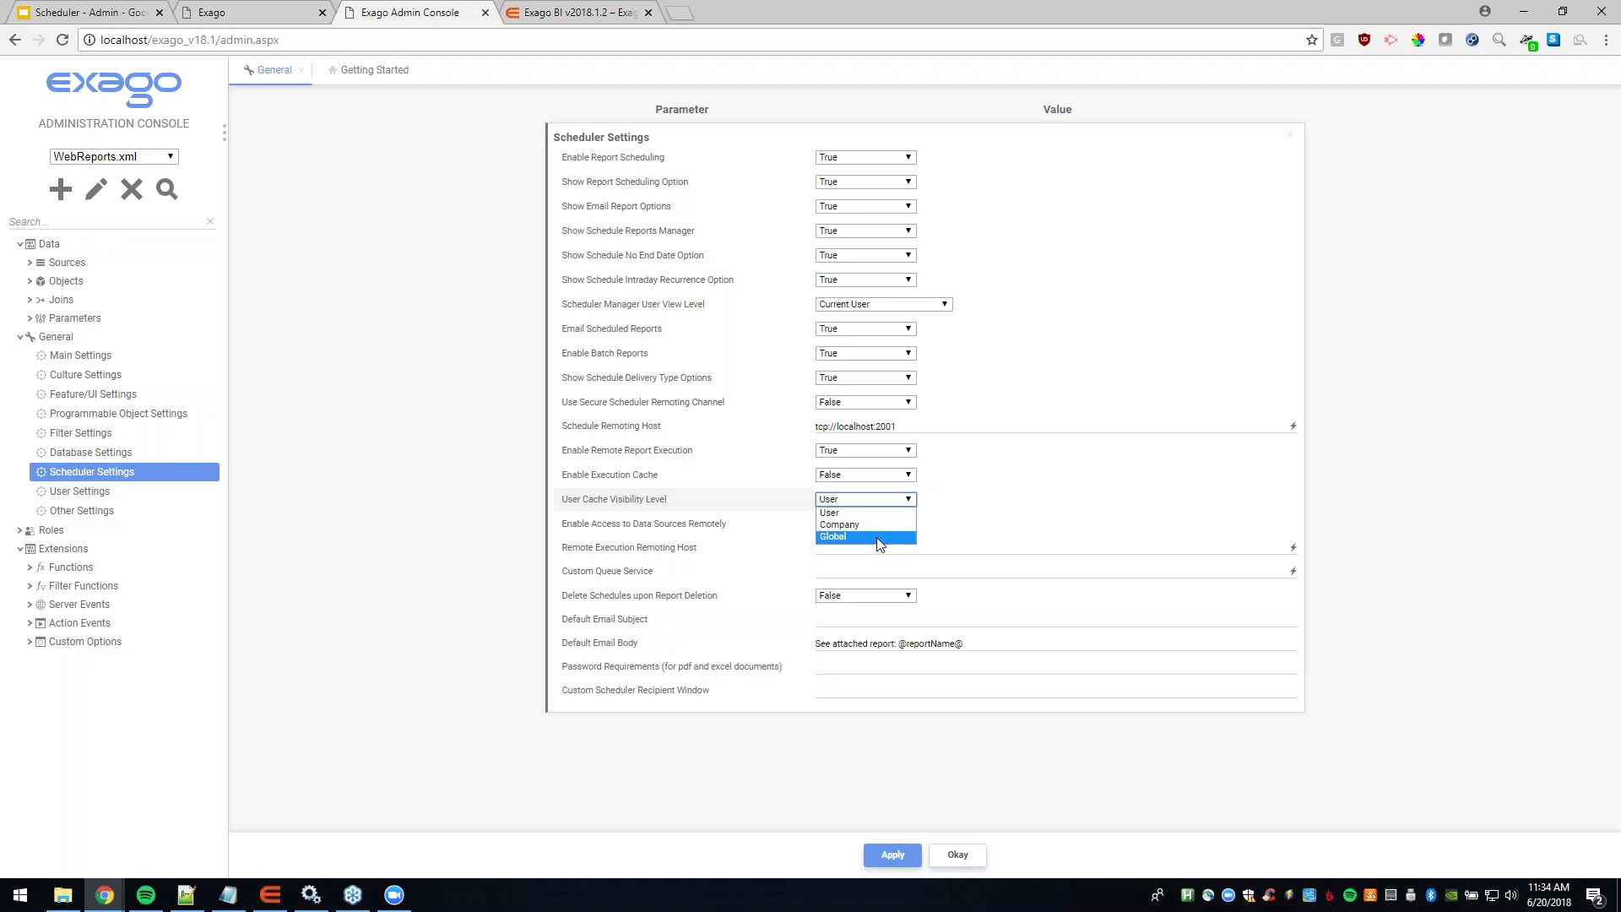
{"action": "key", "text": "Escape"}
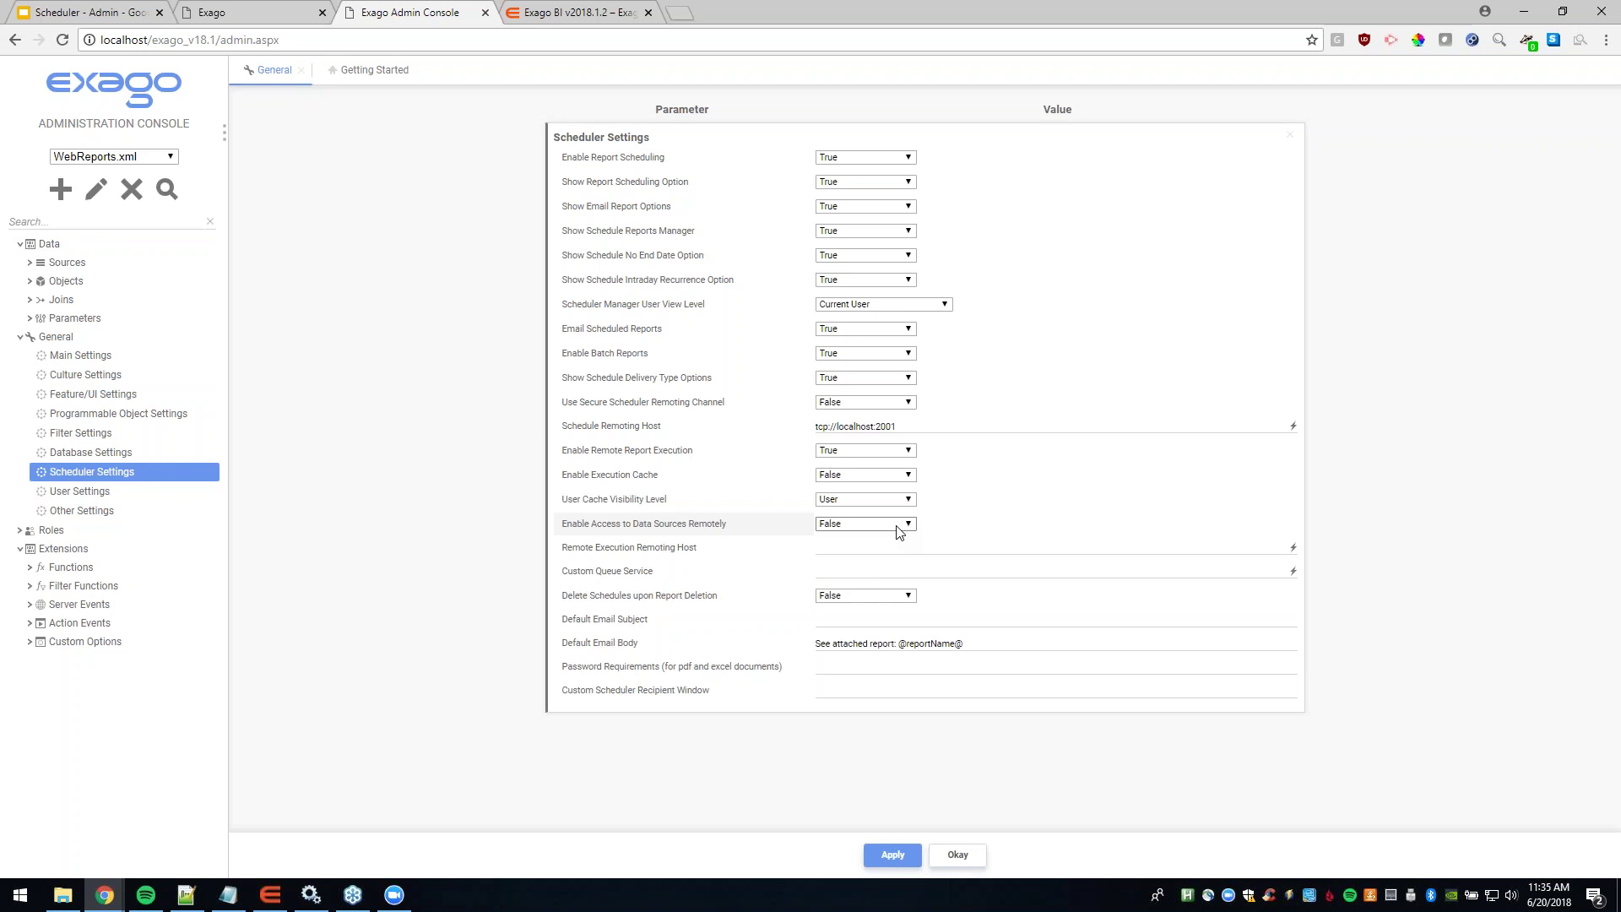
Step: Copy the Schedule Remoting Host address tcp://localhost:2001 into Remote Execution Remoting Host and test the connection
{"action": "left_click", "coordinate": [912, 547]}
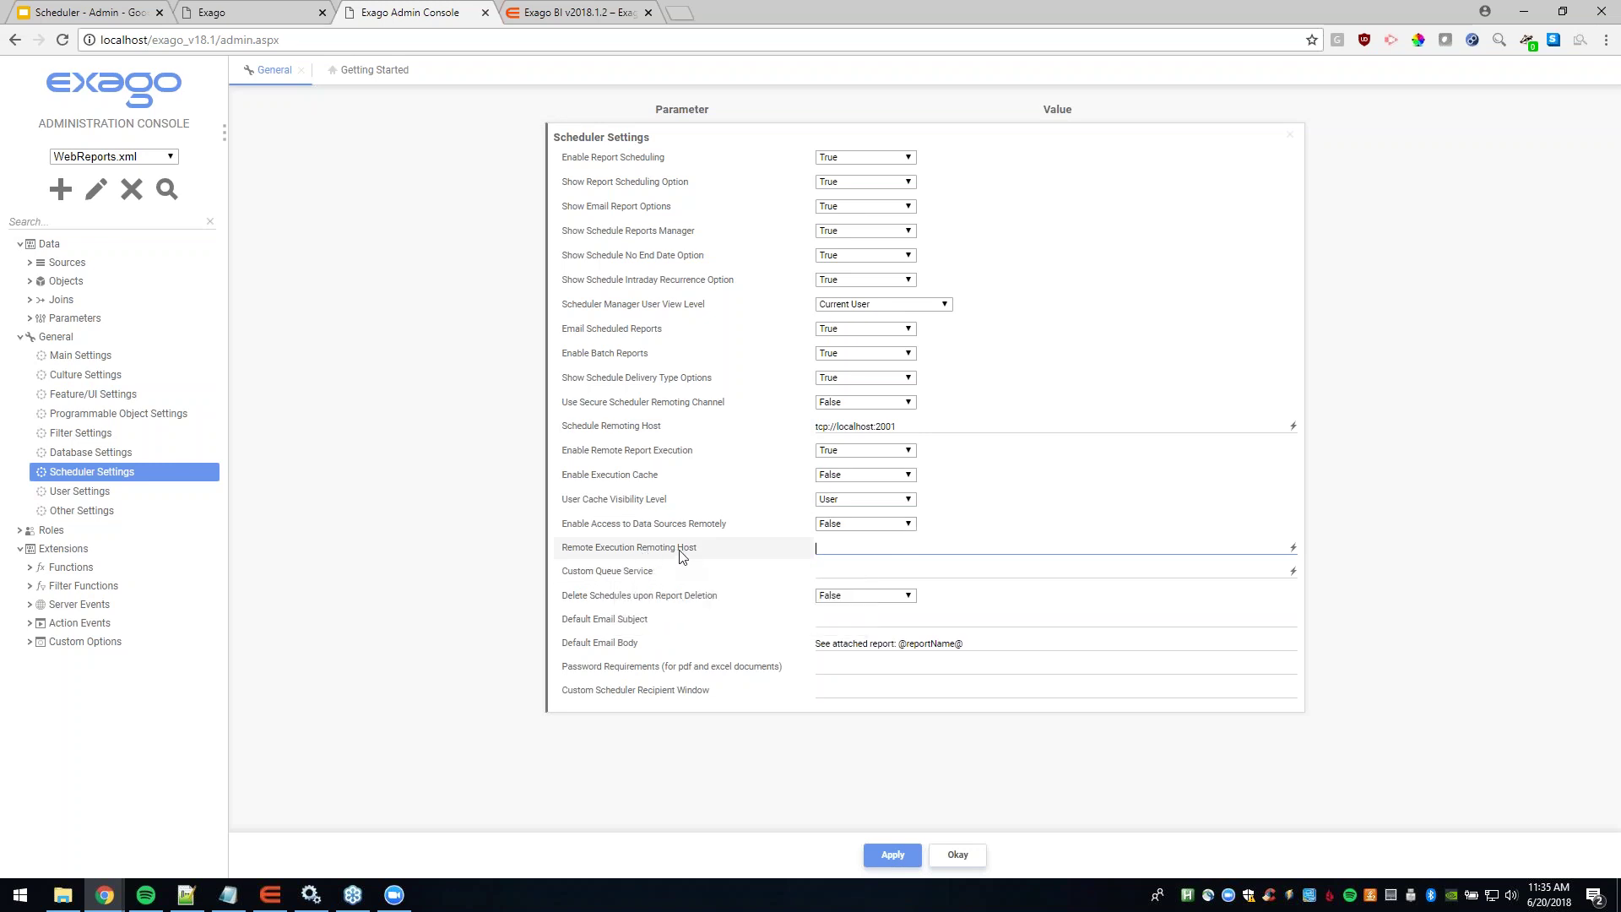
{"action": "mouse_move", "coordinate": [679, 553]}
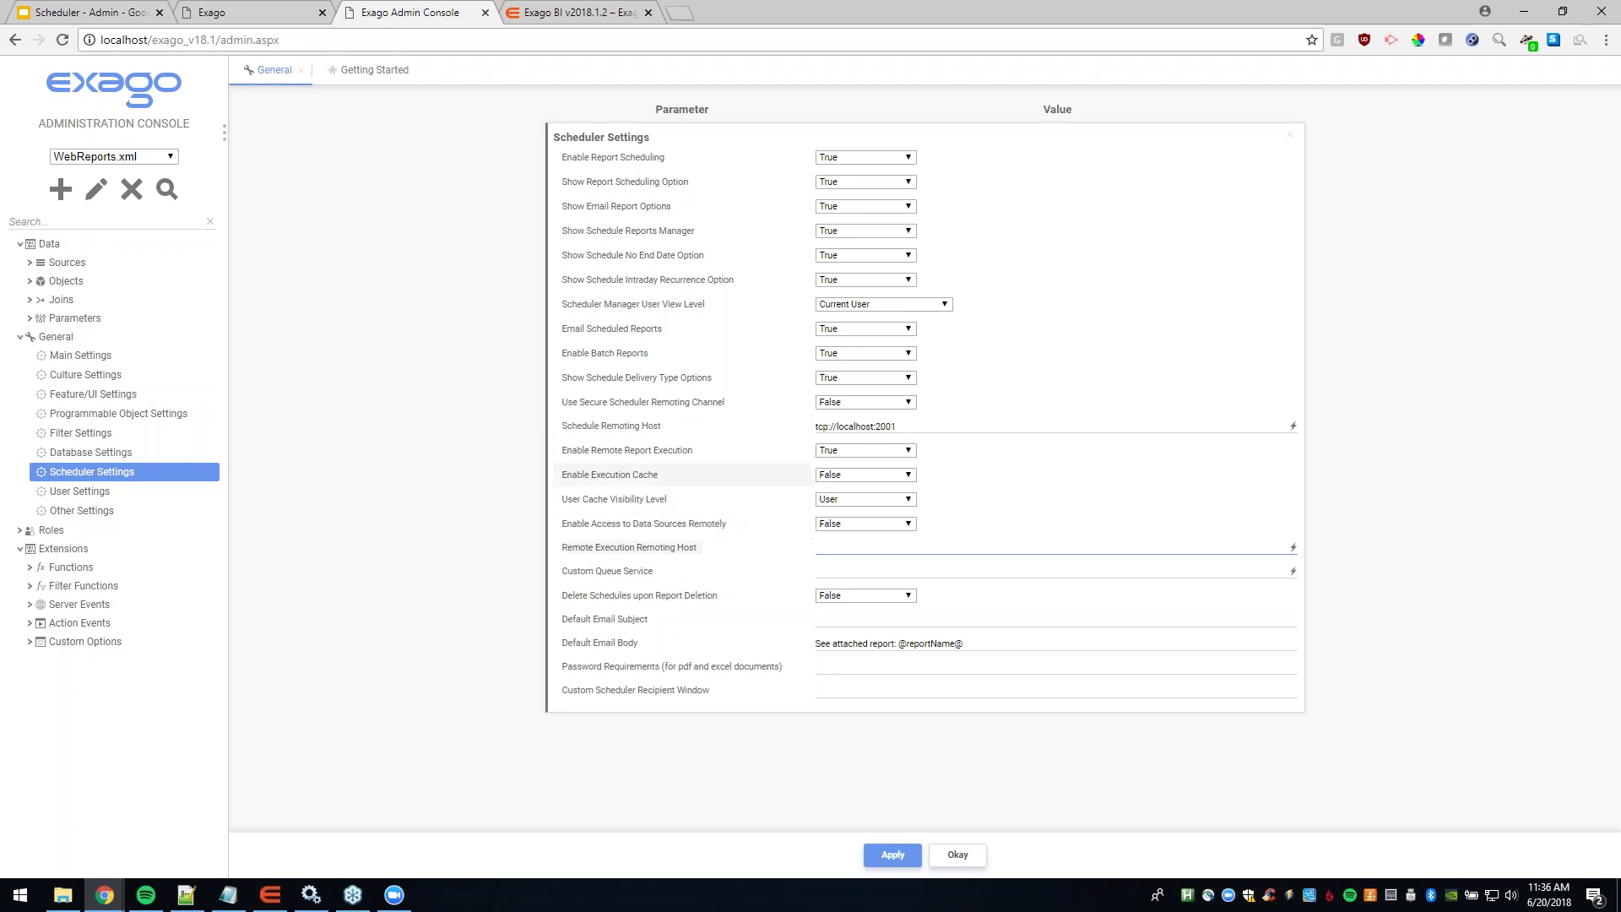
{"action": "triple_click", "coordinate": [855, 427]}
{"action": "key", "text": "ctrl+c"}
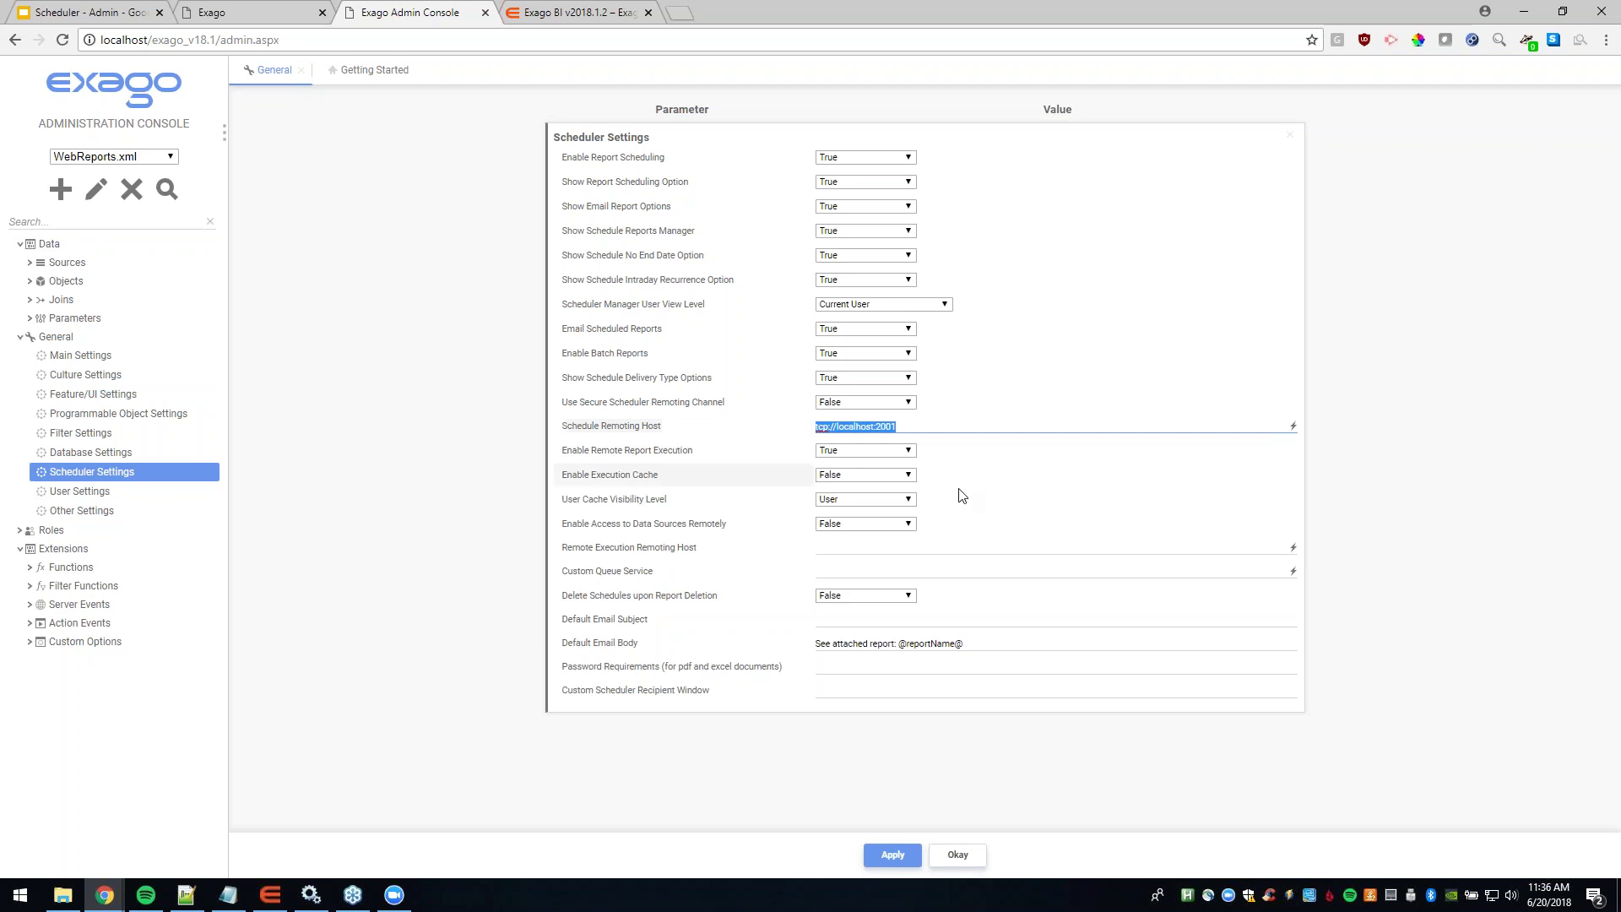
{"action": "left_click", "coordinate": [1155, 547]}
{"action": "key", "text": "ctrl+v"}
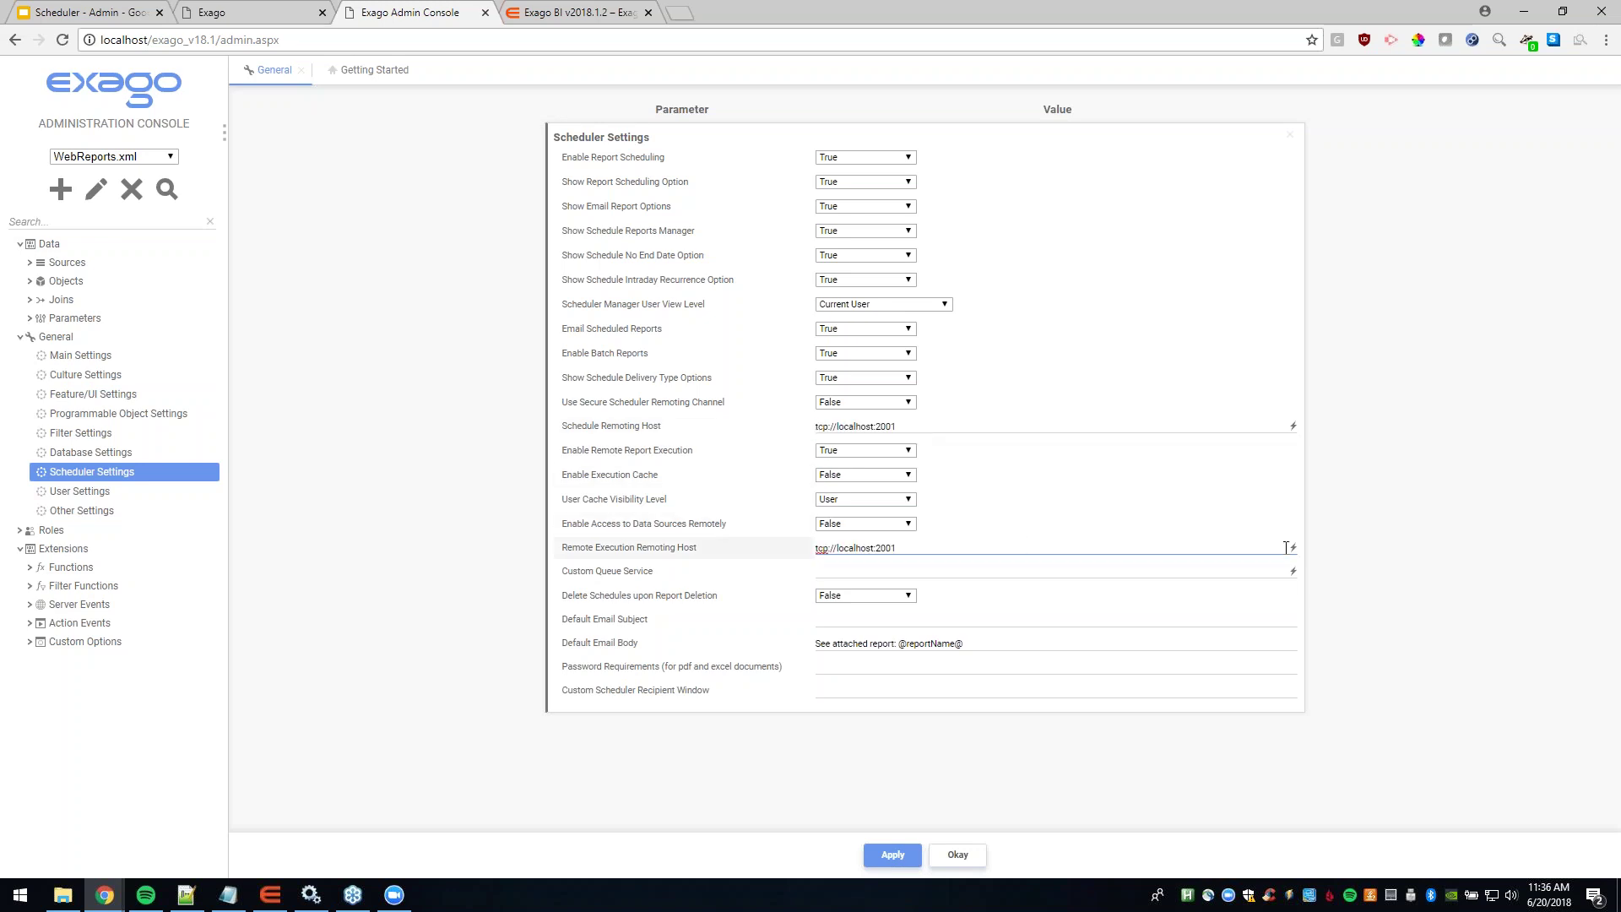
{"action": "left_click", "coordinate": [1292, 547]}
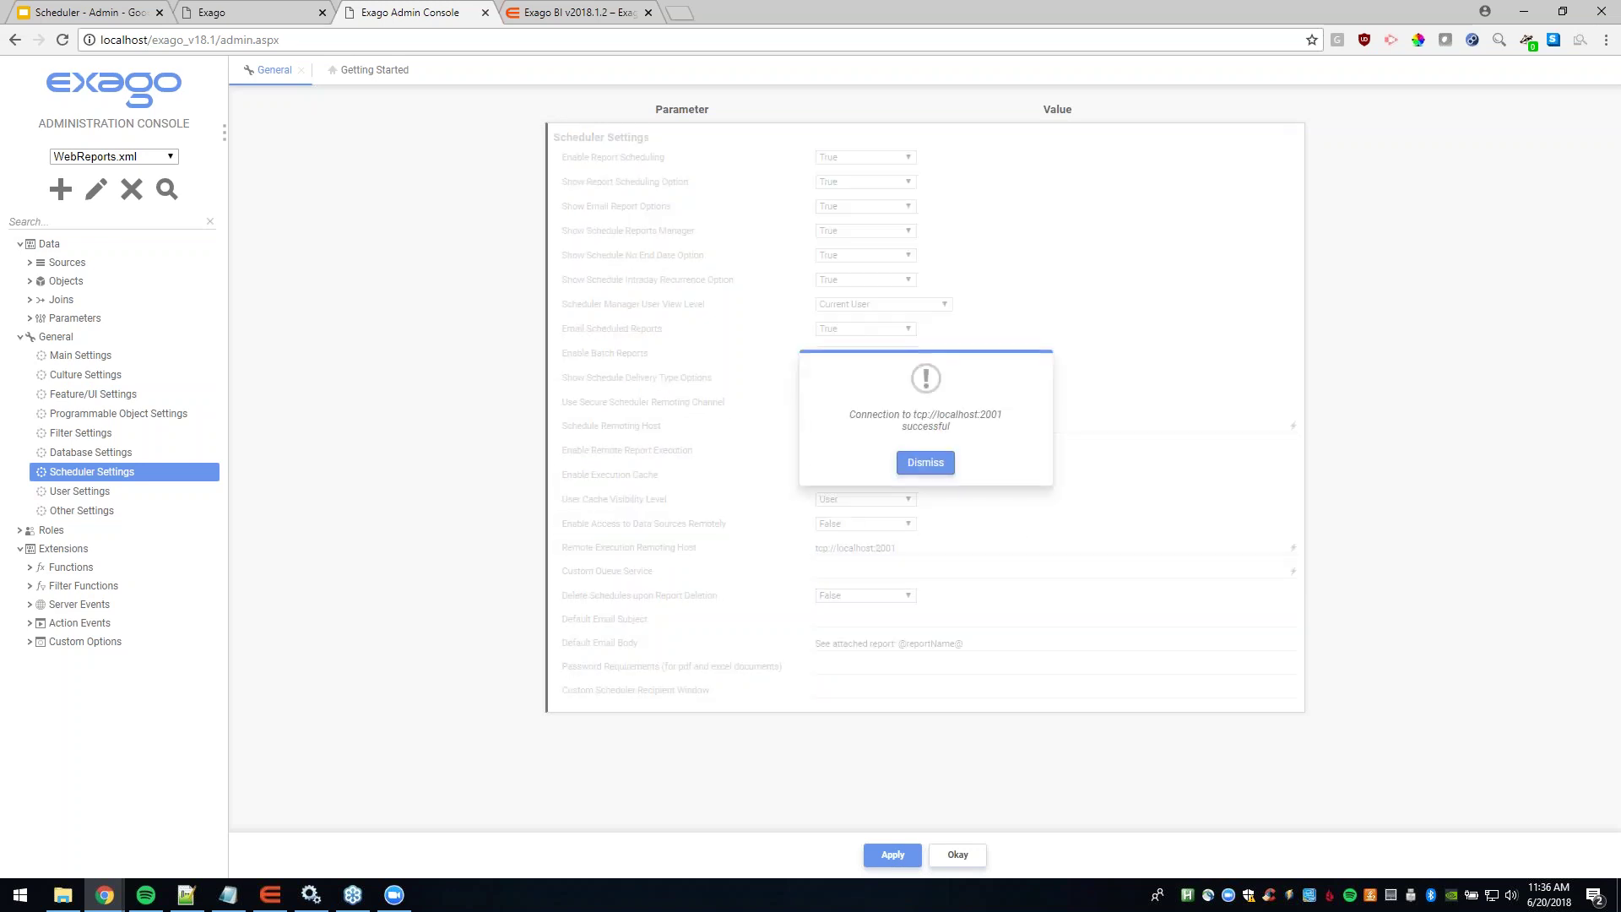
{"action": "left_click", "coordinate": [925, 462]}
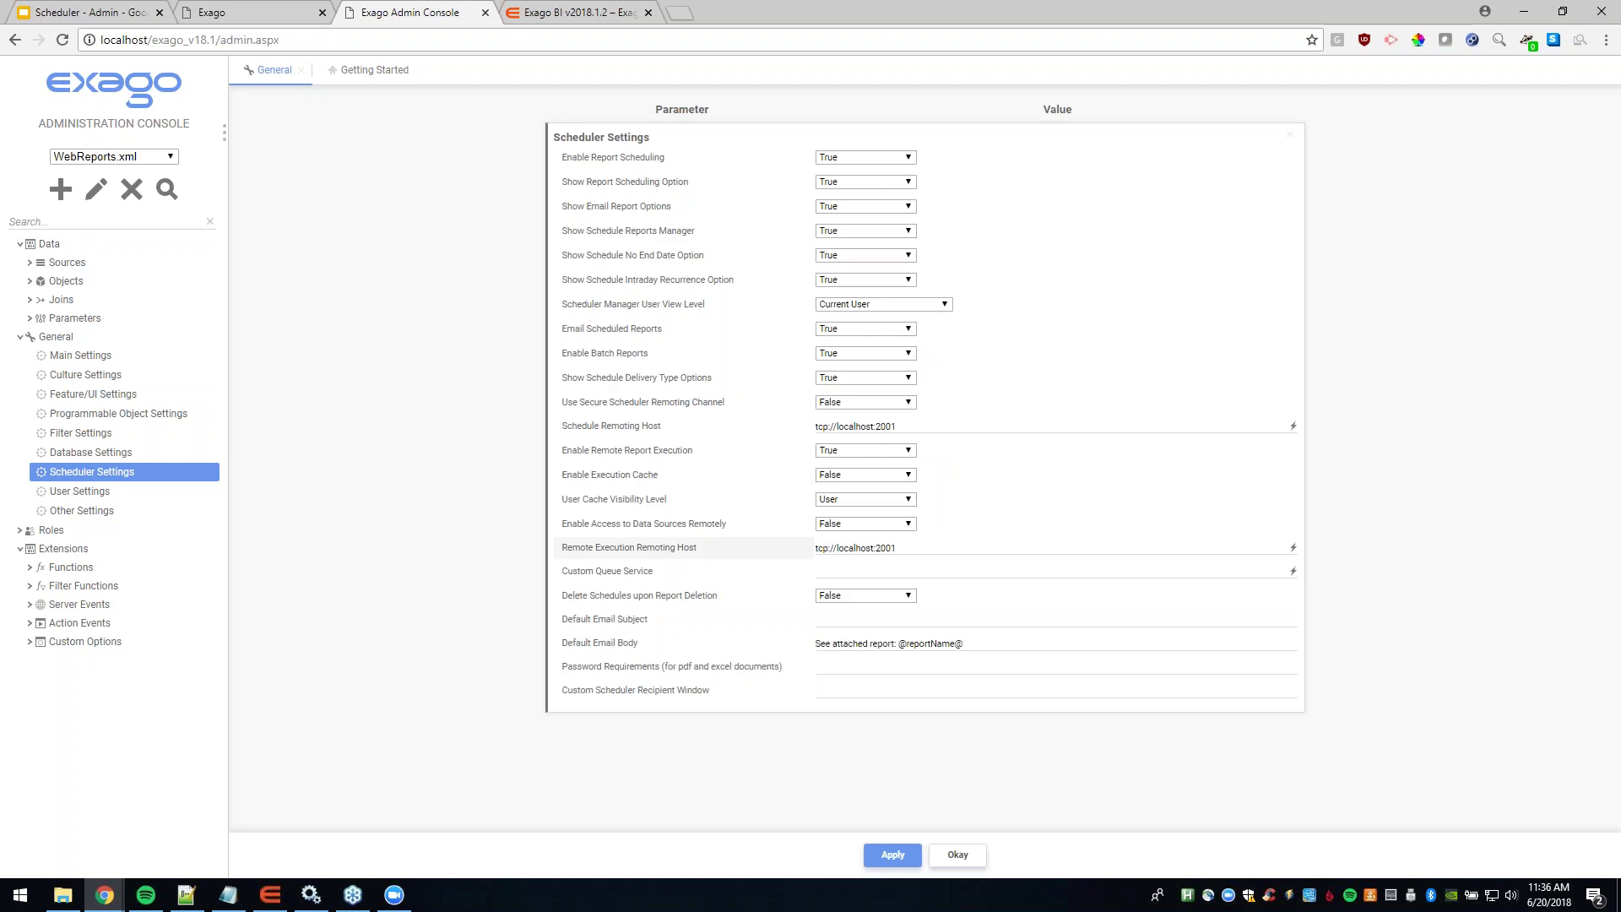
{"action": "left_click", "coordinate": [914, 572]}
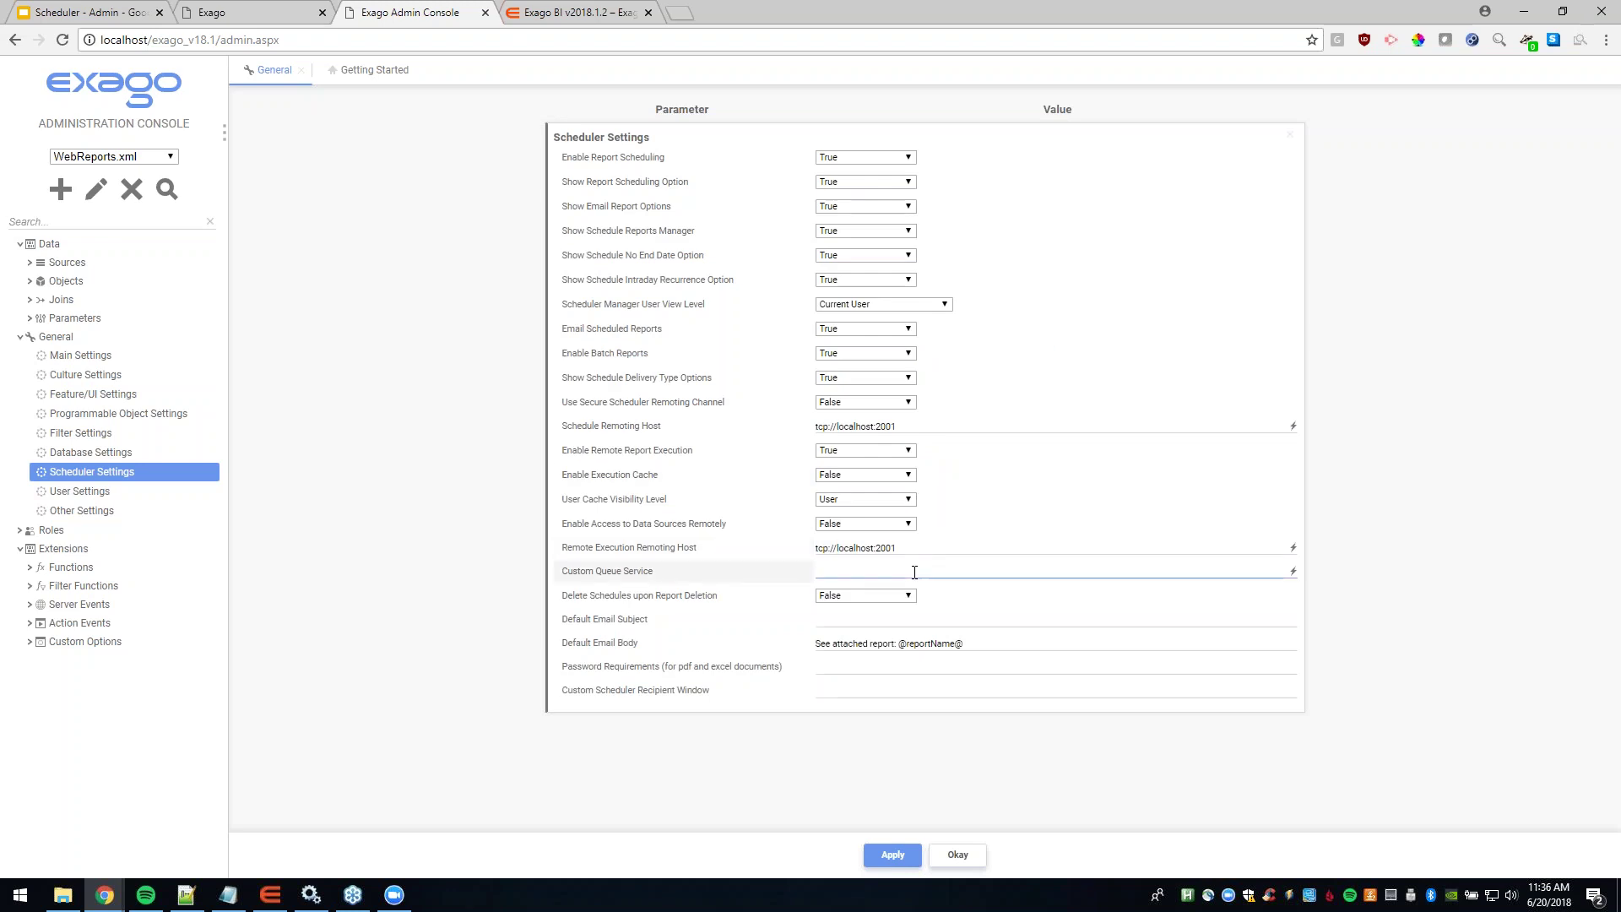
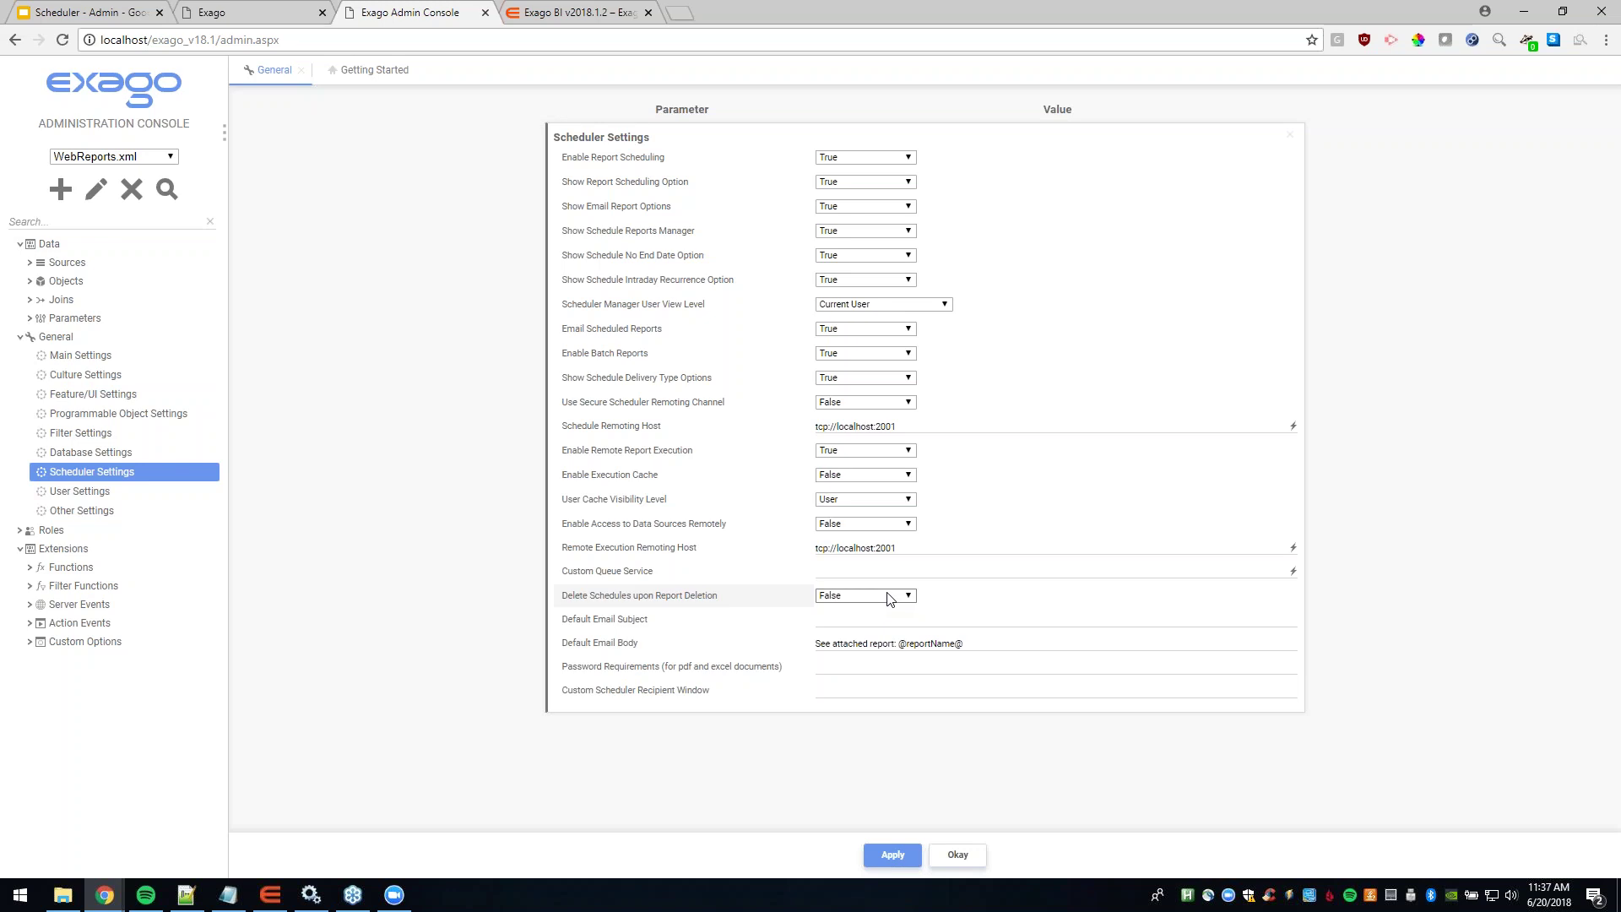
{"action": "left_click", "coordinate": [890, 618]}
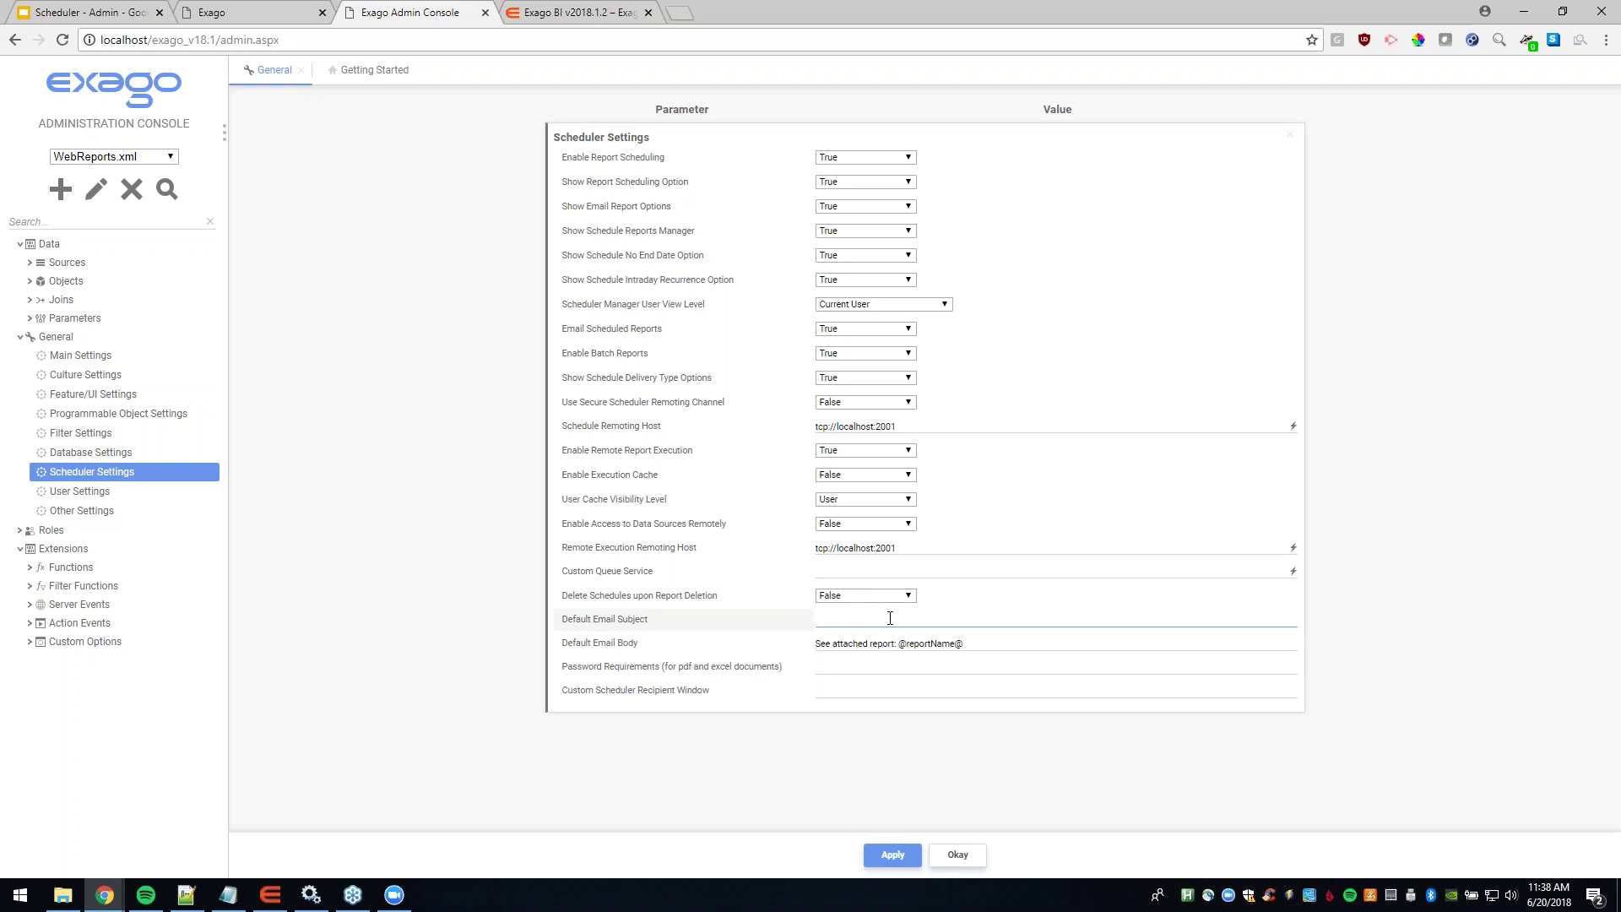
{"action": "left_click", "coordinate": [1041, 647]}
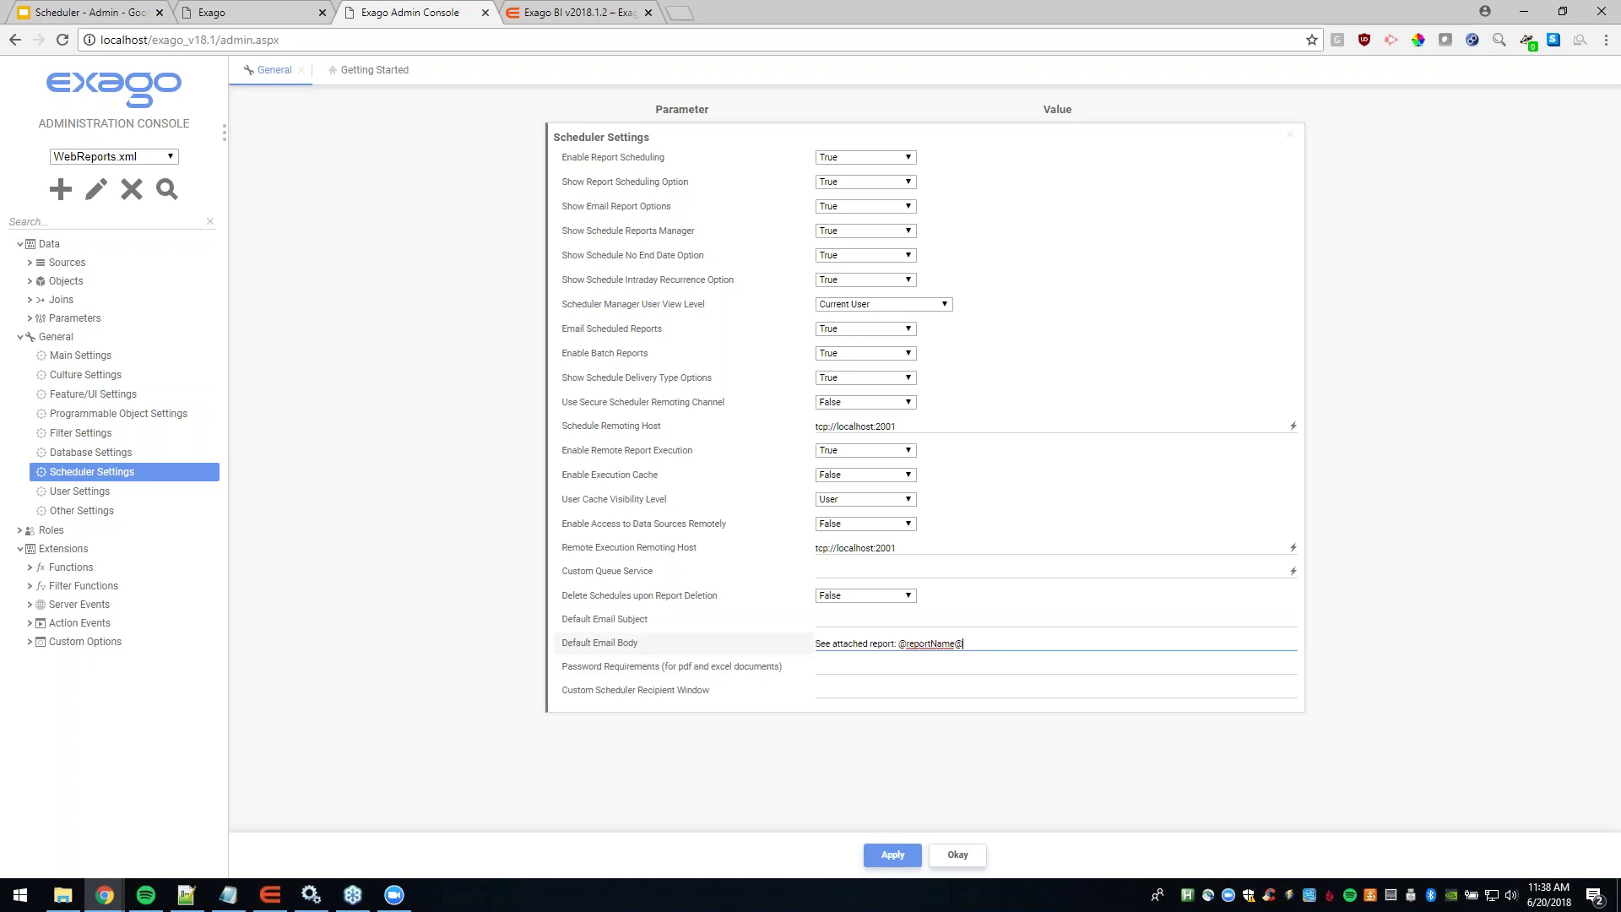
{"action": "left_click_drag", "start_coordinate": [897, 643], "coordinate": [978, 644]}
{"action": "left_click", "coordinate": [980, 644]}
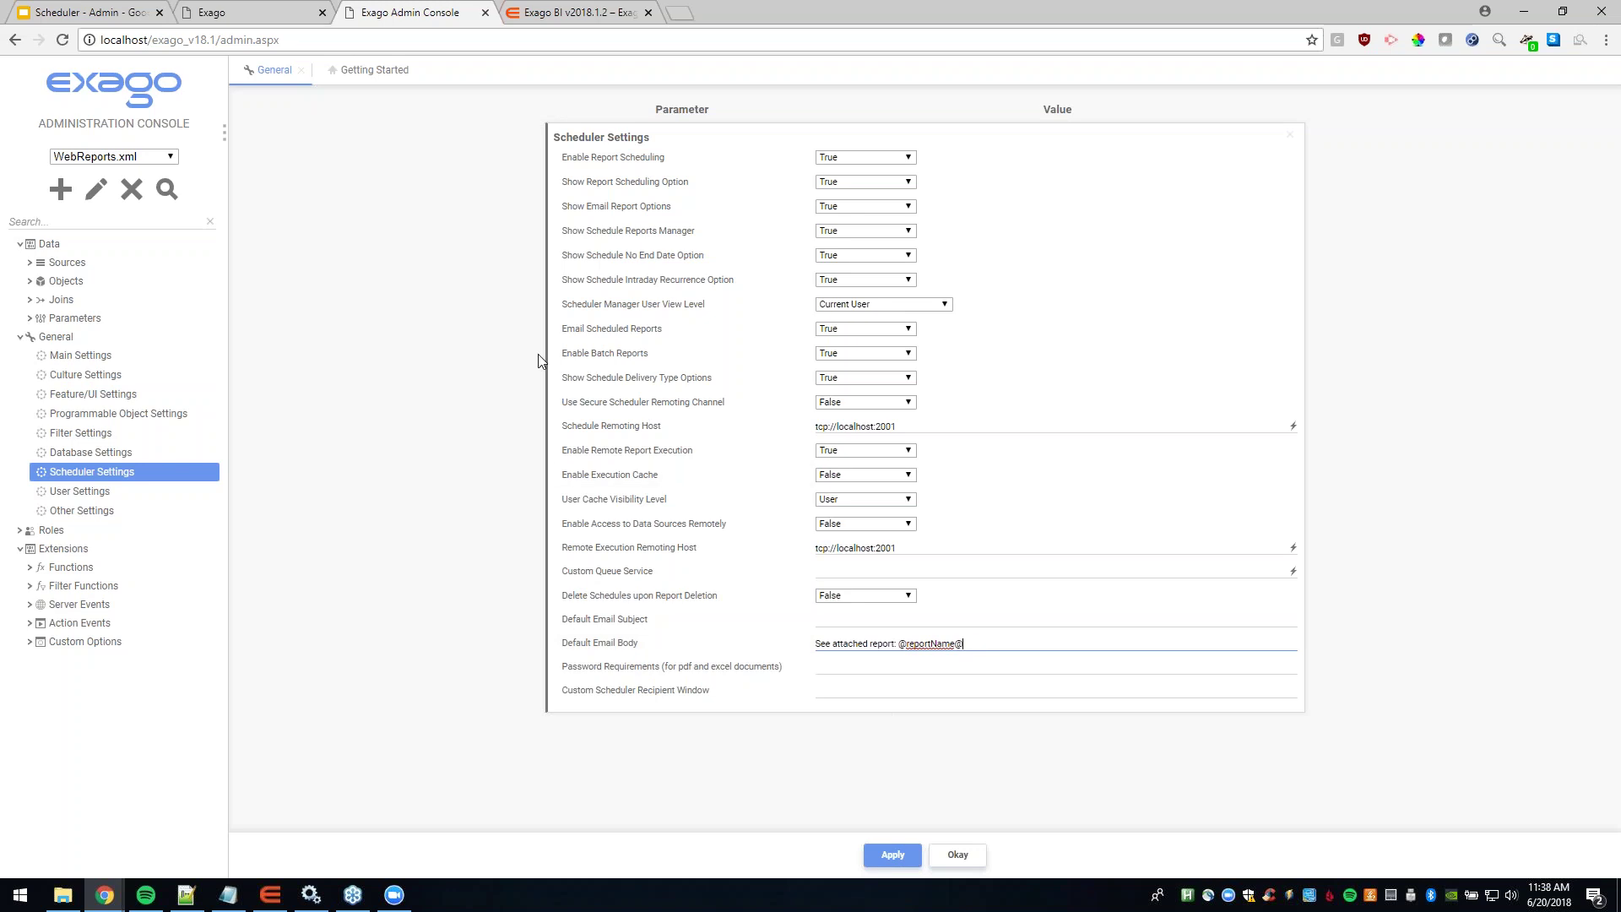
Step: Examine how the default email body fills in the report name among the Employee Sales schedule's recipient settings in Exago
{"action": "left_click", "coordinate": [254, 17]}
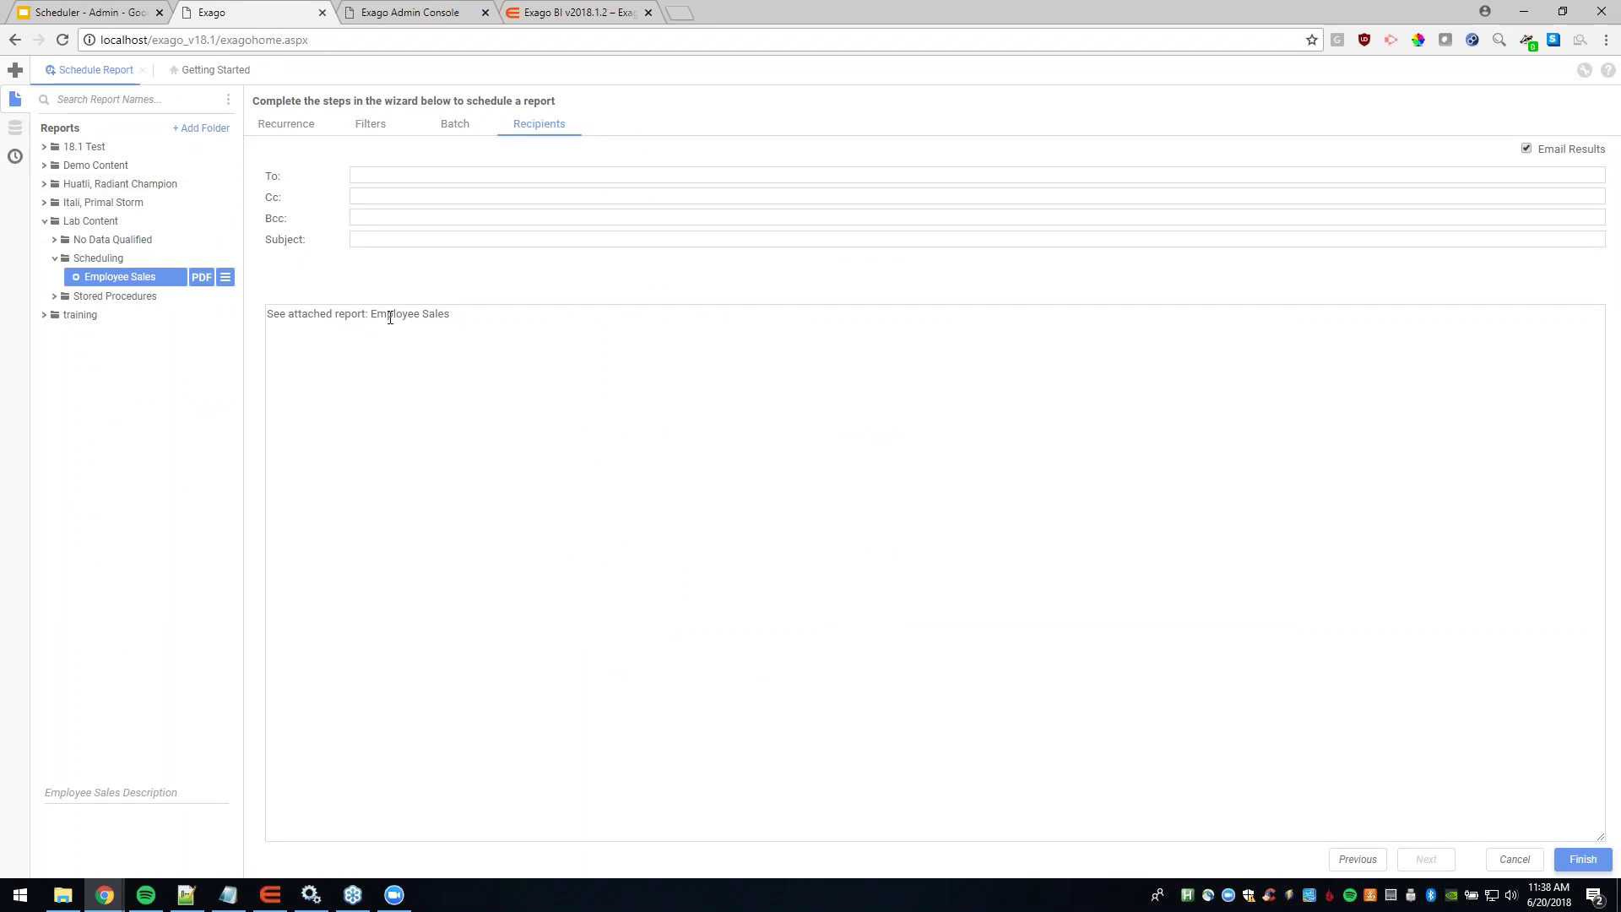
{"action": "left_click_drag", "start_coordinate": [451, 317], "coordinate": [369, 317]}
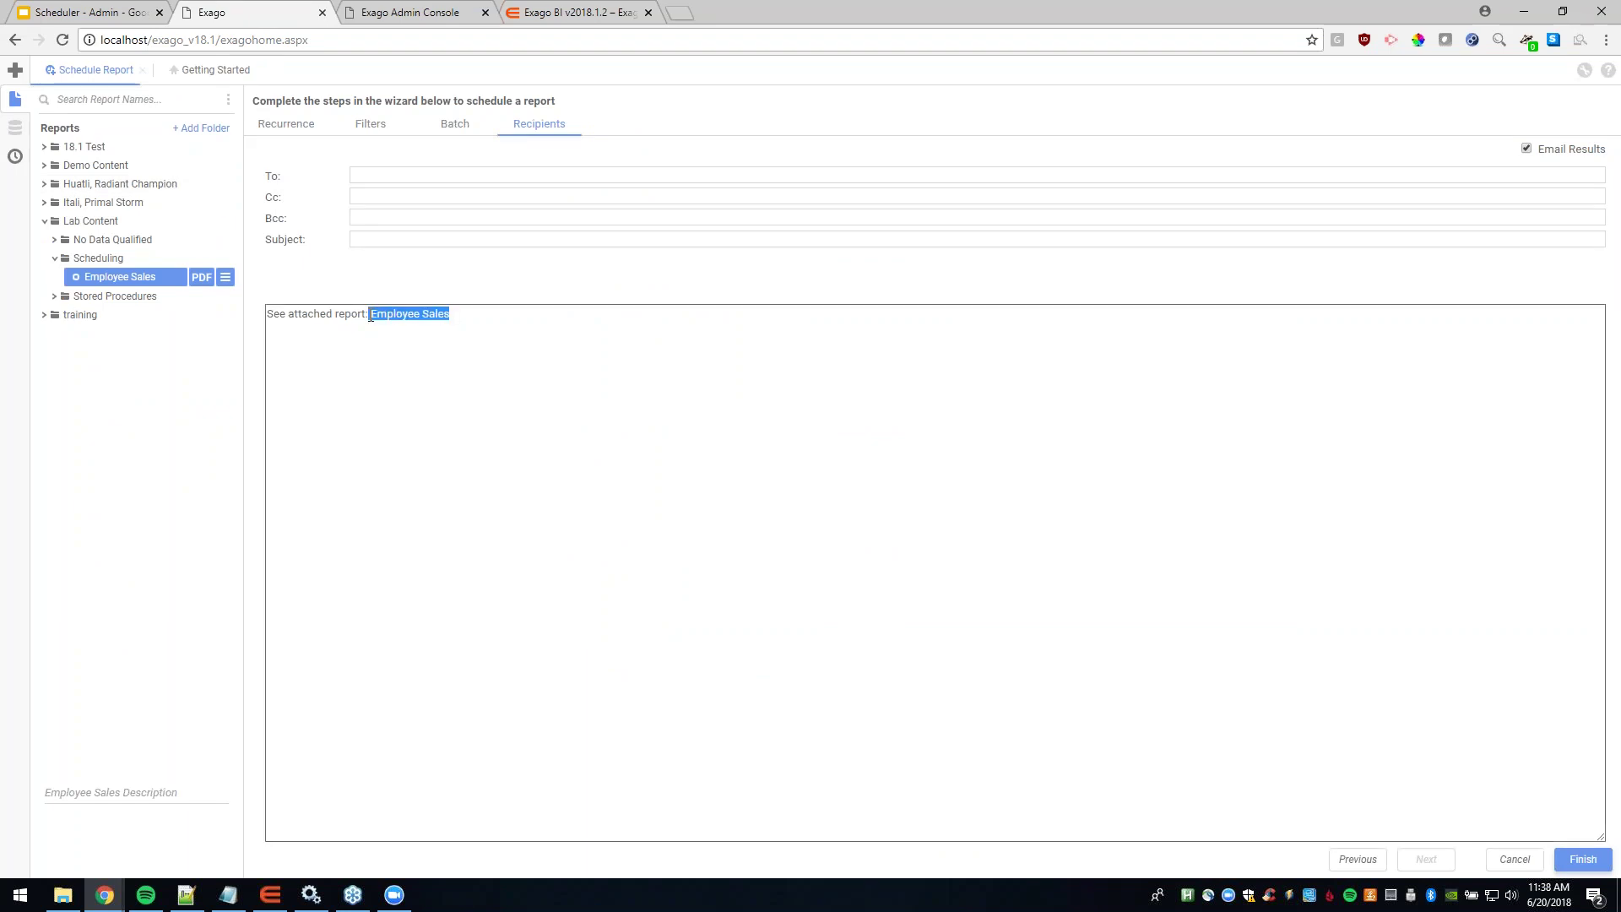
{"action": "left_click", "coordinate": [464, 316]}
Step: Compare the Password Requirements setting in the Admin Console with the optional password fields in the Employee Sales schedule's recurrence settings
{"action": "left_click", "coordinate": [391, 14]}
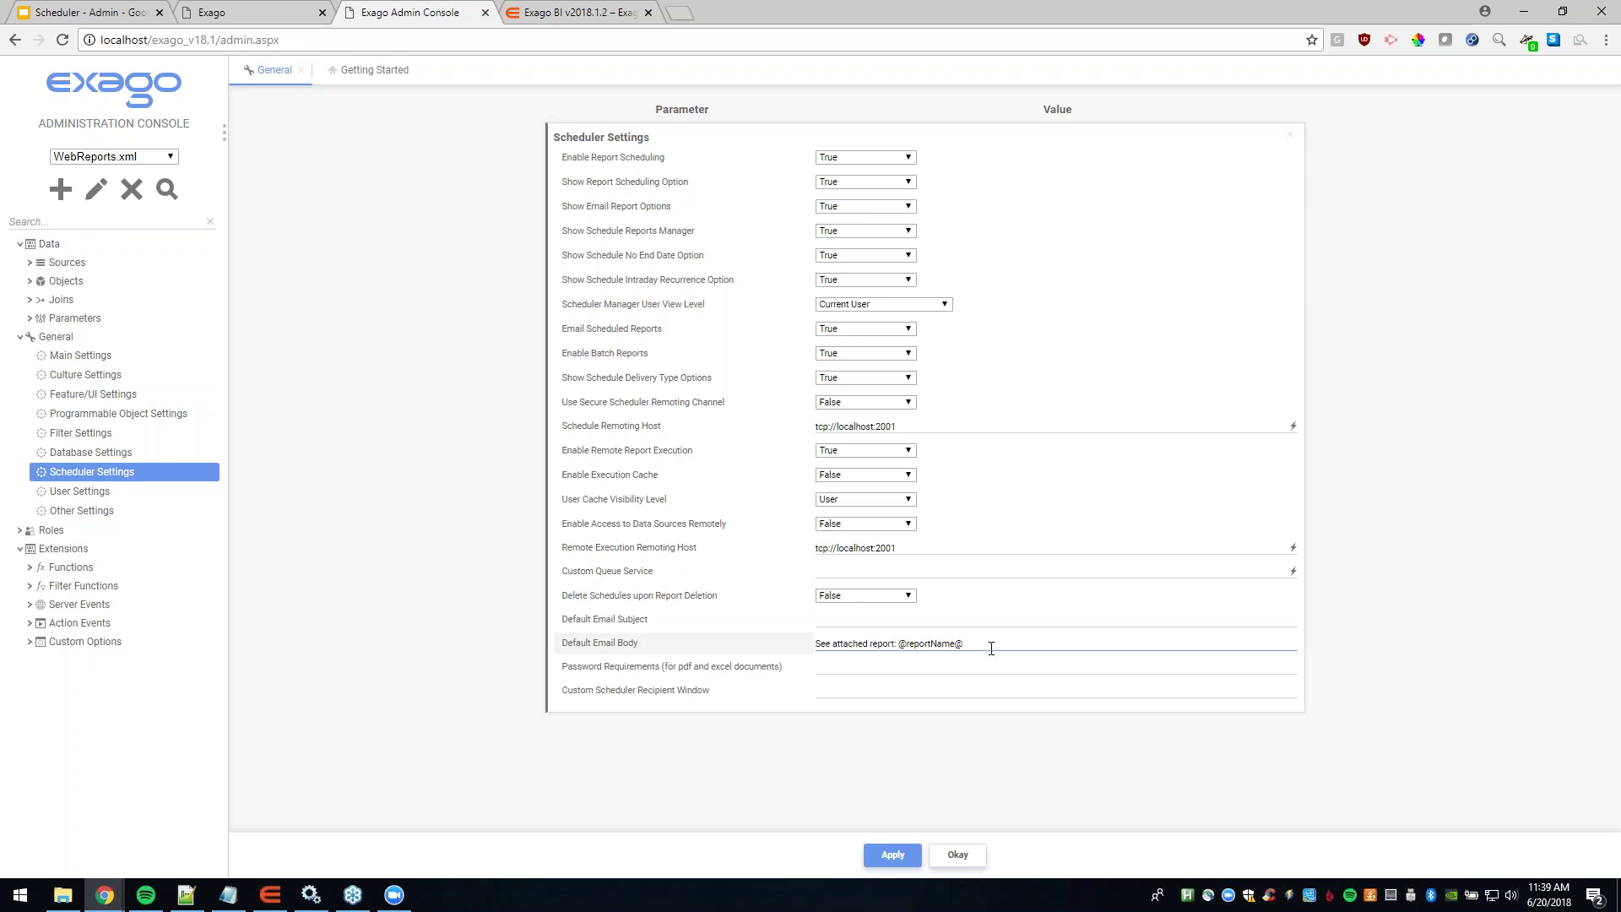
{"action": "left_click", "coordinate": [951, 670]}
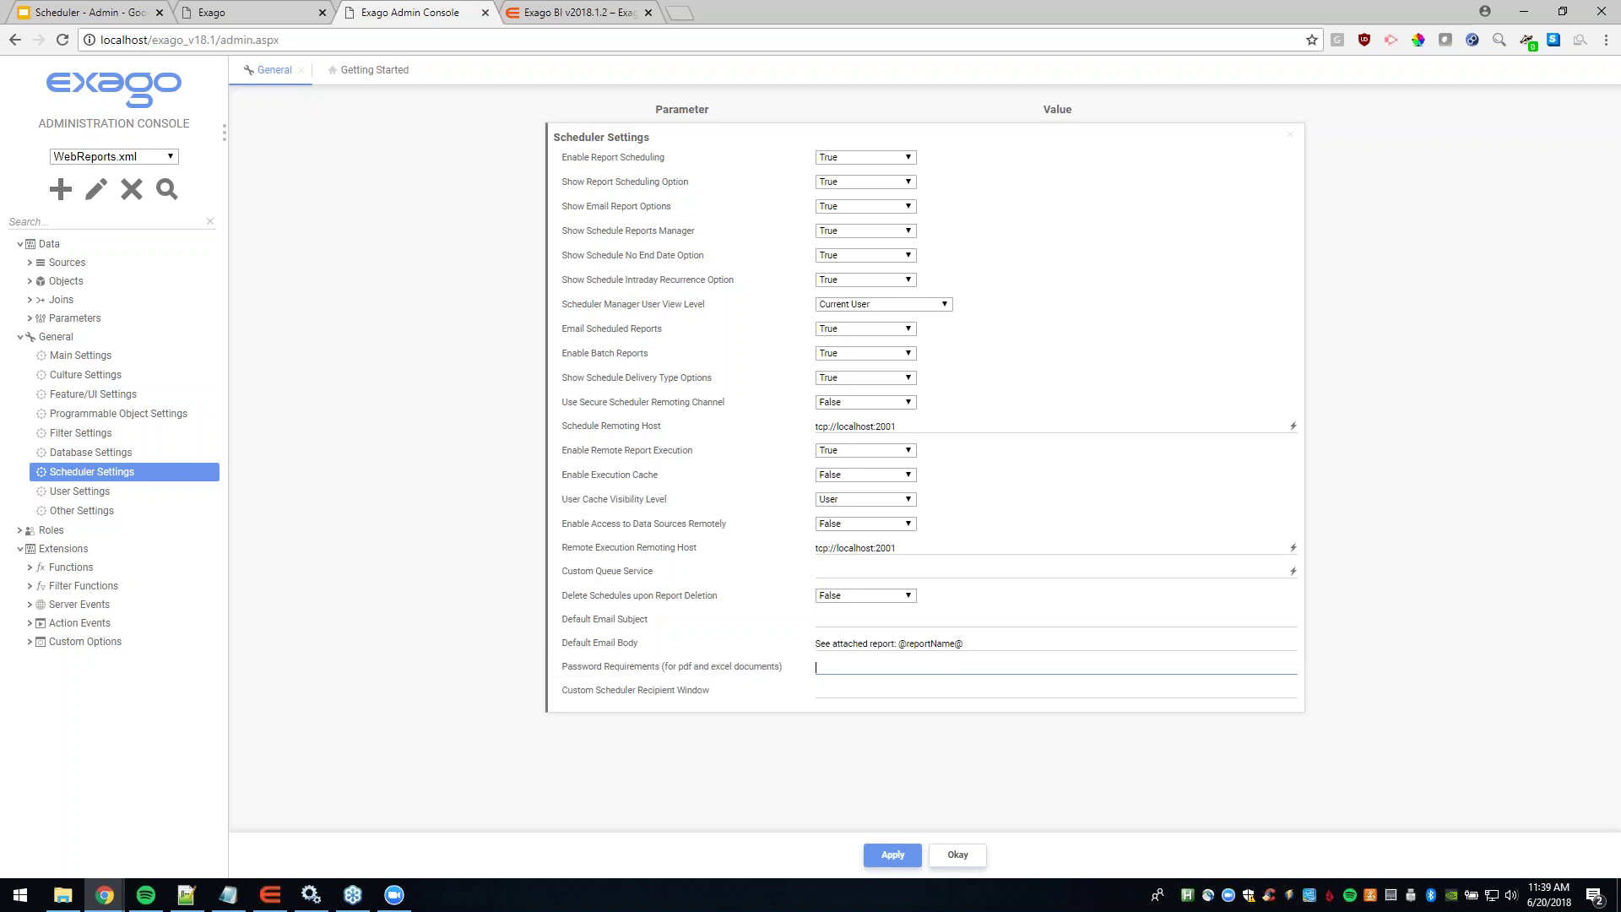
{"action": "left_click", "coordinate": [246, 17]}
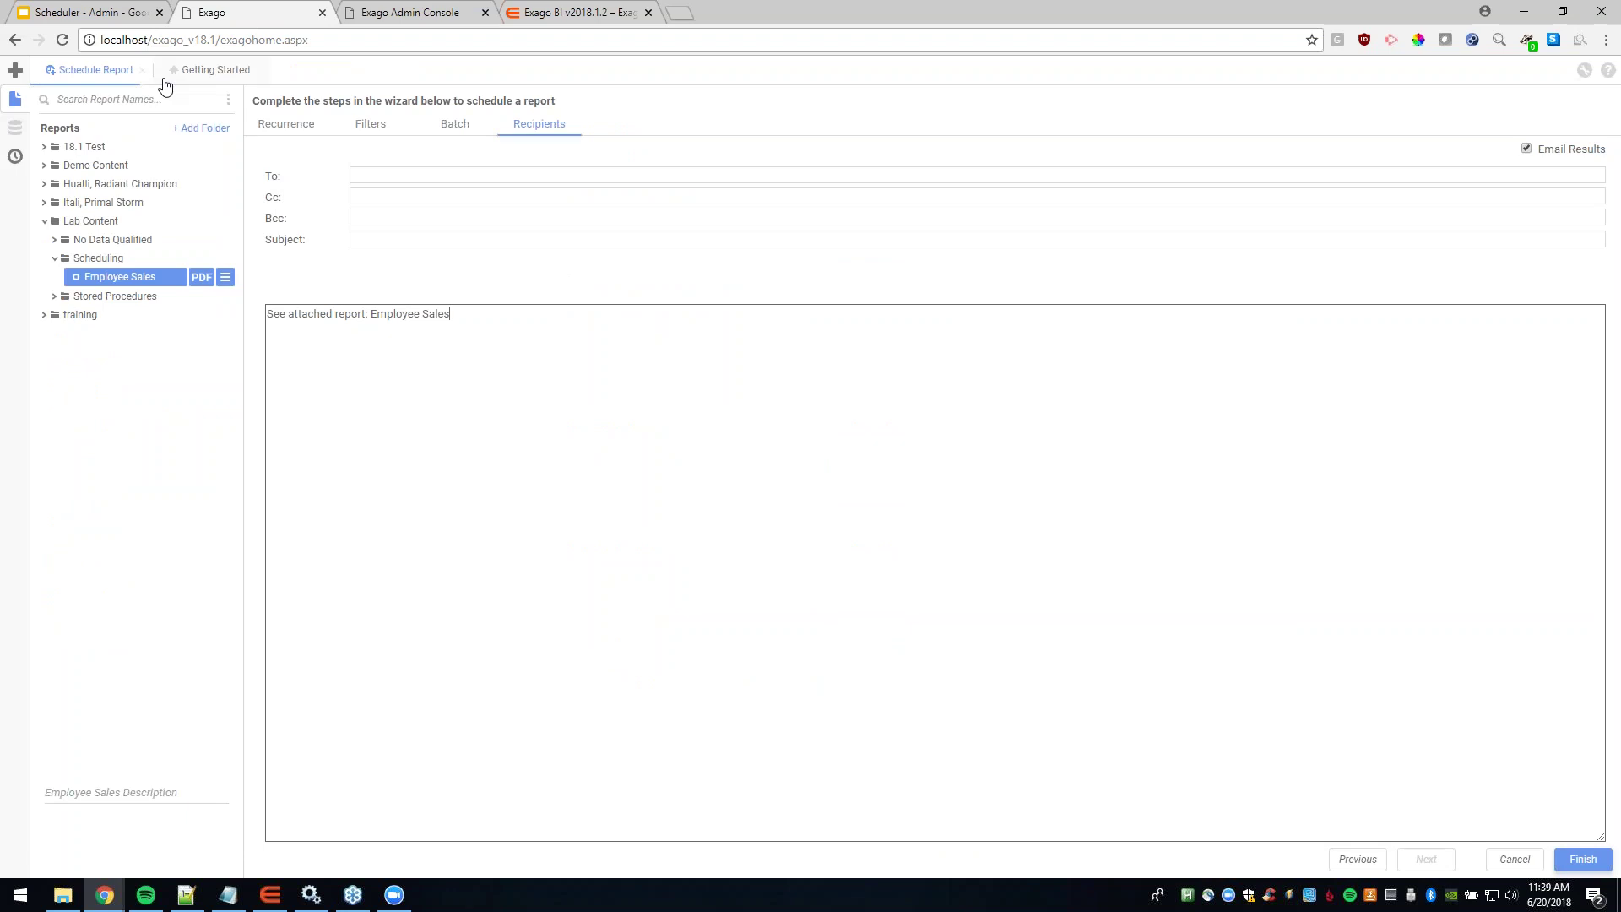
{"action": "left_click", "coordinate": [291, 126]}
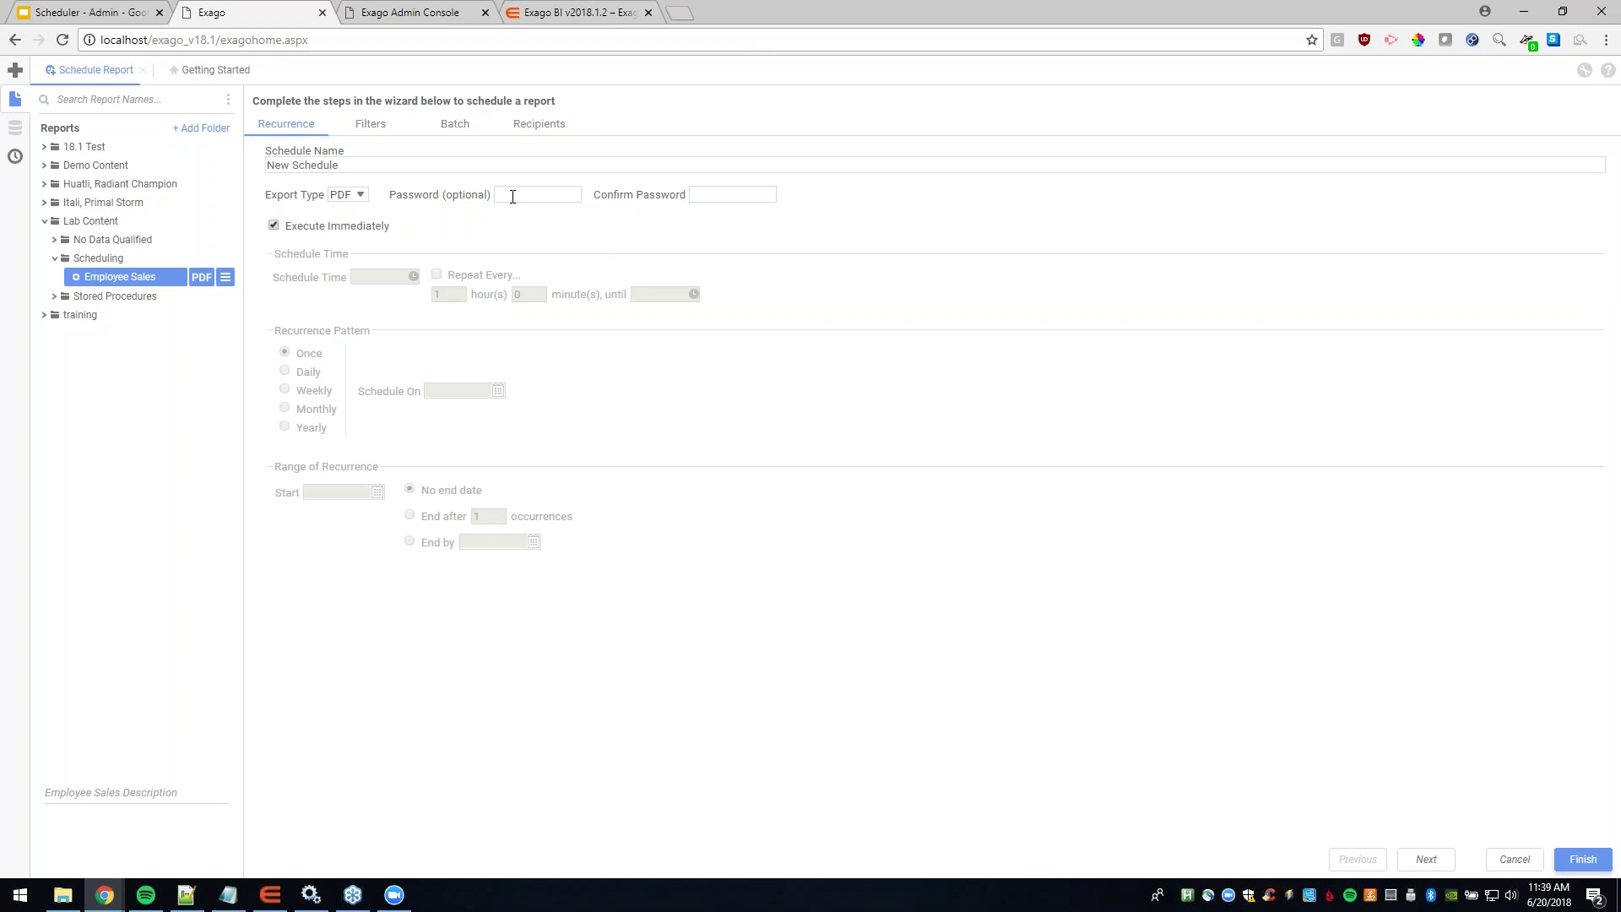
{"action": "left_click", "coordinate": [412, 13]}
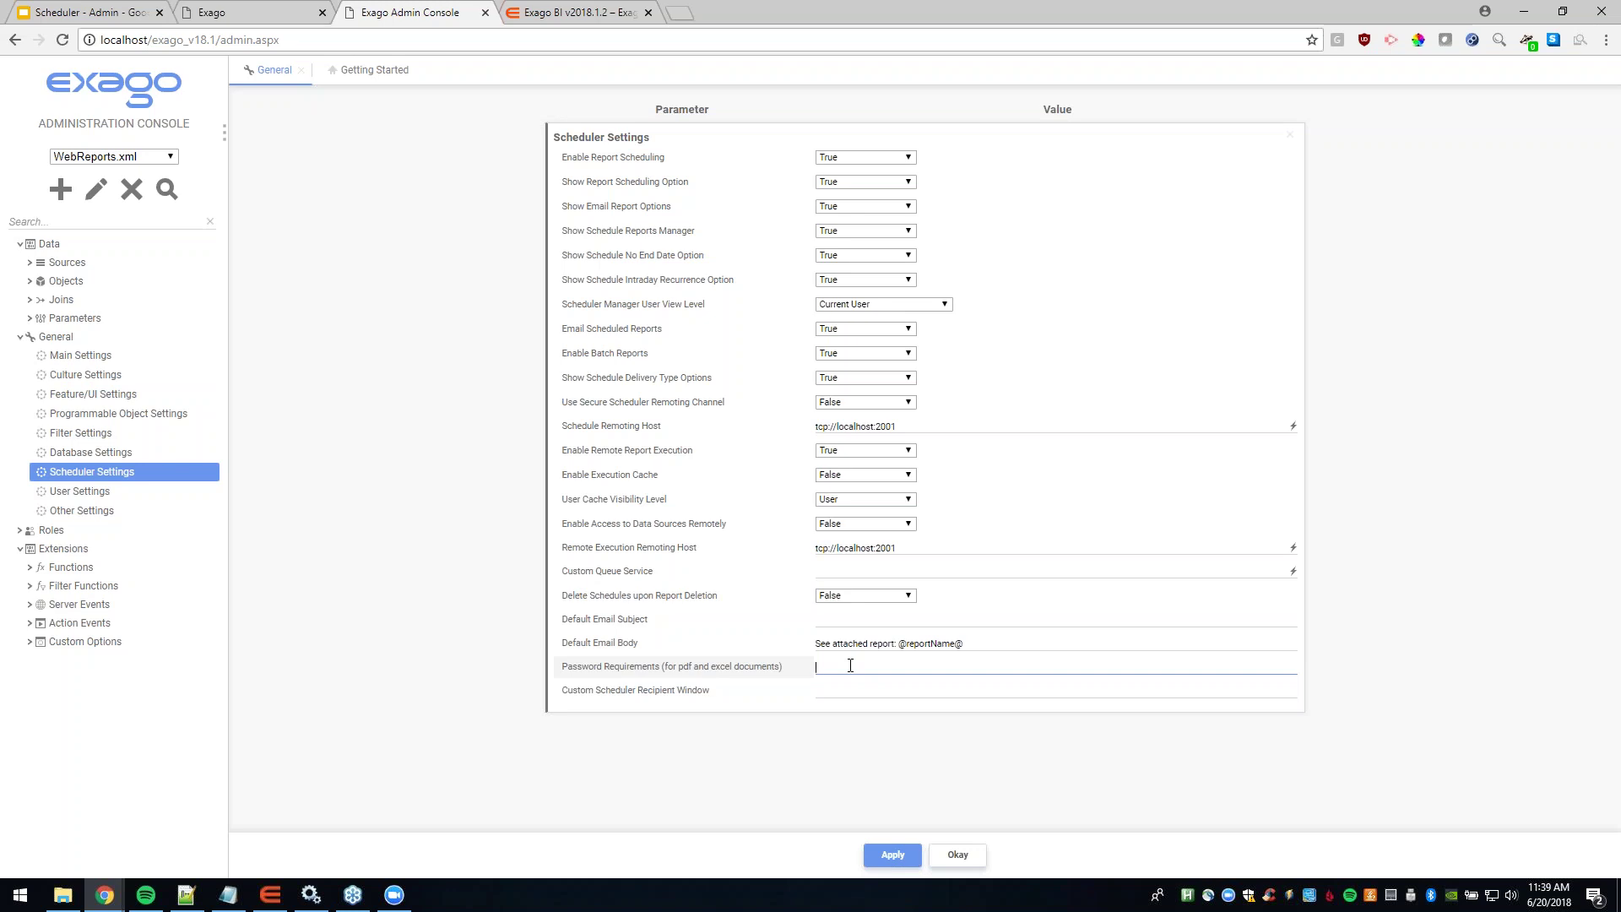
{"action": "type", "text": "A"}
{"action": "key", "text": "Left"}
{"action": "key", "text": "Left"}
{"action": "key", "text": "BackSpace"}
{"action": "type", "text": "h"}
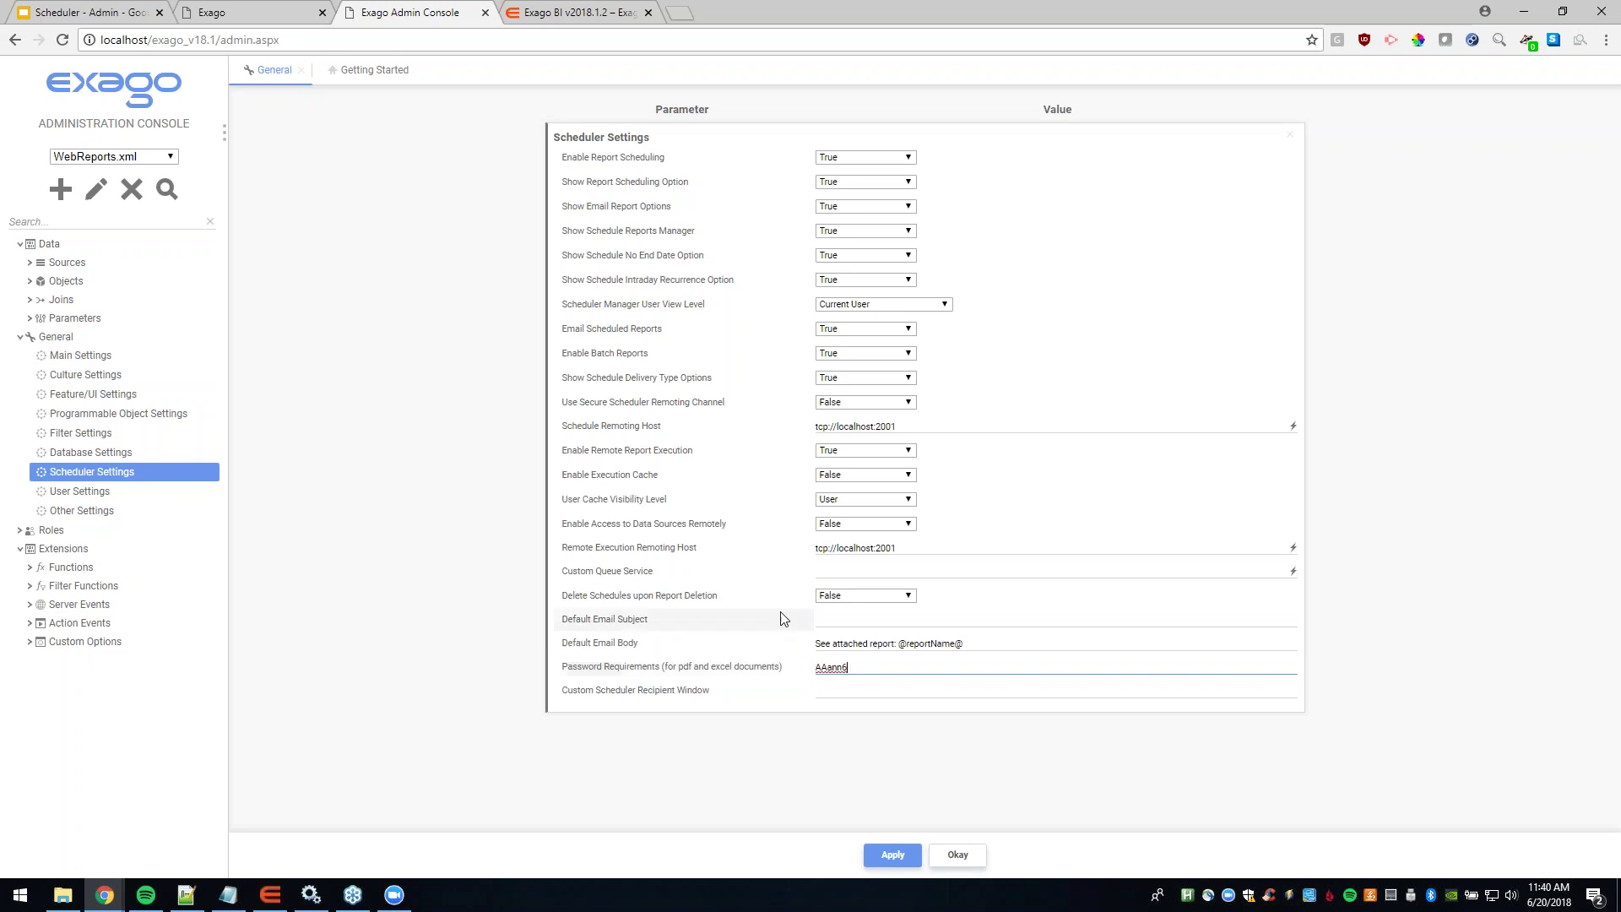
Step: Read the description of the Custom Scheduler Recipient Window setting, leaving its value empty
{"action": "left_click", "coordinate": [865, 691]}
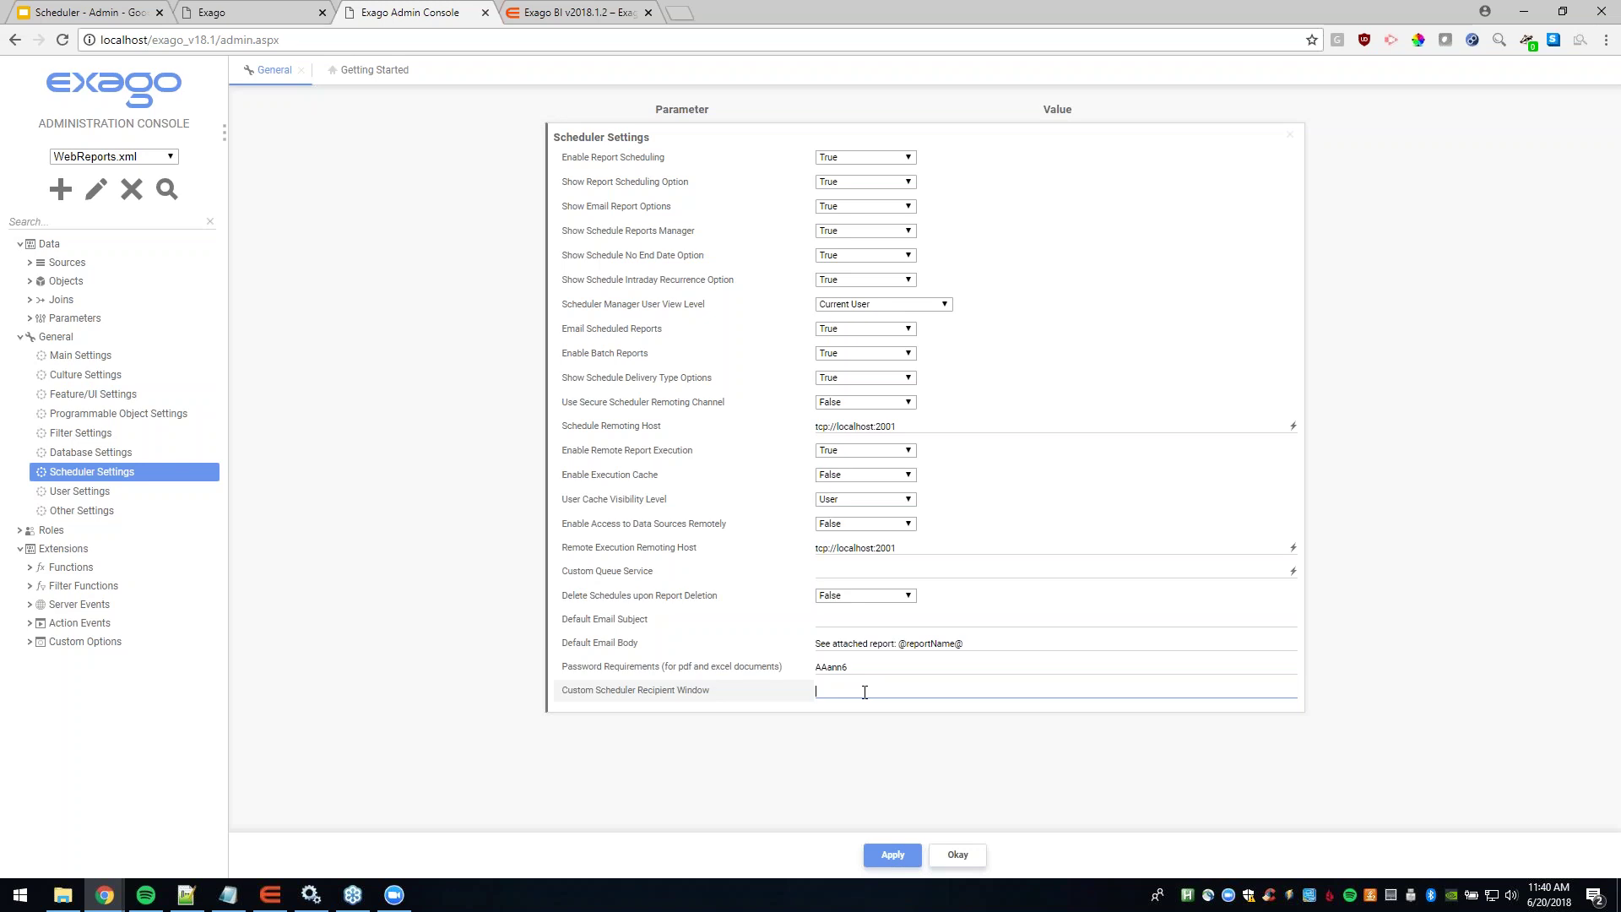
{"action": "mouse_move", "coordinate": [652, 699]}
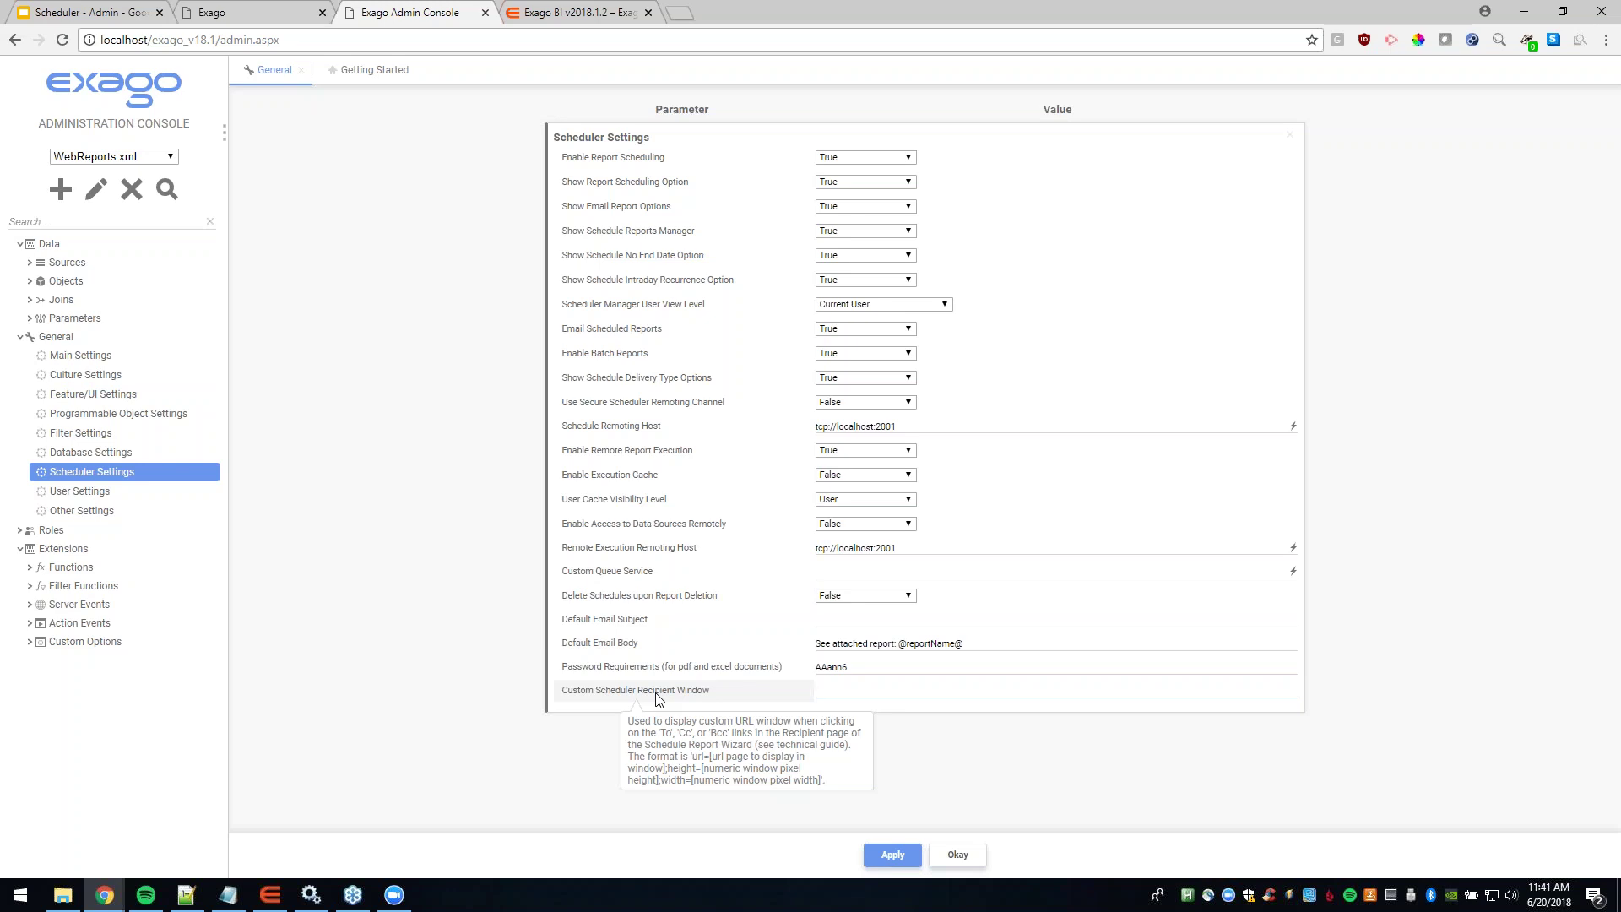
{"action": "left_click", "coordinate": [741, 743]}
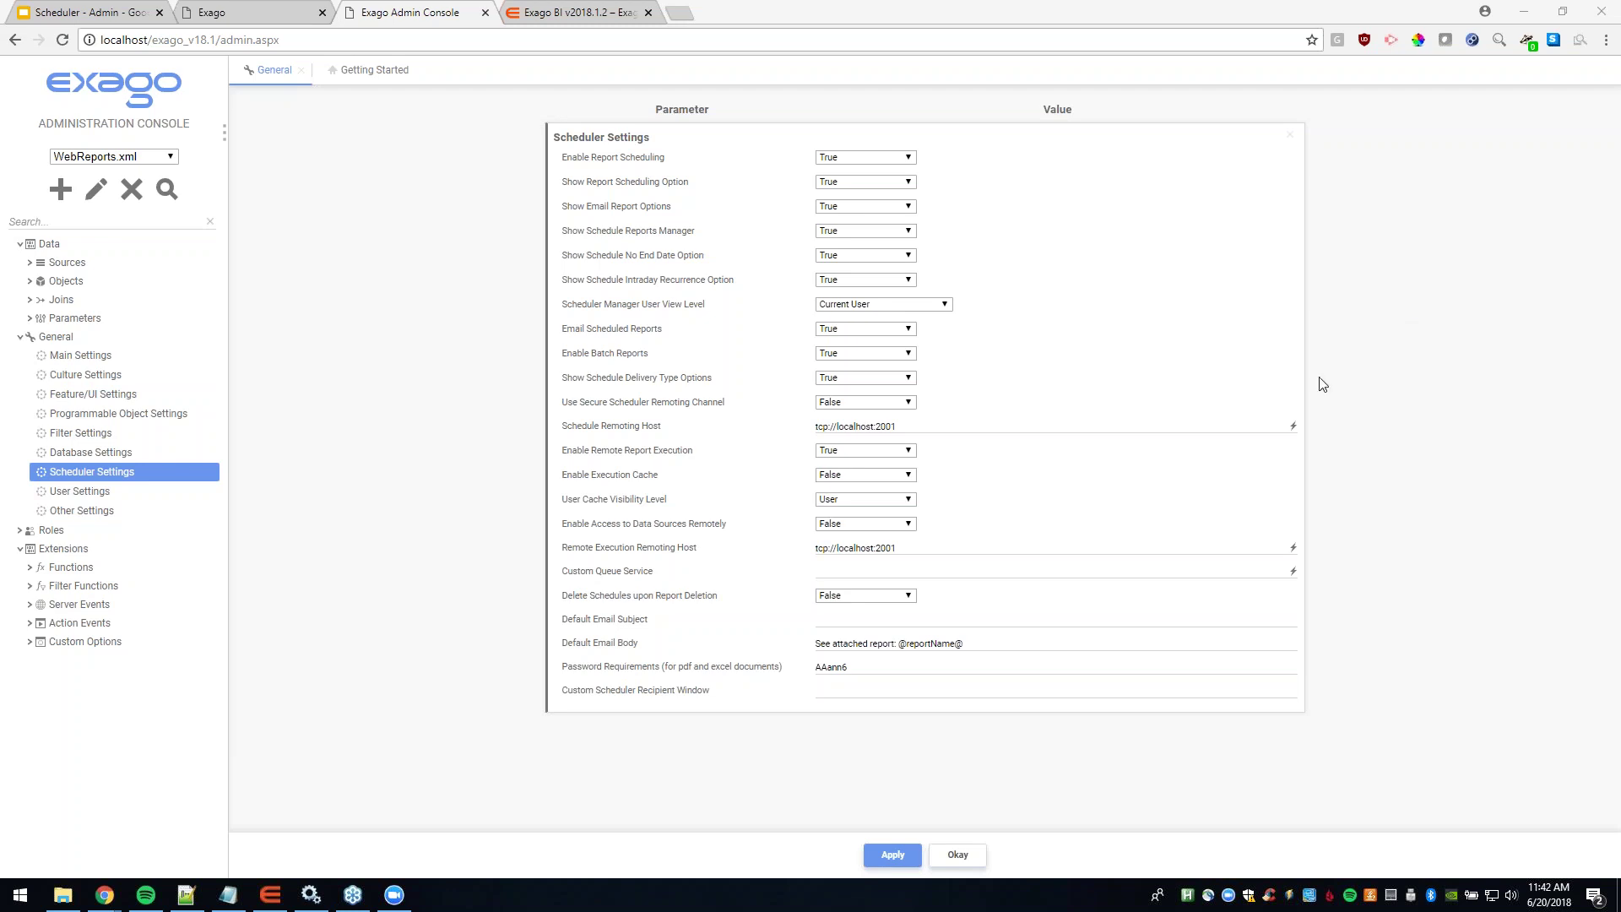
Step: Switch to eWebReportsScheduler.xml in Notepad++ and examine the report_path and external_interface entries
{"action": "left_click", "coordinate": [187, 895]}
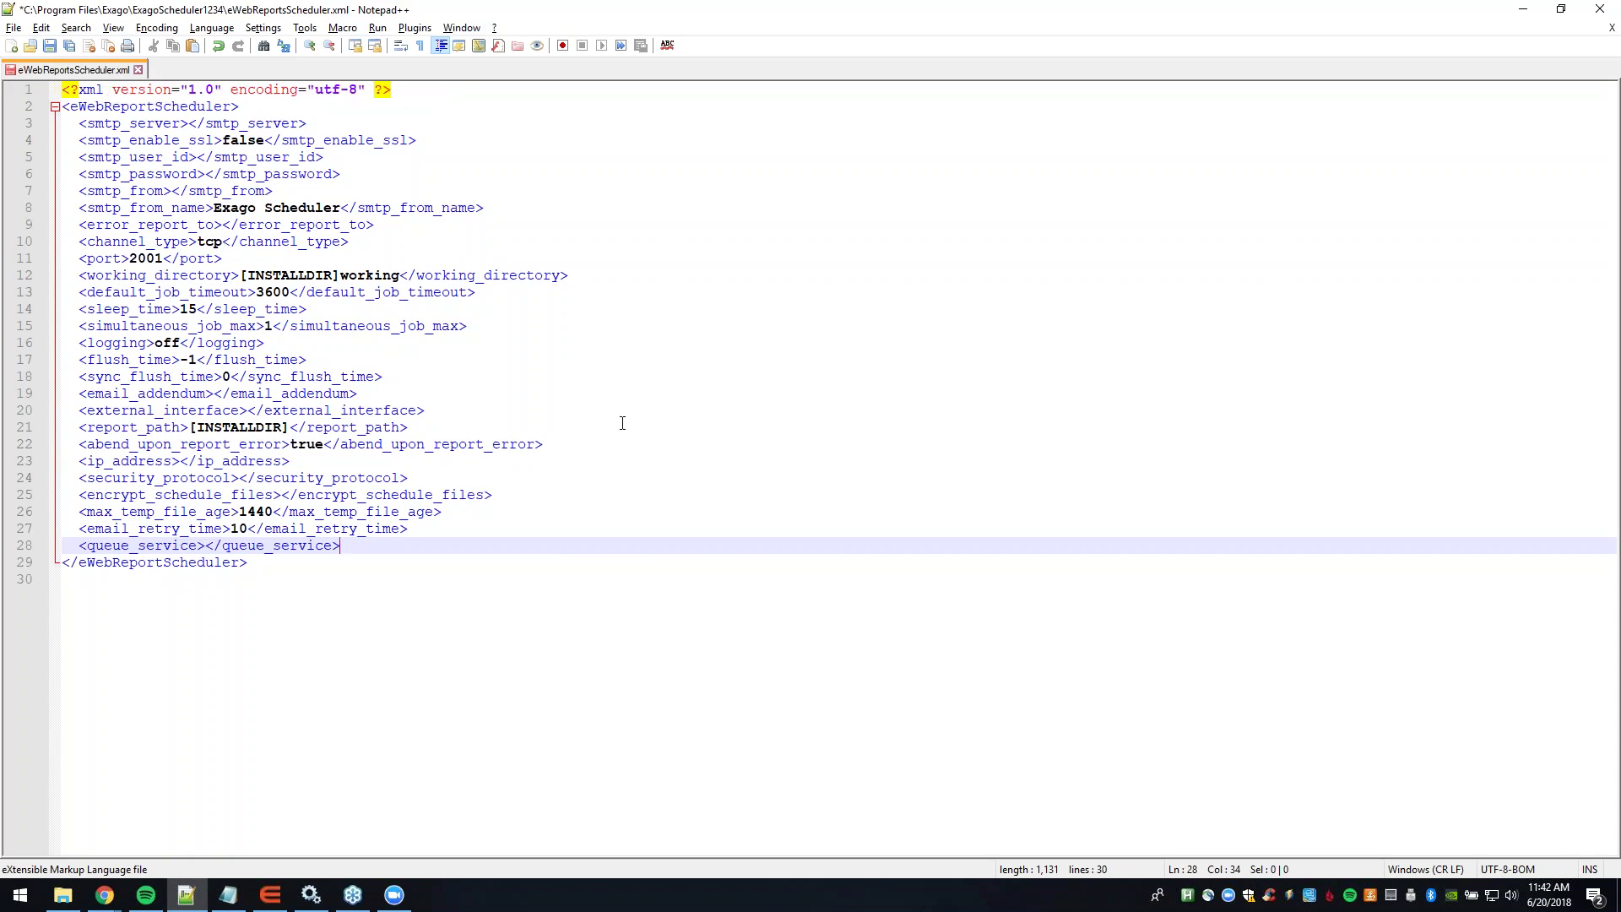
{"action": "left_click", "coordinate": [289, 427]}
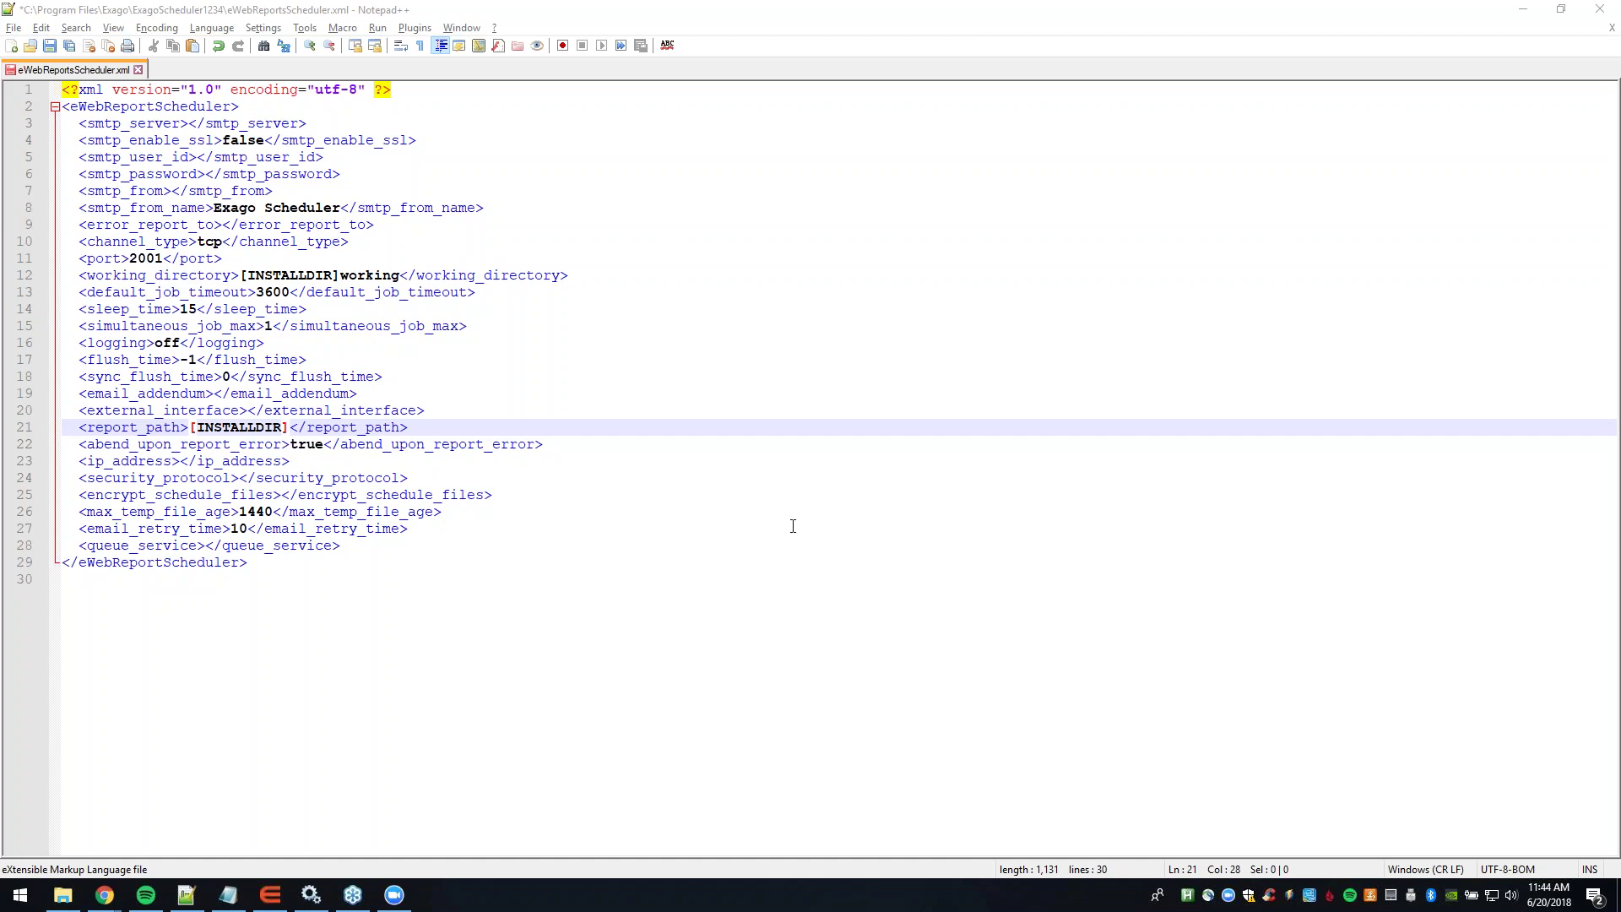
{"action": "left_click", "coordinate": [248, 411]}
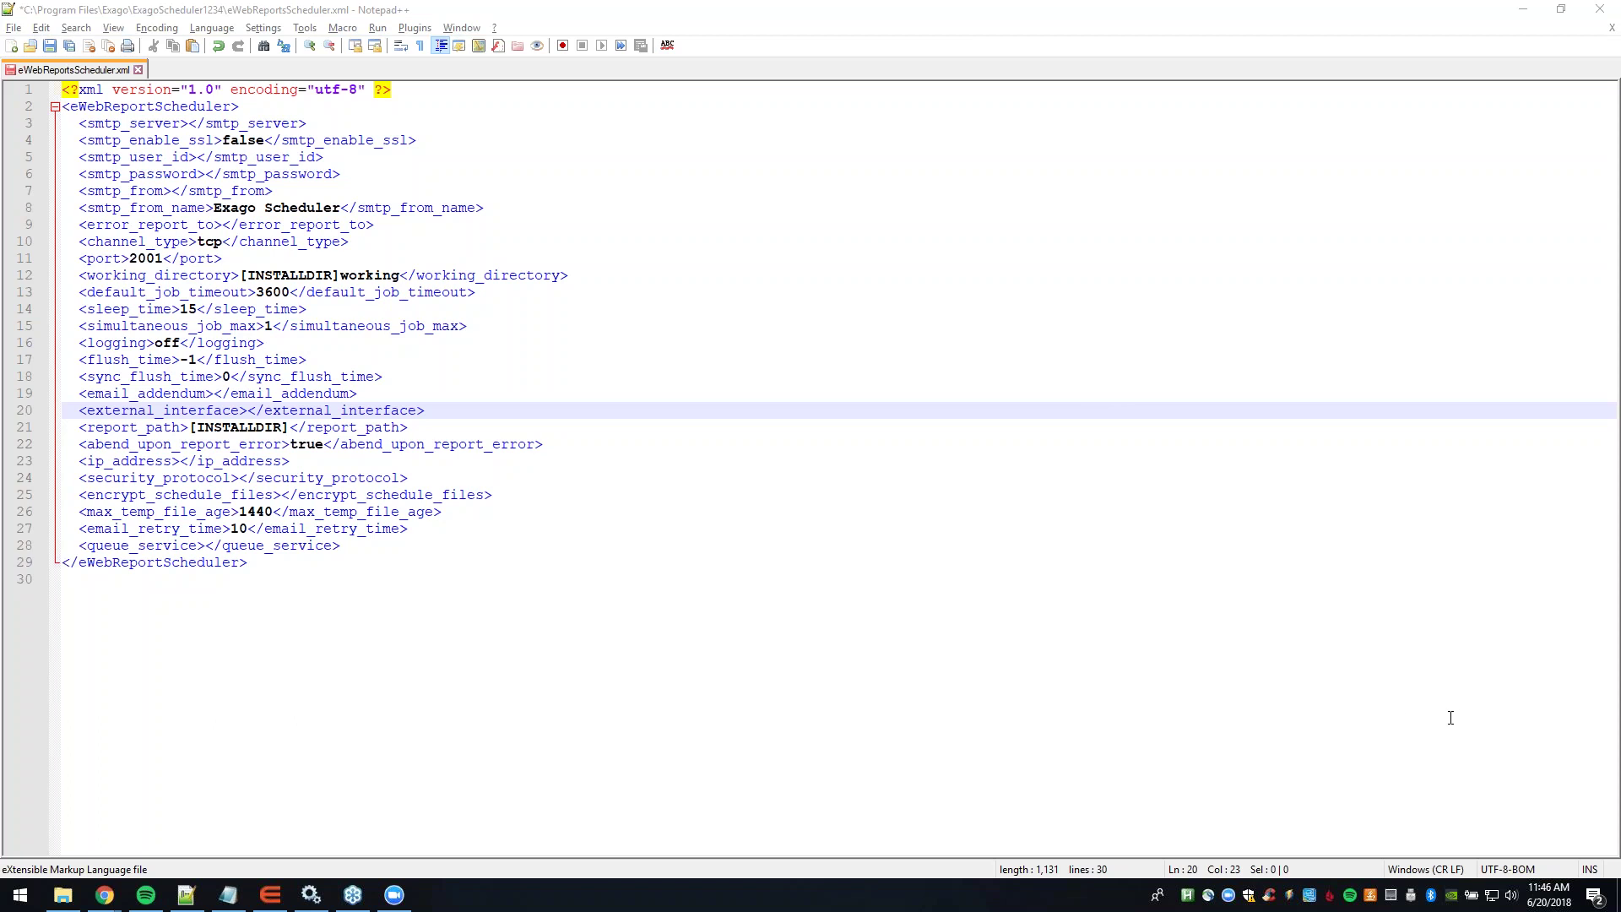
{"action": "left_click", "coordinate": [1614, 14]}
{"action": "left_click", "coordinate": [814, 467]}
{"action": "left_click", "coordinate": [818, 468]}
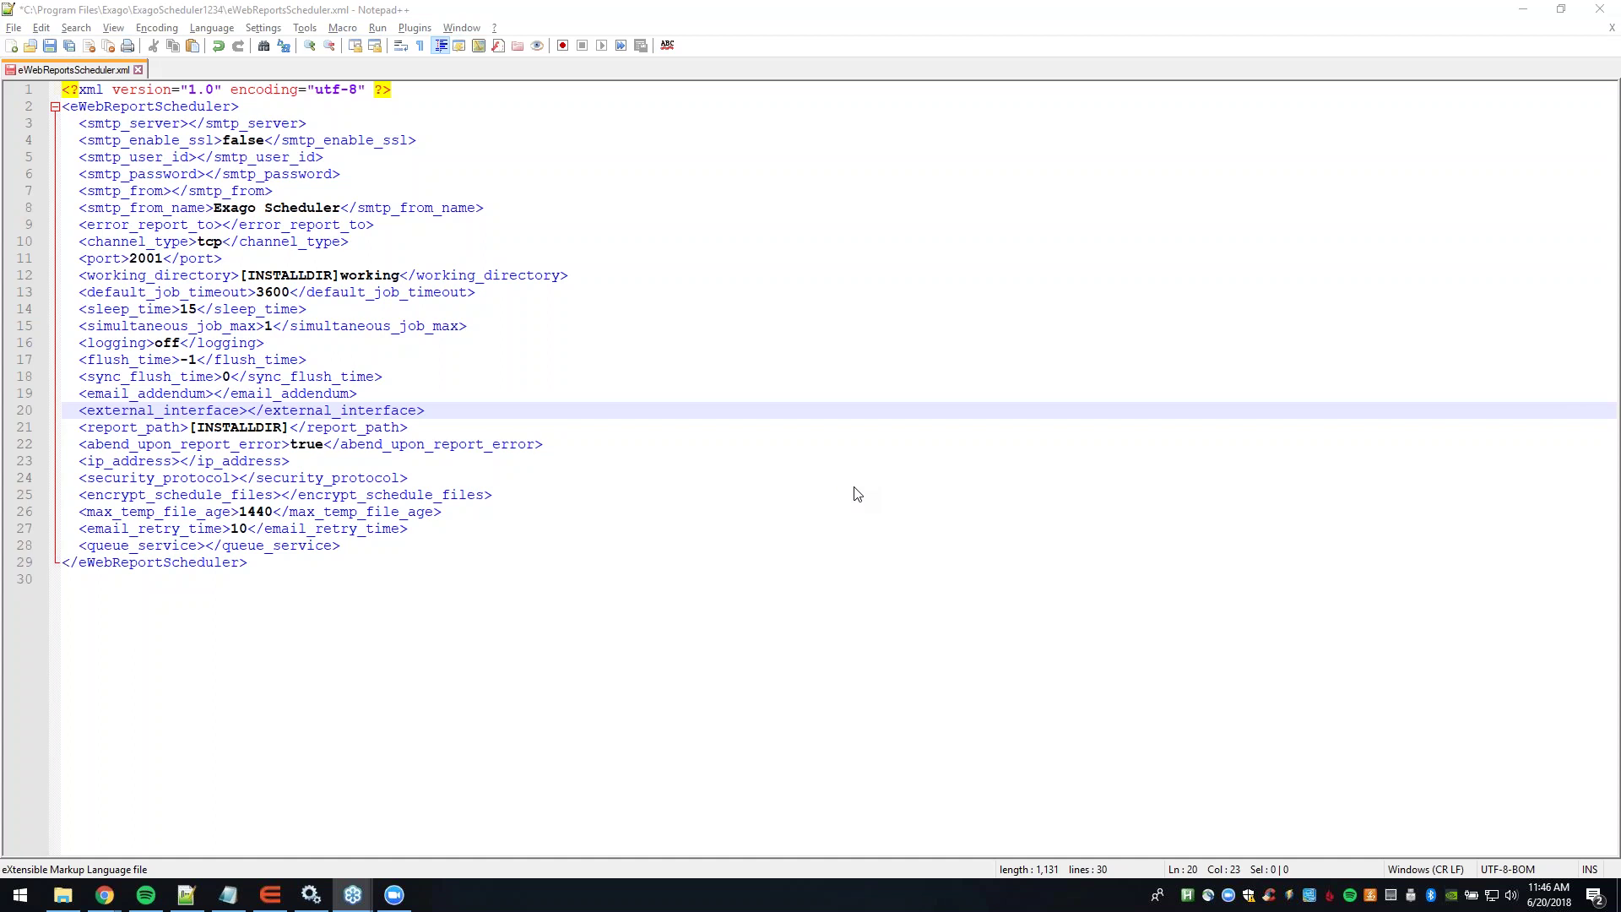